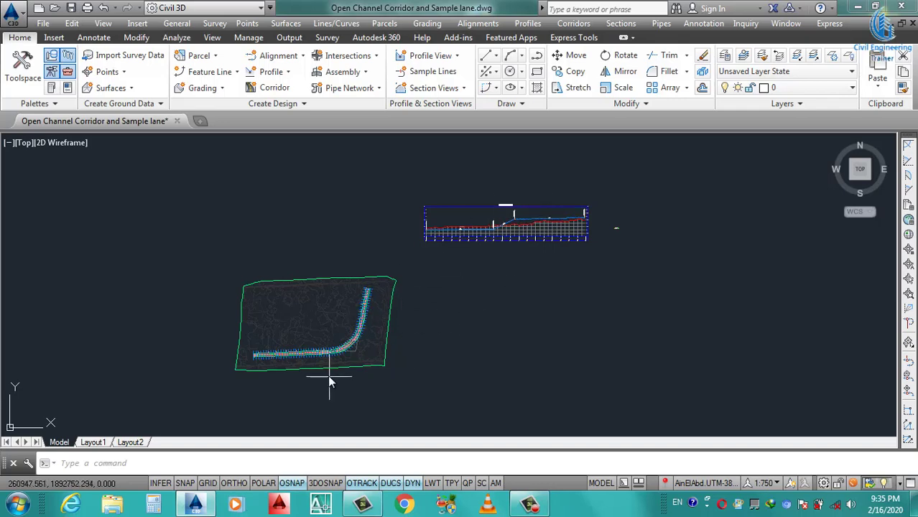
Step: Launch Create Multiple Section Views from the Home tab's Section Views dropdown
scroll(329, 378, "up", 2)
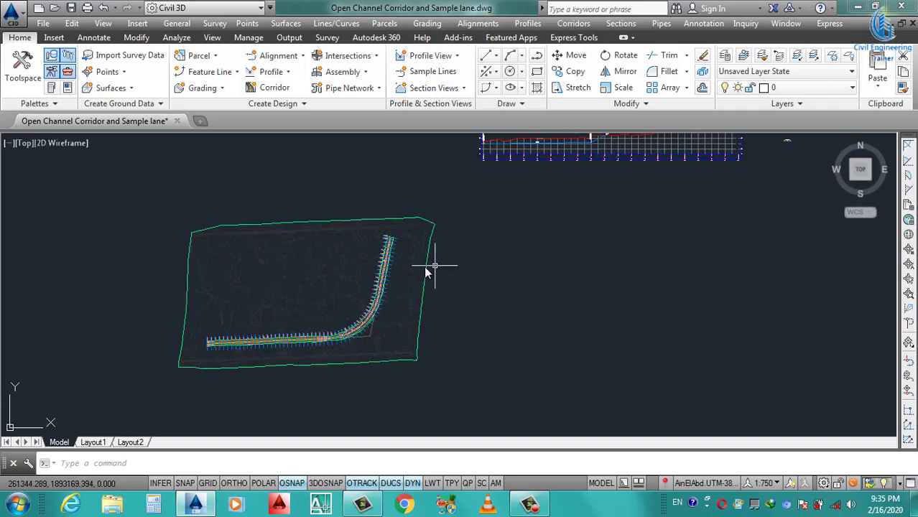
scroll(398, 309, "down", 2)
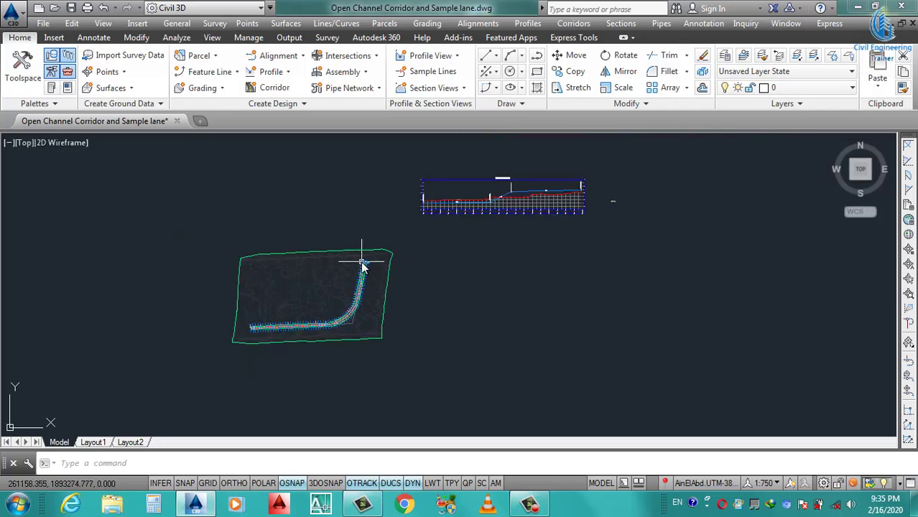
left_click(367, 260)
key("Escape")
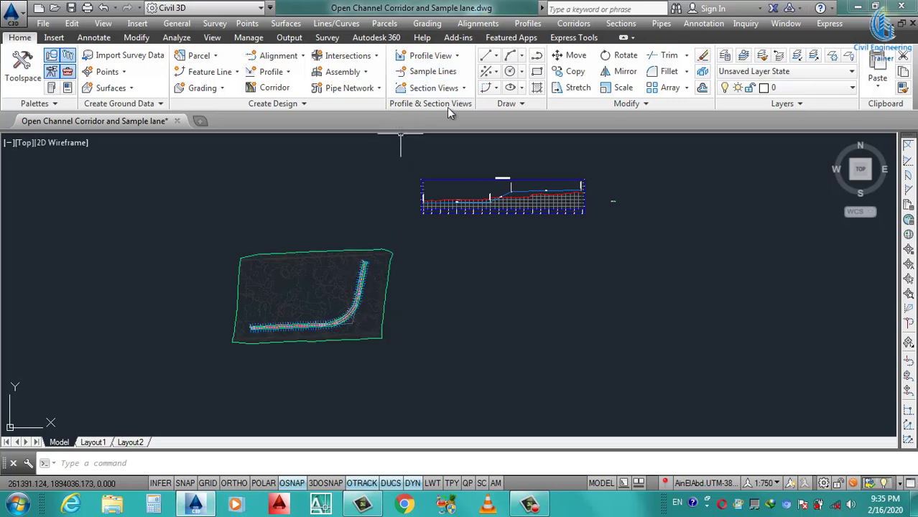
scroll(372, 263, "up", 5)
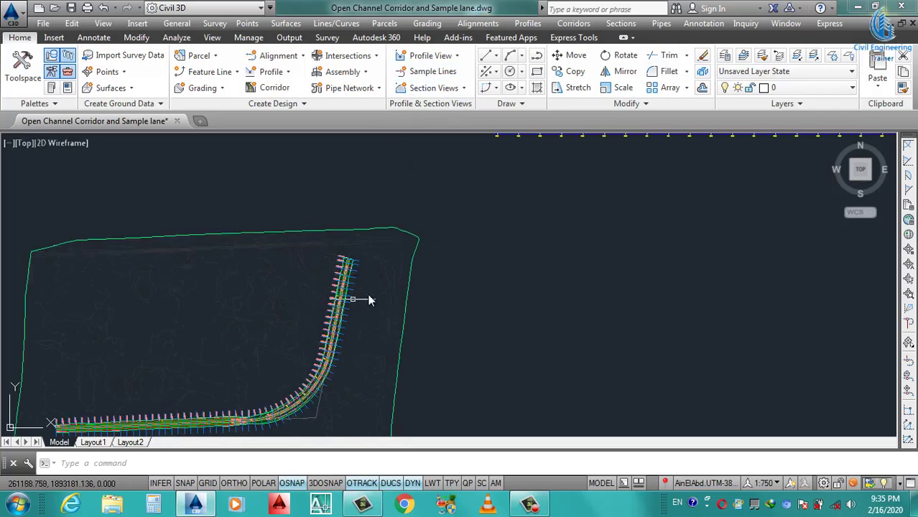
scroll(355, 301, "down", 5)
scroll(375, 302, "up", 2)
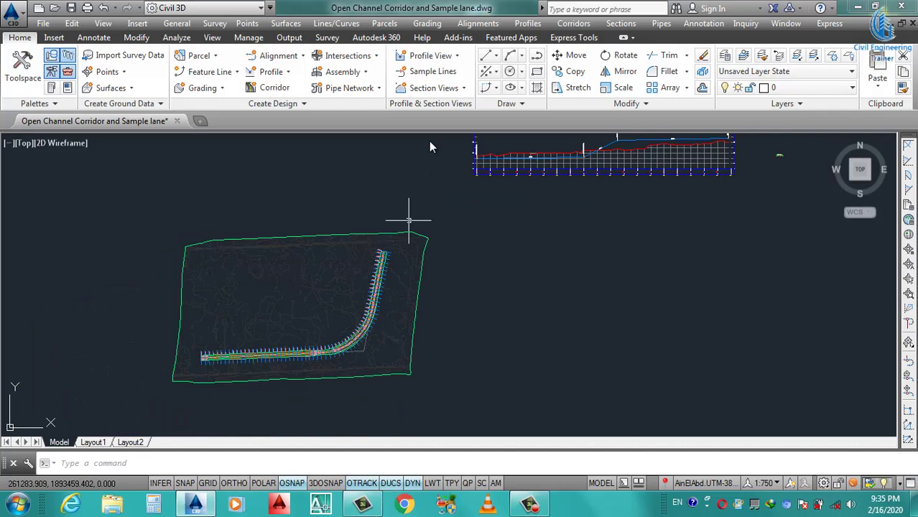
left_click(463, 89)
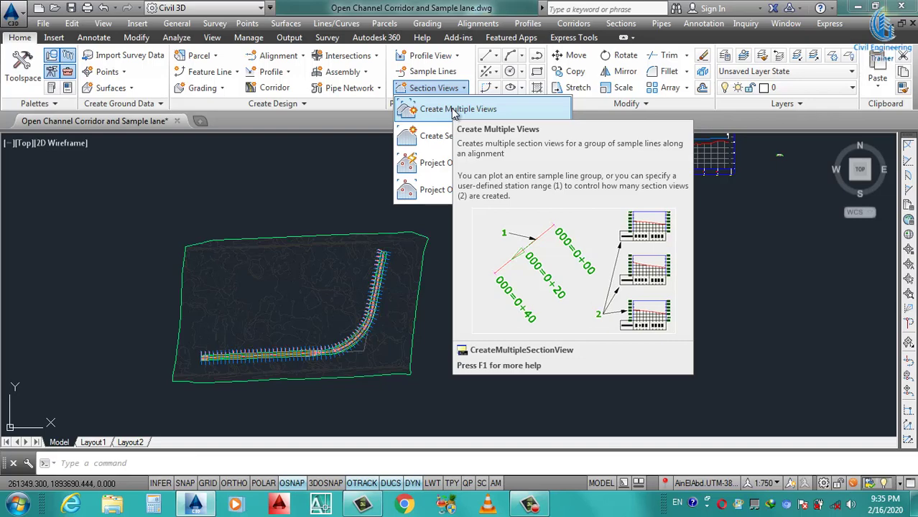
left_click(451, 110)
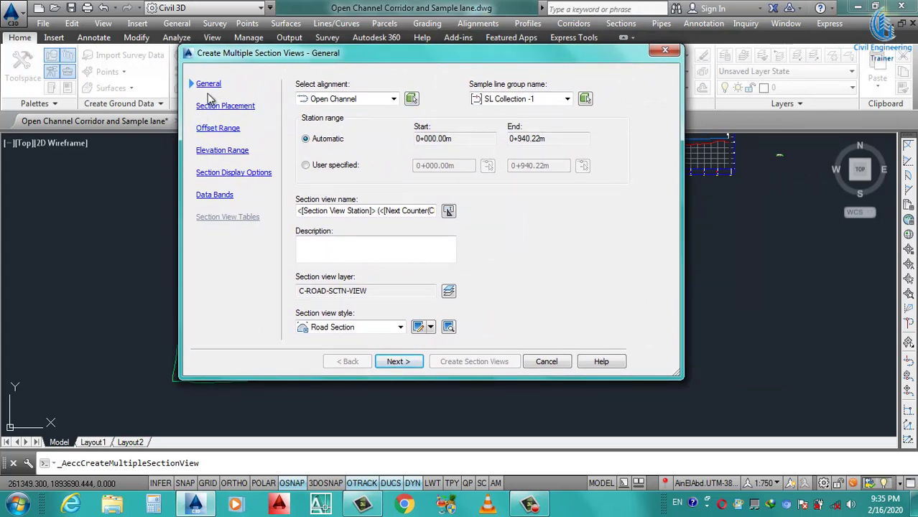
left_click(393, 100)
left_click(351, 112)
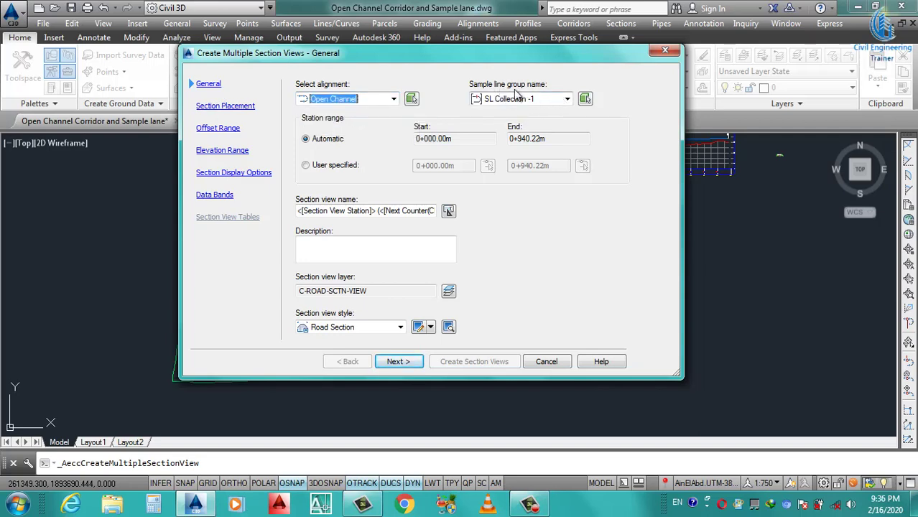
left_click(566, 99)
left_click(517, 115)
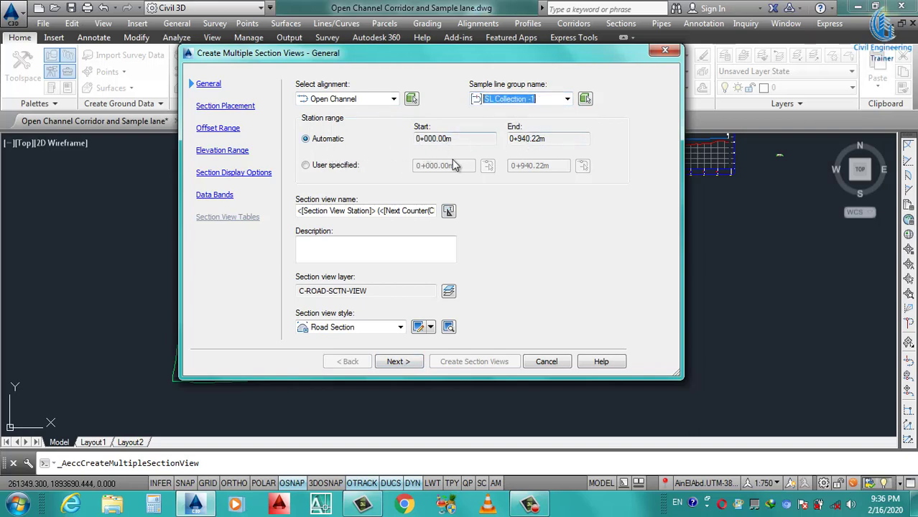
left_click(341, 167)
left_click(437, 166)
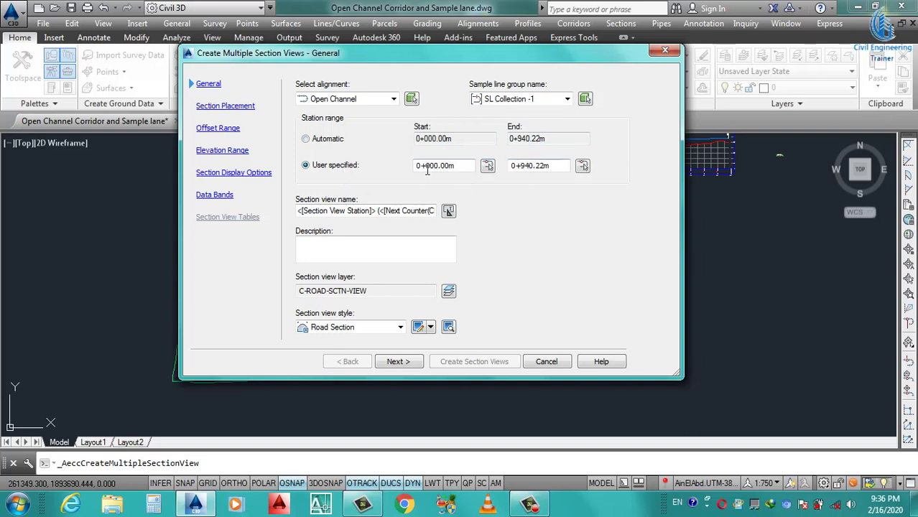
left_click(331, 142)
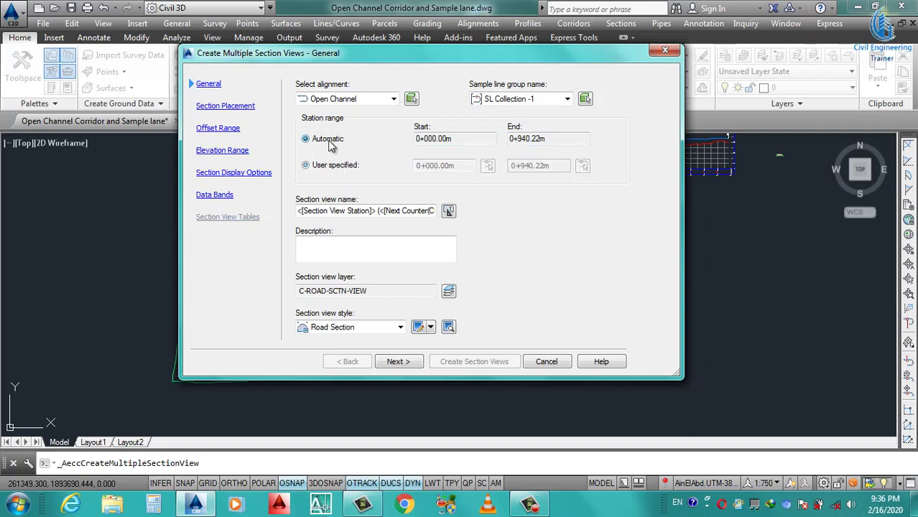
left_click(448, 211)
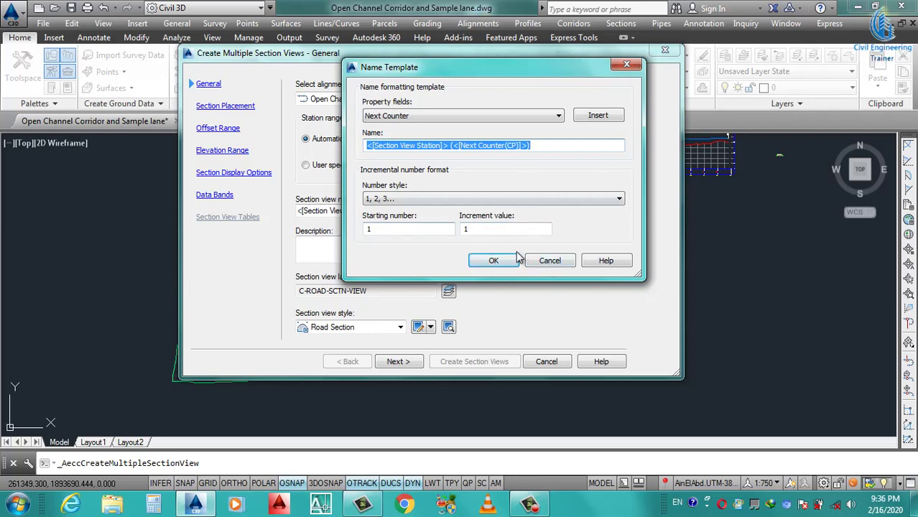
left_click(493, 262)
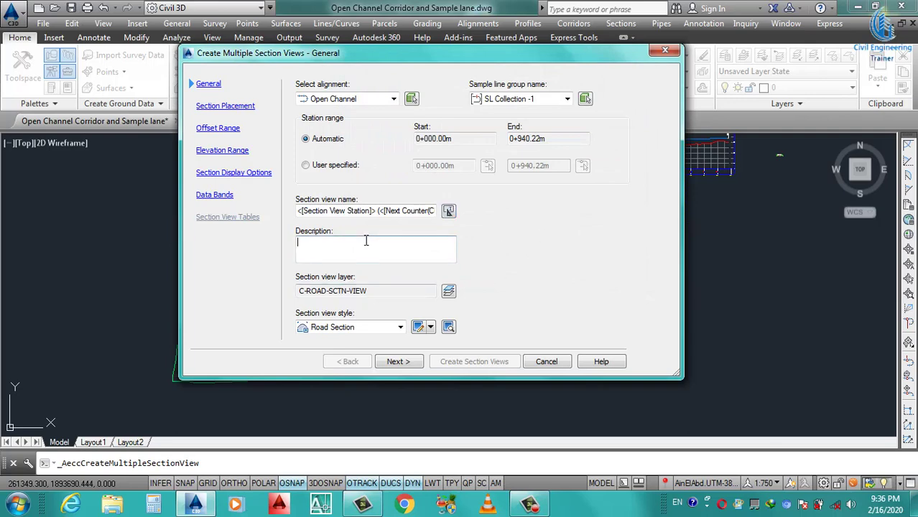
Step: Choose Road Section as the section view style and continue to Section Placement
left_click_drag(435, 54, 595, 62)
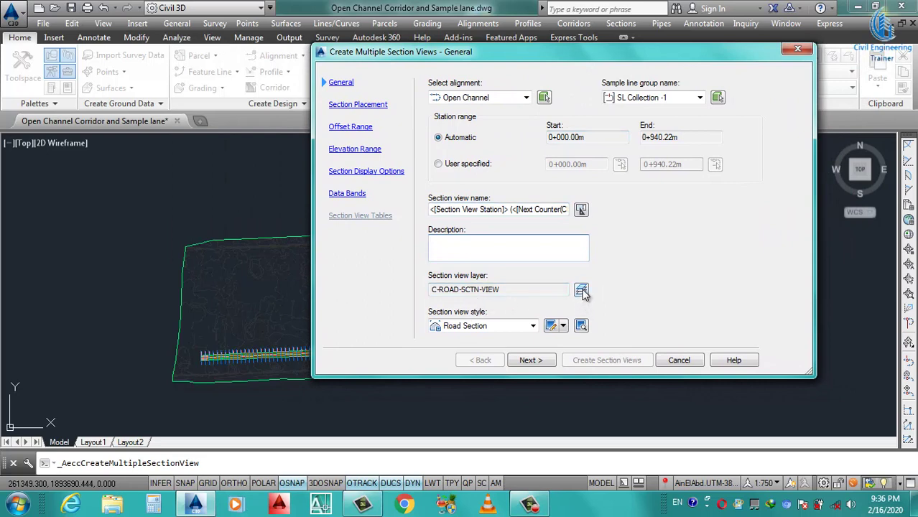
left_click(491, 327)
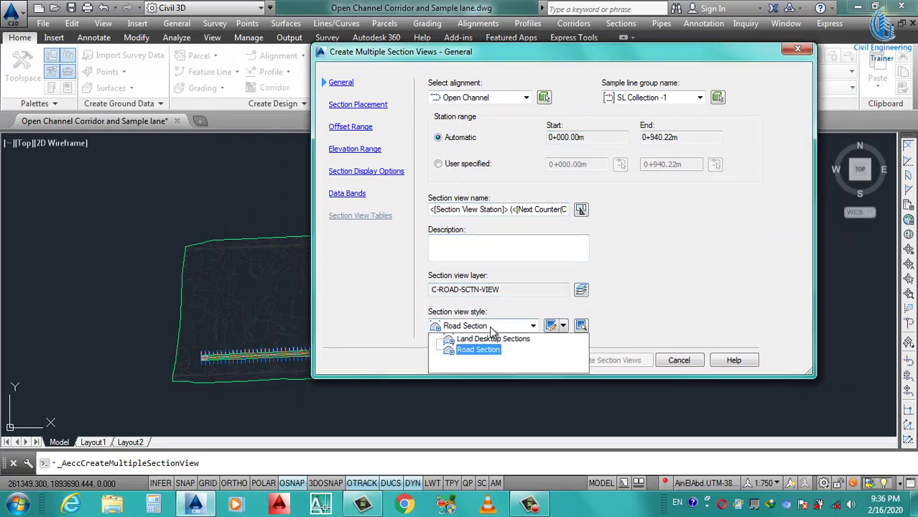
left_click(480, 351)
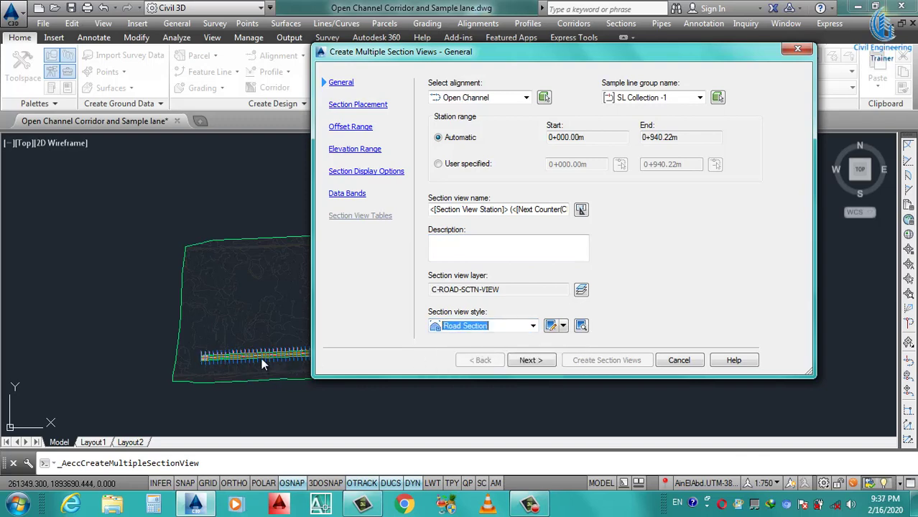
left_click(520, 329)
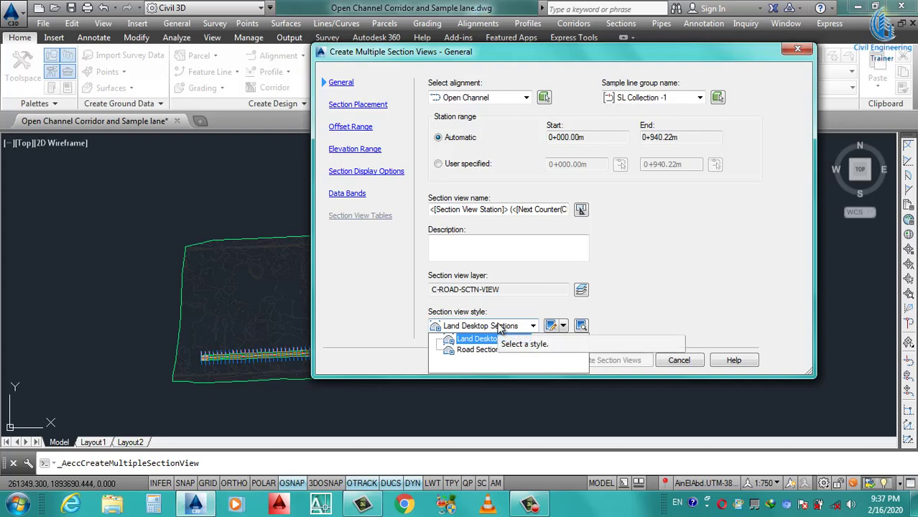
left_click(479, 350)
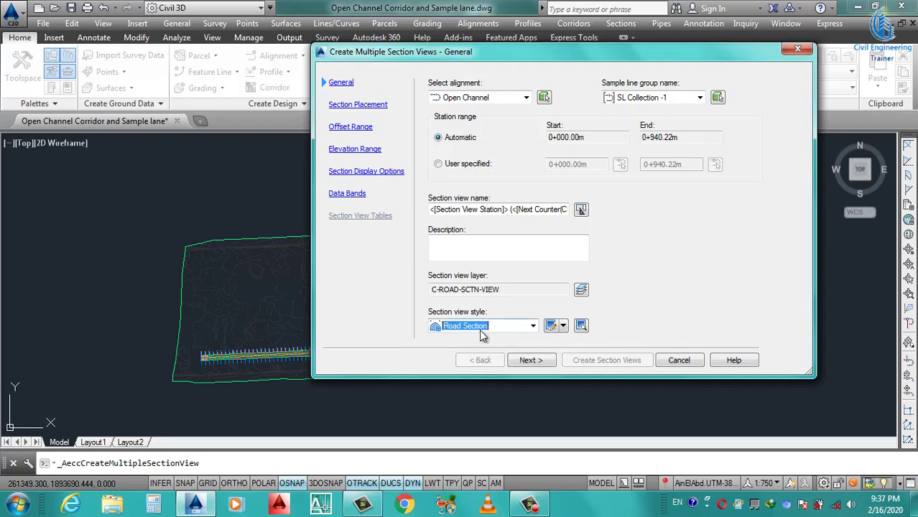
left_click(532, 366)
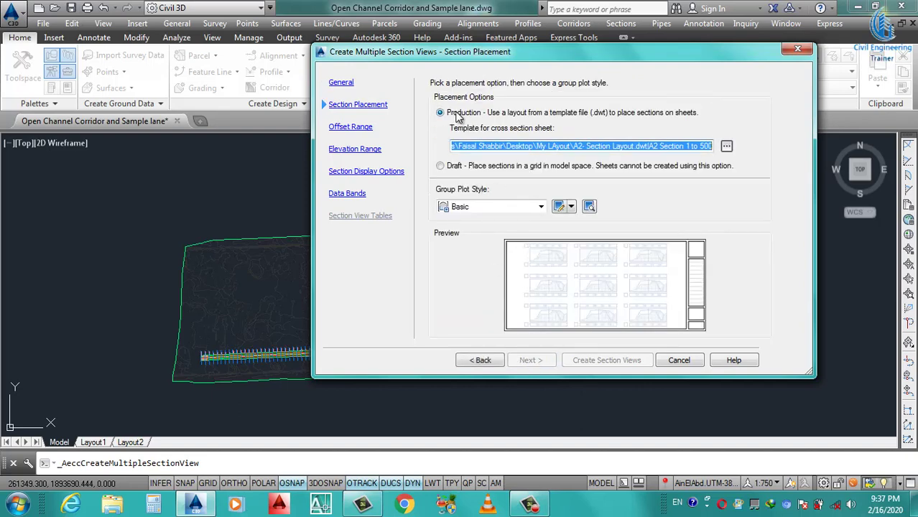
Step: Use the A2 Section 1 to 500 layout, Draft placement and Basic group plot style
left_click(726, 145)
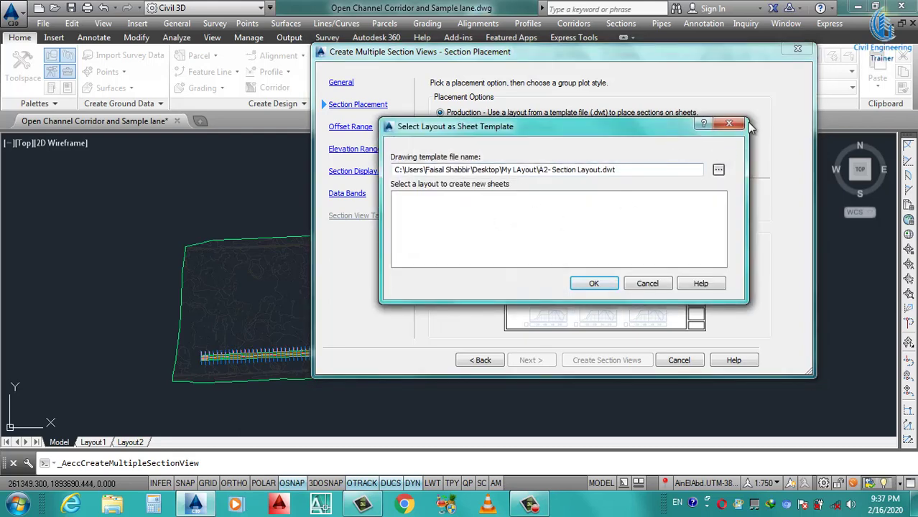
double_click(606, 198)
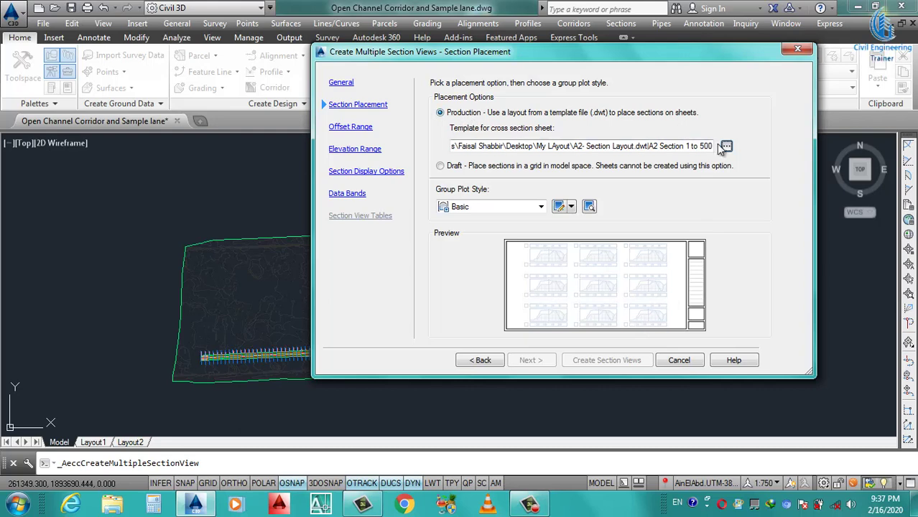
left_click(440, 166)
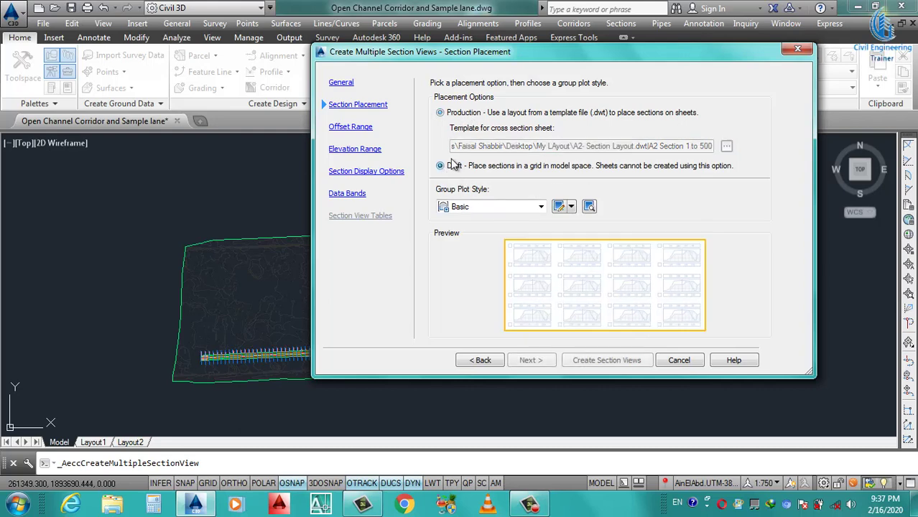
left_click(540, 206)
left_click(472, 220)
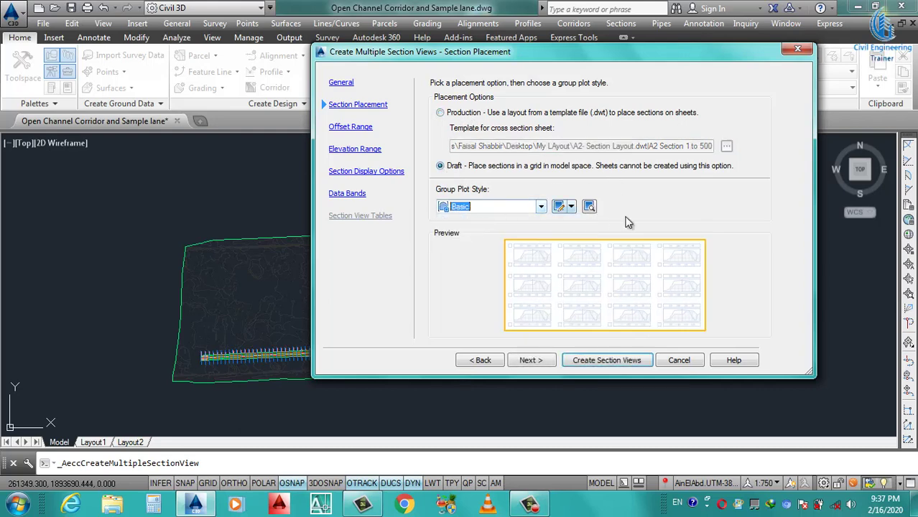
left_click(533, 362)
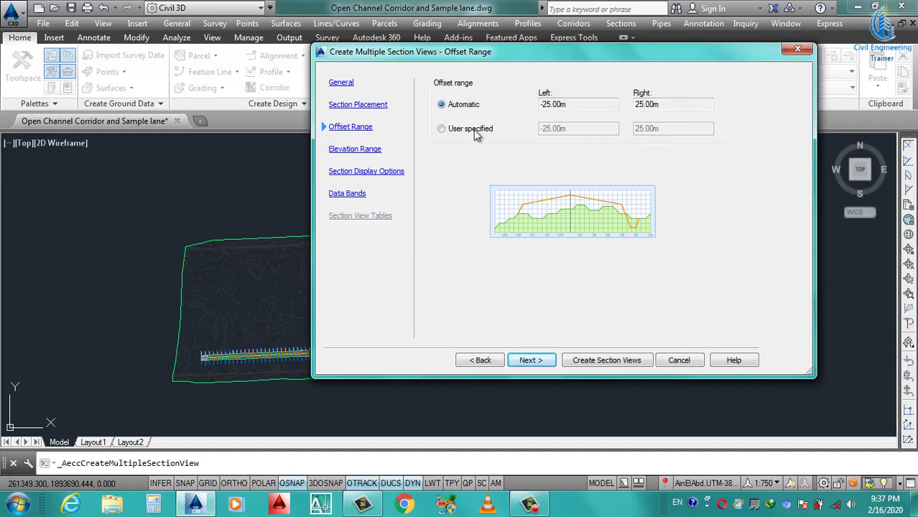
Step: Leave the offset range on Automatic (-25.00m left, 25.00m right) and continue
left_click(441, 129)
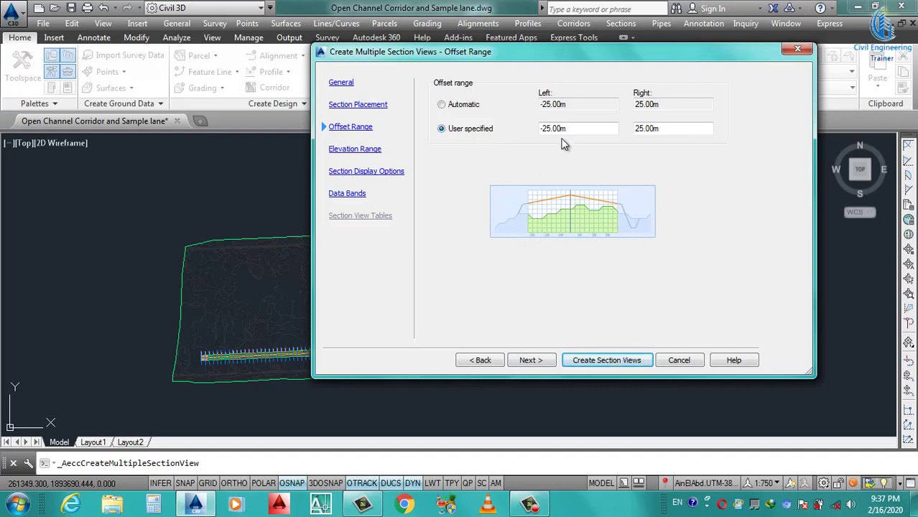
left_click(446, 104)
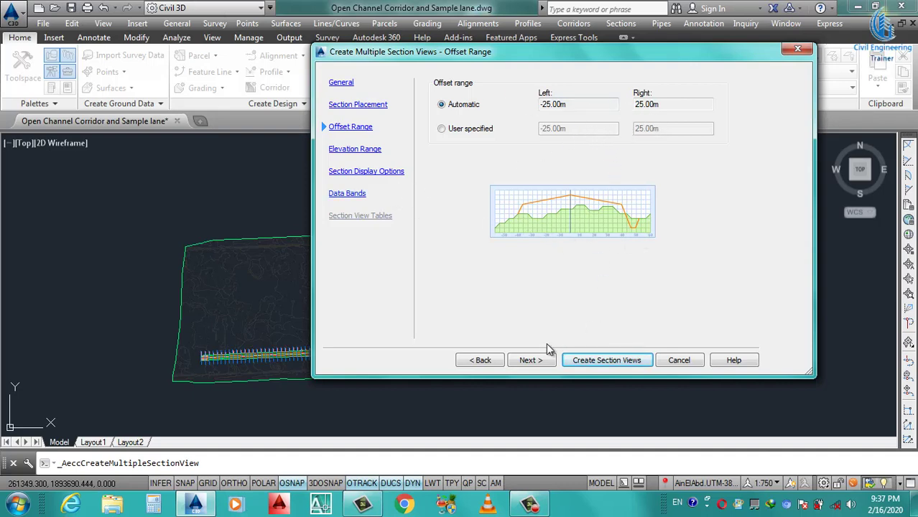
left_click(541, 362)
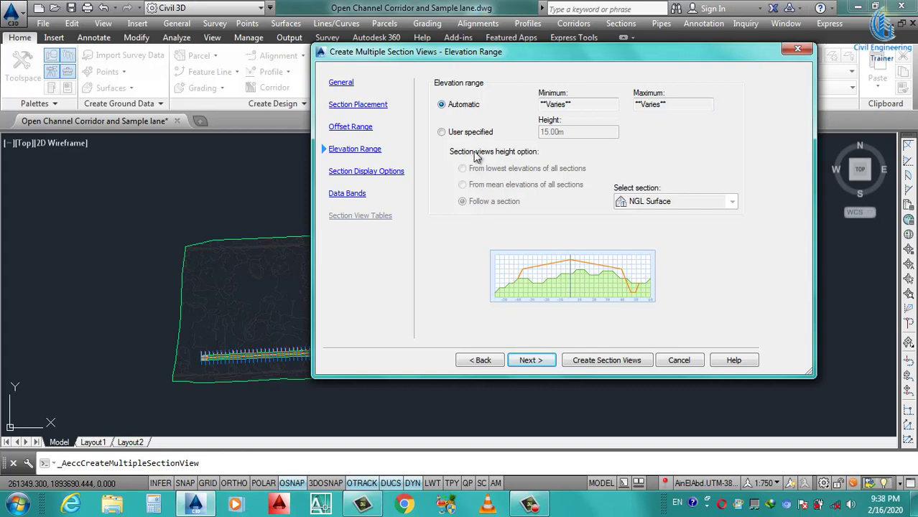
Step: Leave the elevation range automatic, 15.00m height following NGL Surface, and continue
left_click(467, 135)
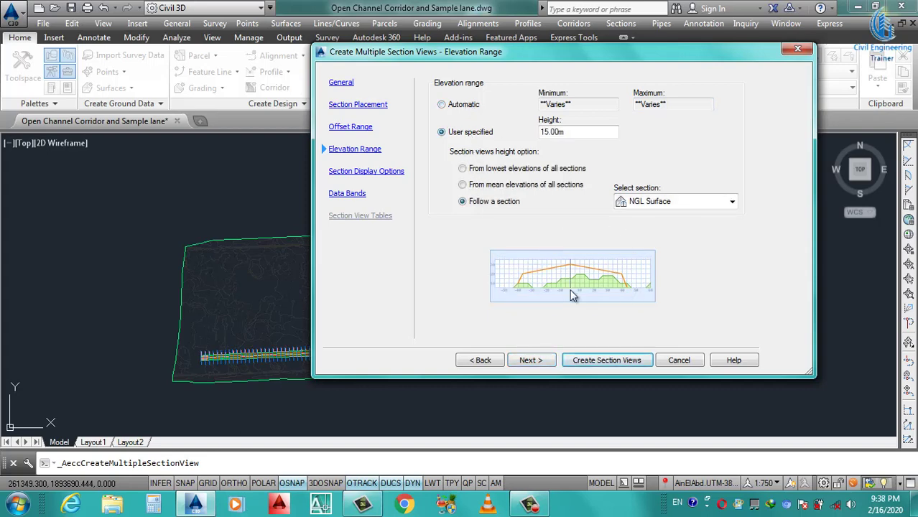
left_click(463, 106)
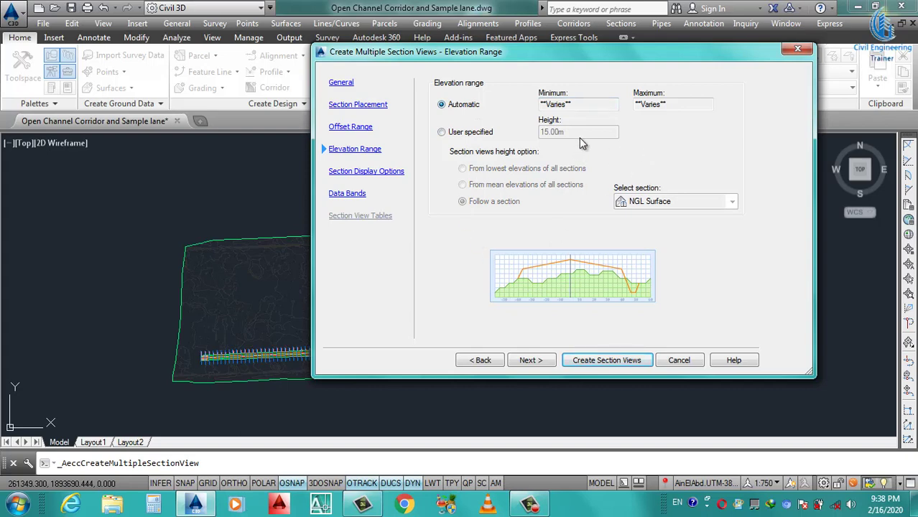
left_click(532, 361)
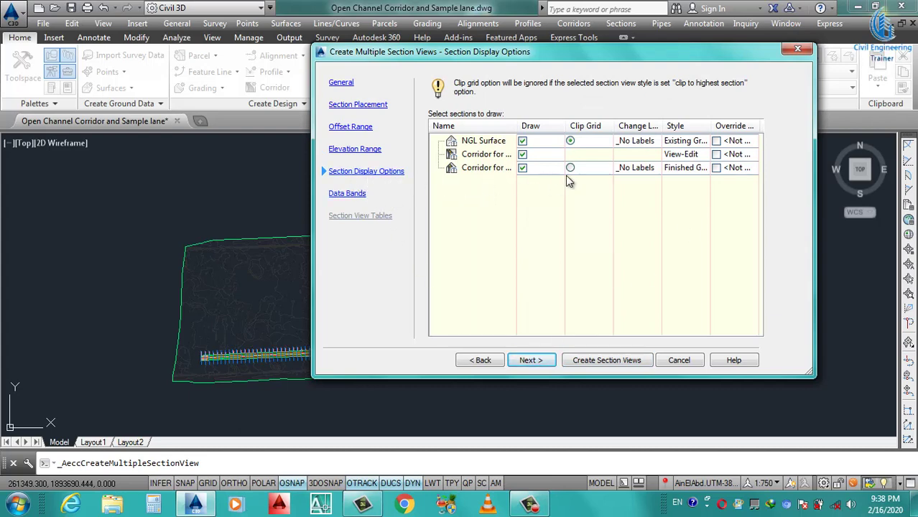
Step: Confirm Existing Ground for NGL Surface and Finished Ground for the corridor section, then continue
left_click(700, 142)
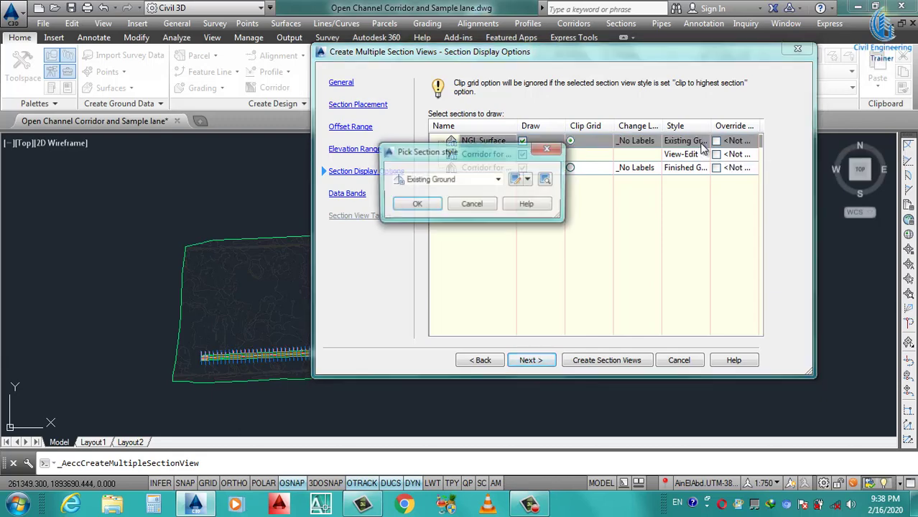
left_click(416, 204)
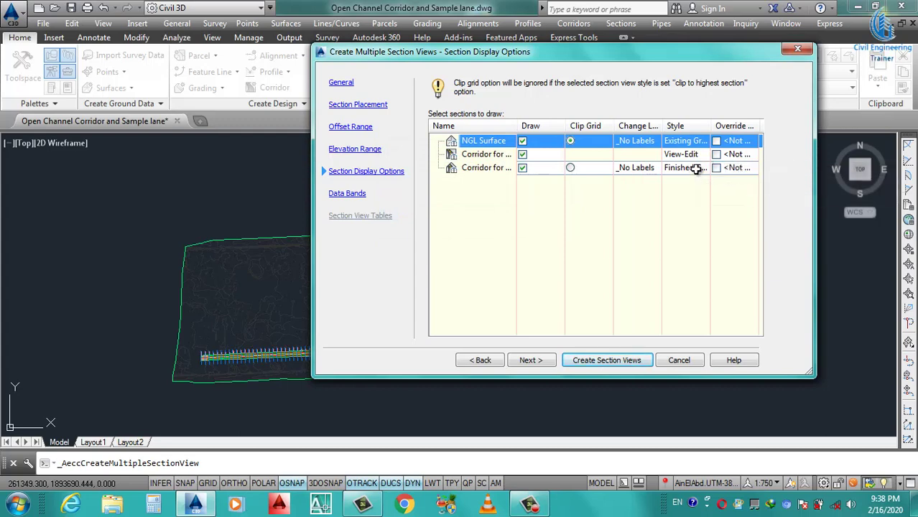
left_click(692, 170)
left_click(432, 207)
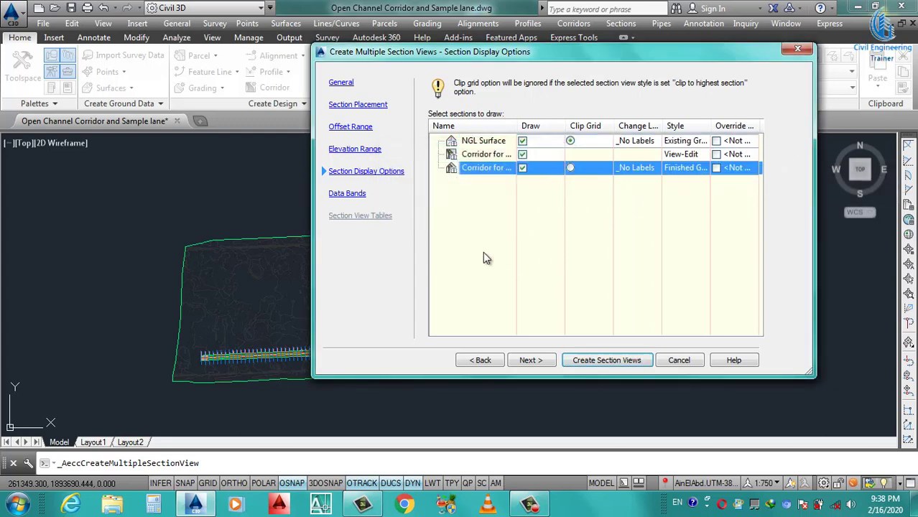
left_click(530, 360)
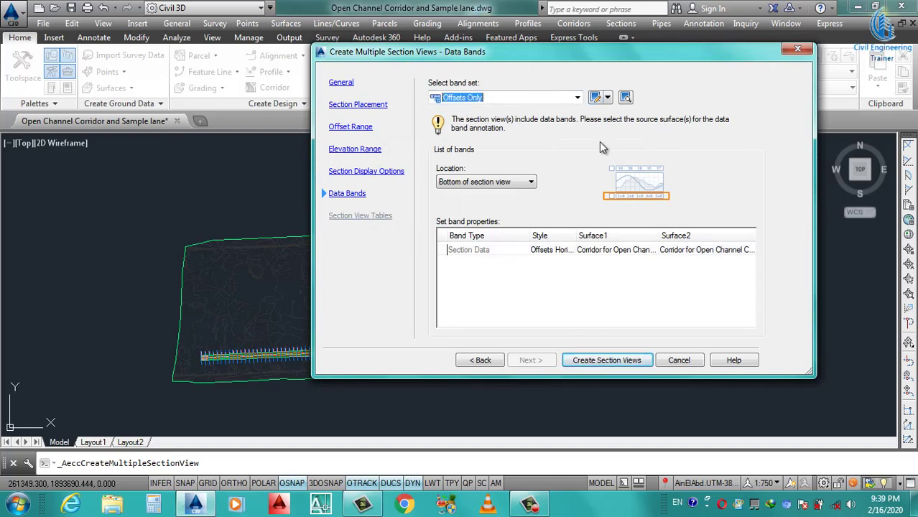
Step: Choose the Major Stations Offset and Elevations band set and widen the Surface1 column
left_click(578, 99)
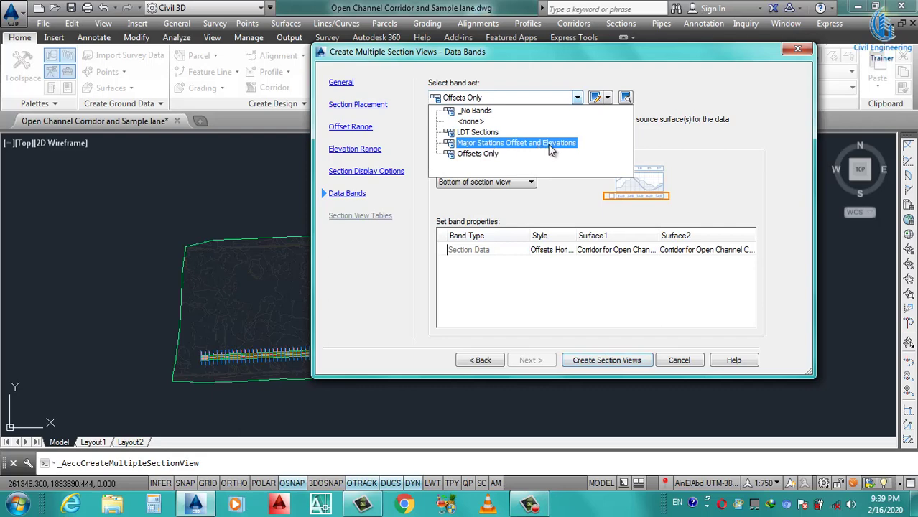
left_click(493, 143)
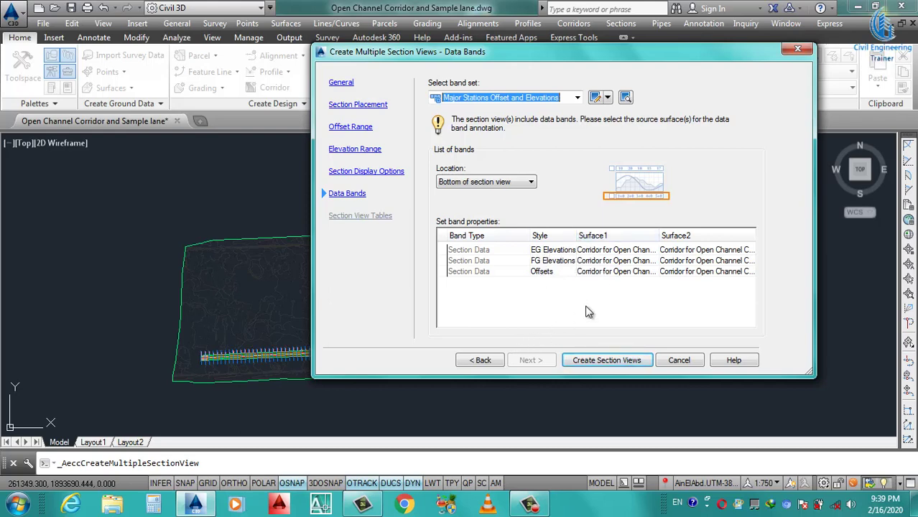
left_click_drag(530, 235, 505, 236)
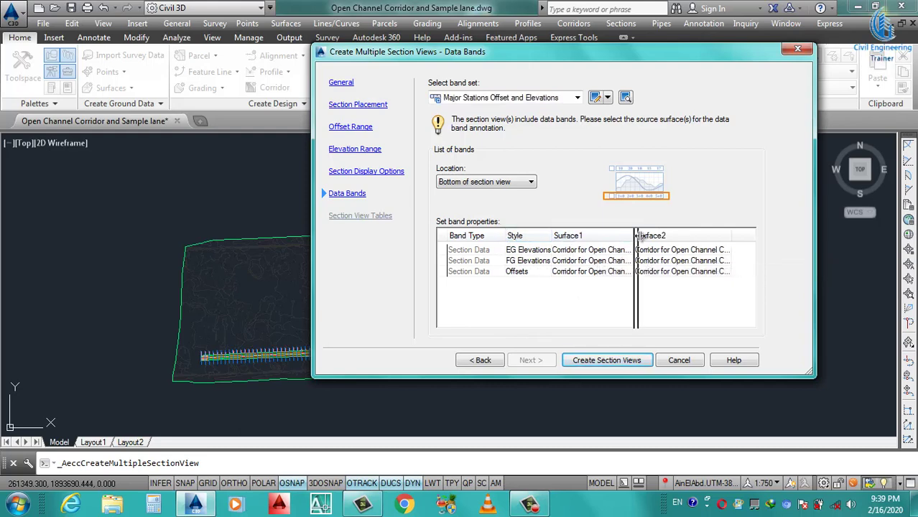
left_click_drag(633, 235, 653, 236)
Step: Set Surface1 to NGL Surface for the EG Elevations, FG Elevations and Offsets bands
left_click(621, 251)
left_click(622, 252)
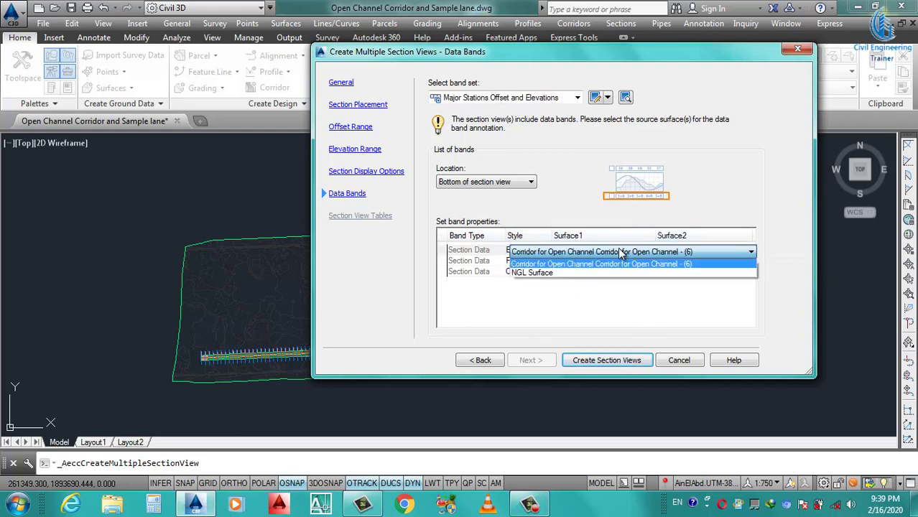
left_click(549, 274)
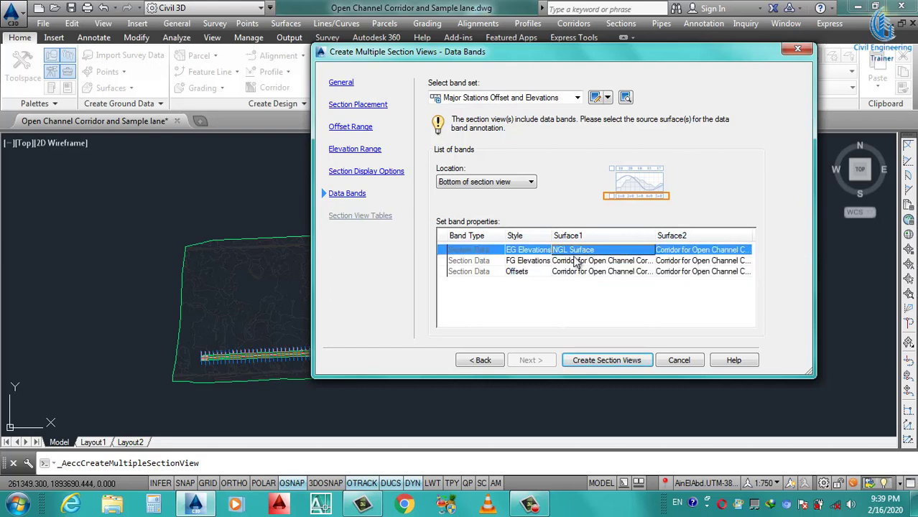
left_click(582, 262)
left_click(582, 261)
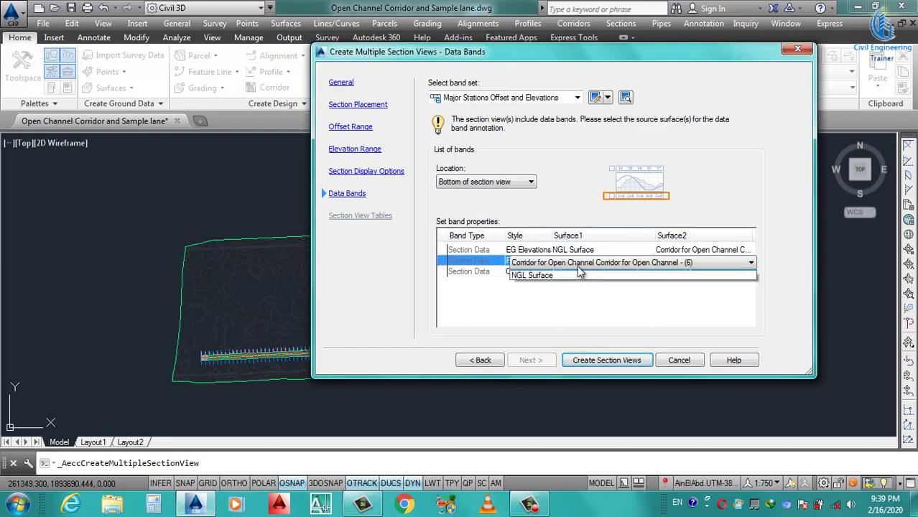
left_click(557, 285)
left_click(539, 272)
left_click(539, 272)
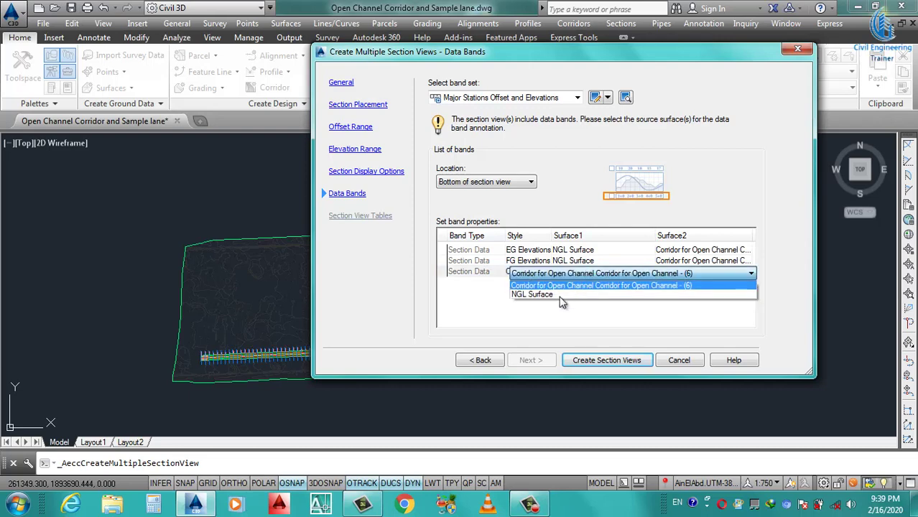
left_click(553, 297)
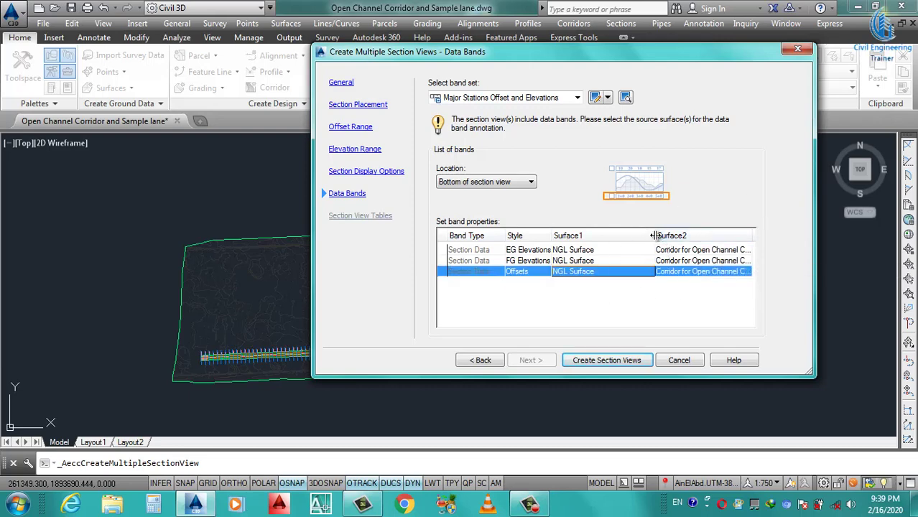
left_click_drag(654, 236, 625, 246)
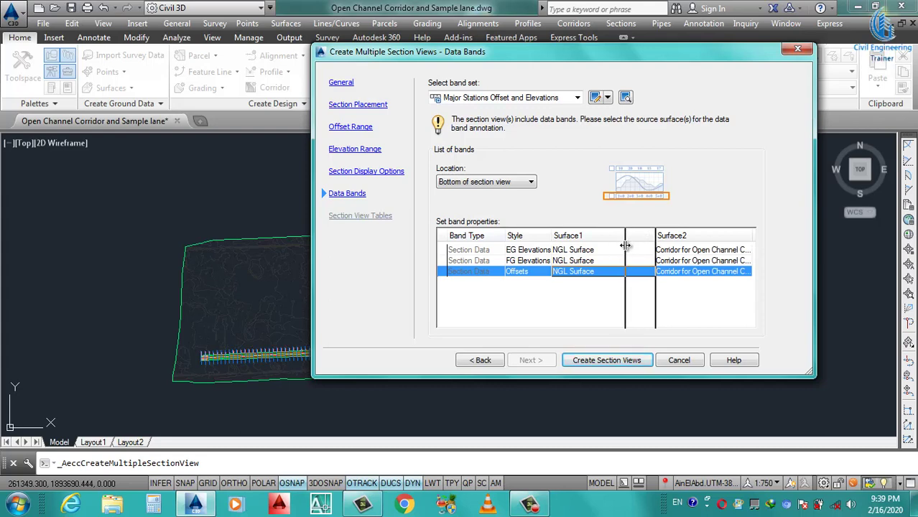
left_click_drag(724, 236, 752, 237)
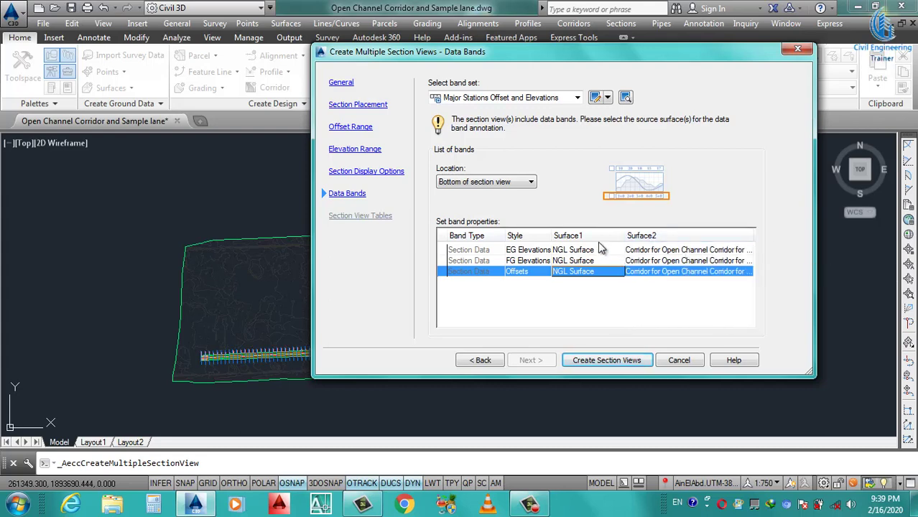
left_click_drag(623, 235, 606, 242)
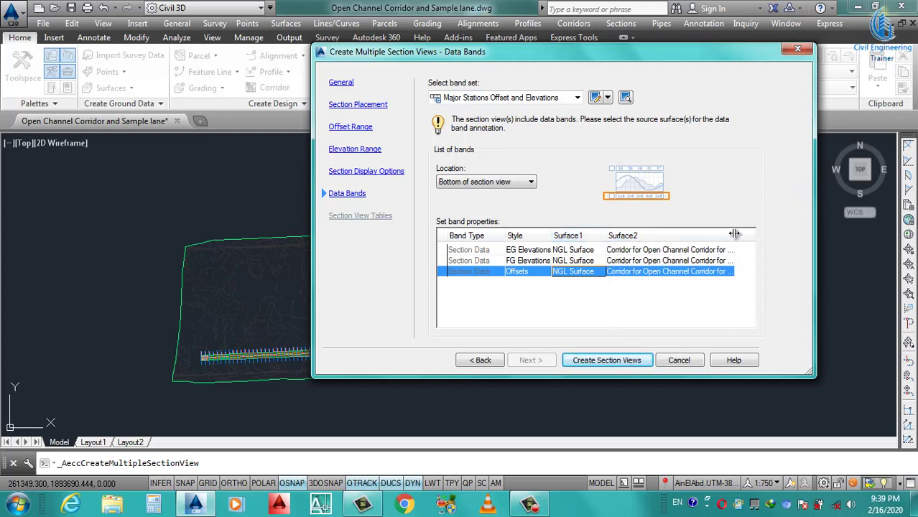
left_click_drag(734, 233, 755, 234)
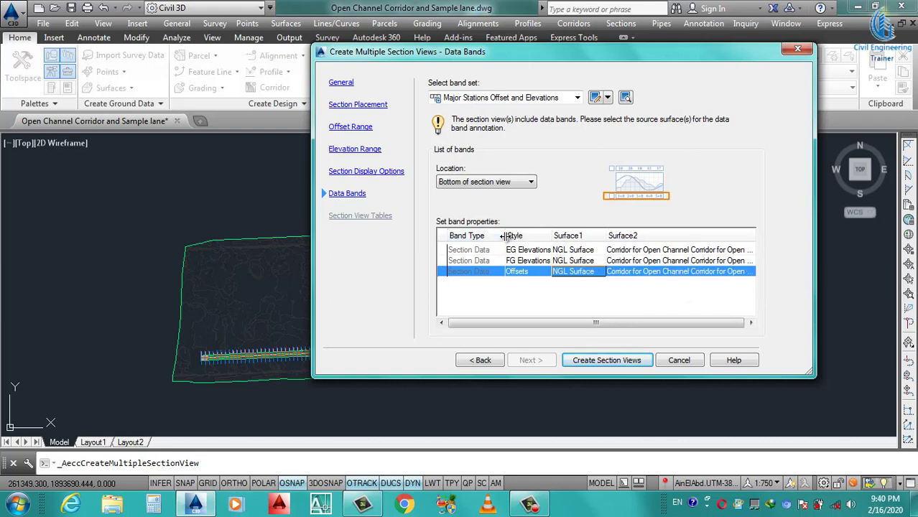
left_click_drag(505, 235, 496, 234)
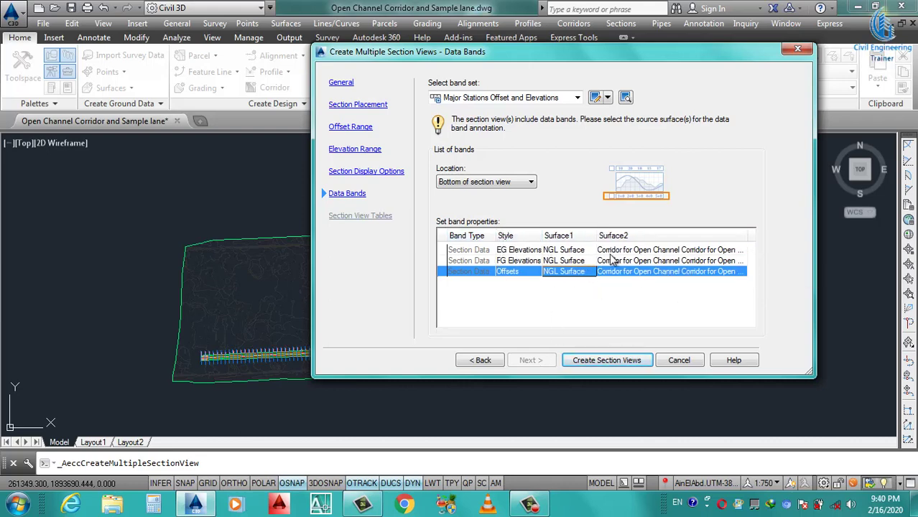
Step: Create the section views and place the grid origin in the drawing
left_click(602, 362)
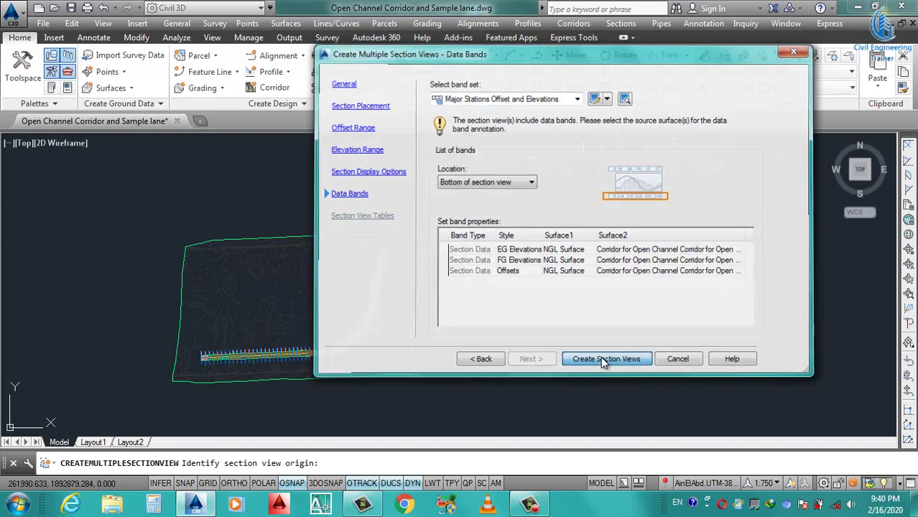
scroll(460, 308, "down", 5)
scroll(463, 287, "up", 4)
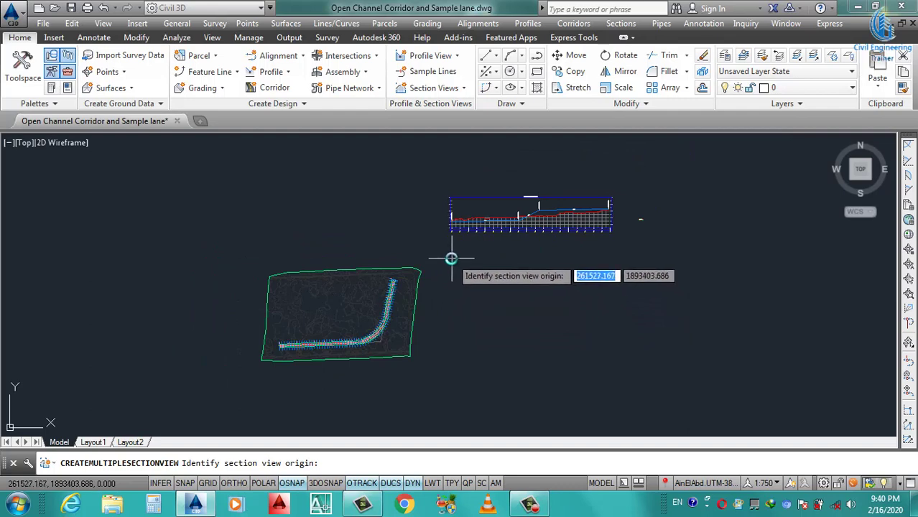
left_click(453, 259)
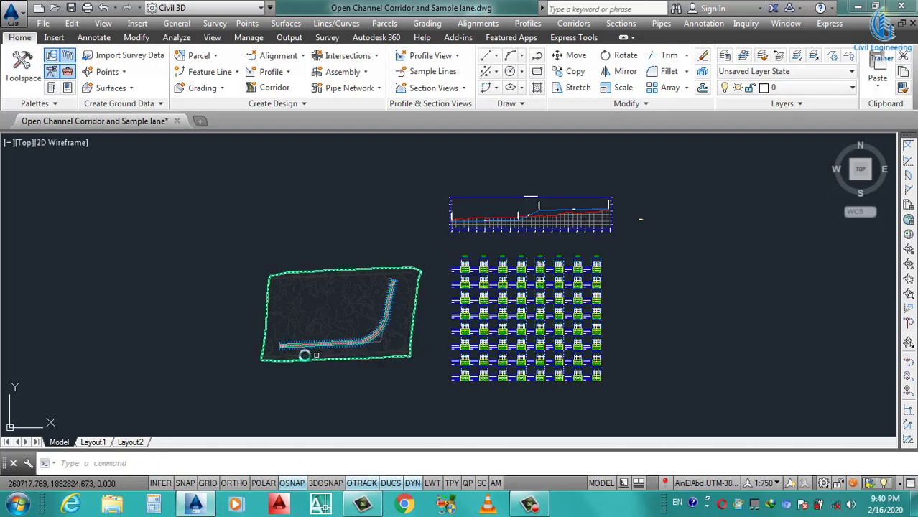
Step: Zoom in on the section view grid to inspect the 0+000.00 section view
scroll(395, 304, "up", 4)
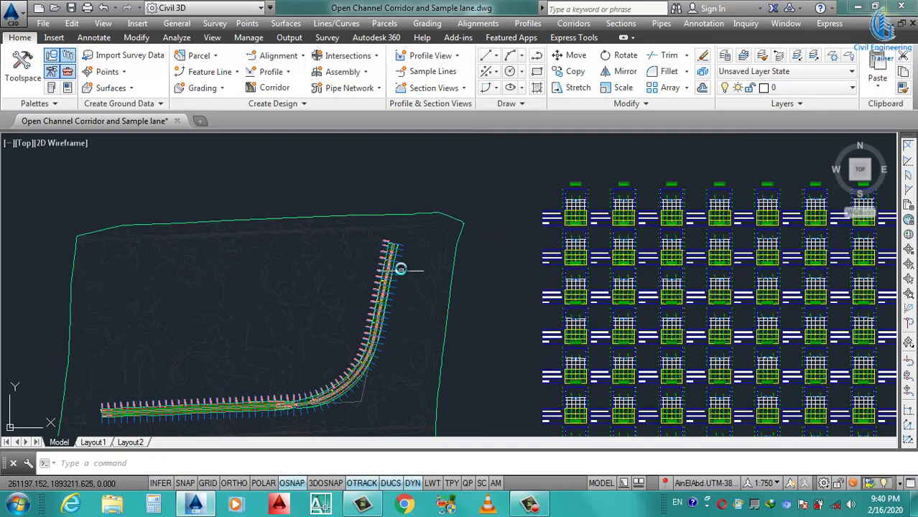
scroll(421, 335, "down", 4)
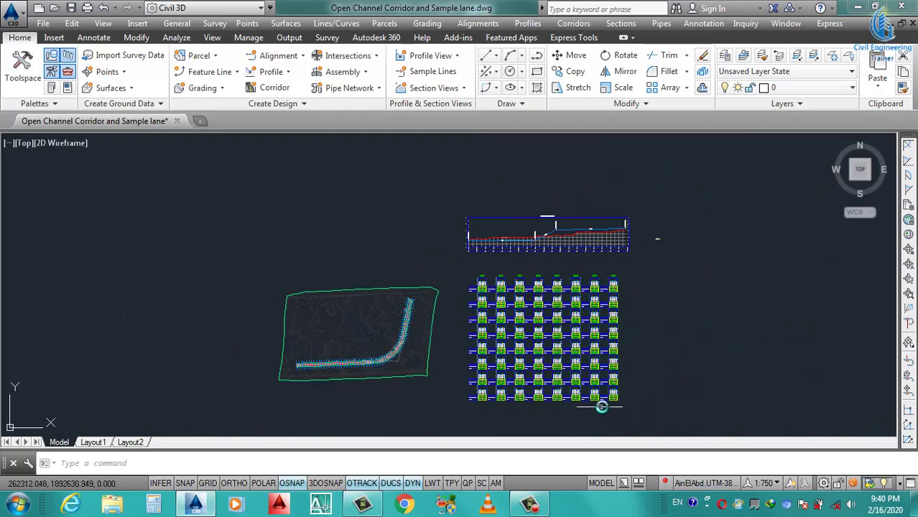
scroll(602, 407, "up", 5)
scroll(623, 386, "up", 5)
scroll(624, 386, "down", 7)
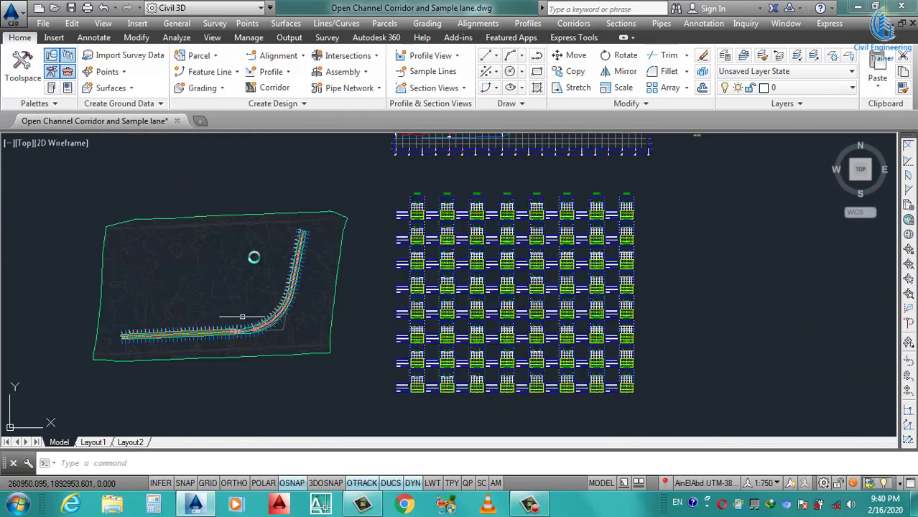
scroll(338, 242, "up", 3)
scroll(342, 242, "up", 2)
scroll(301, 213, "up", 2)
scroll(307, 231, "up", 2)
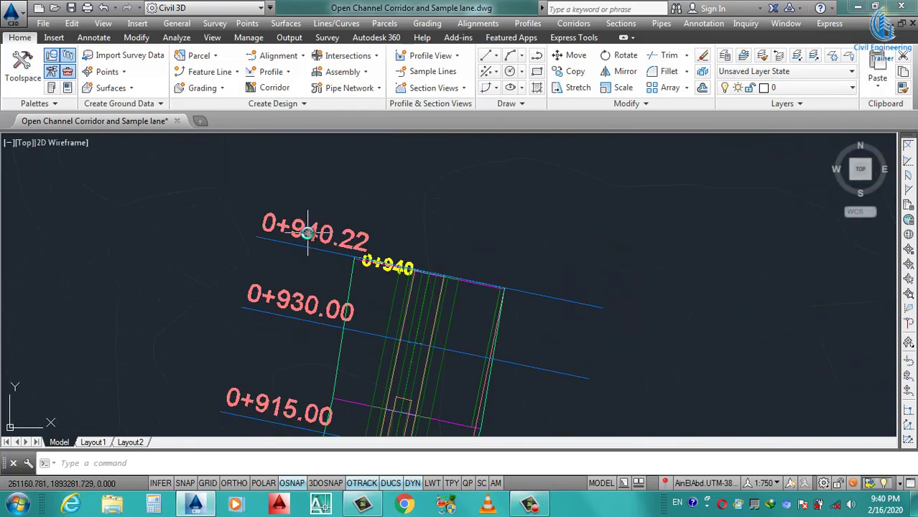
scroll(307, 231, "down", 3)
scroll(494, 269, "down", 5)
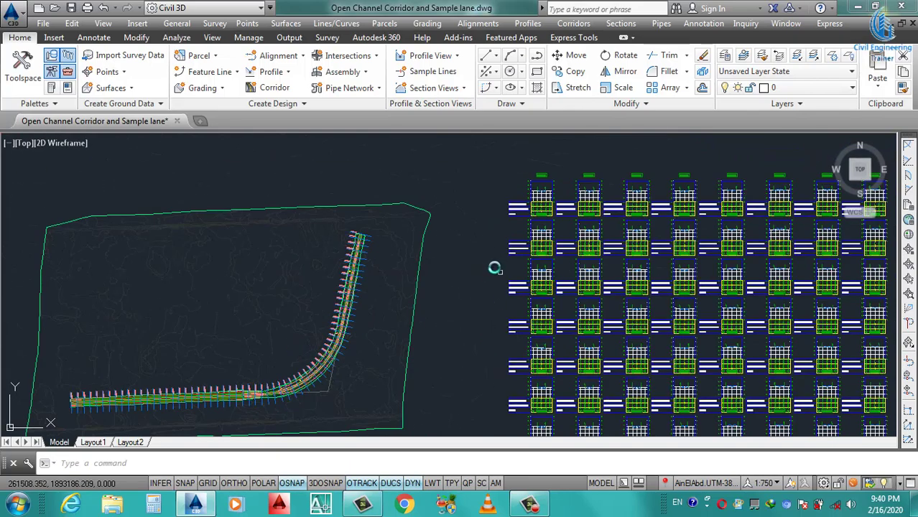
scroll(495, 269, "down", 4)
scroll(600, 324, "up", 3)
scroll(469, 266, "up", 3)
scroll(544, 238, "up", 3)
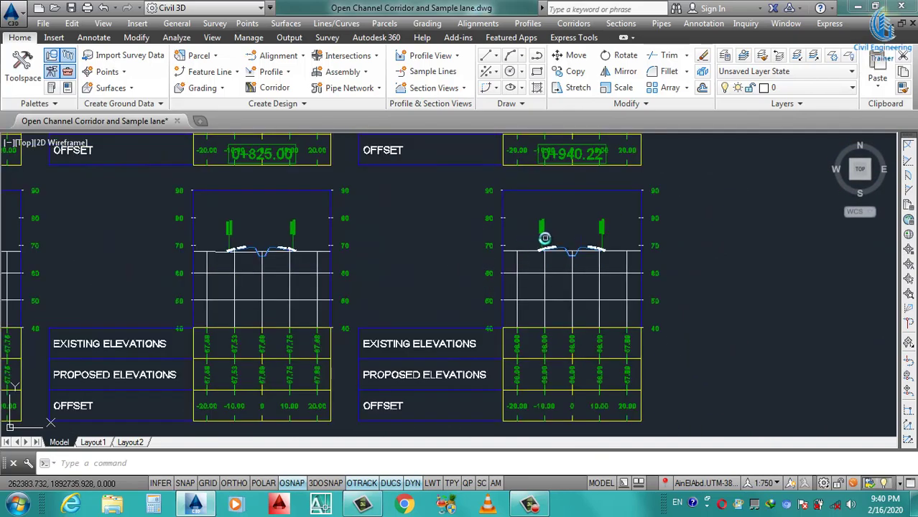
scroll(591, 140, "up", 5)
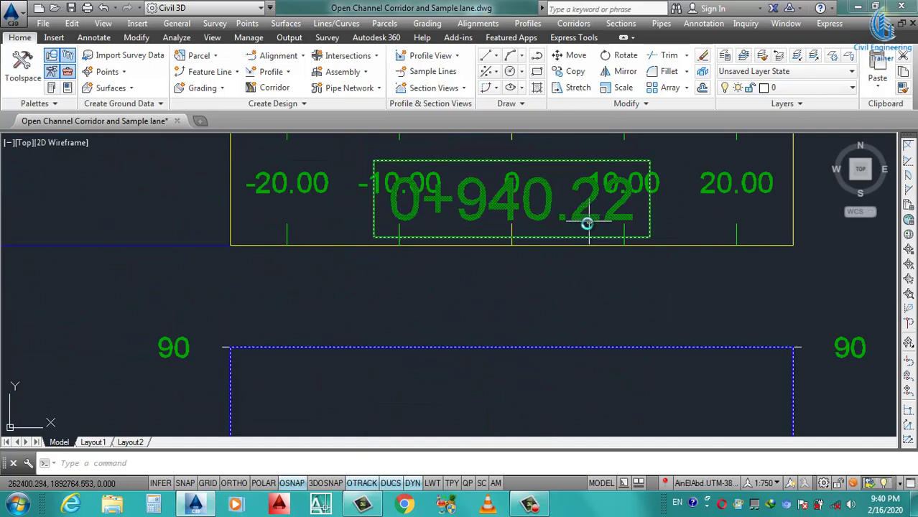
scroll(635, 252, "down", 4)
scroll(649, 274, "down", 4)
scroll(668, 318, "down", 3)
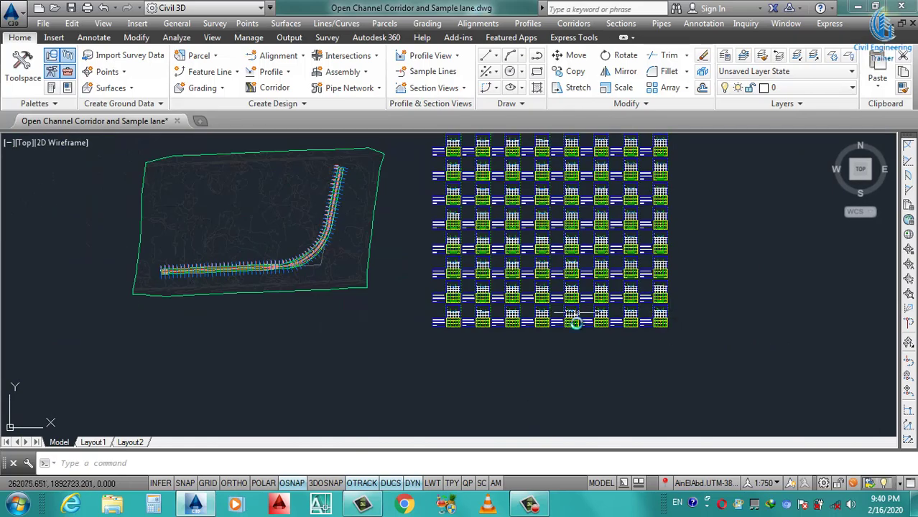
scroll(568, 301, "down", 4)
scroll(481, 277, "up", 8)
scroll(402, 287, "up", 3)
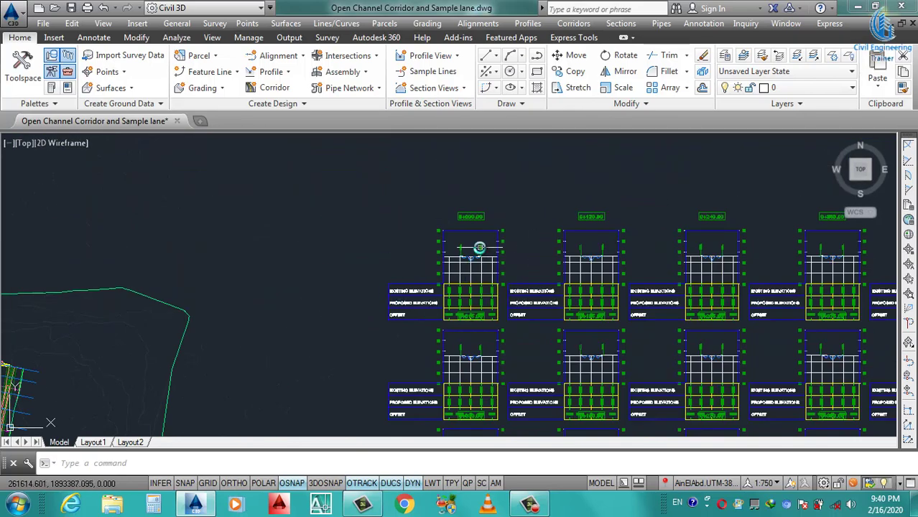
scroll(479, 248, "up", 3)
scroll(492, 273, "down", 2)
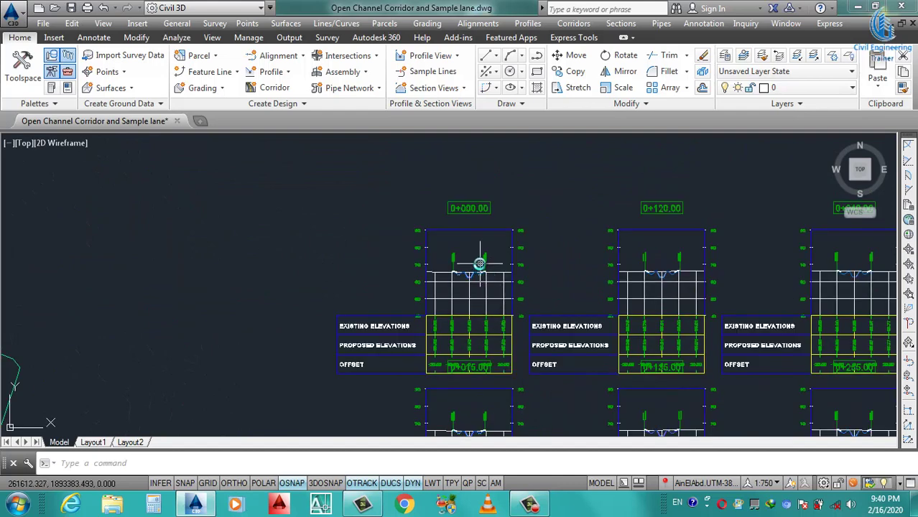
scroll(479, 264, "up", 2)
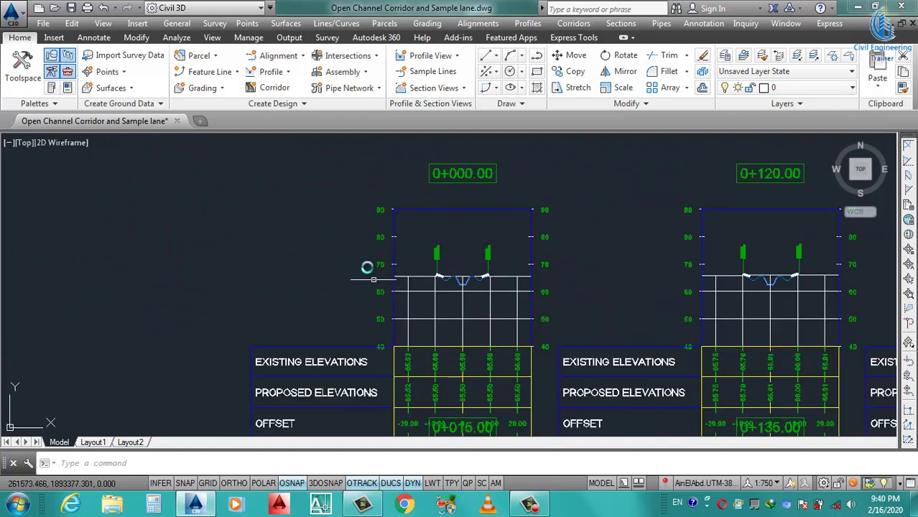
scroll(415, 291, "down", 2)
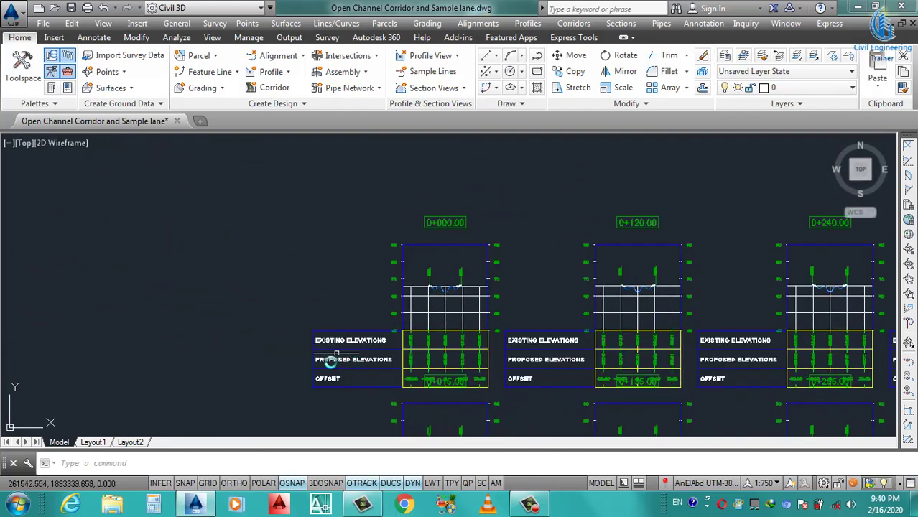
scroll(338, 380, "up", 2)
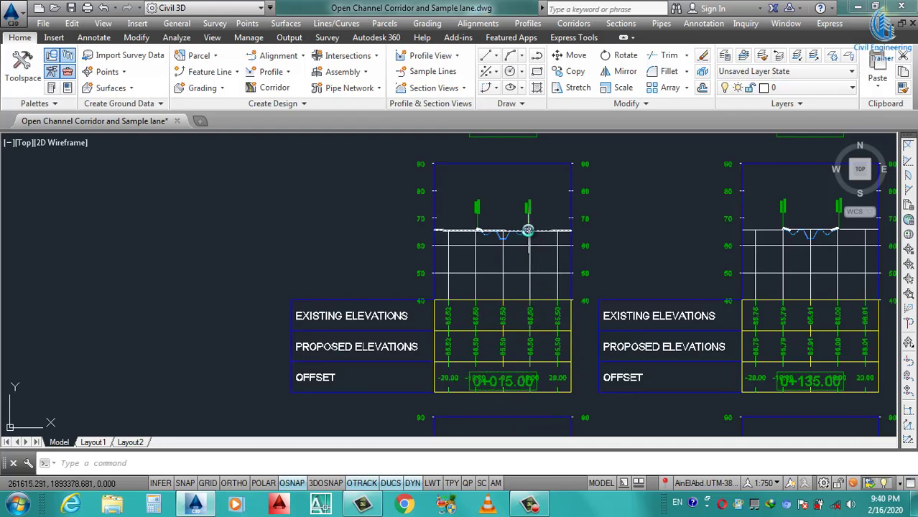
scroll(528, 230, "up", 4)
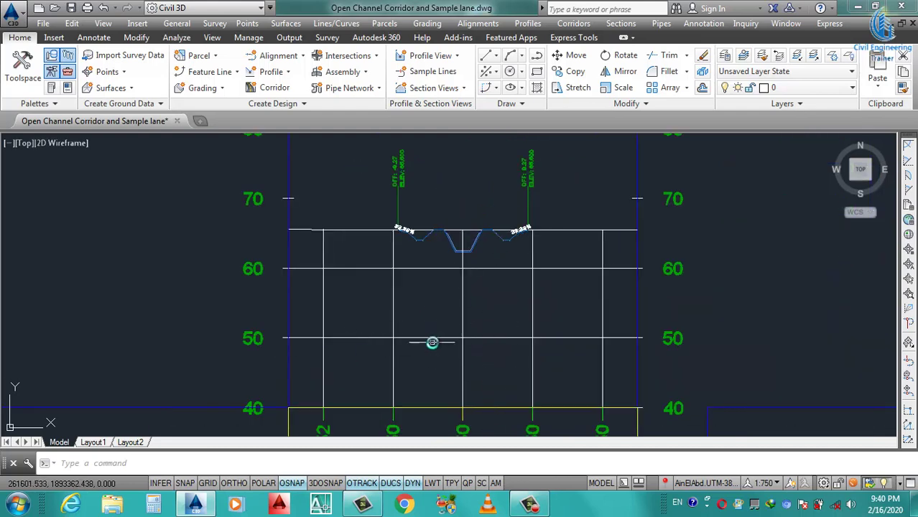
scroll(432, 342, "down", 3)
scroll(436, 242, "up", 3)
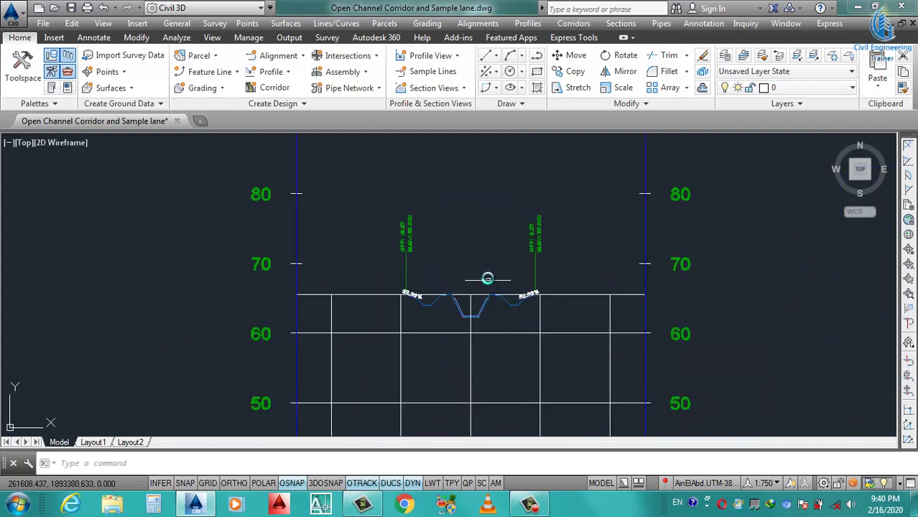
scroll(487, 279, "up", 3)
scroll(438, 319, "down", 3)
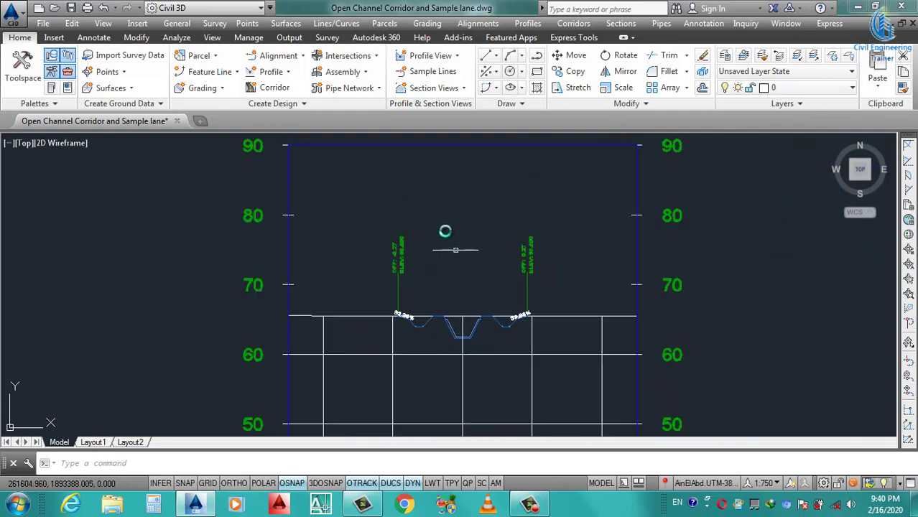
scroll(481, 262, "down", 3)
scroll(459, 295, "down", 2)
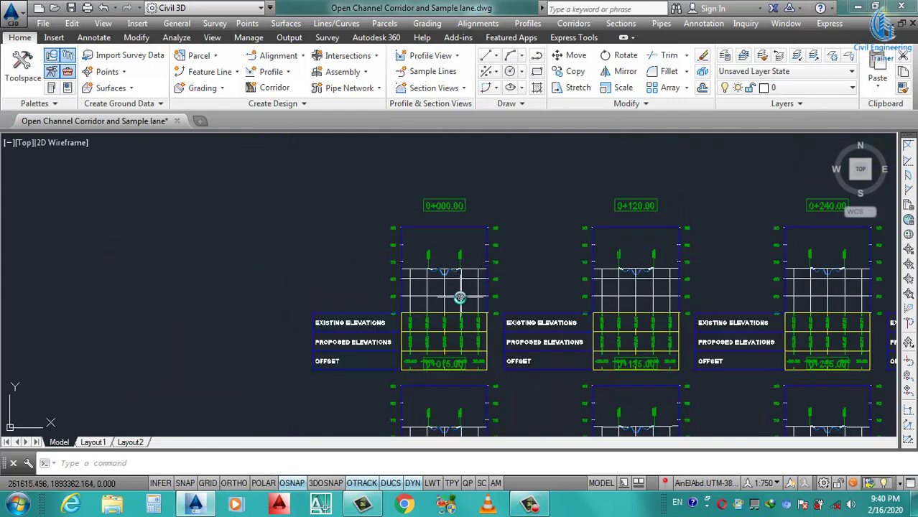
scroll(459, 297, "up", 2)
Step: Edit the 0+000.00 section view's Road Section style, setting vertical exaggeration to .75
left_click(380, 283)
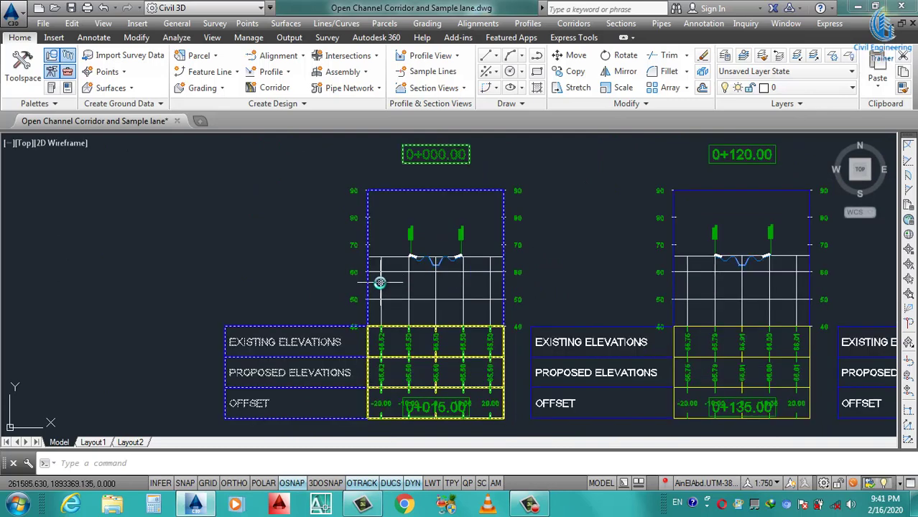
right_click(380, 282)
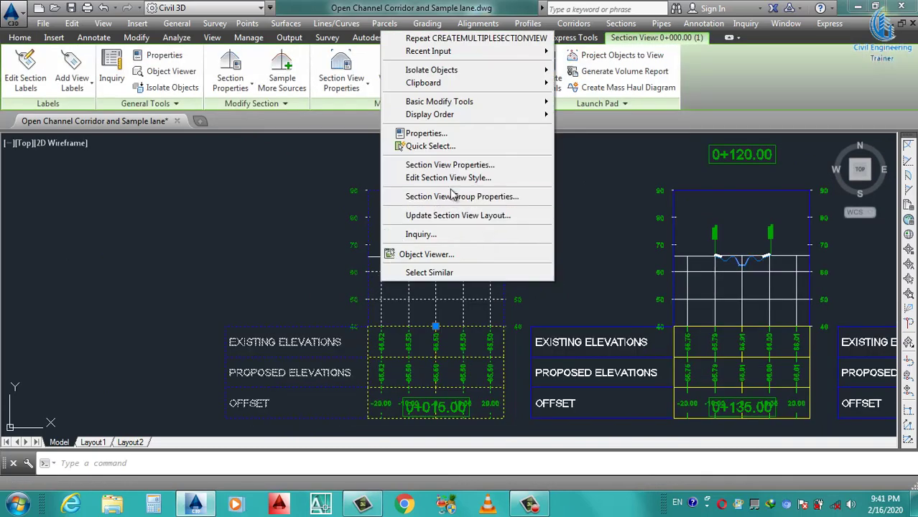
left_click(441, 178)
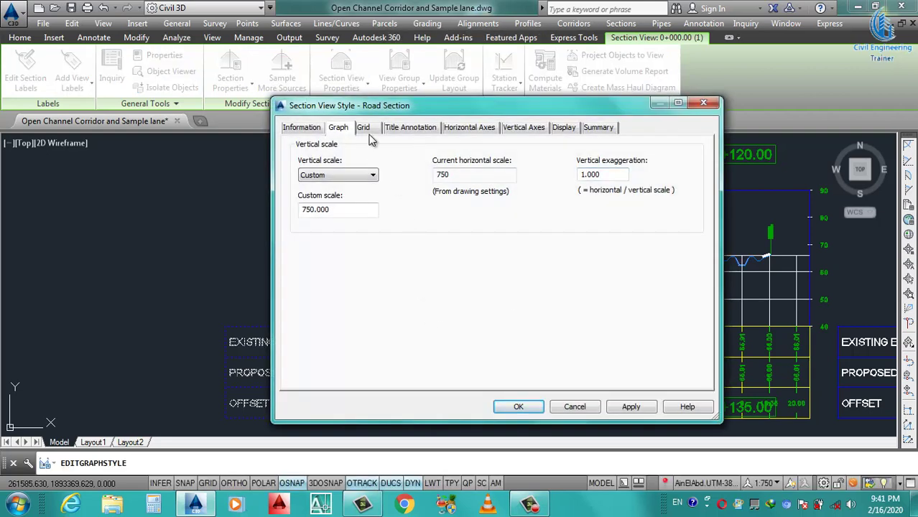
left_click_drag(602, 176, 552, 190)
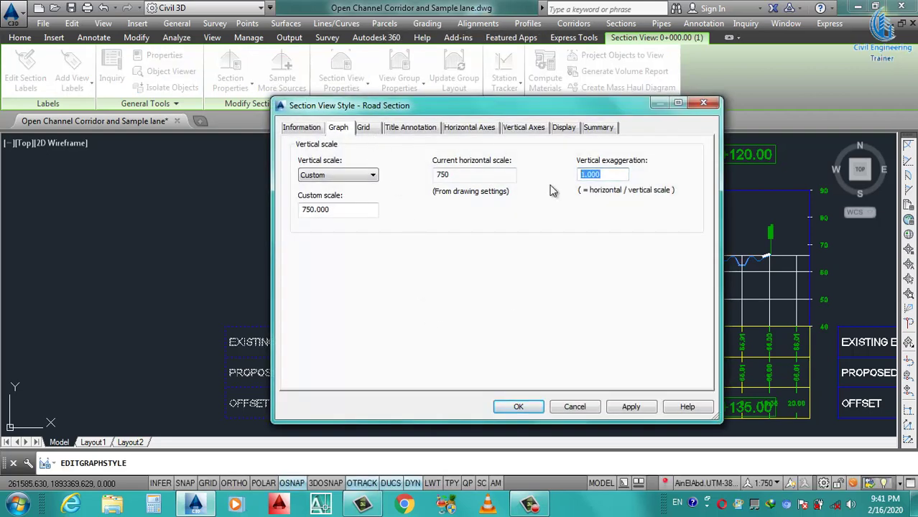
type(".75")
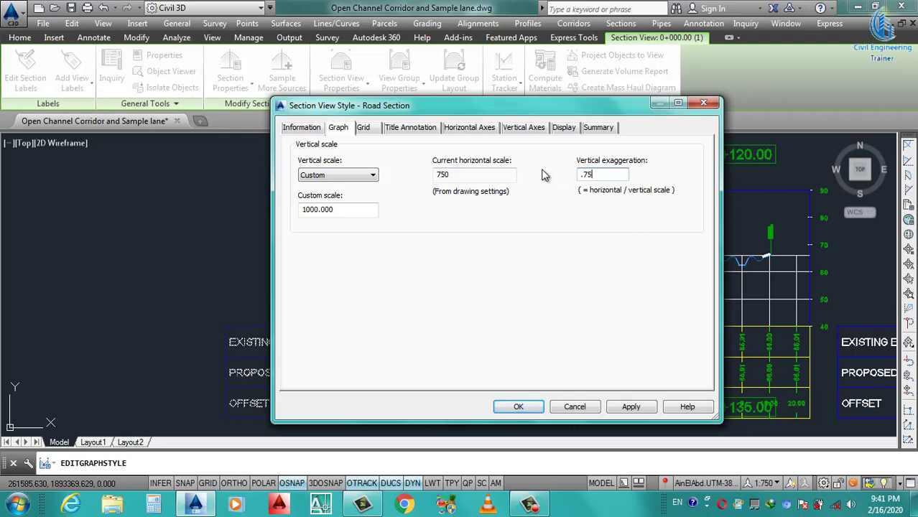
left_click(368, 128)
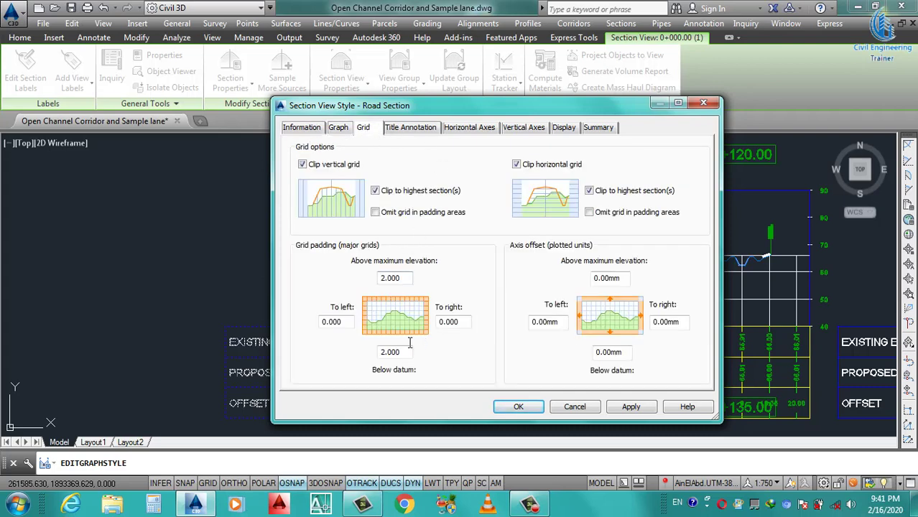
Step: Set Road Section grid padding to 1 below datum and 1.5 above maximum elevation, and apply
left_click_drag(446, 109, 173, 151)
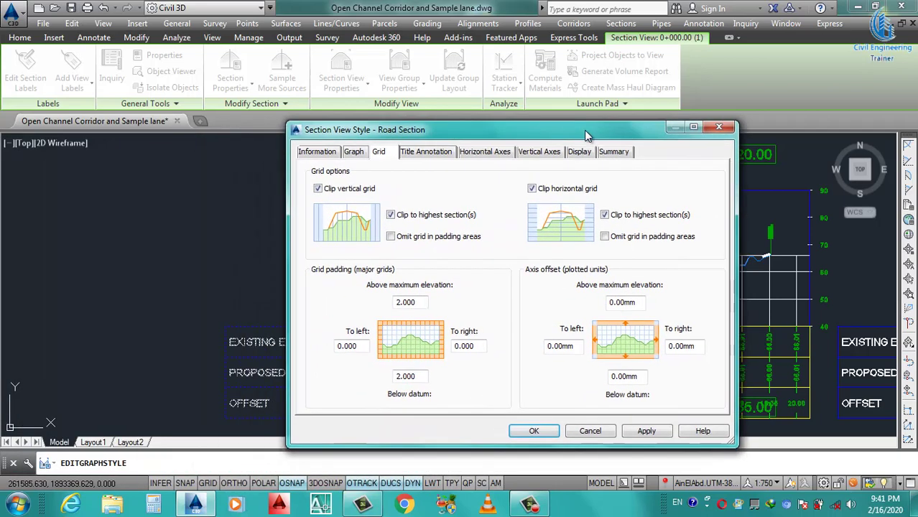
double_click(415, 377)
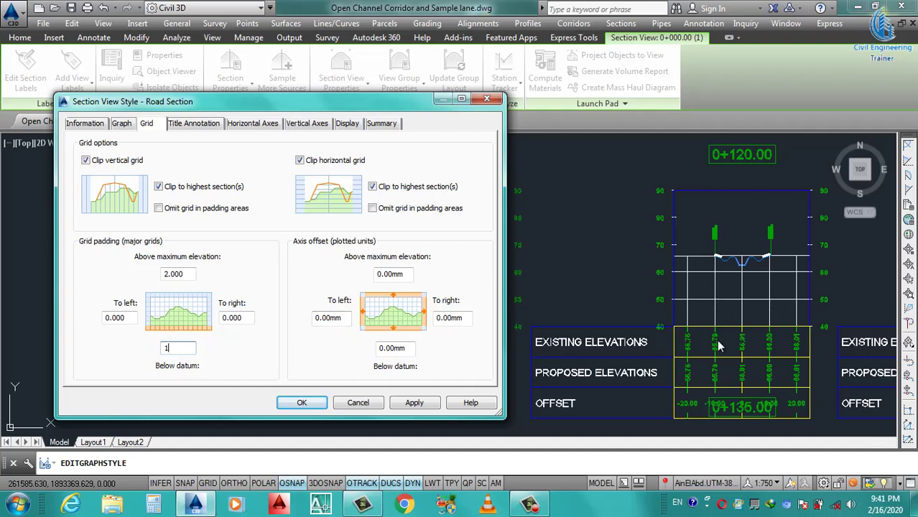
left_click(188, 273)
type("1.5")
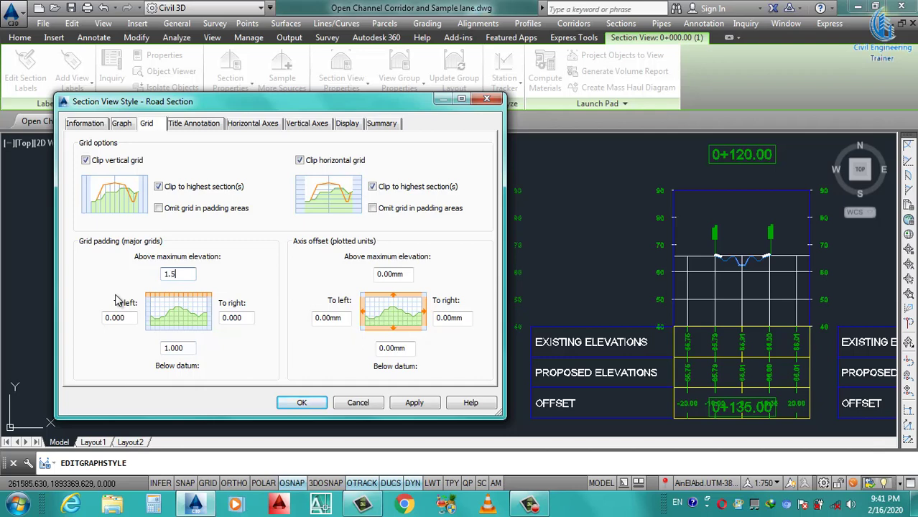
left_click(414, 401)
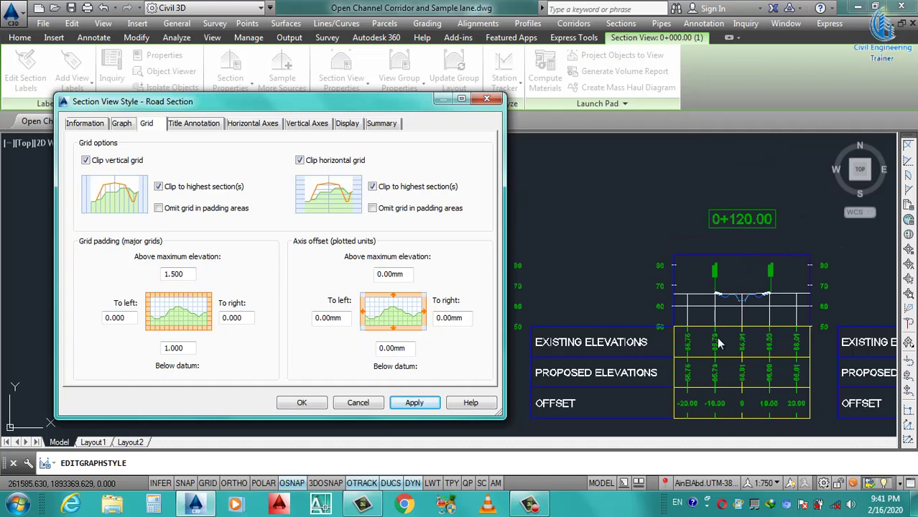
left_click(204, 125)
Step: Set the section view title text height to 4 mm
left_click_drag(251, 174, 172, 195)
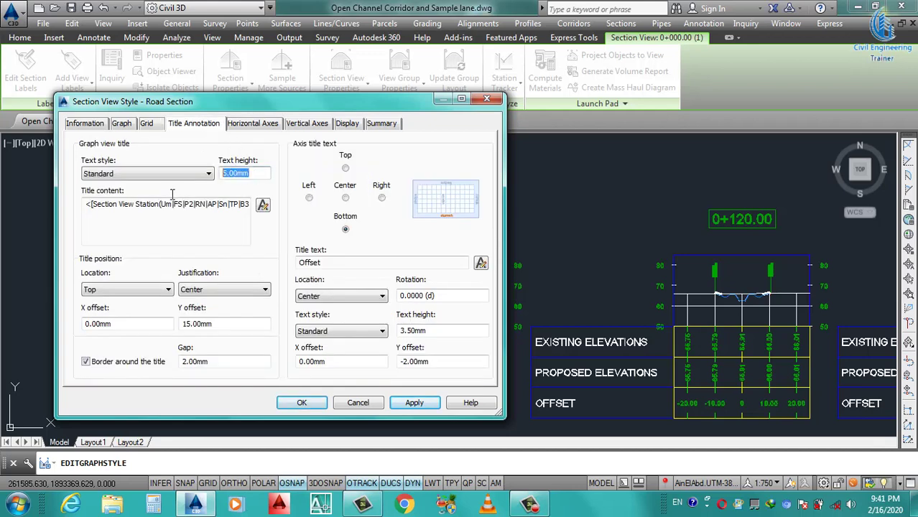
type("4")
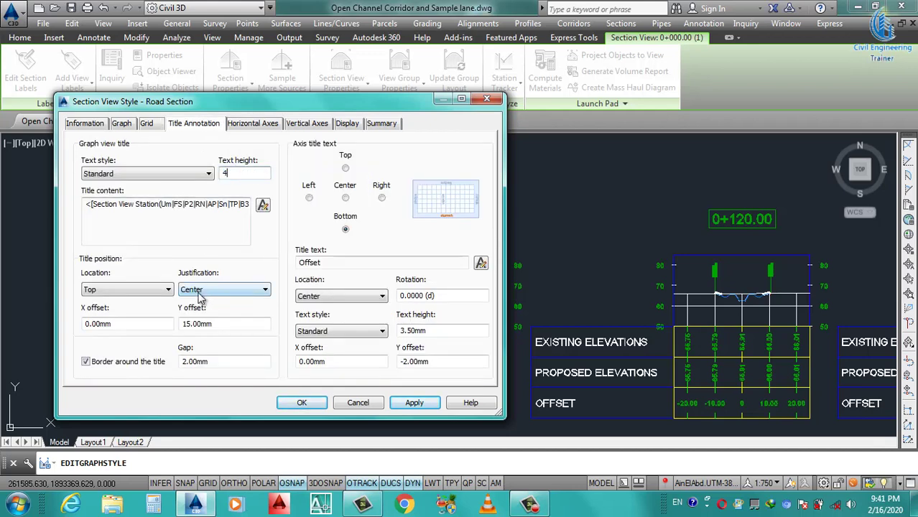
left_click(218, 324)
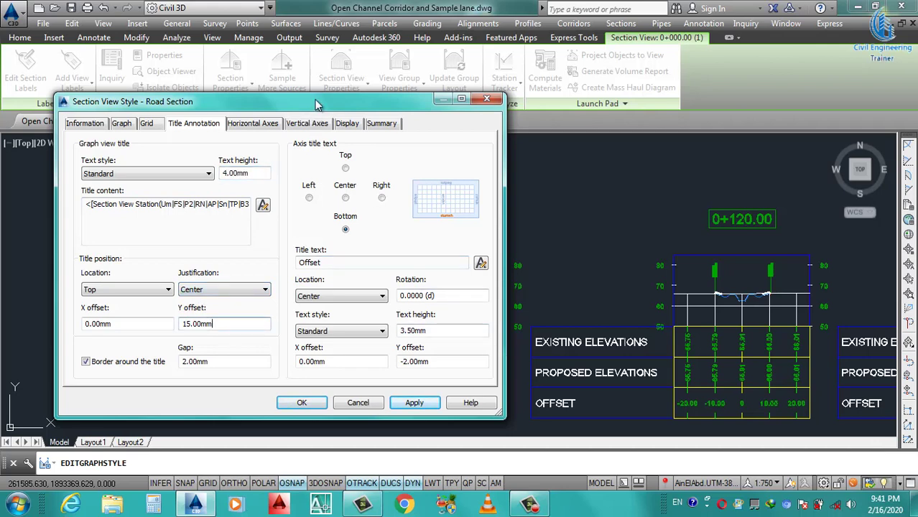
left_click_drag(317, 105, 480, 94)
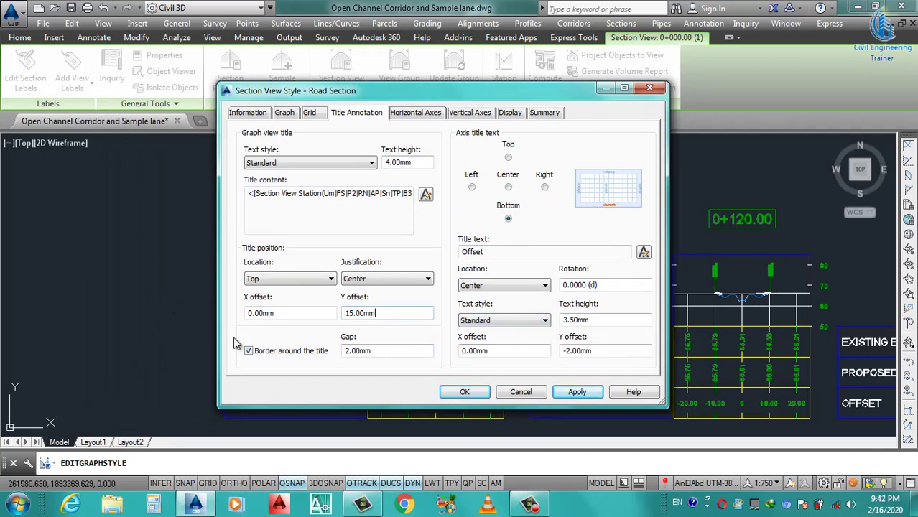
mouse_move(495, 91)
left_mouse_down()
mouse_move(292, 88)
mouse_move(419, 47)
left_mouse_up()
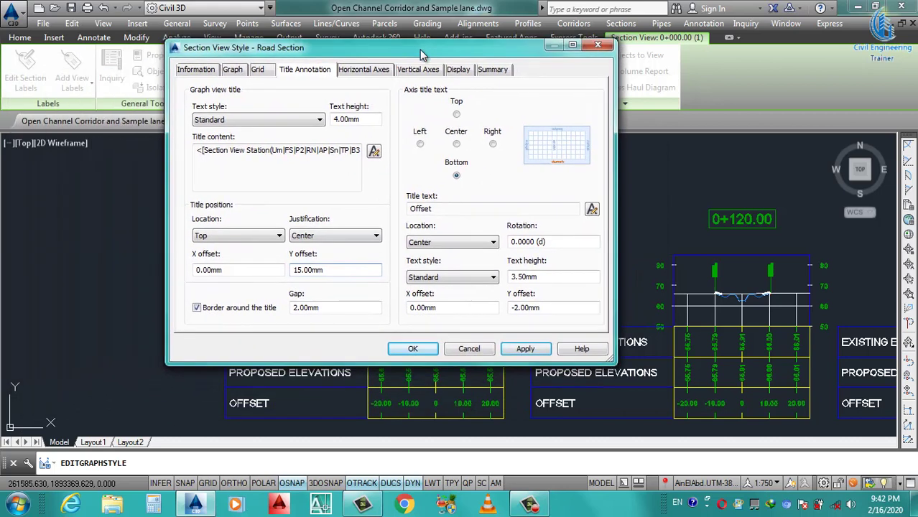
Step: Set the title Y offset to 3 mm, remove its border, and open the title content
double_click(334, 270)
type("5")
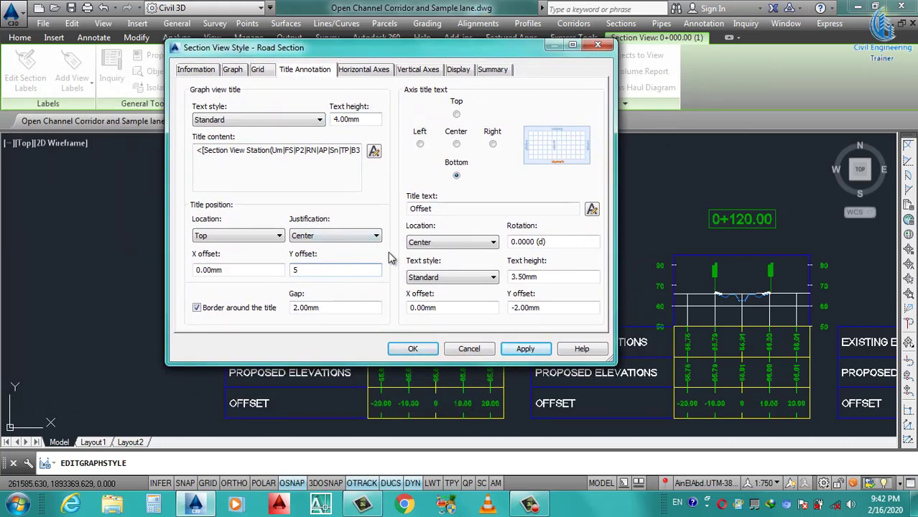
left_click(525, 349)
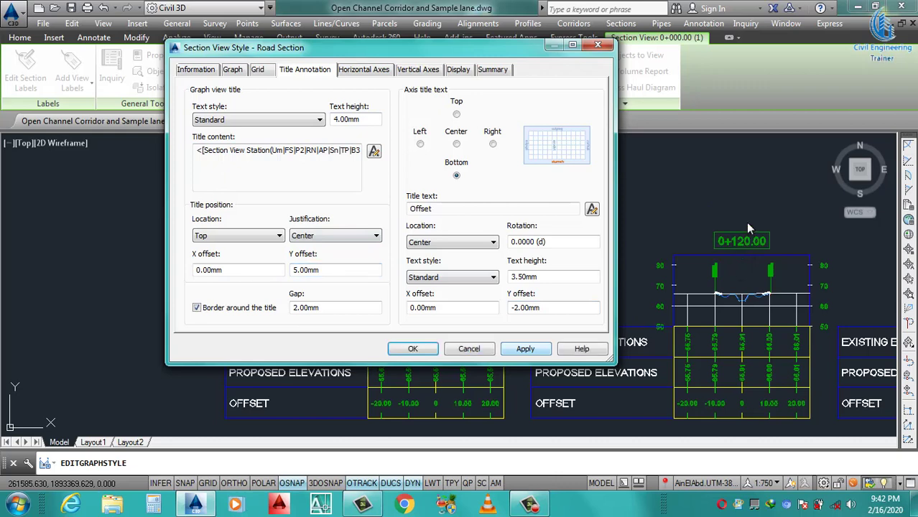
double_click(320, 269)
type("3")
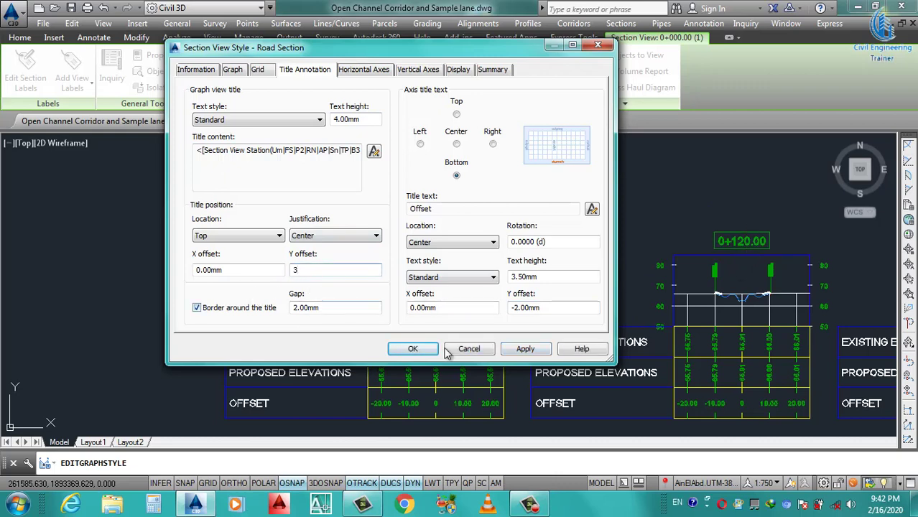
left_click(516, 348)
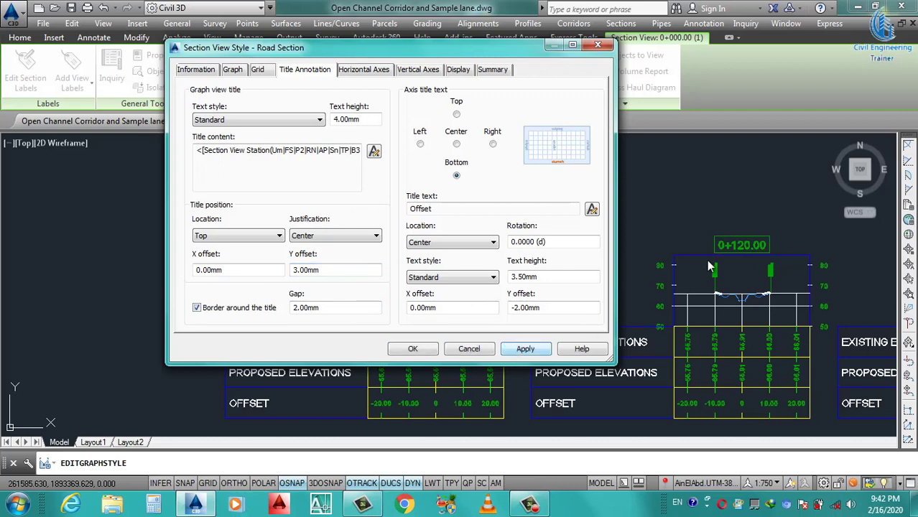
left_click(197, 308)
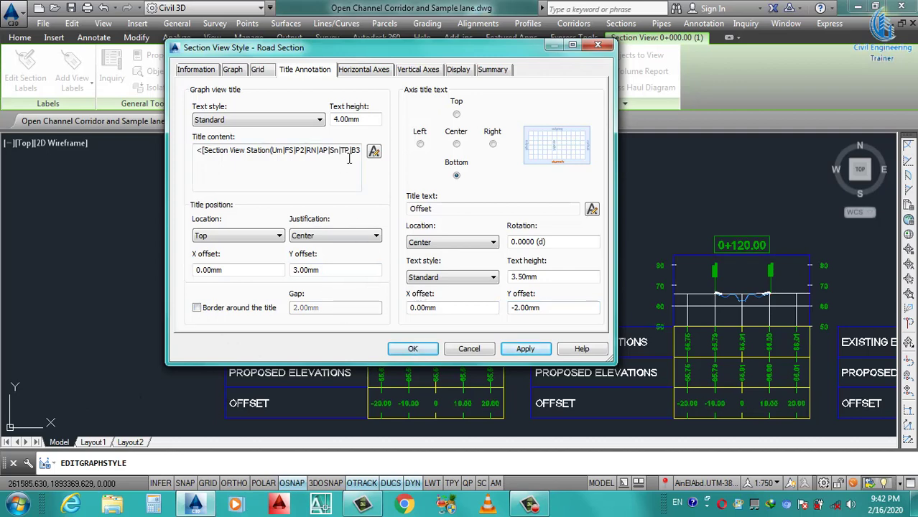
left_click(373, 151)
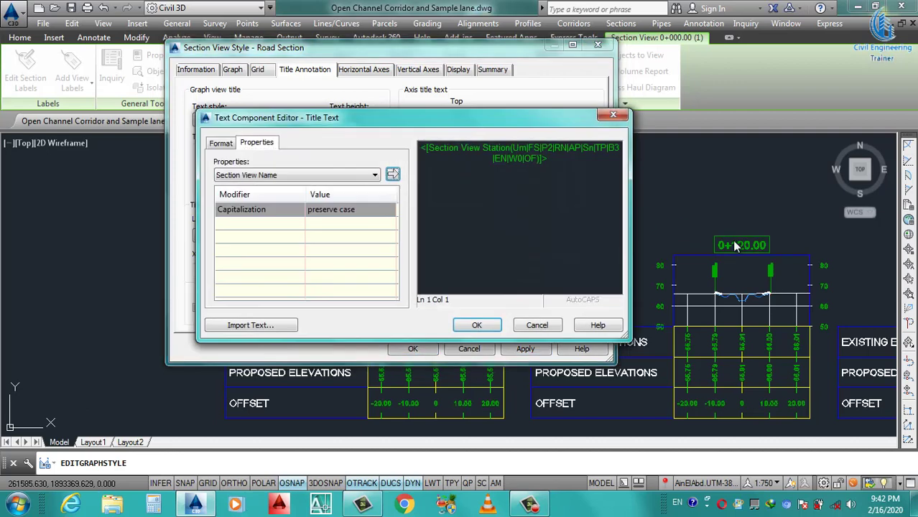
Step: Format the entire section view title text as bold and White
left_click_drag(548, 172, 421, 148)
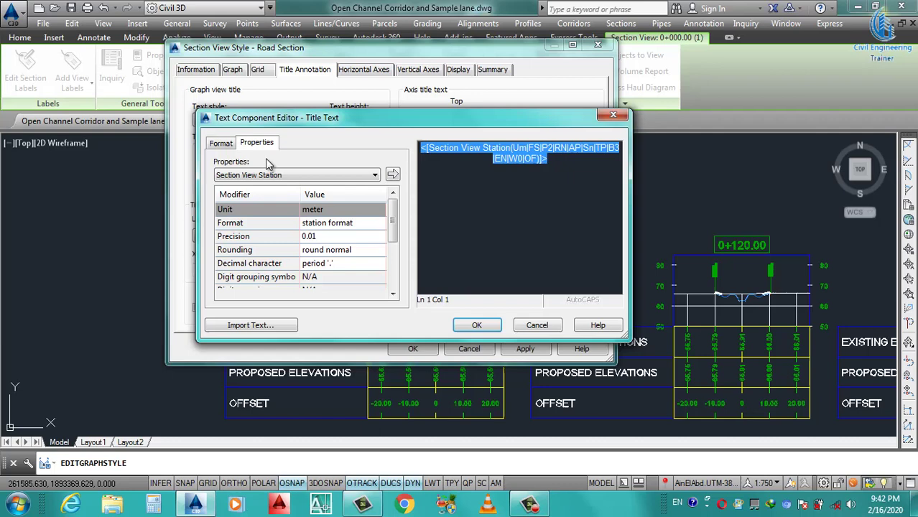
left_click(221, 143)
left_click(222, 289)
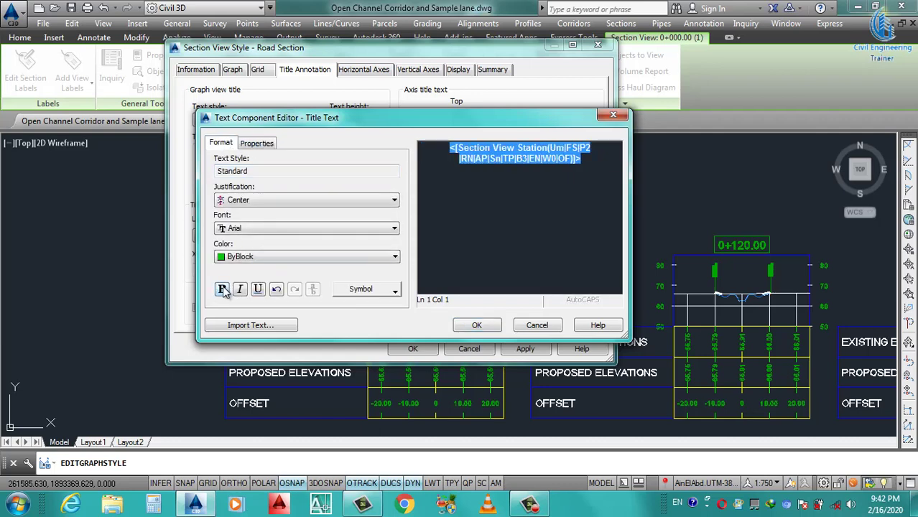
left_click(300, 257)
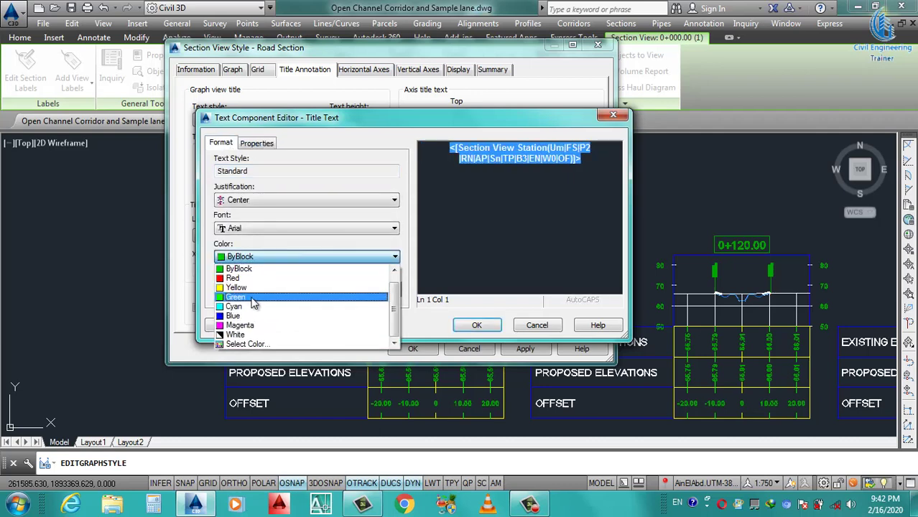
left_click(235, 337)
left_click(476, 325)
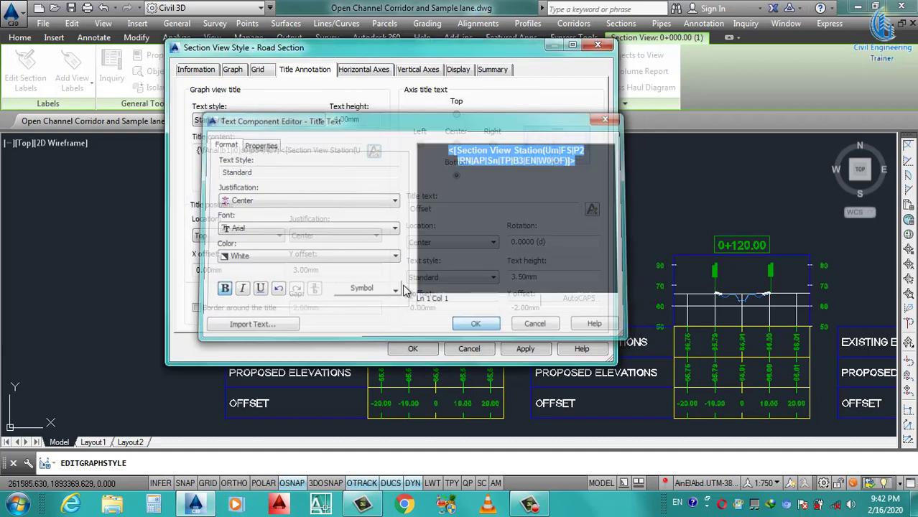
Step: Apply the title formatting and set a 5 m major tick interval on the bottom and right axes
left_click(525, 349)
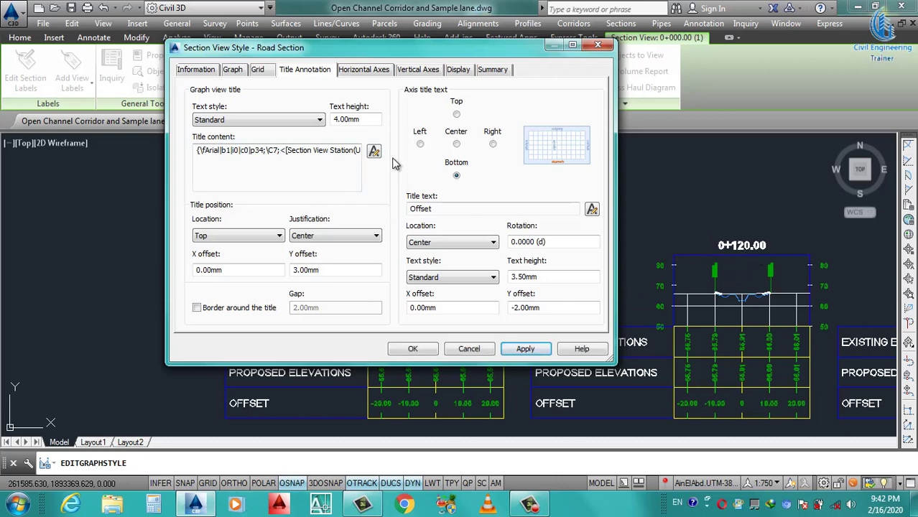
left_click(360, 72)
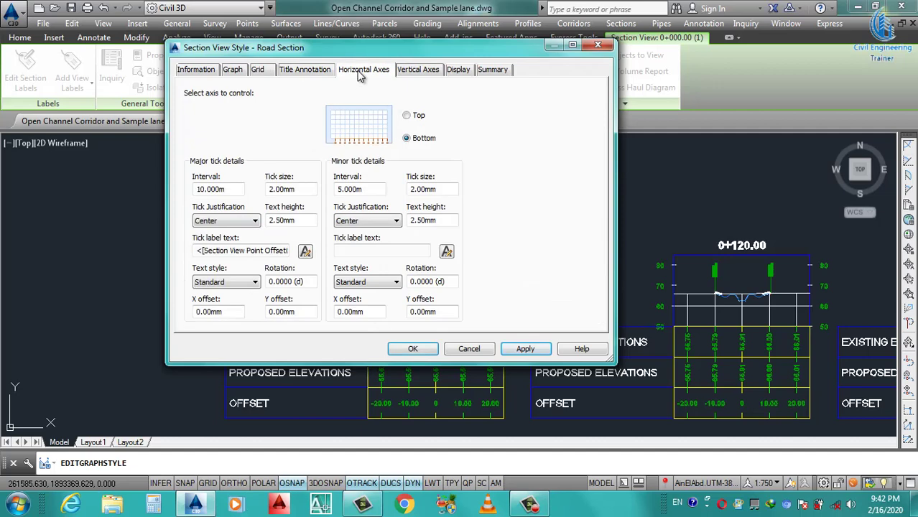
left_click(414, 71)
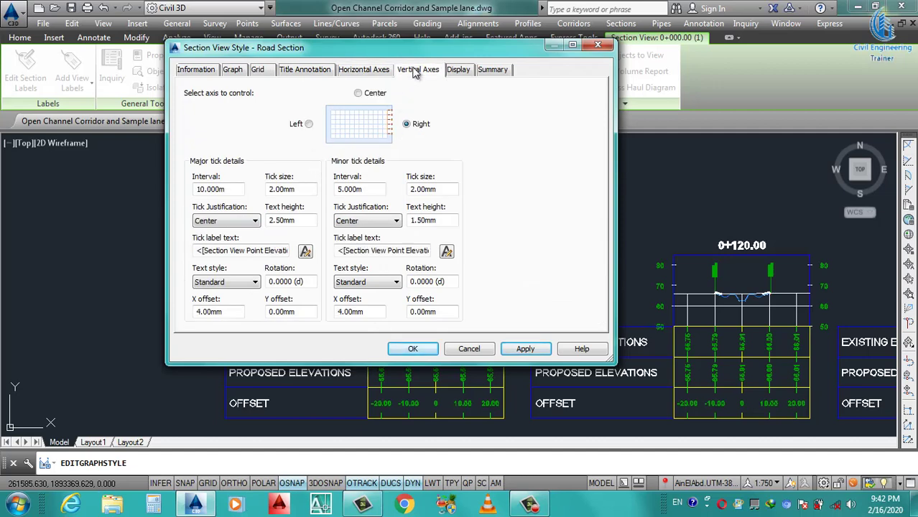
left_click(356, 72)
double_click(228, 189)
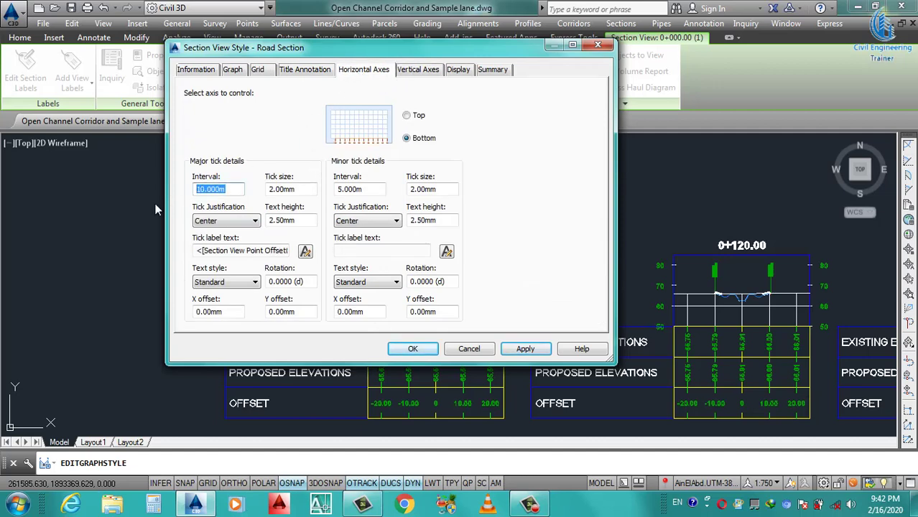
type("5")
left_click(418, 72)
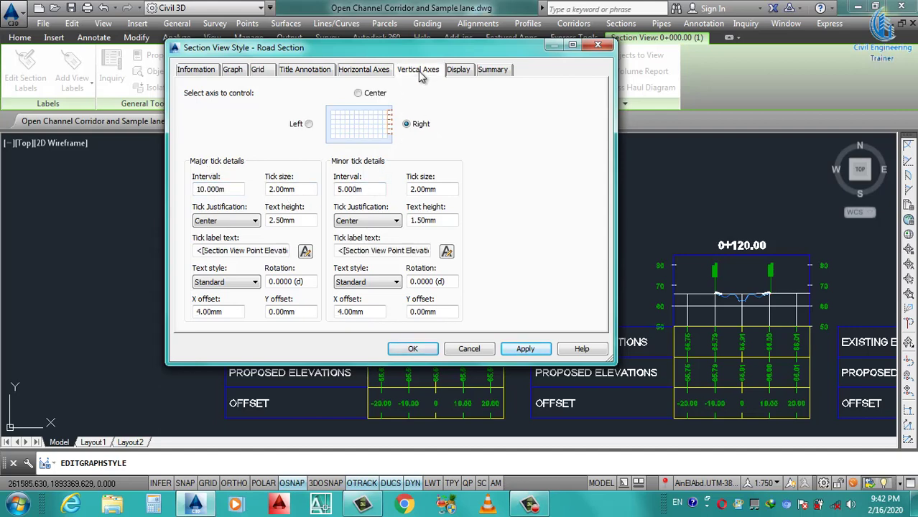
double_click(229, 190)
type("5")
left_click(524, 348)
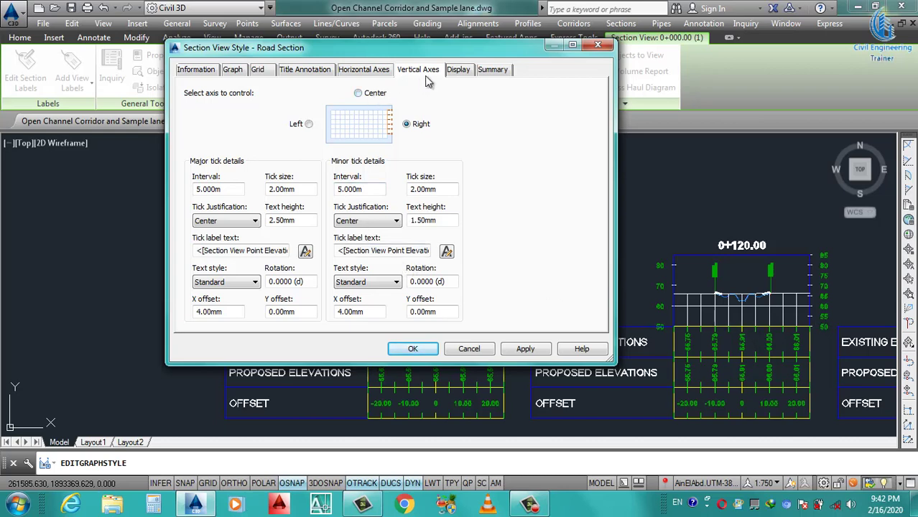
Step: Set the left vertical axis major tick interval to 5 m as well
left_click(309, 125)
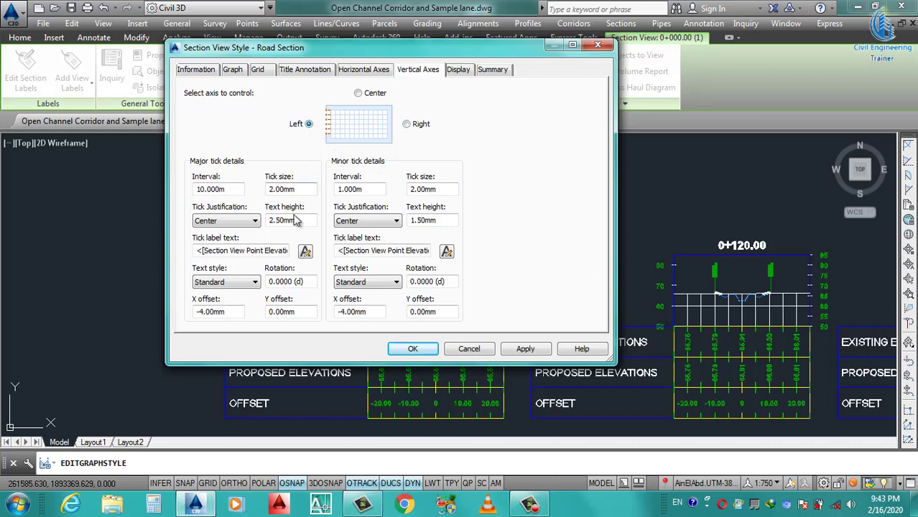
double_click(230, 191)
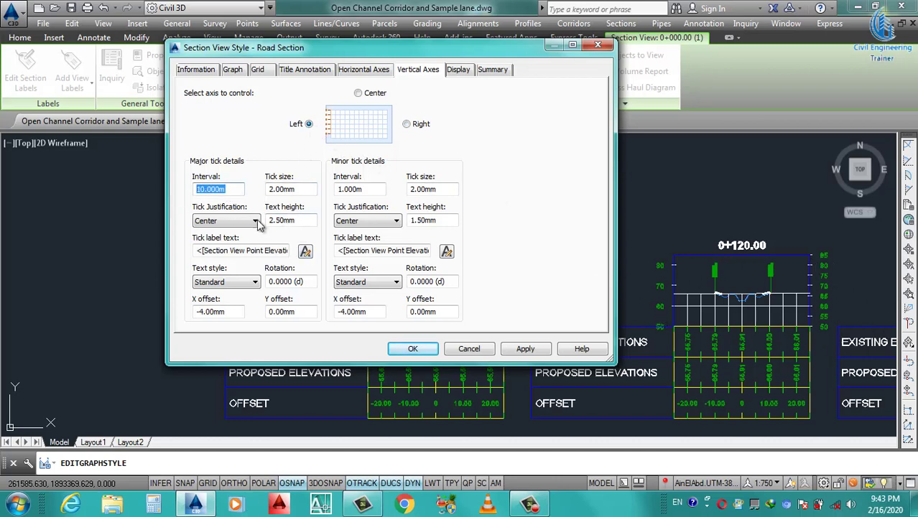
type("5")
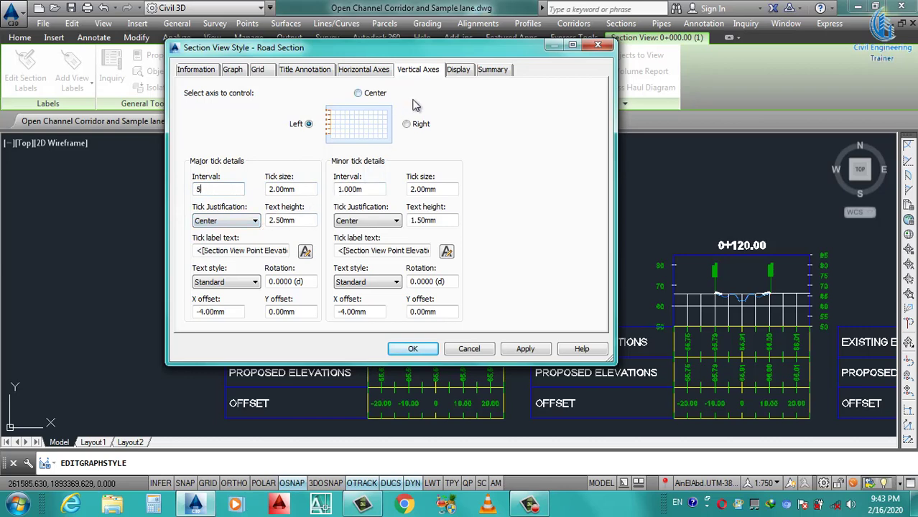
left_click(406, 125)
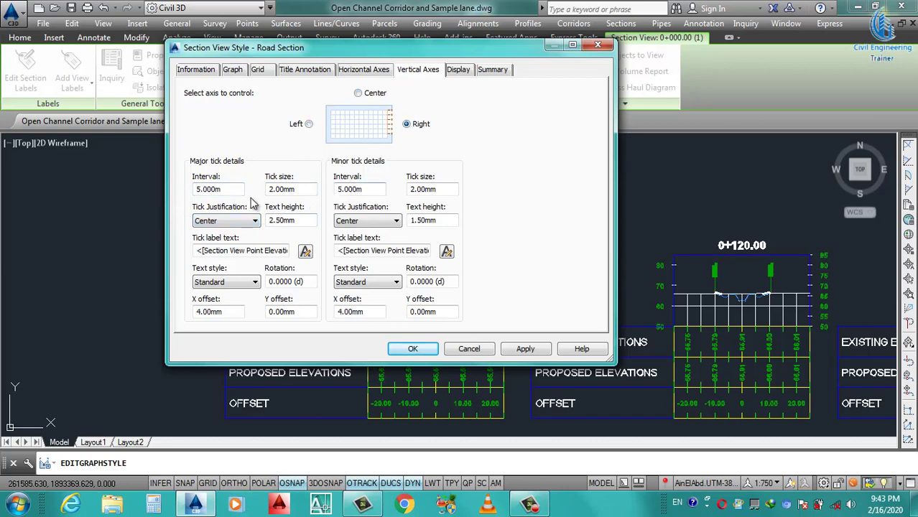
left_click(309, 124)
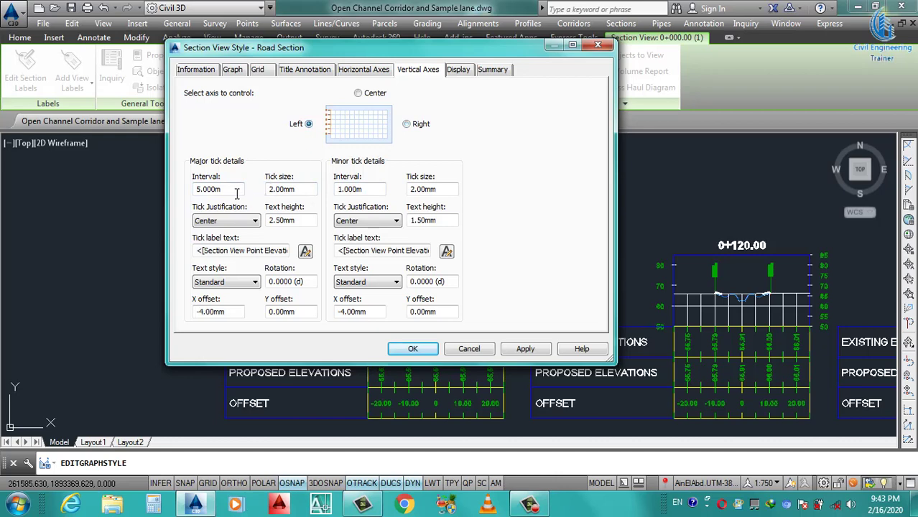
Step: Set a 1 m minor tick interval on both the left and right vertical axes
left_click(407, 125)
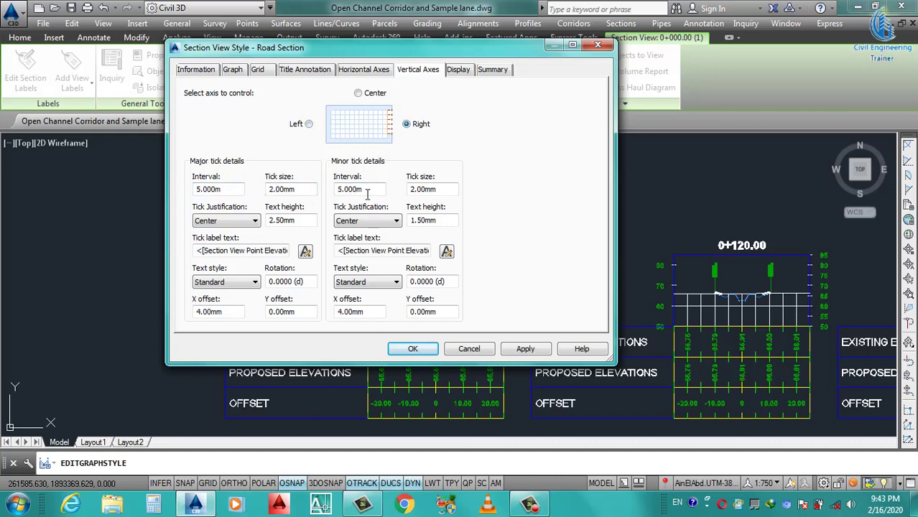
left_click(309, 125)
double_click(367, 189)
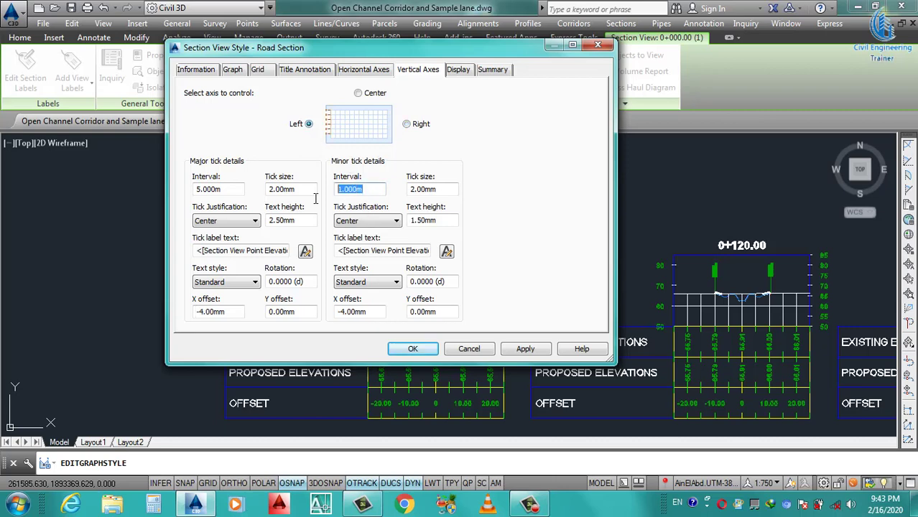
type("5")
left_click(525, 348)
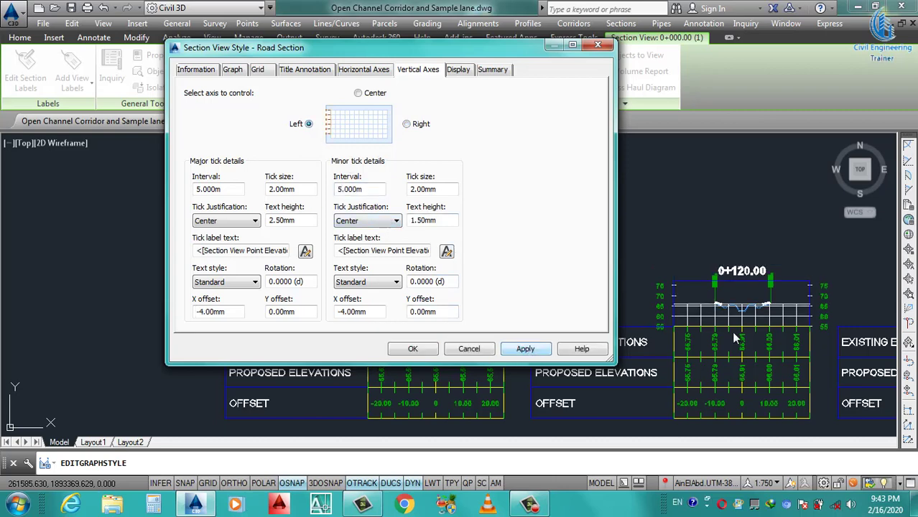
double_click(364, 189)
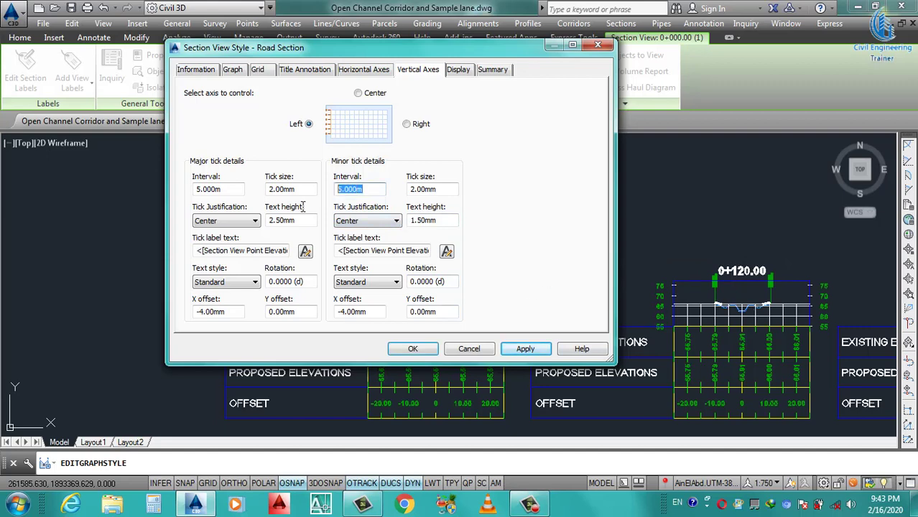
type("1")
left_click(530, 352)
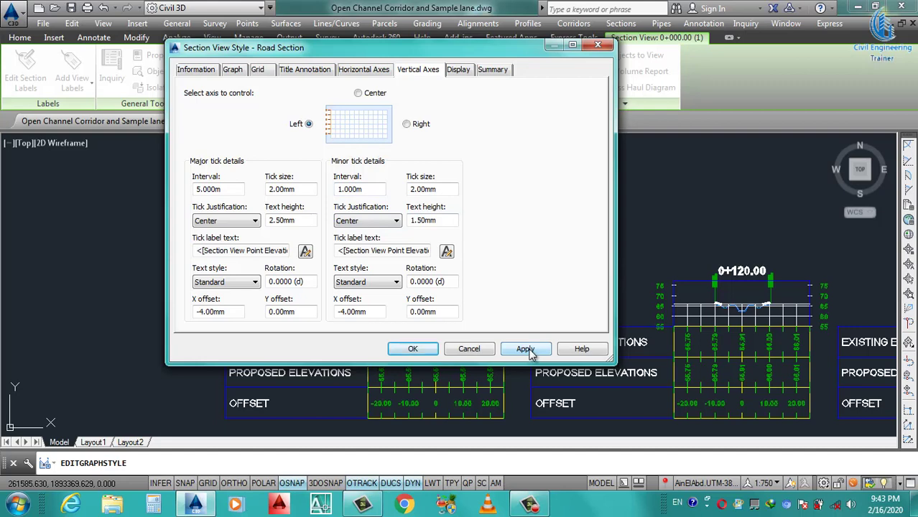
left_click(418, 126)
key("ctrl+a")
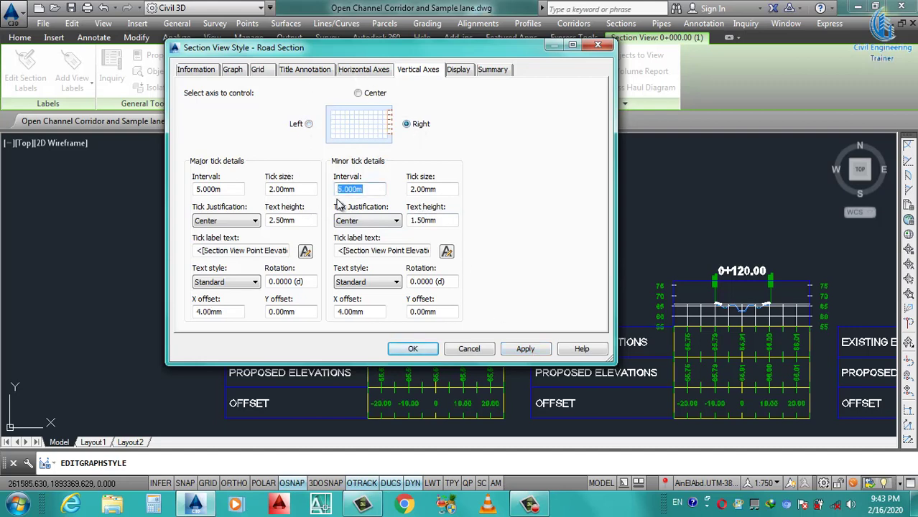
type("1")
left_click(524, 348)
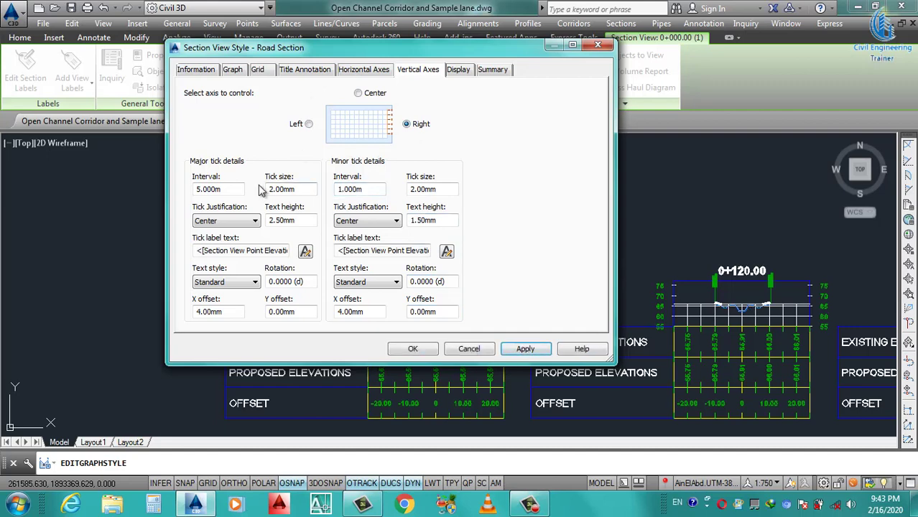
Step: Set a 10 m major tick interval on both vertical axes and apply it to the drawing
left_click_drag(240, 189, 171, 204)
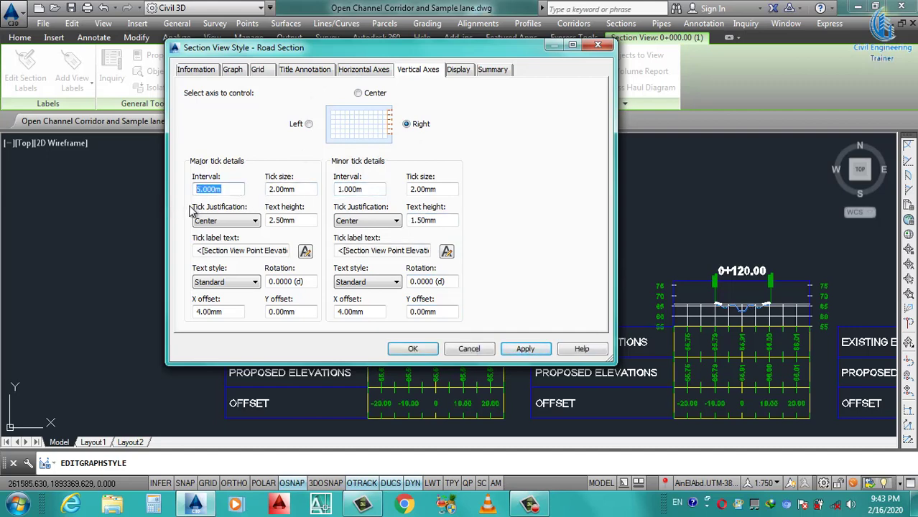
type("10")
left_click(308, 123)
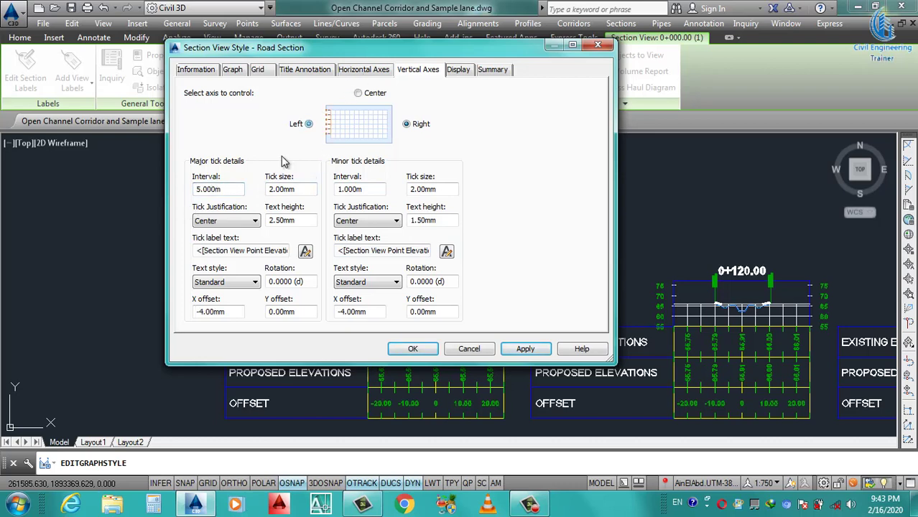
left_click_drag(227, 190, 150, 208)
type("10")
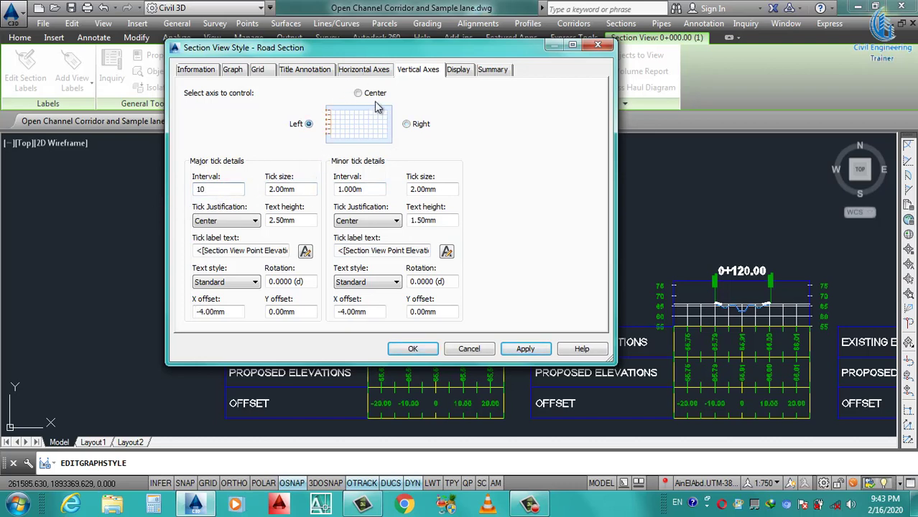
left_click(407, 124)
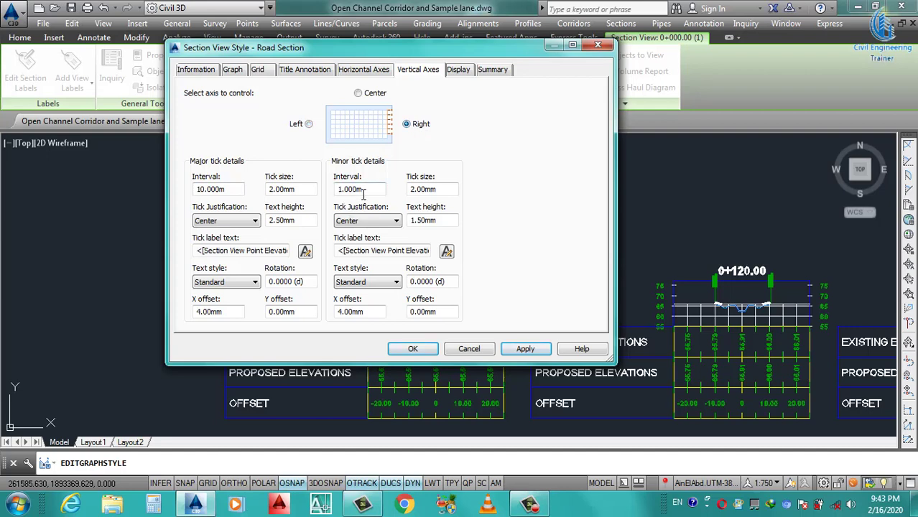
left_click(528, 348)
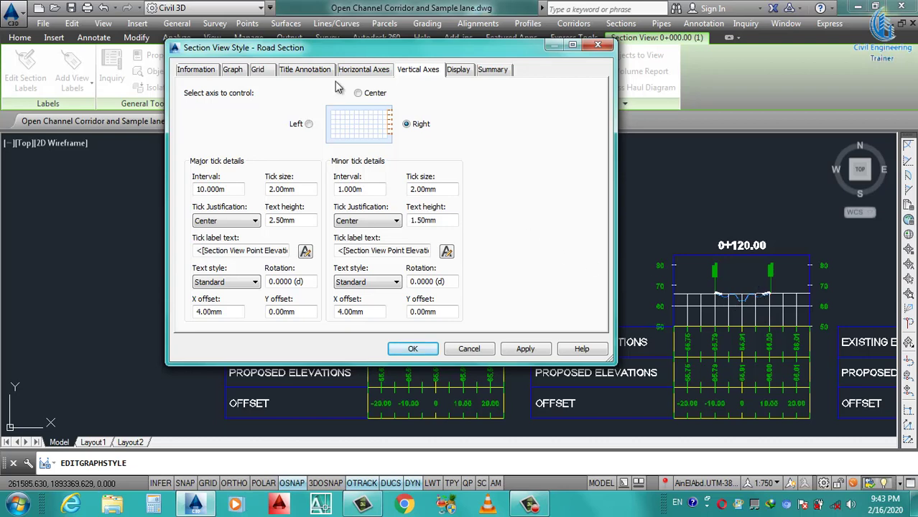
left_click(314, 69)
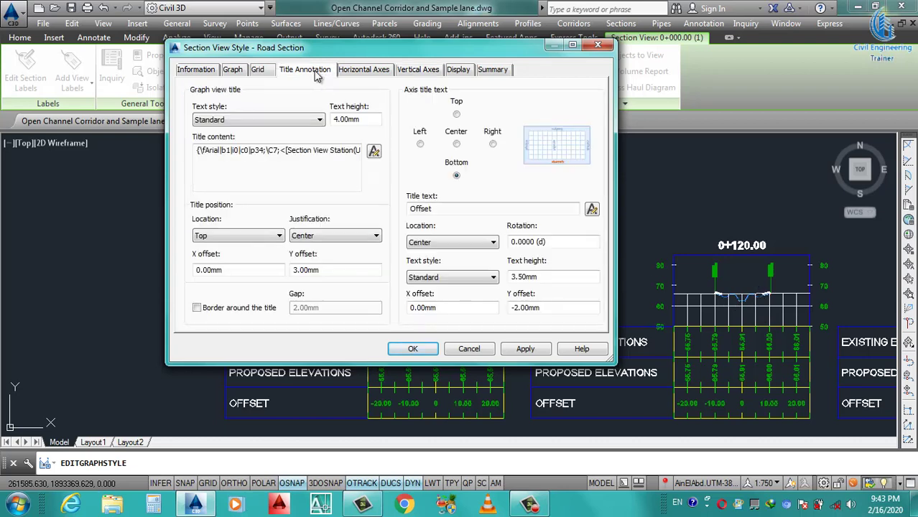
Step: Format the left vertical axis major tick label text as bold Arial in White
left_click(356, 71)
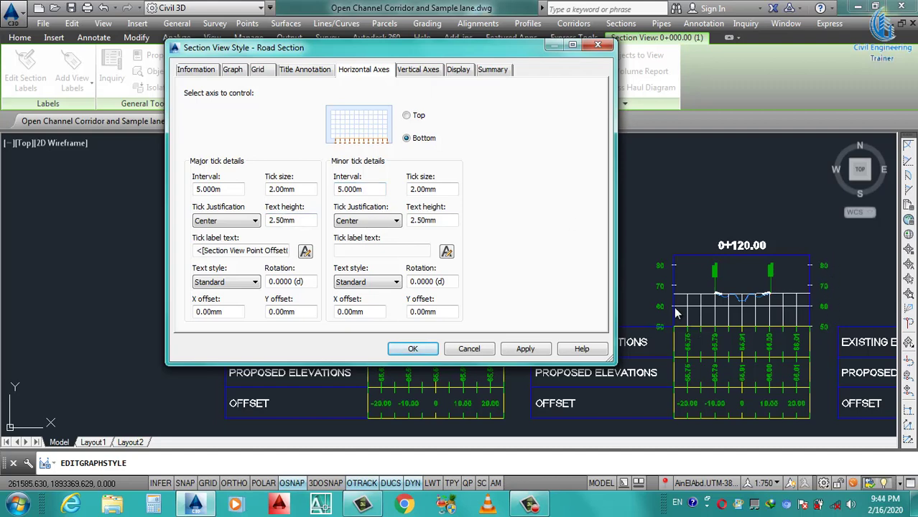
left_click(325, 69)
left_click(406, 69)
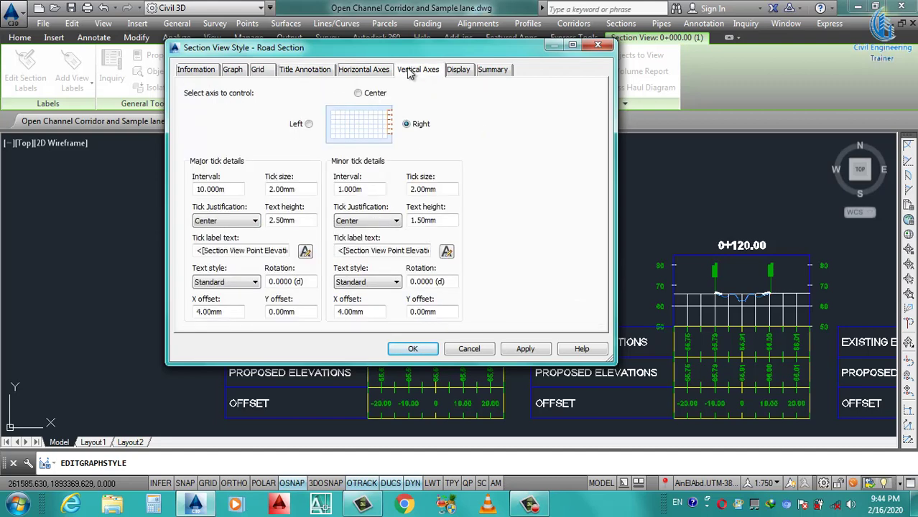
left_click(308, 124)
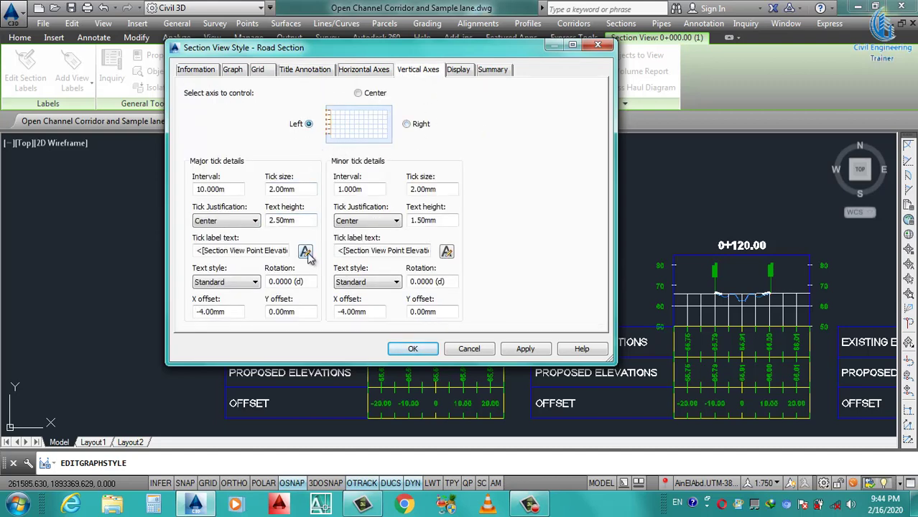
left_click(305, 251)
left_click_drag(542, 170, 425, 142)
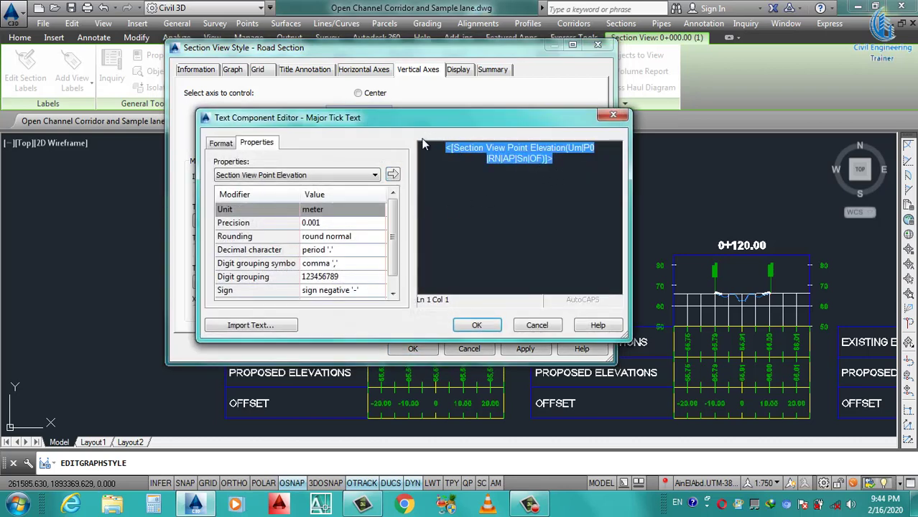
left_click(221, 143)
left_click(276, 257)
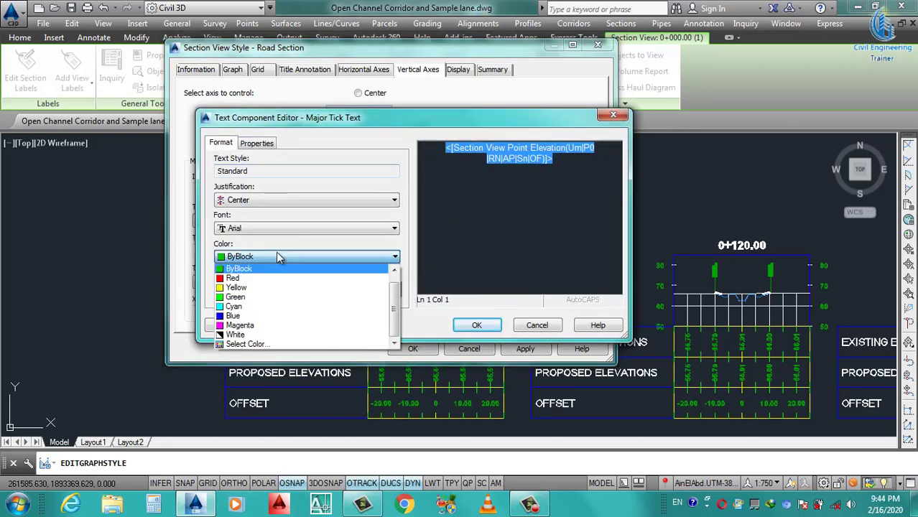
left_click(241, 335)
left_click(222, 289)
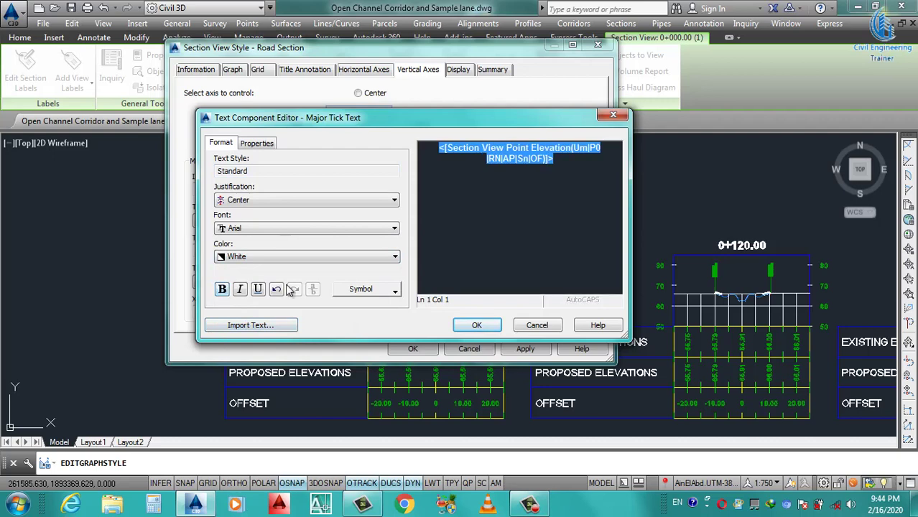
left_click(476, 325)
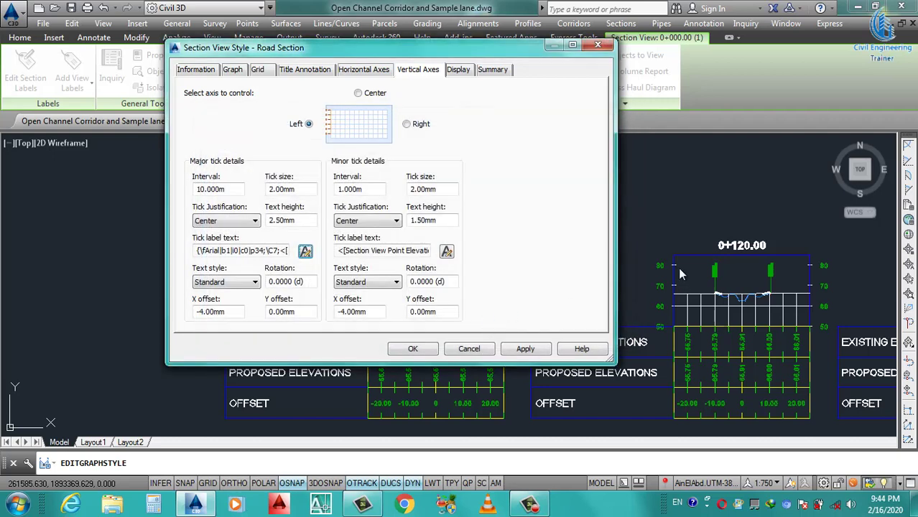
Step: Delete the right vertical axis major tick label expression and apply the style
left_click(407, 125)
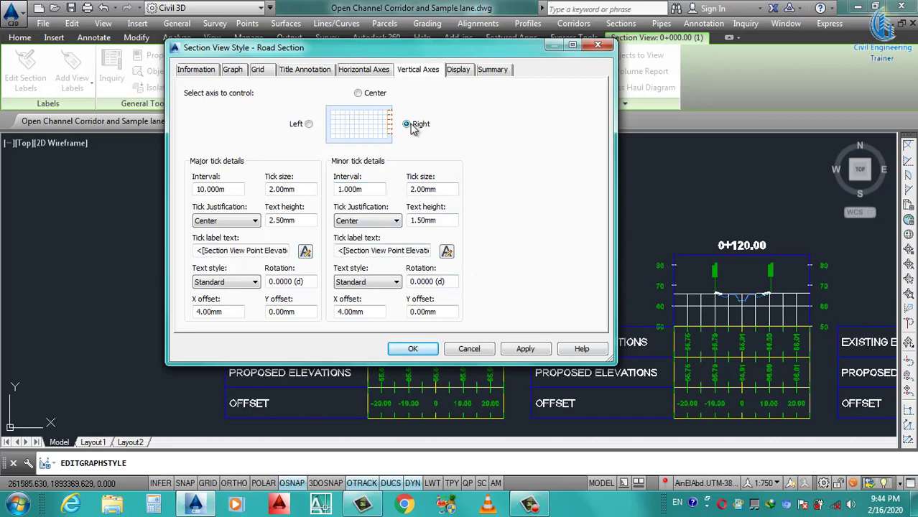
left_click(305, 250)
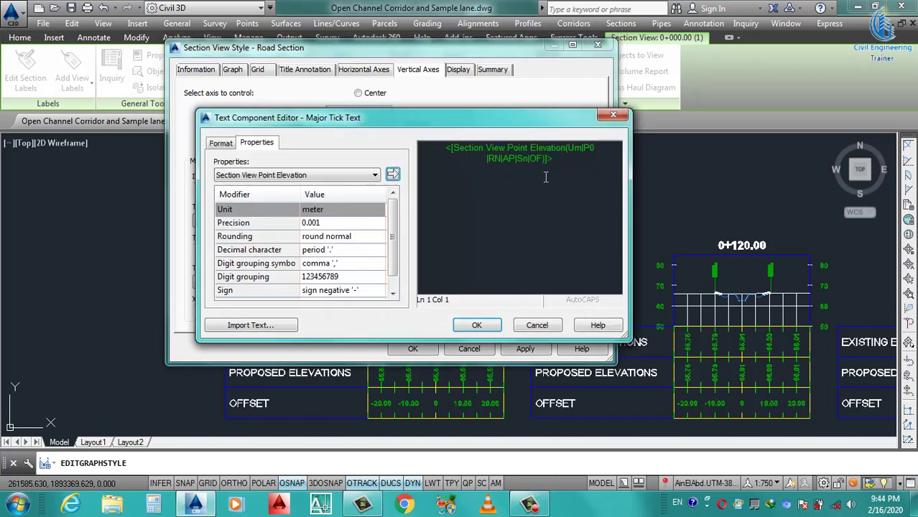
left_click(549, 158)
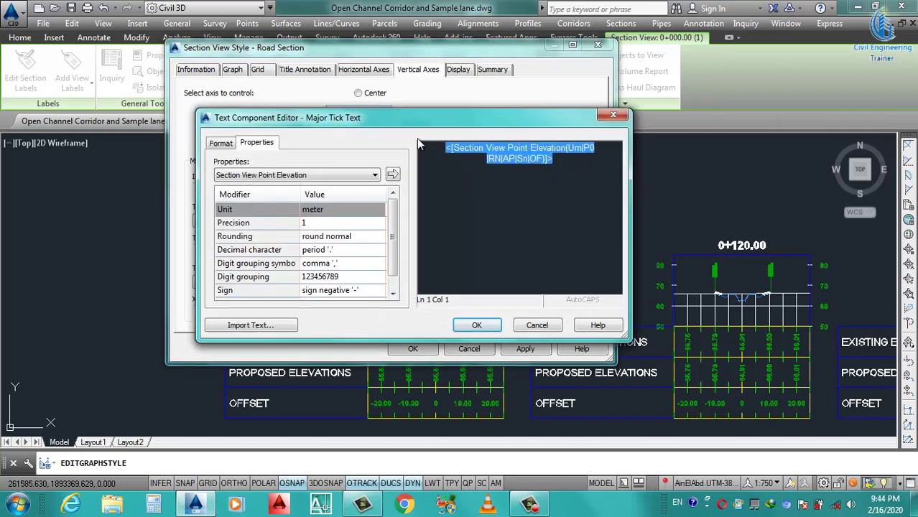
key("Delete")
left_click(476, 325)
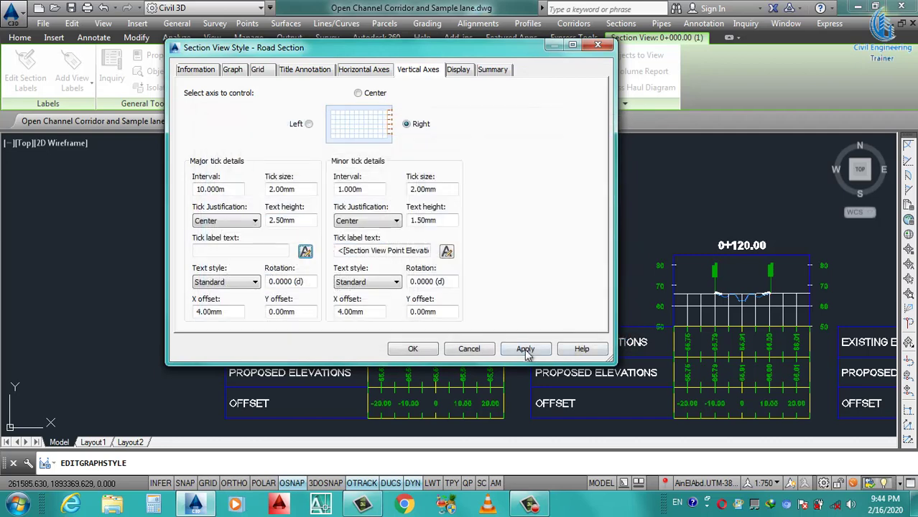
left_click(525, 349)
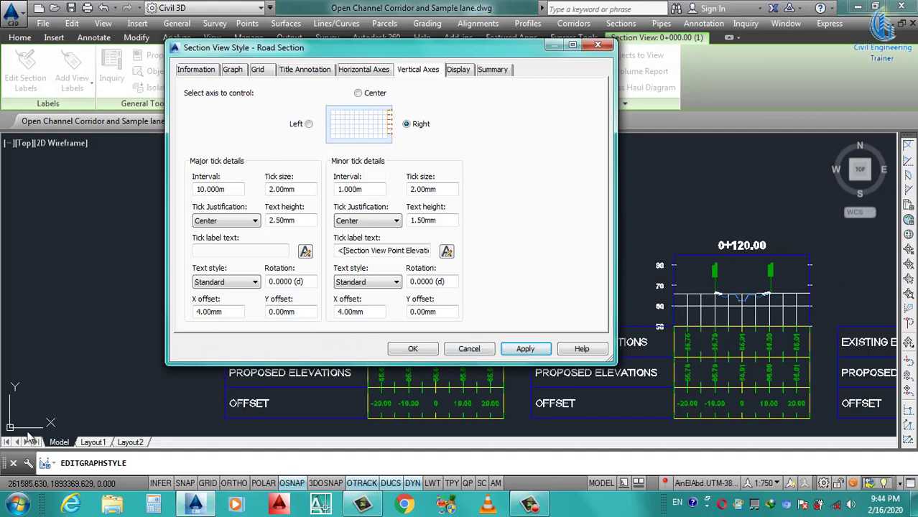
Step: Set the left axis major label X offset to -1 mm, apply, and close the style
left_click_drag(227, 313, 171, 324)
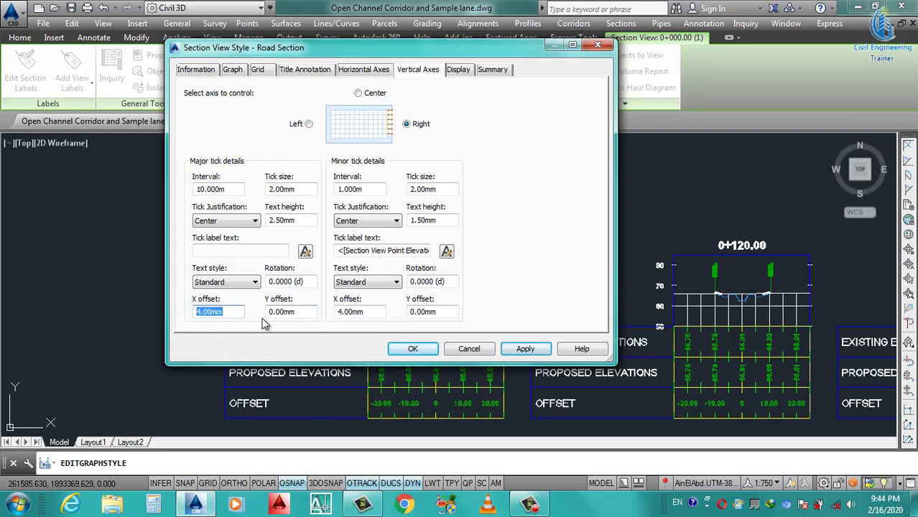
left_click(309, 124)
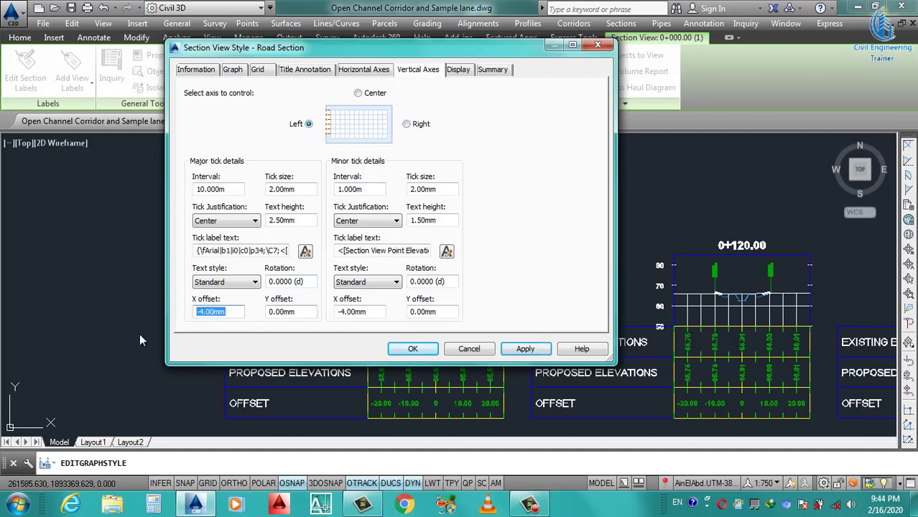
type("-1")
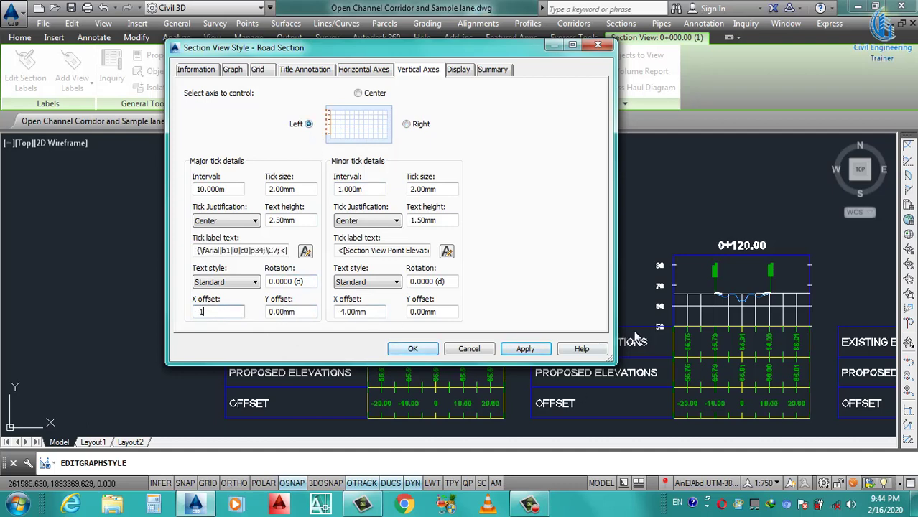
left_click(525, 349)
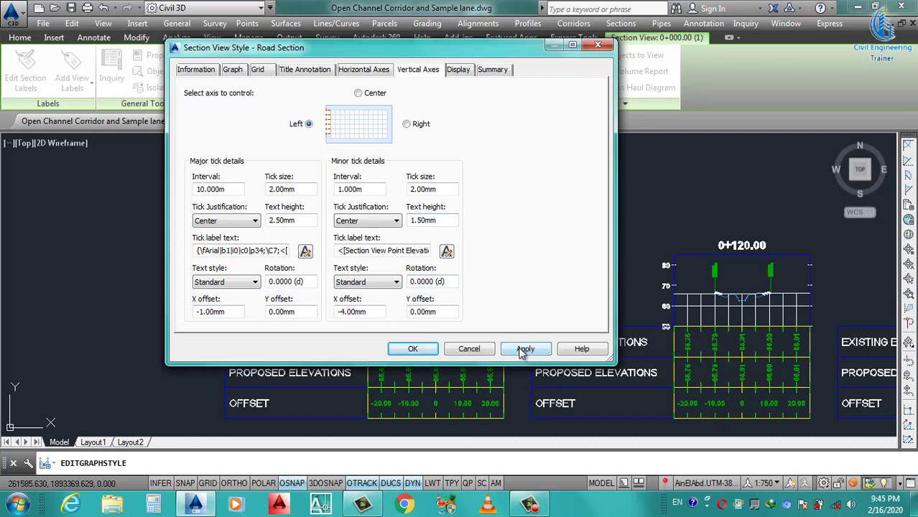
left_click(408, 348)
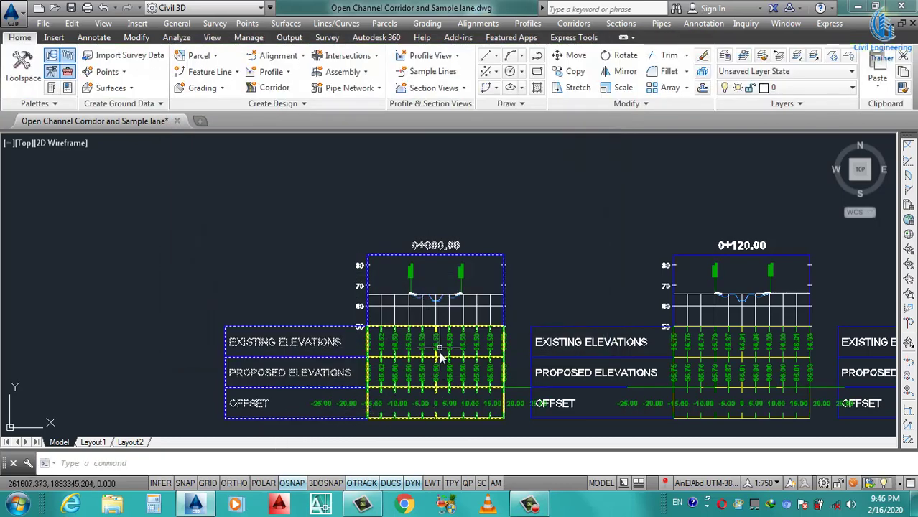
scroll(431, 419, "up", 4)
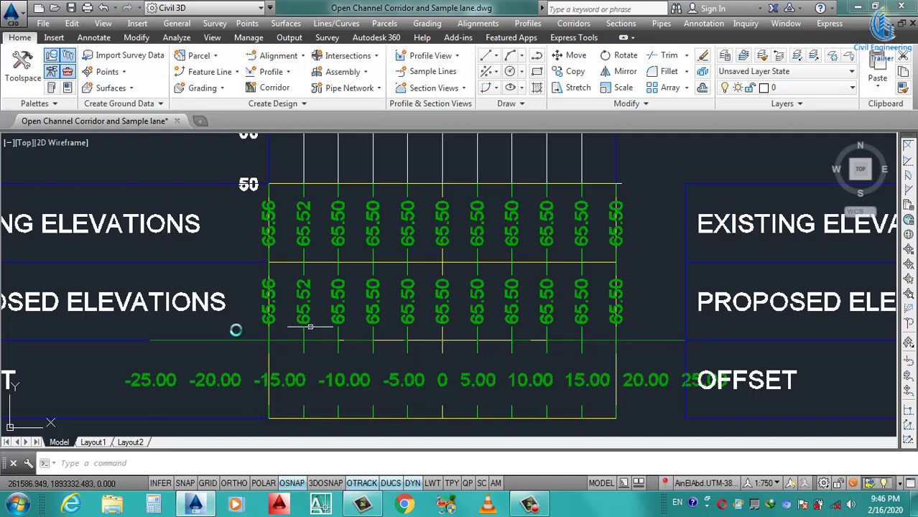
scroll(369, 326, "down", 3)
scroll(319, 316, "up", 1)
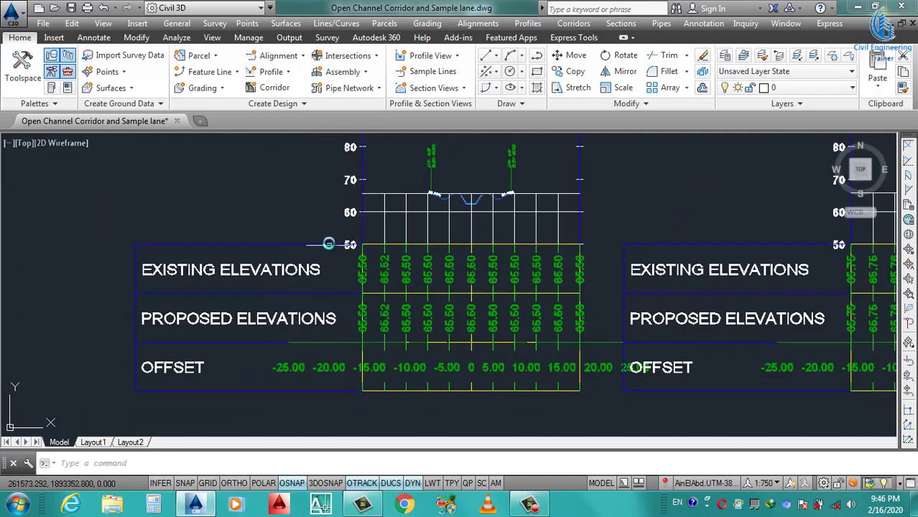
left_click(322, 246)
Step: From Section View Group Properties, open the band set and pick the EG Elevations band's style
right_click(322, 243)
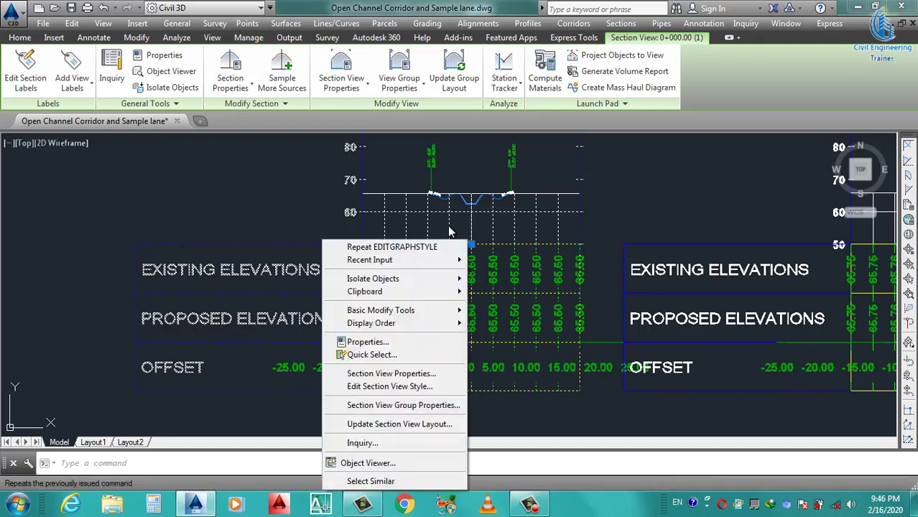
left_click(388, 406)
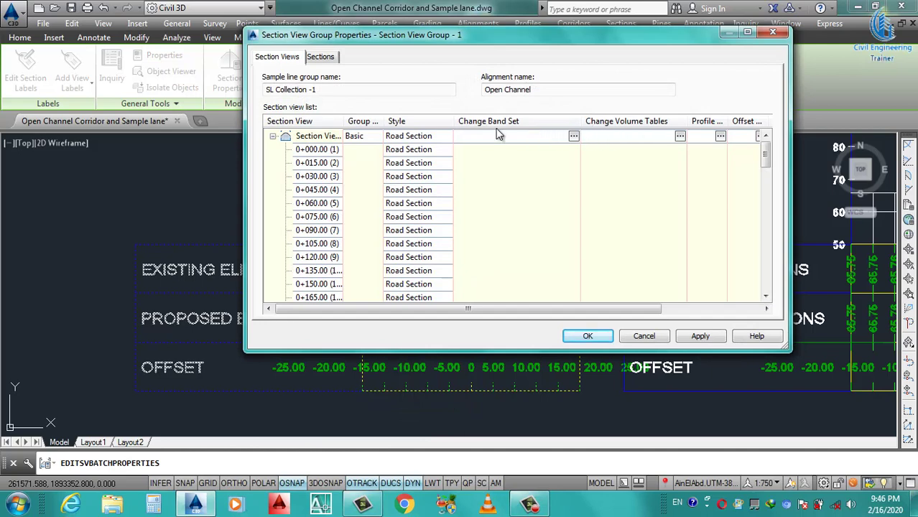
left_click(572, 136)
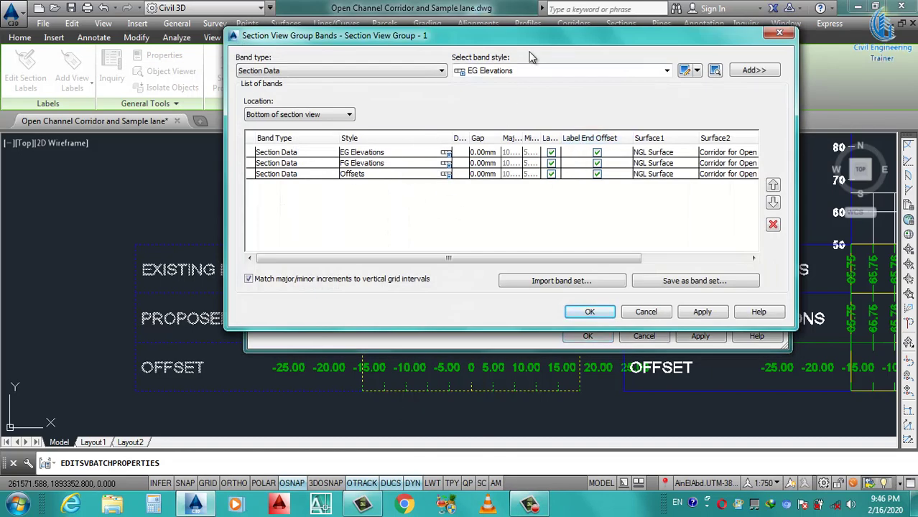
left_click_drag(533, 39, 471, 64)
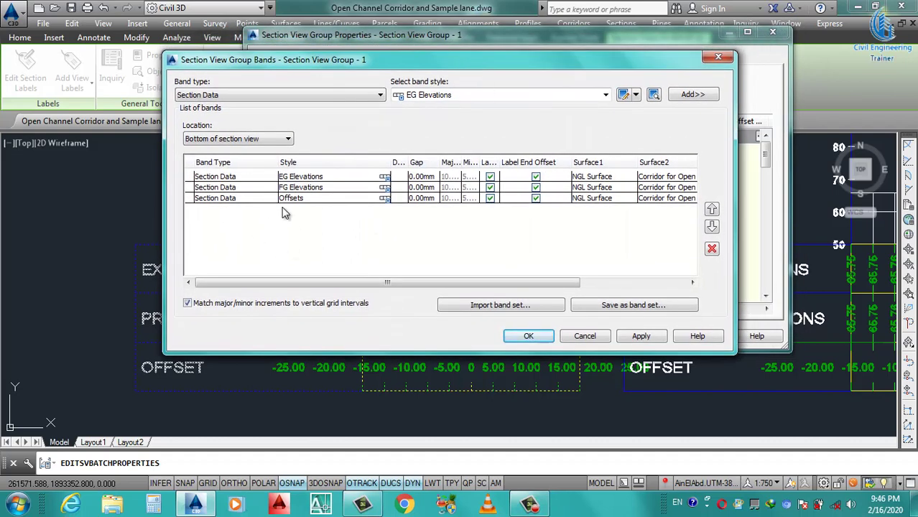
left_click(386, 179)
left_click(385, 179)
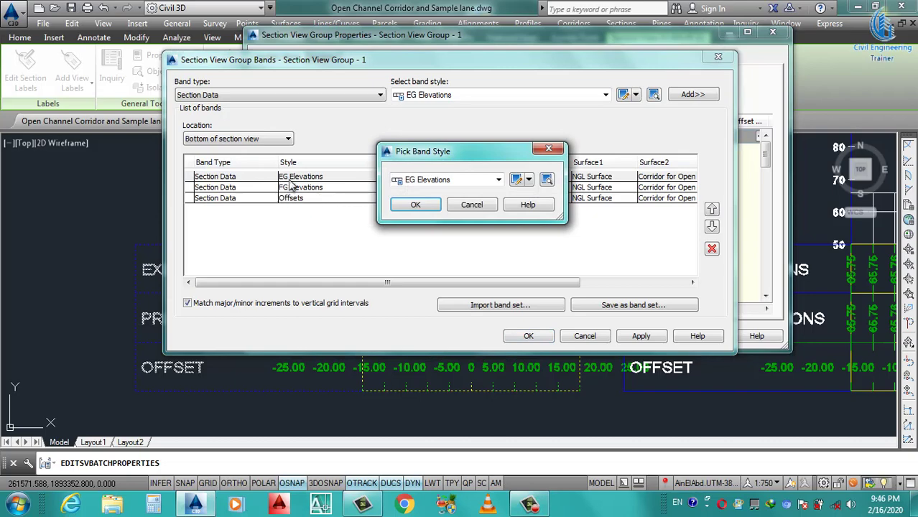
Step: Edit the EG Elevations band style, rename it N.G.L, and open its Band Details title composer
left_click(516, 179)
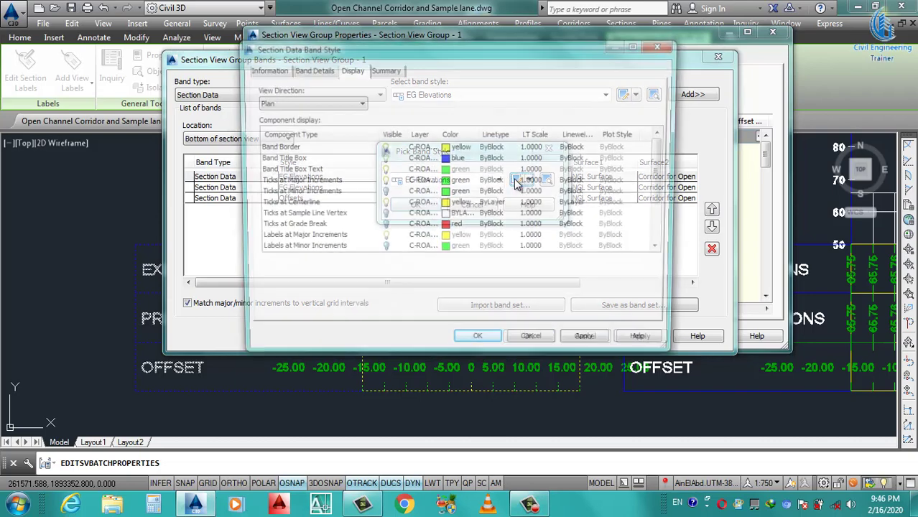
left_click(263, 68)
left_click_drag(313, 100, 259, 114)
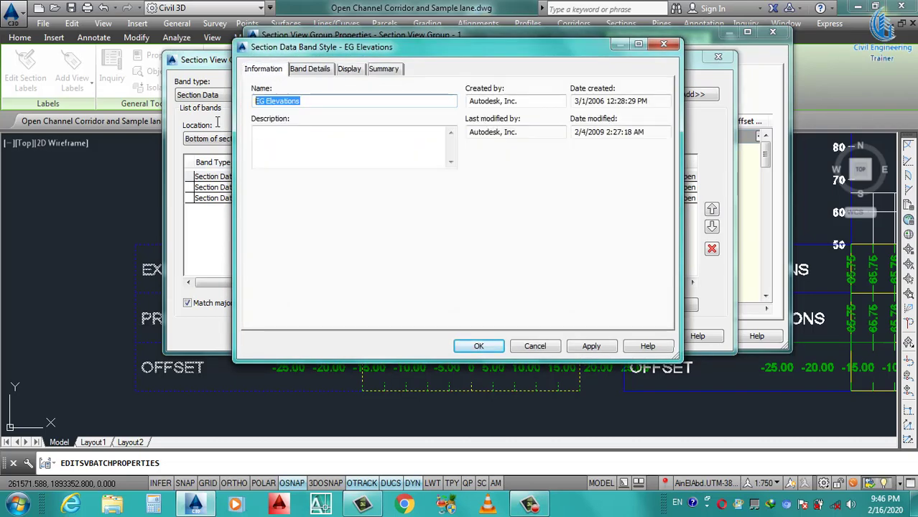
type("n")
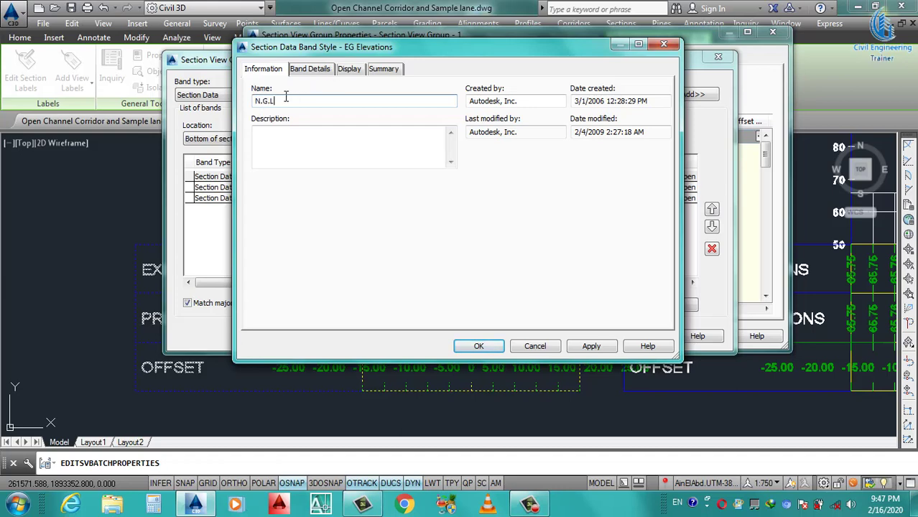
left_click_drag(285, 100, 255, 111)
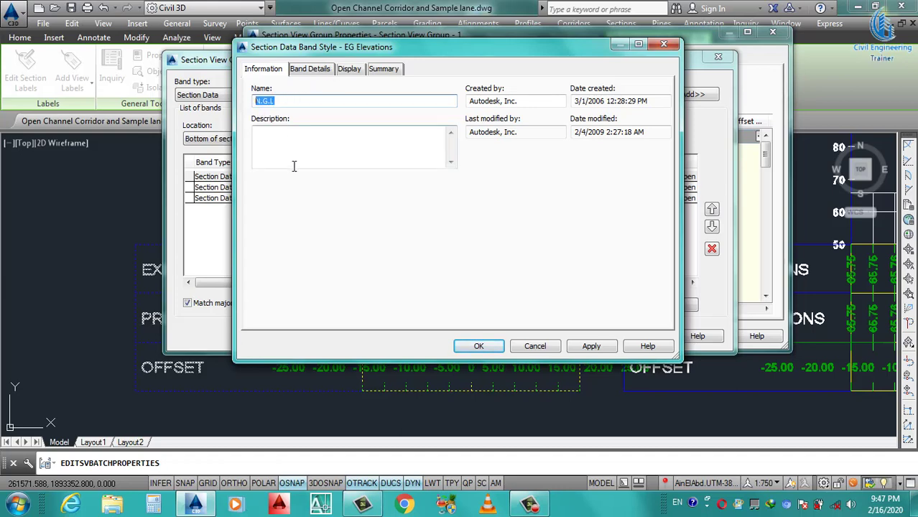
left_click(310, 70)
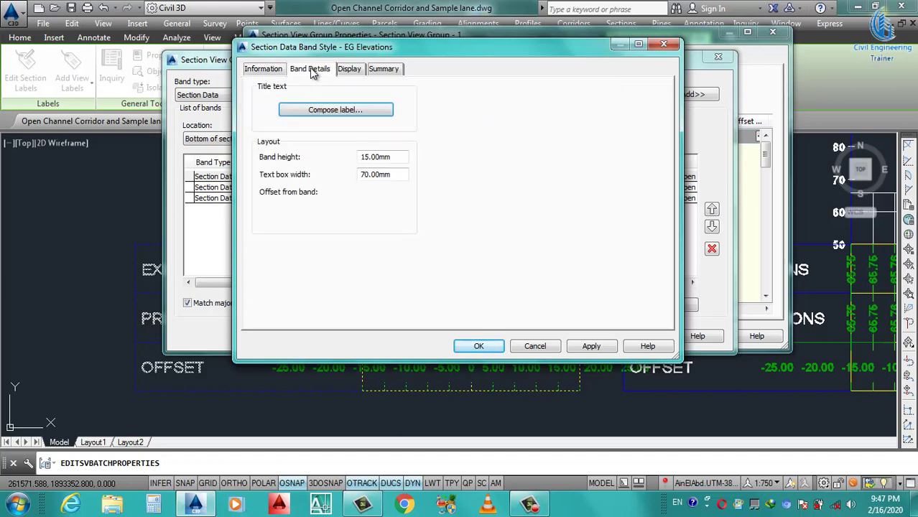
left_click(347, 113)
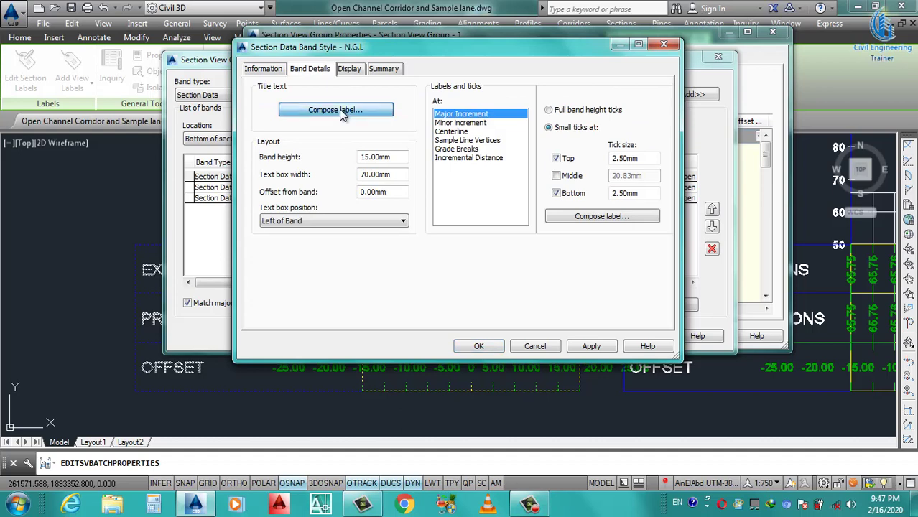
Step: Name the title component N.G.L and set its anchor and attachment to Middle Center
left_click(395, 166)
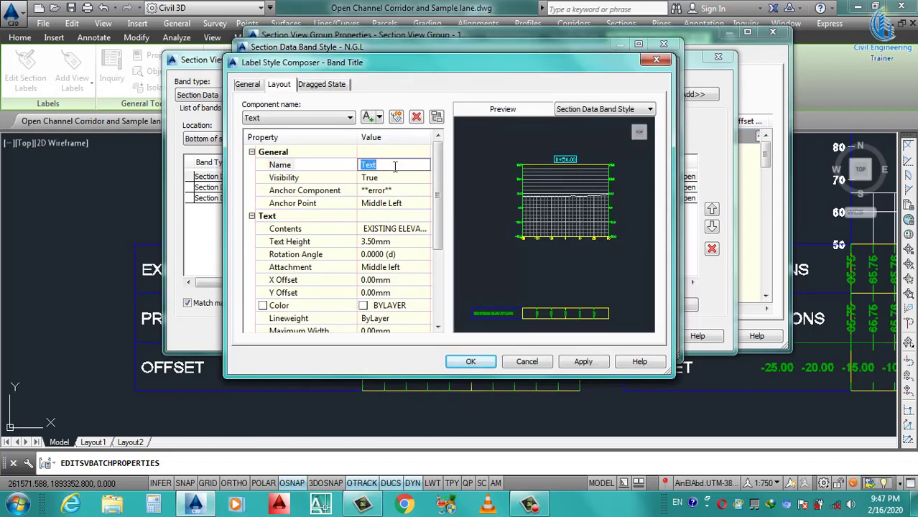
type("N.G.L")
left_click(404, 203)
left_click(408, 204)
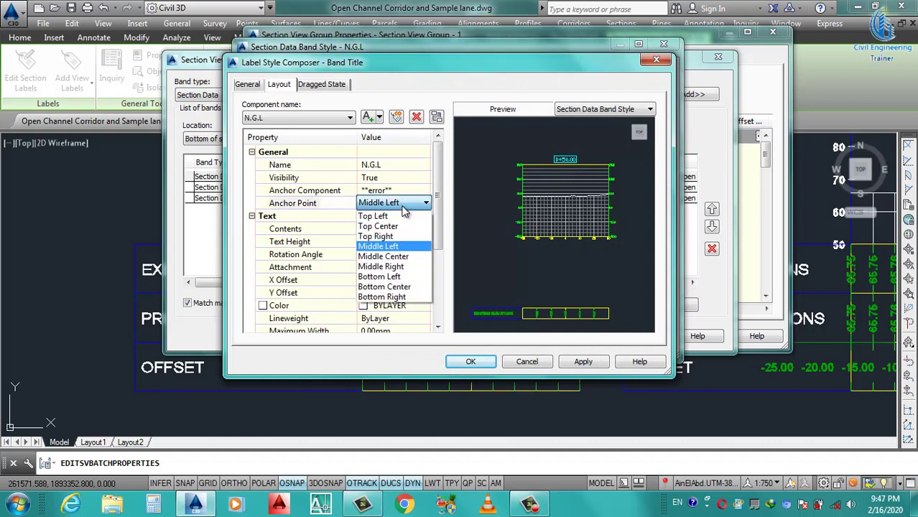
left_click(385, 256)
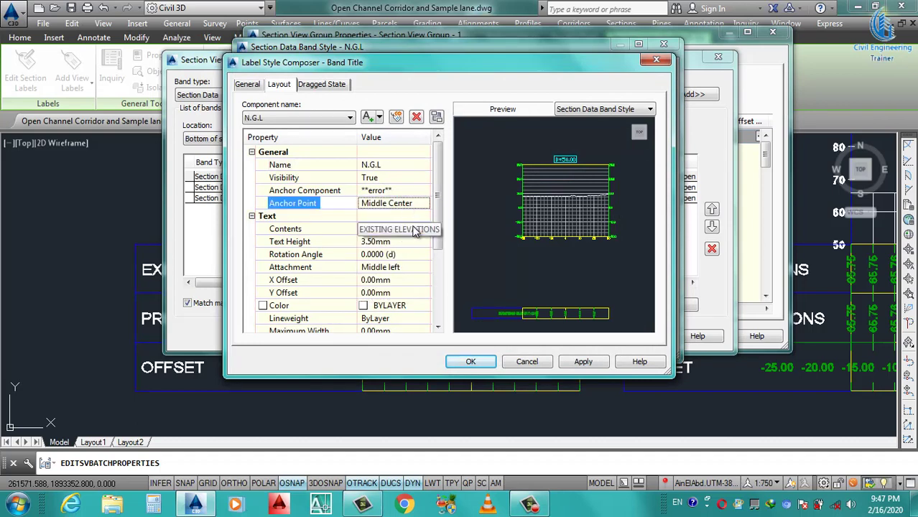
left_click(399, 268)
left_click(413, 268)
left_click(401, 319)
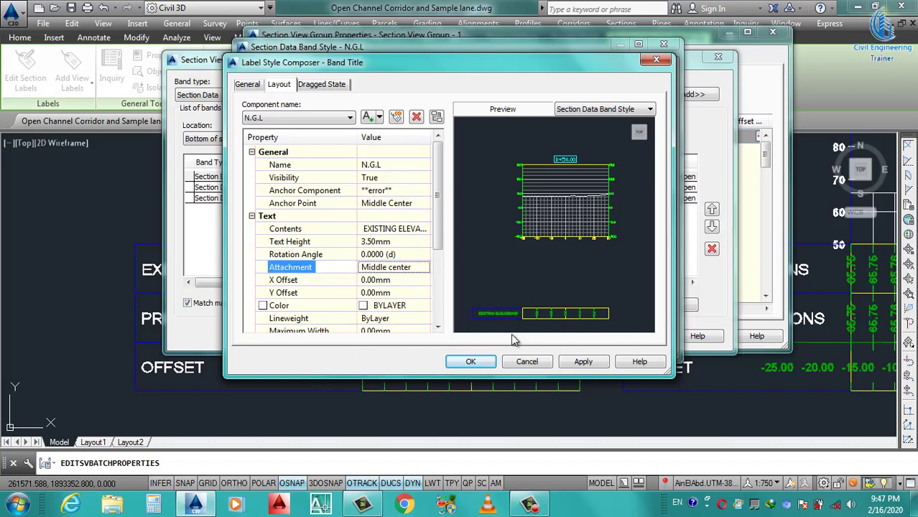
Step: Set the title contents to 'N.G.L', centre-justified in red text
left_click(422, 228)
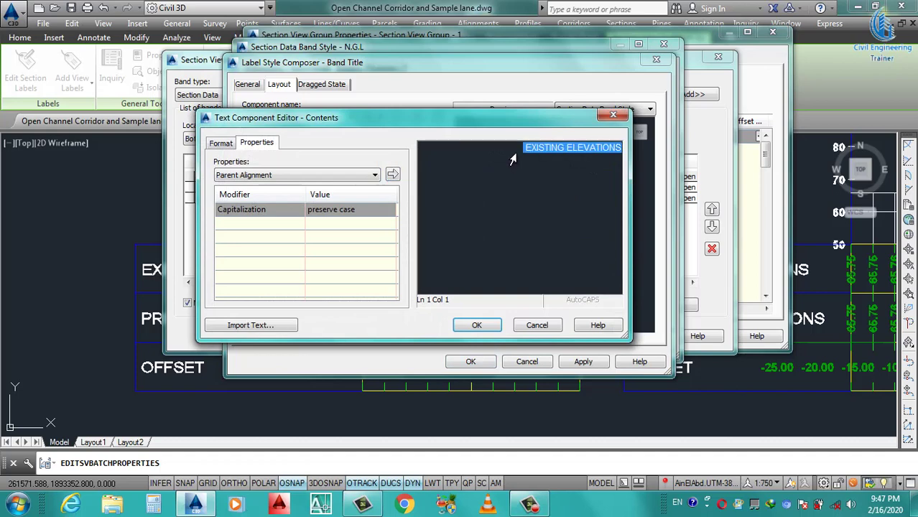
type("N.G.L")
key("ctrl+a")
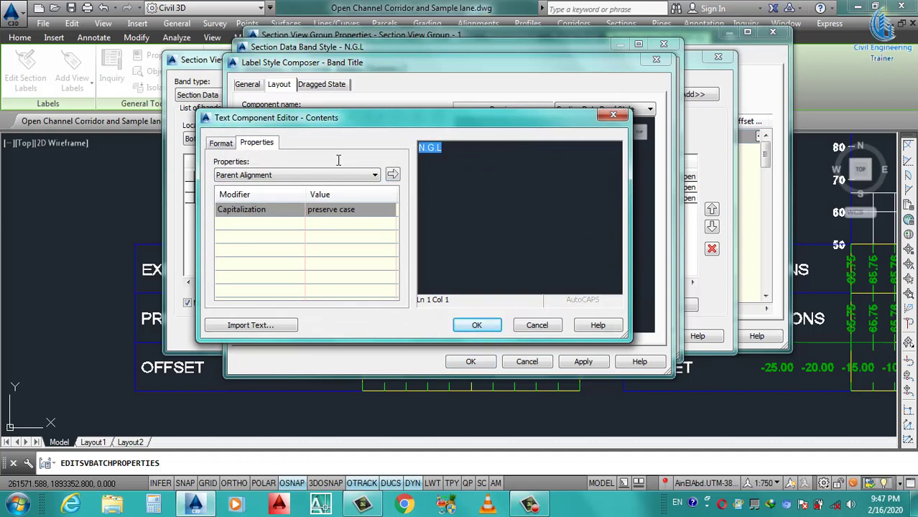
left_click(220, 142)
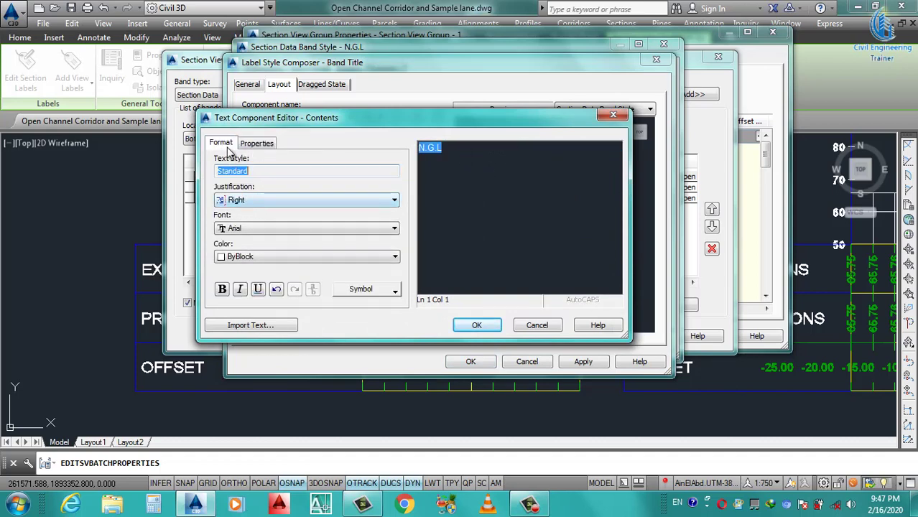
left_click(259, 200)
left_click(237, 224)
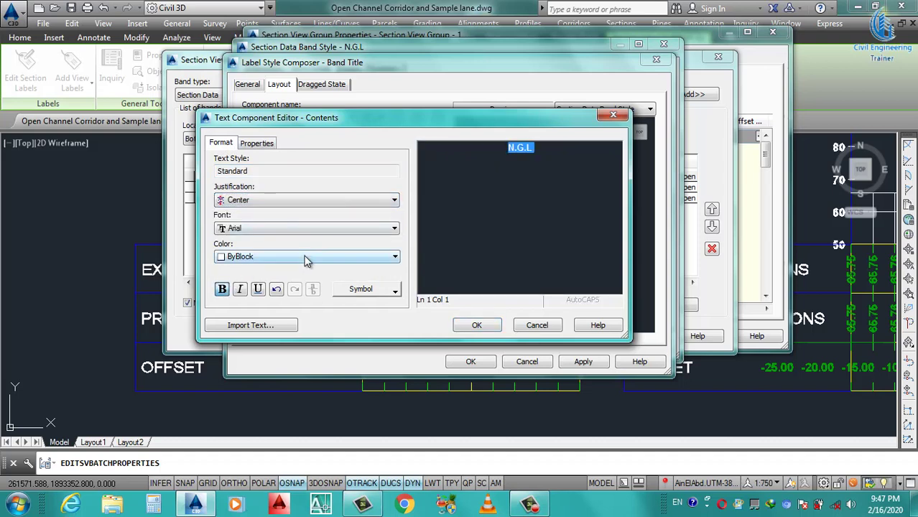
left_click(306, 257)
left_click(234, 277)
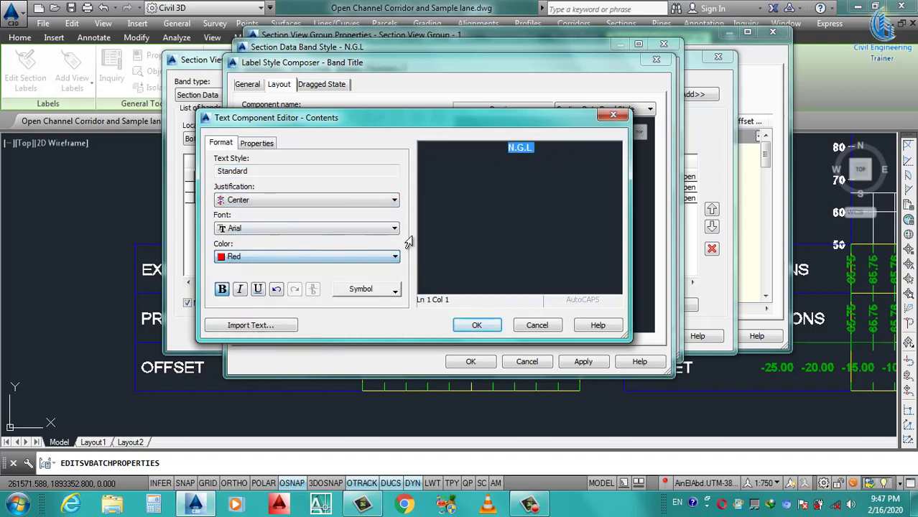
left_click(538, 162)
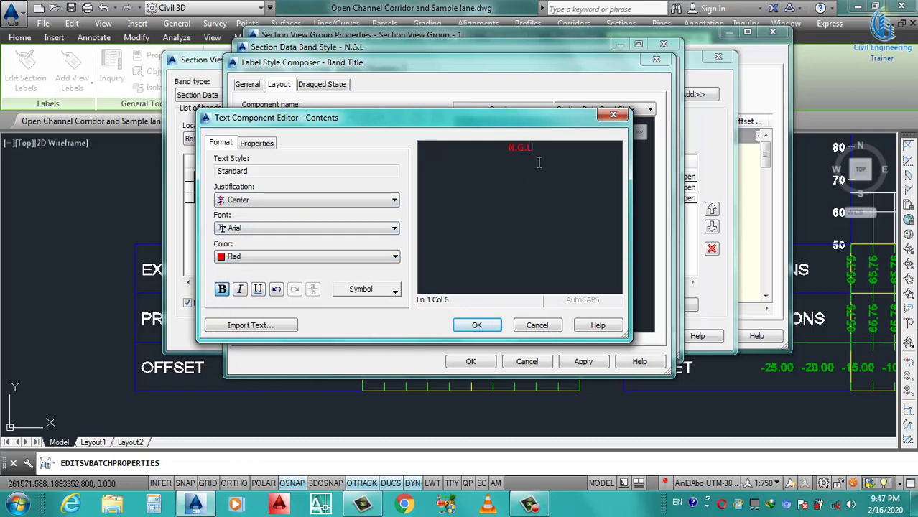
left_click(477, 325)
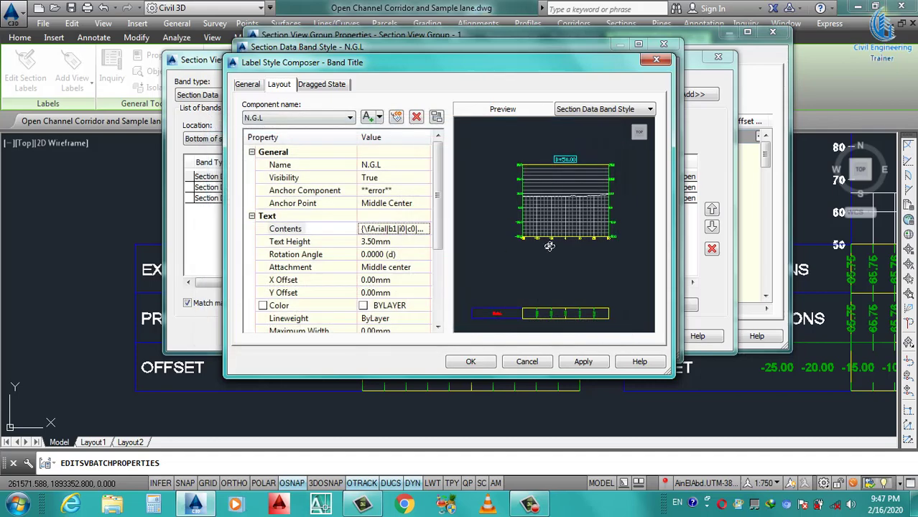
Step: Set the title component colour to red and accept the title layout
left_click(412, 306)
left_click(424, 308)
left_click(220, 292)
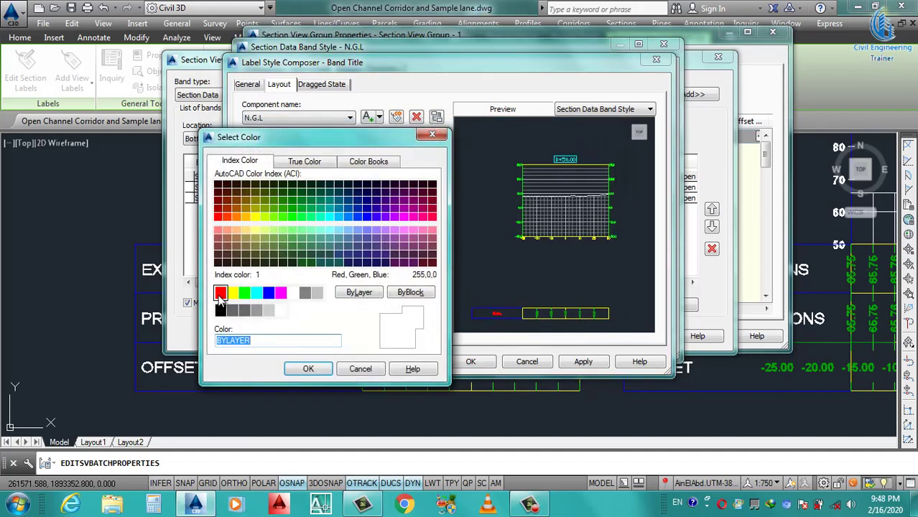
left_click(308, 369)
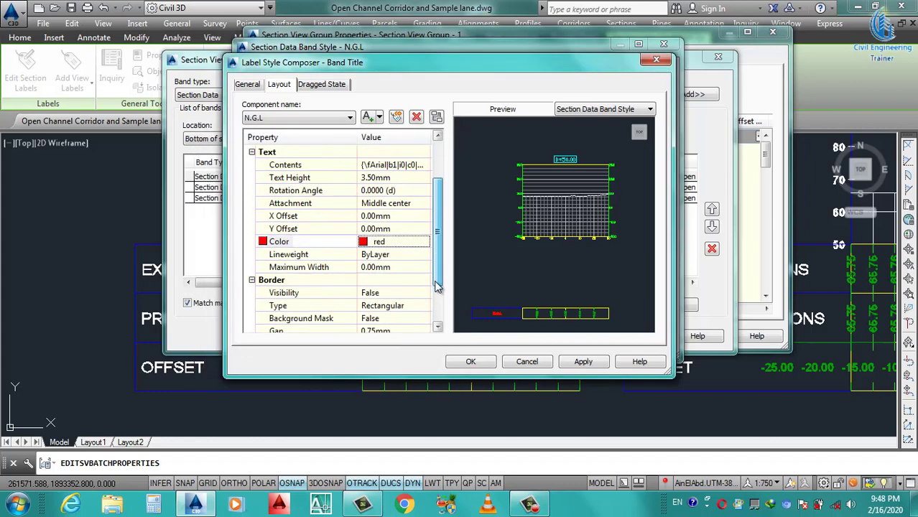
left_click_drag(438, 245, 438, 317)
left_click(582, 362)
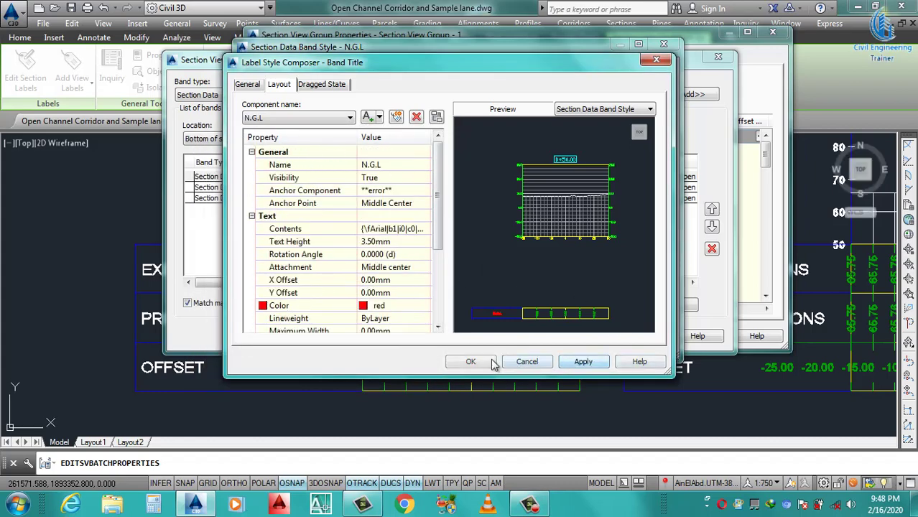
left_click(471, 362)
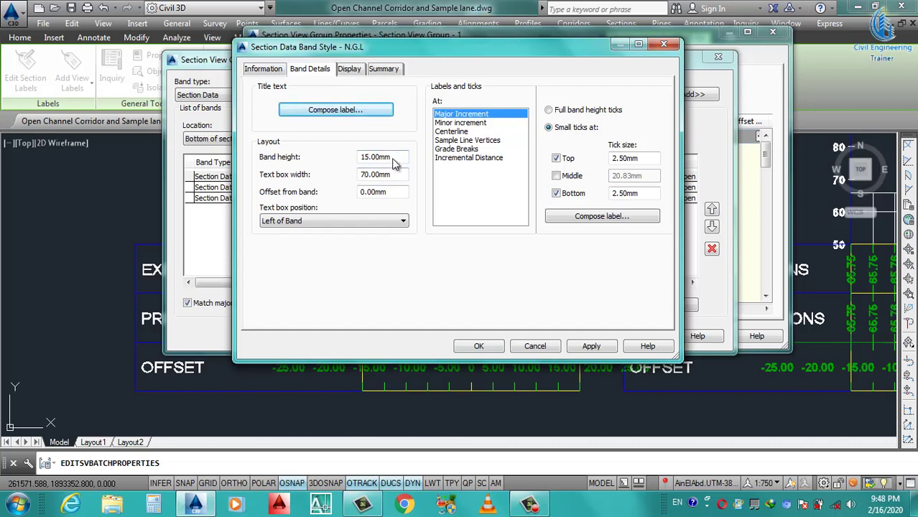
Step: Give the N.G.L band title a 28 mm text box width and a 2 mm band offset
left_click_drag(391, 175, 288, 185)
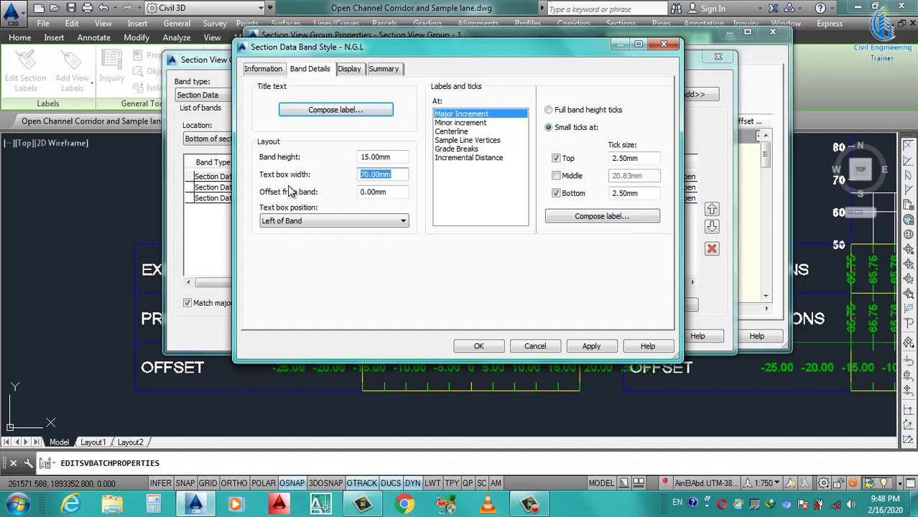
type("28")
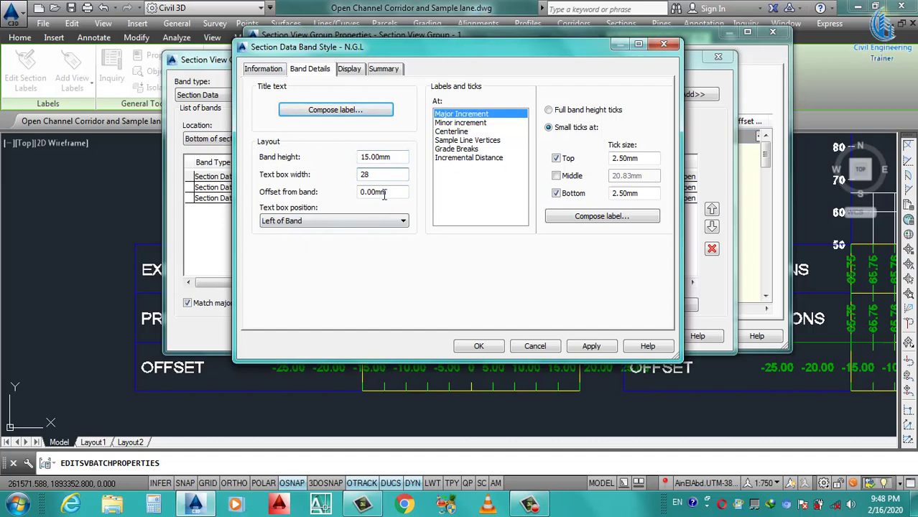
key("Tab")
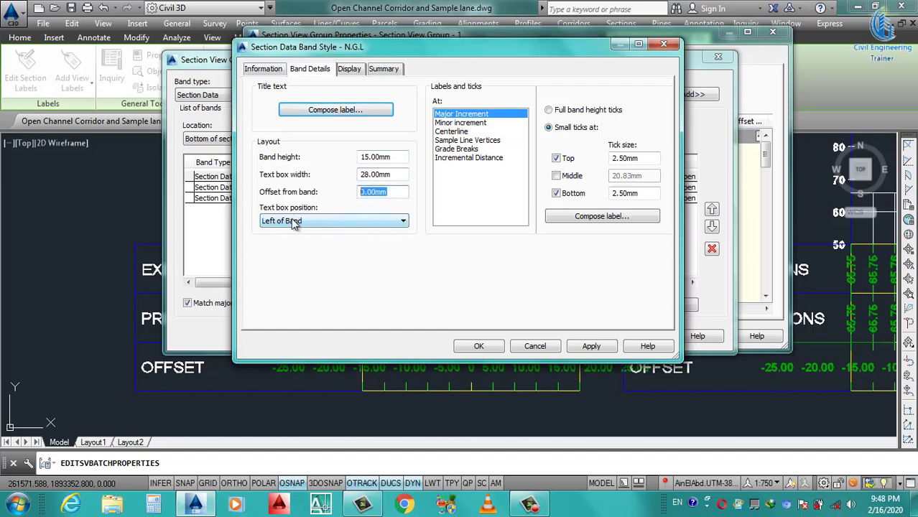
type("2")
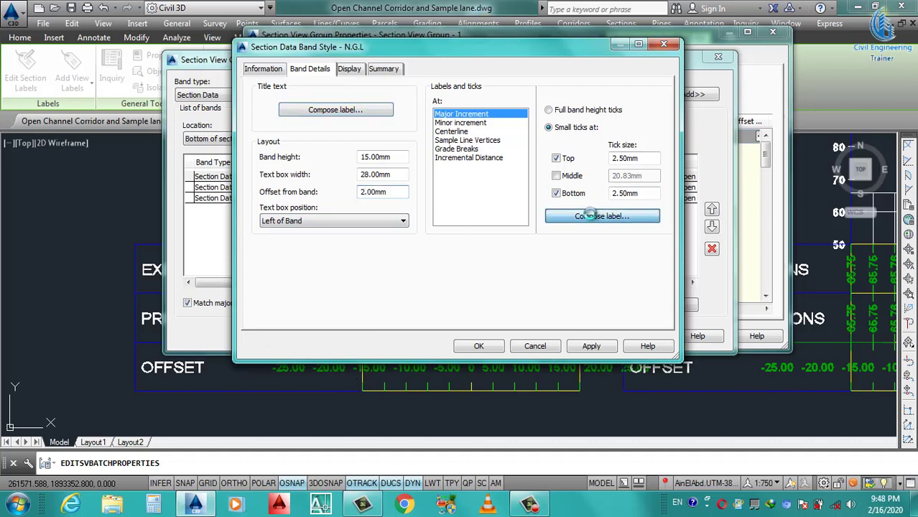
left_click(590, 217)
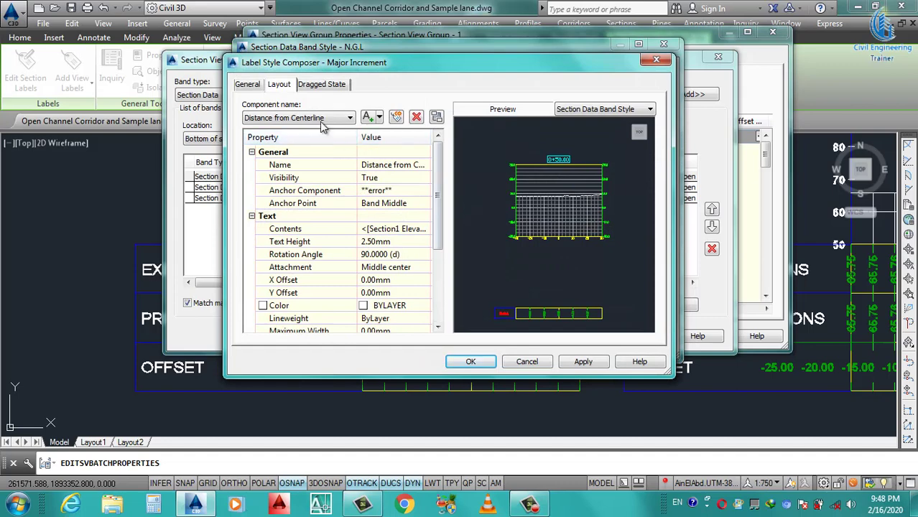
Step: Set the major-increment label contents to the Section1 Elevation field at 0.001 precision
left_click(399, 230)
left_click(424, 229)
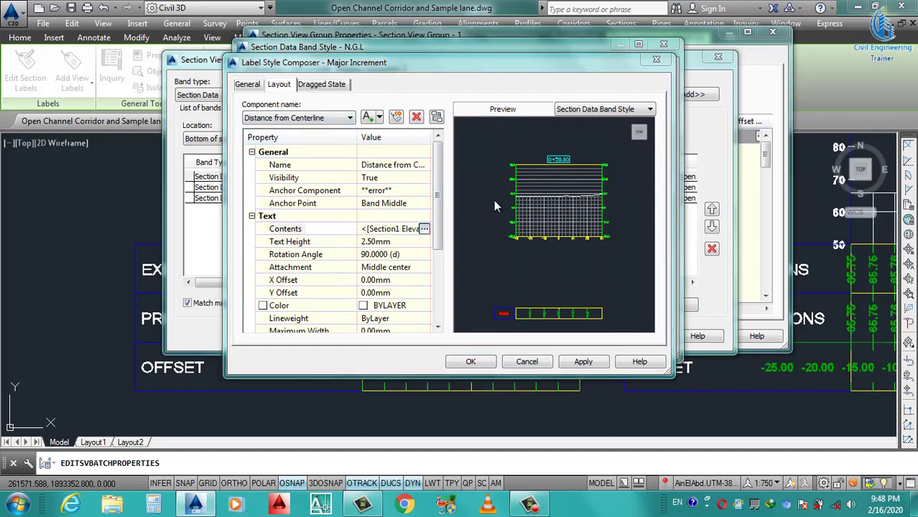
double_click(520, 150)
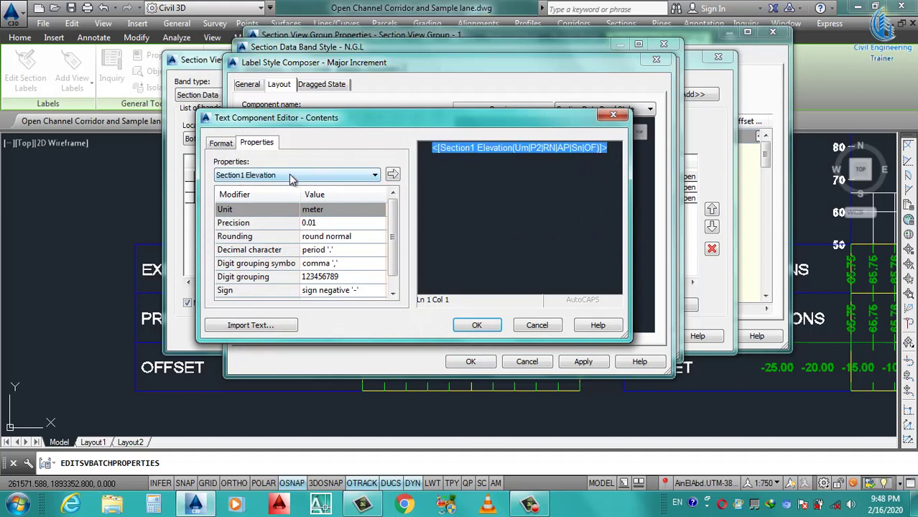
left_click(291, 176)
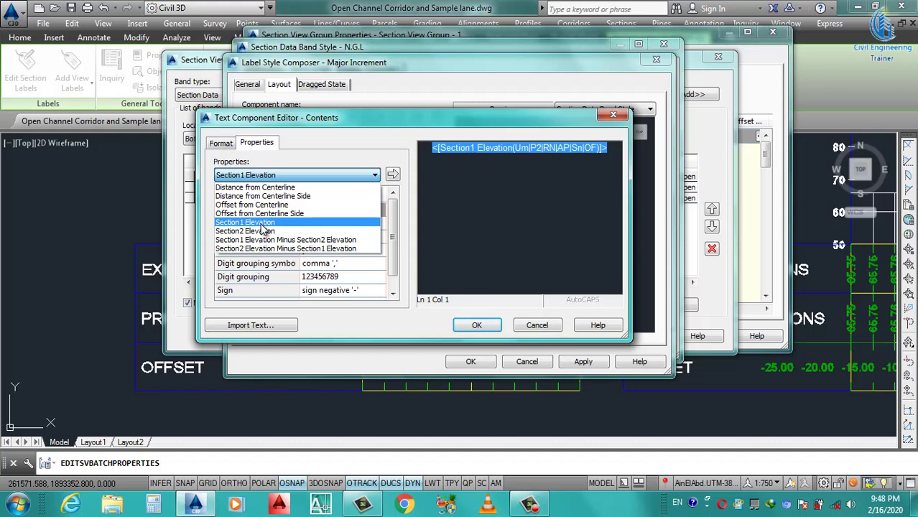
left_click(263, 224)
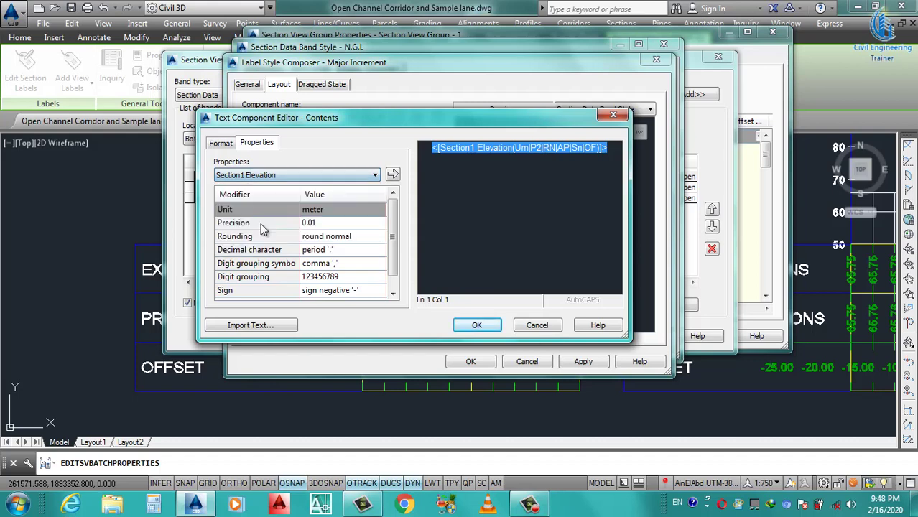
left_click(341, 222)
left_click(340, 222)
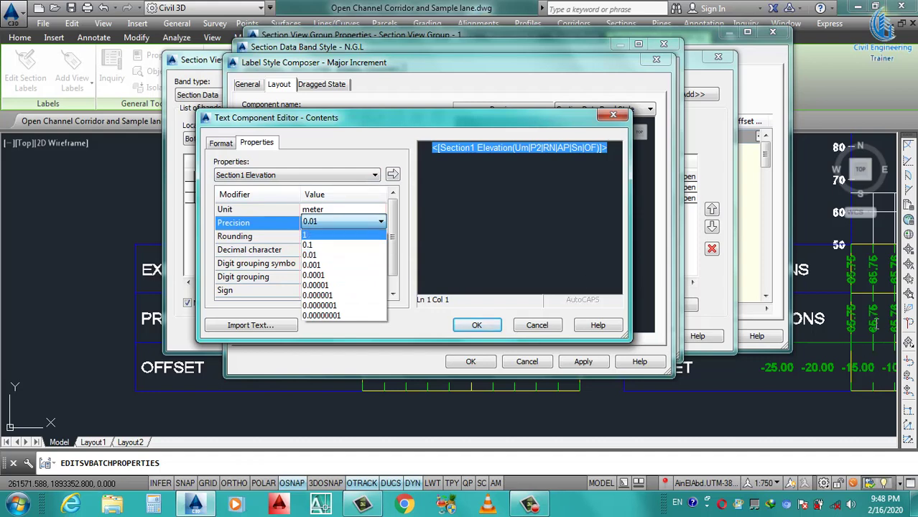
left_click(323, 265)
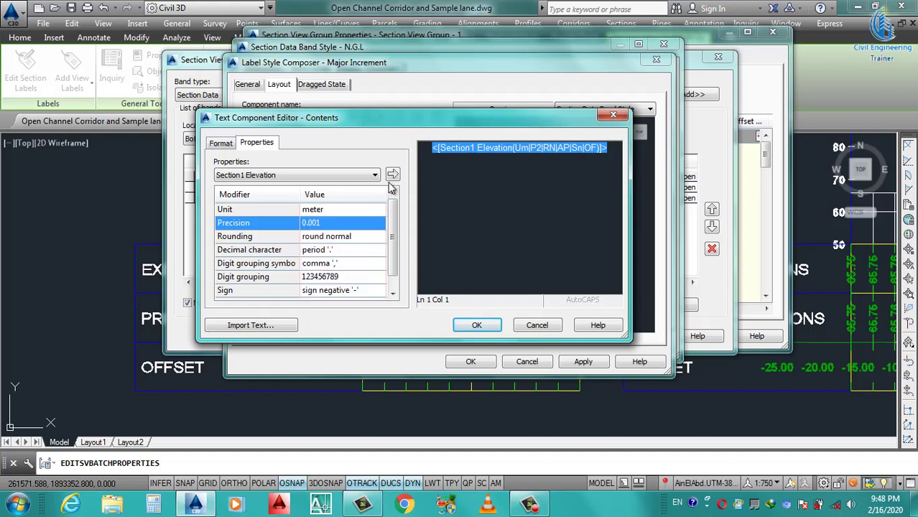
left_click(392, 174)
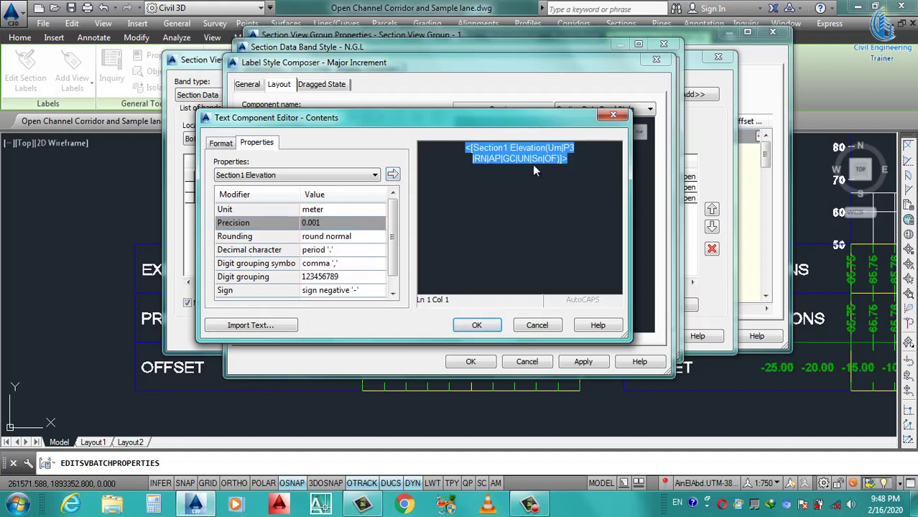
Step: Format the elevation label text red and bold, keeping meter as the unit
left_click(219, 146)
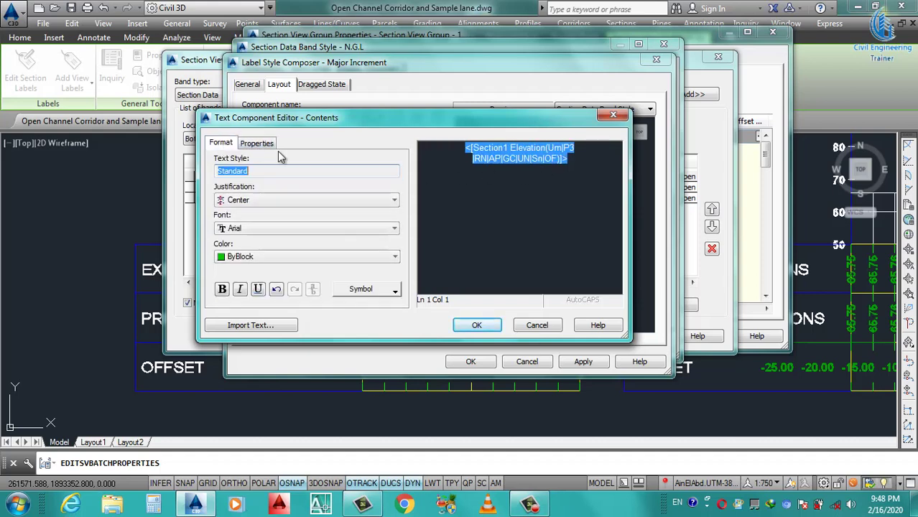
left_click(302, 259)
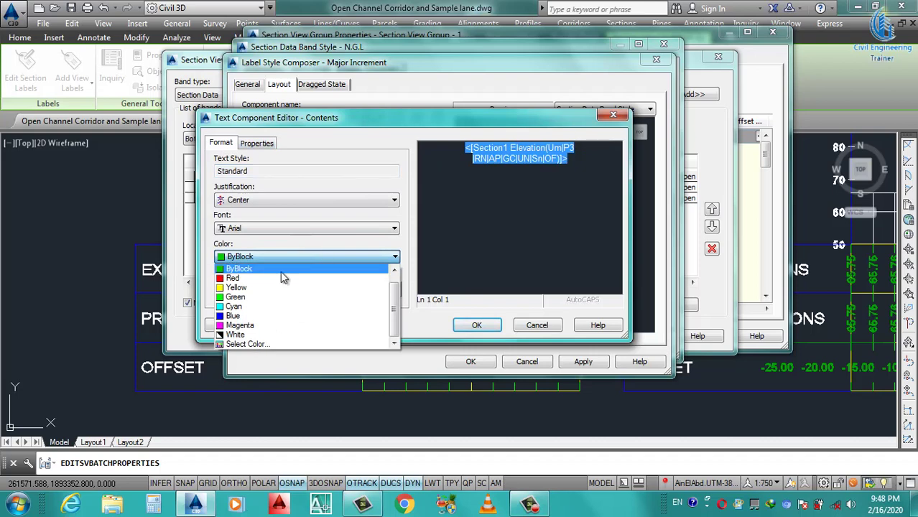
left_click(235, 279)
left_click(221, 289)
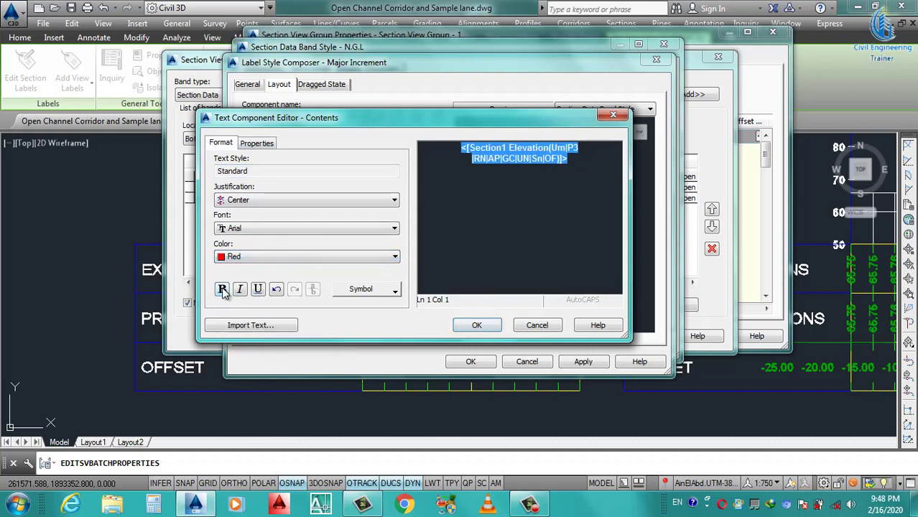
left_click(264, 144)
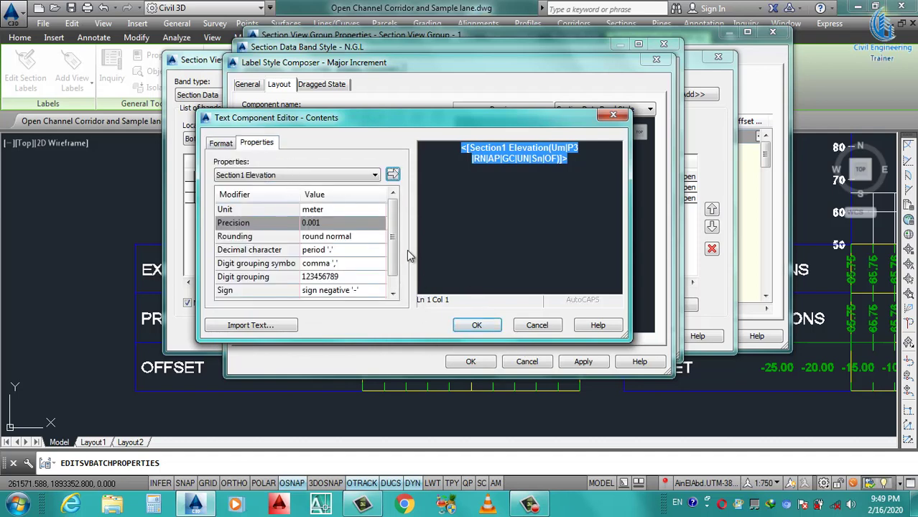
mouse_move(392, 239)
left_mouse_down()
mouse_move(392, 253)
mouse_move(392, 240)
left_mouse_up()
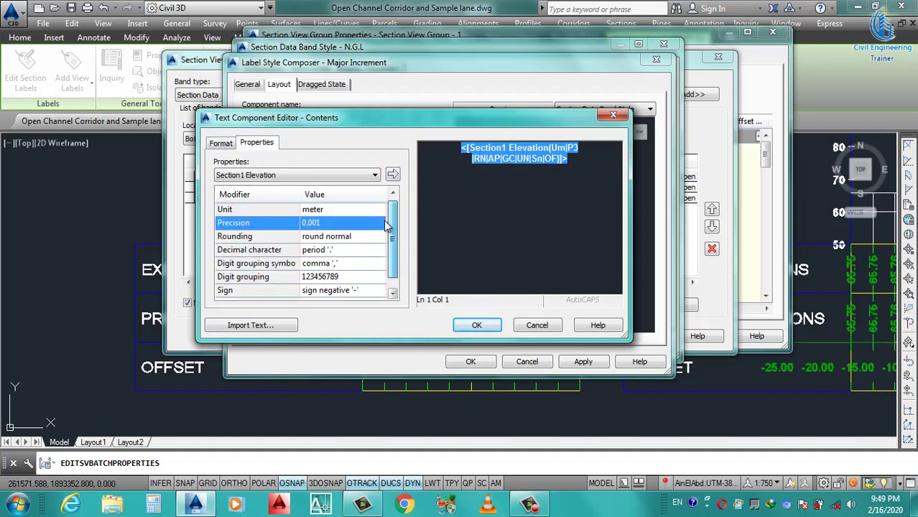
left_click(329, 209)
left_click(328, 209)
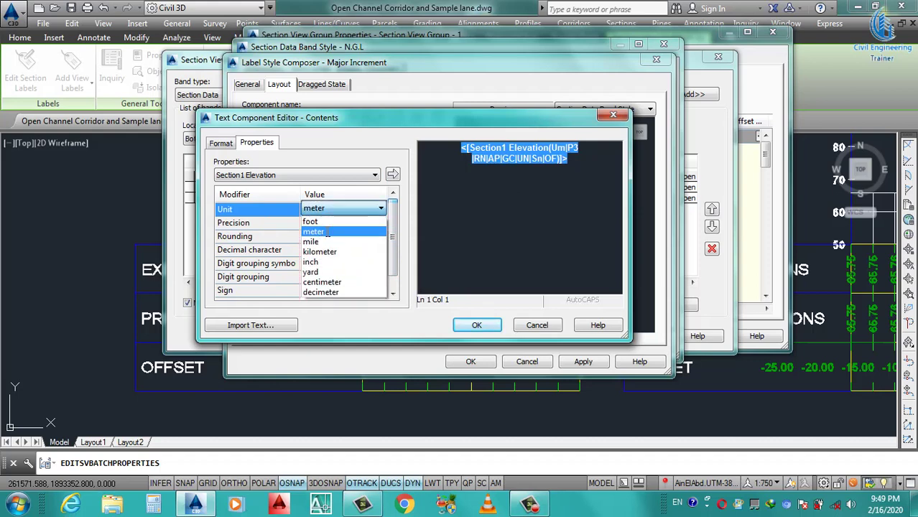
left_click(324, 232)
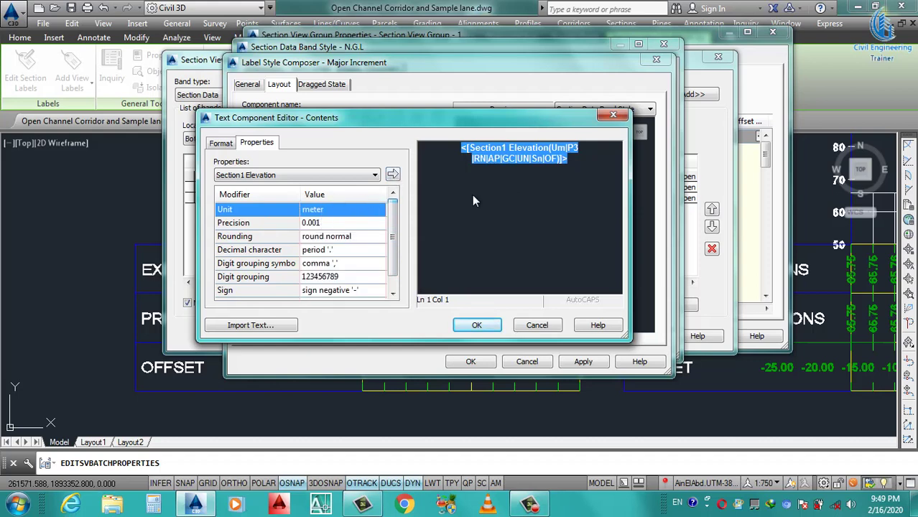
left_click(476, 325)
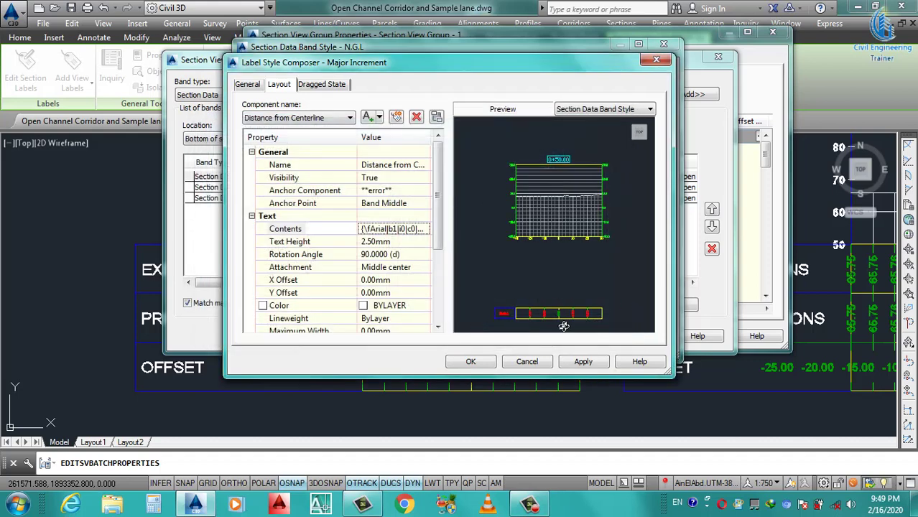
Step: Keep Middle center attachment and set the major-increment label colour to red
scroll(437, 242, "down", 1)
left_click(417, 241)
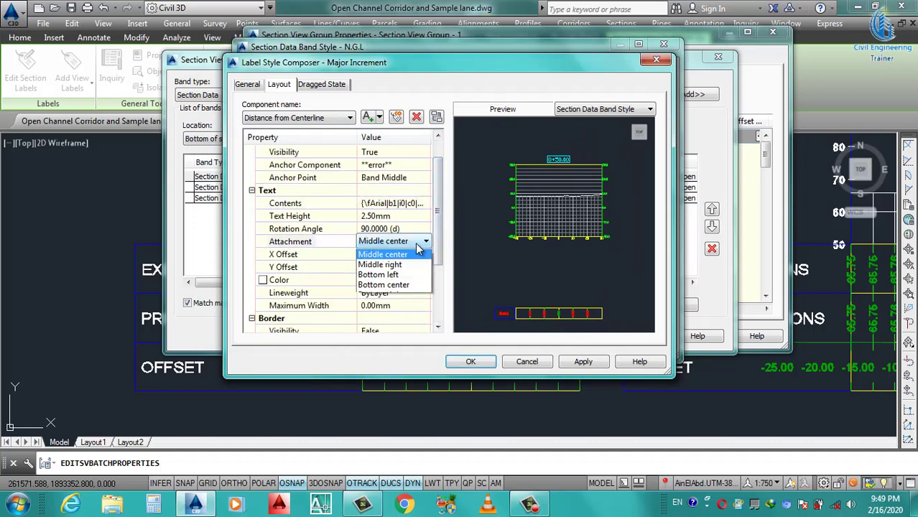
left_click(406, 295)
left_click(421, 281)
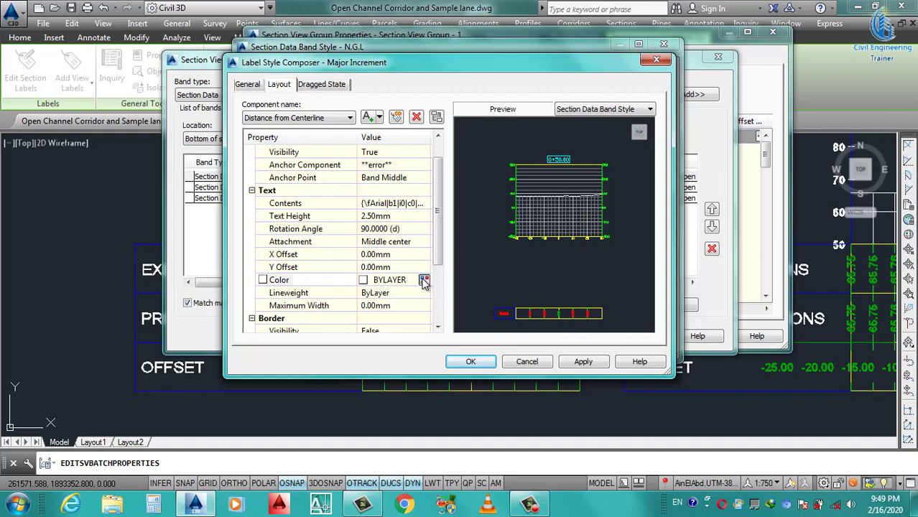
left_click(425, 280)
left_click(219, 293)
left_click(308, 368)
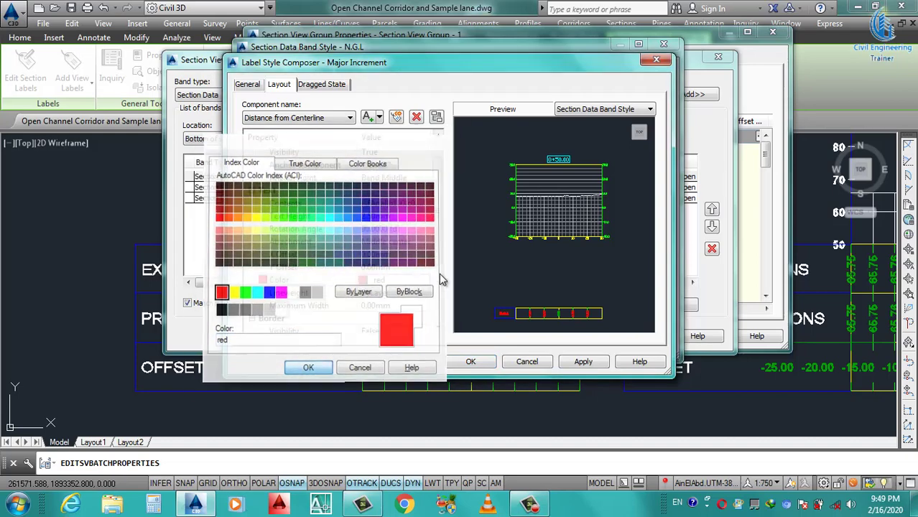
Step: Apply the red label colour and close the Label Style Composer
scroll(370, 307, "down", 3)
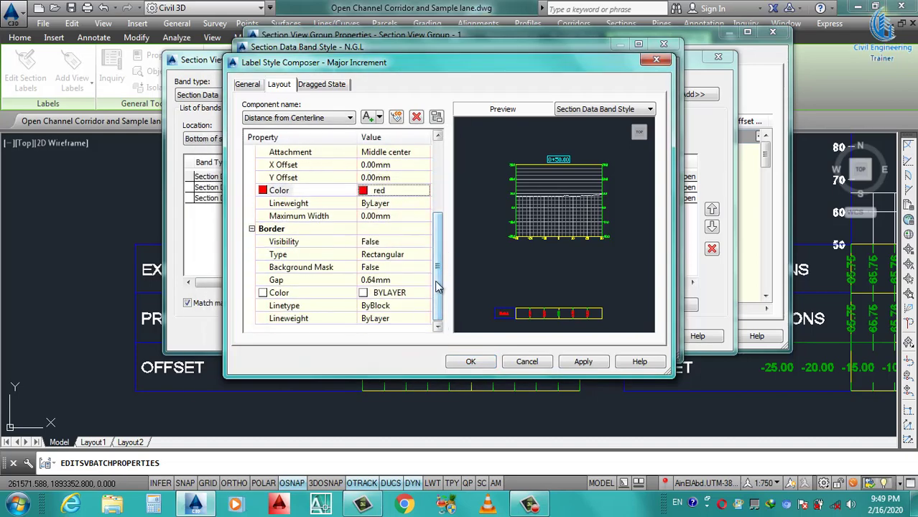
left_click_drag(438, 285, 439, 214)
left_click(582, 363)
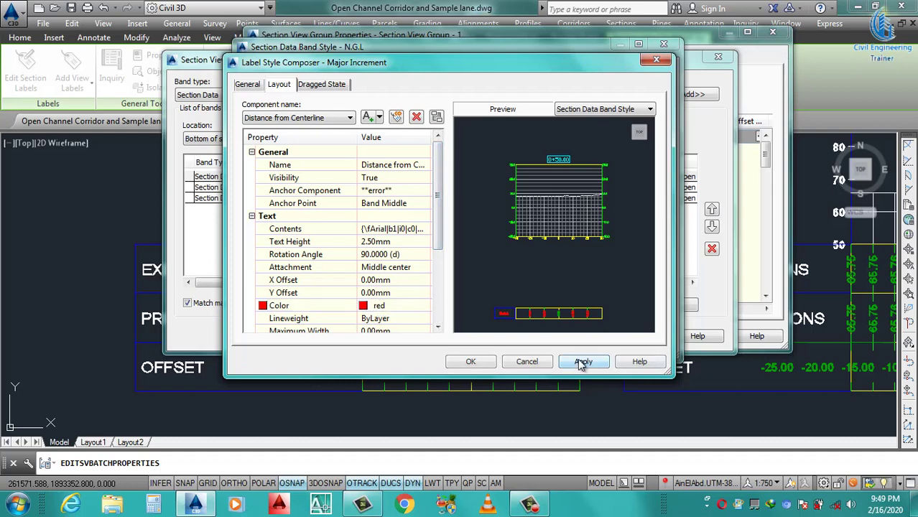
left_click(330, 120)
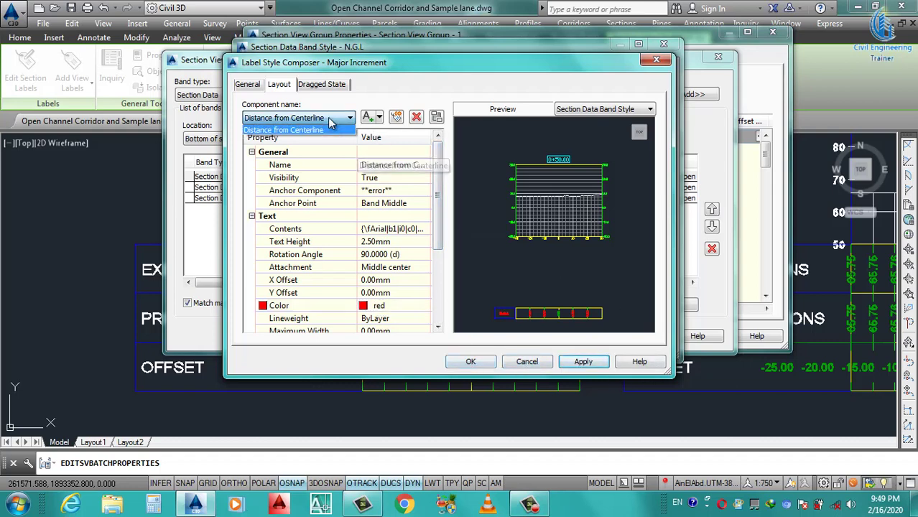
left_click(330, 130)
left_click(471, 363)
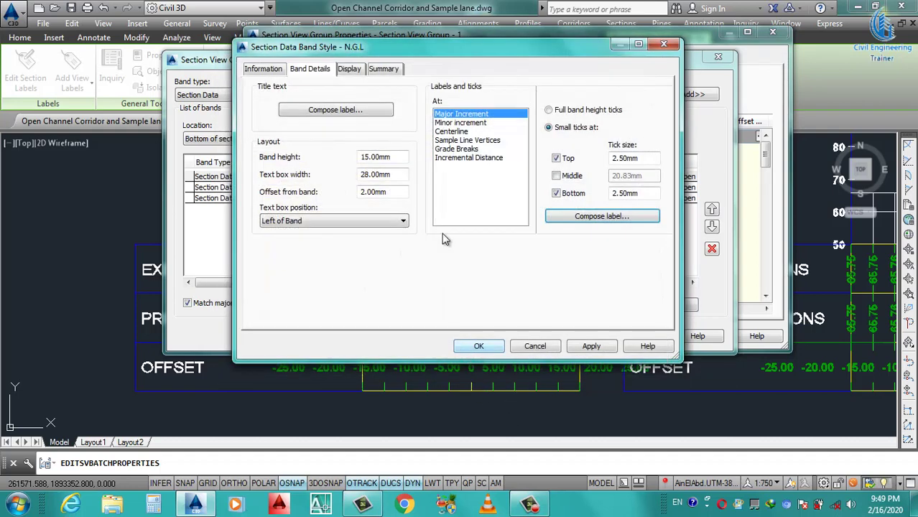
Step: Colour the N.G.L band border and band title box red in the Display settings
left_click(352, 72)
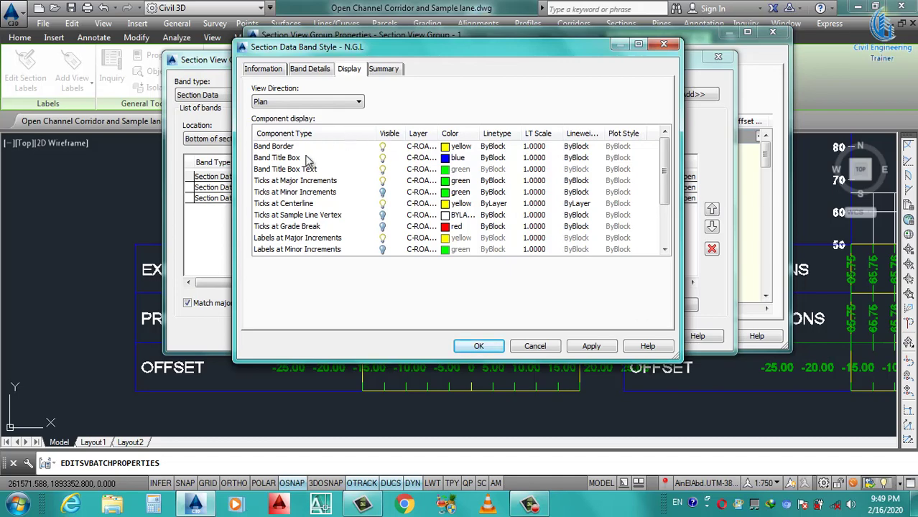
left_click(444, 151)
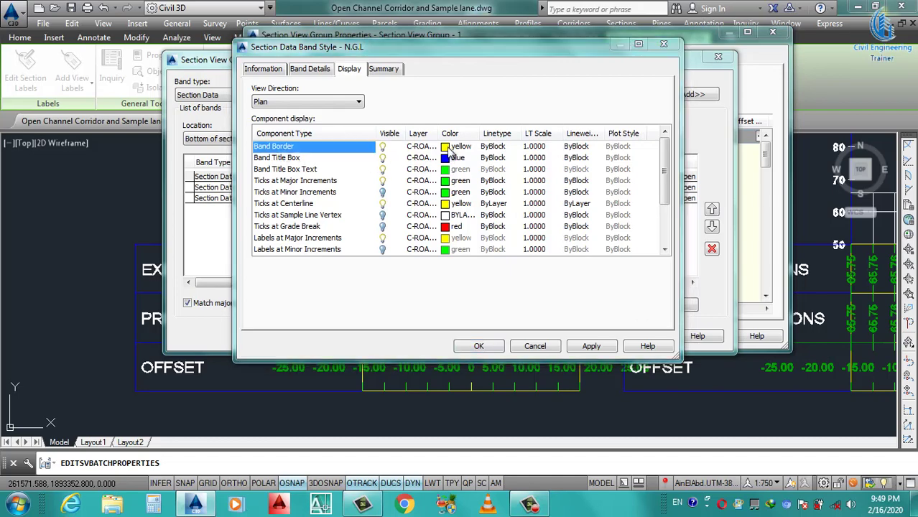
left_click(444, 152)
left_click(221, 292)
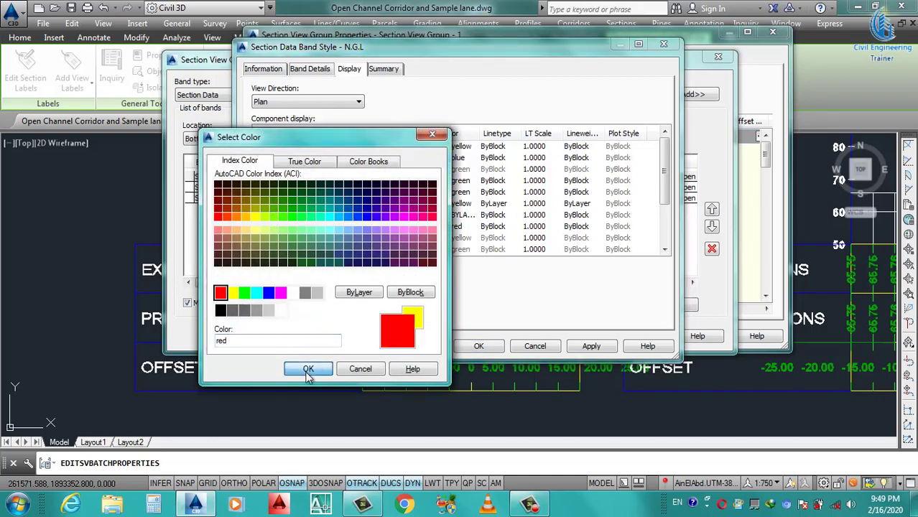
left_click(309, 368)
left_click(445, 158)
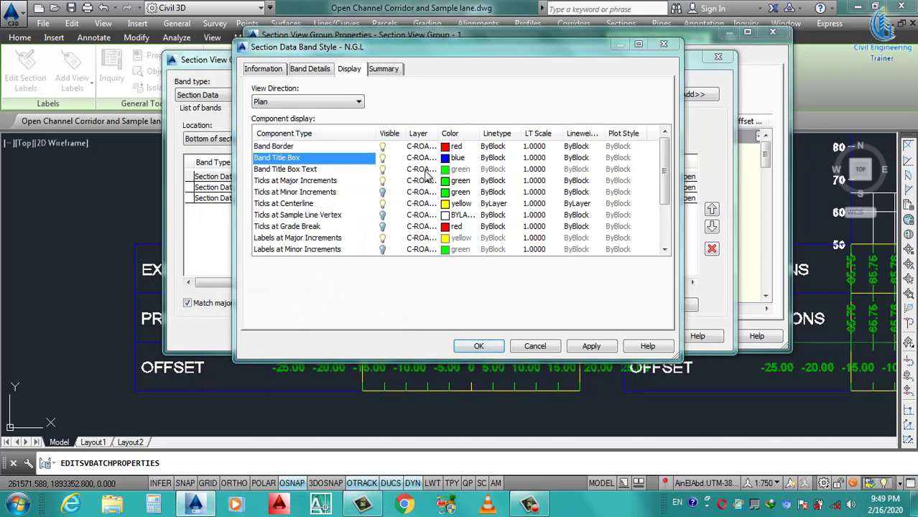
left_click(445, 158)
left_click(220, 292)
left_click(308, 368)
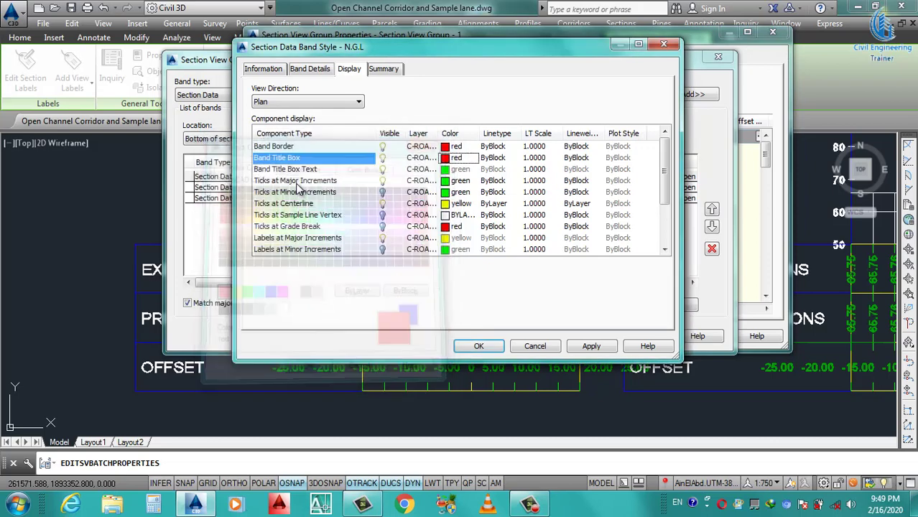
Step: Make the Ticks at Major Increments and Ticks at Centerline red
left_click(444, 169)
left_click(445, 169)
left_click(221, 293)
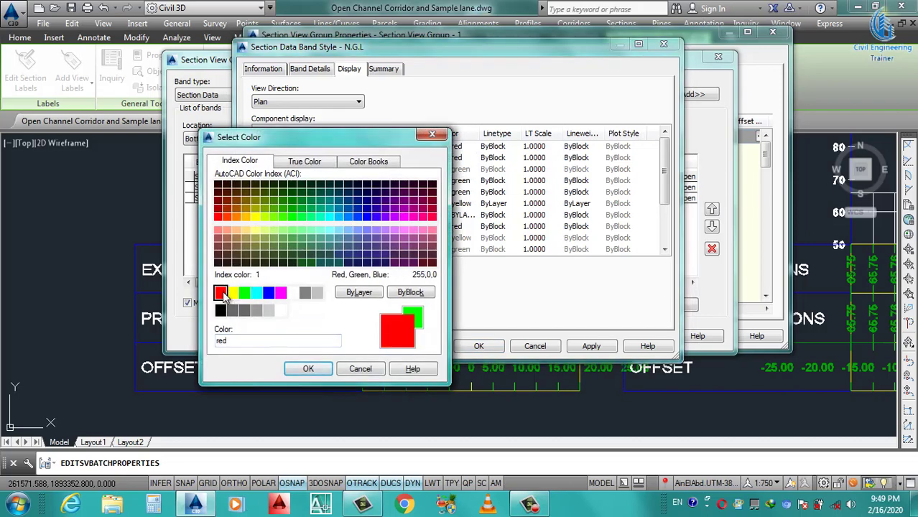
left_click(308, 368)
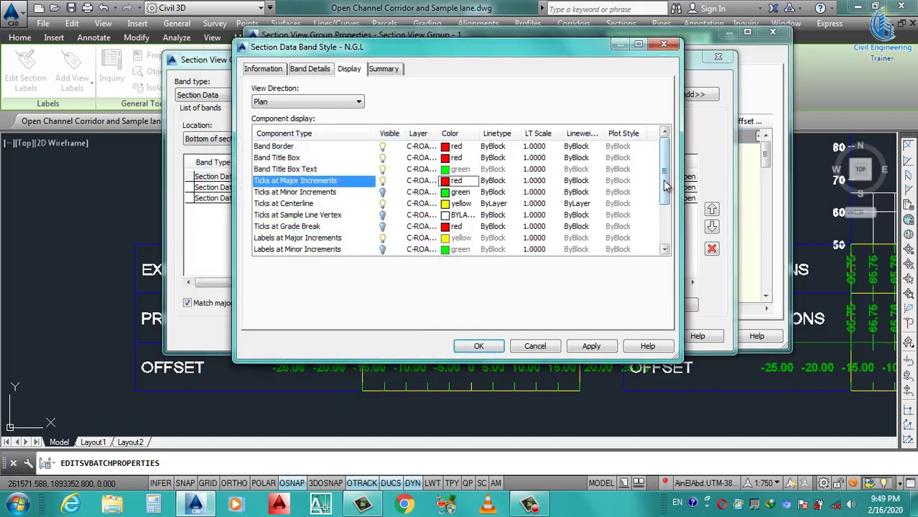
left_click_drag(665, 185, 665, 218)
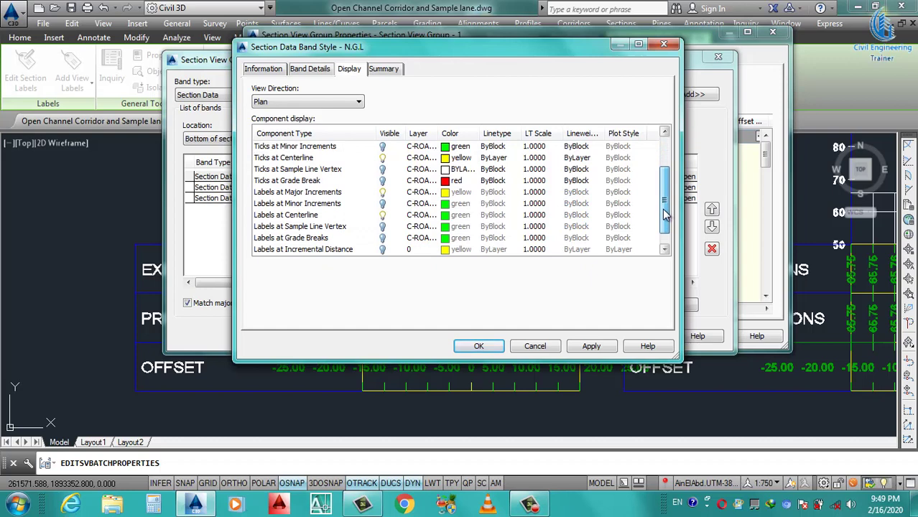
left_click_drag(664, 214, 664, 183)
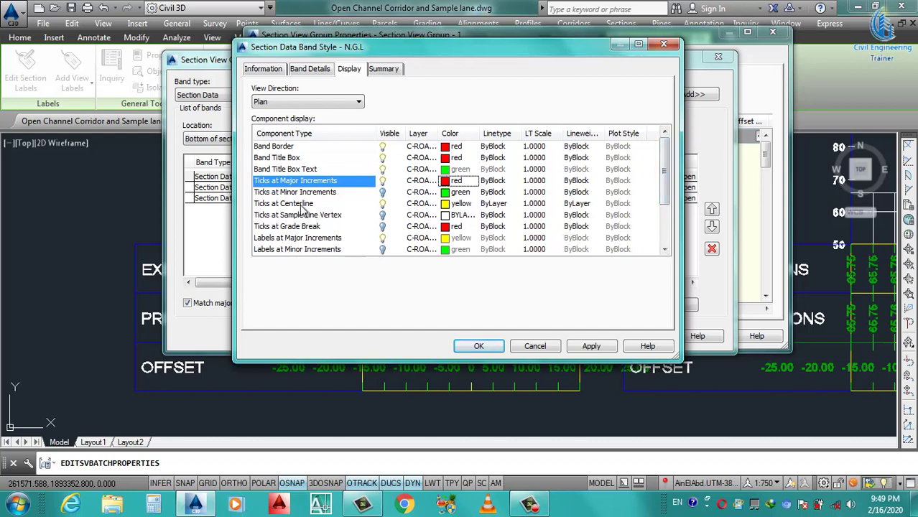
left_click(440, 204)
left_click(440, 204)
left_click(219, 292)
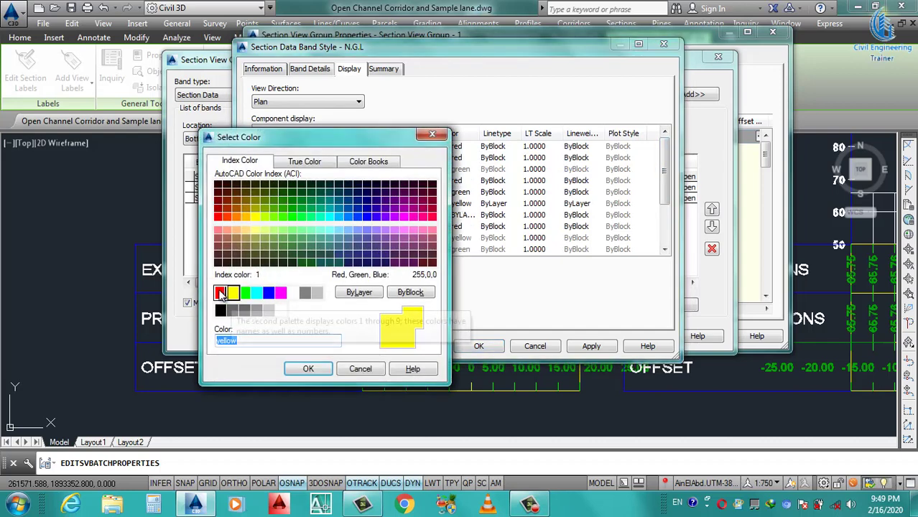
left_click(308, 368)
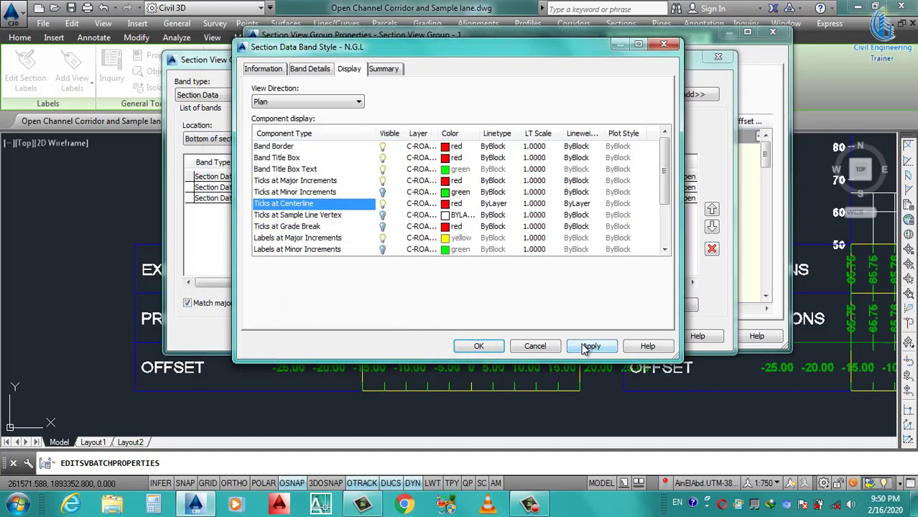
Step: Save the N.G.L style, assign it to the first band, and apply it to the section views
left_click(478, 346)
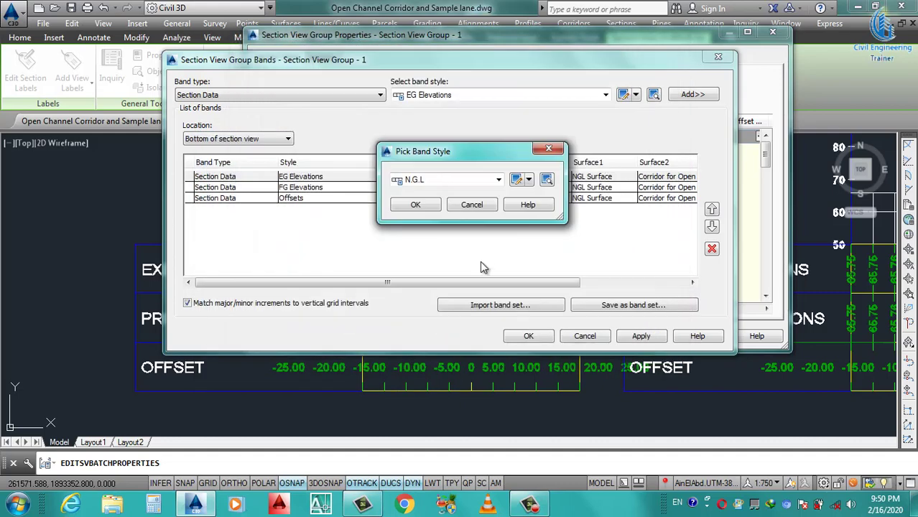
left_click(413, 205)
left_click(639, 338)
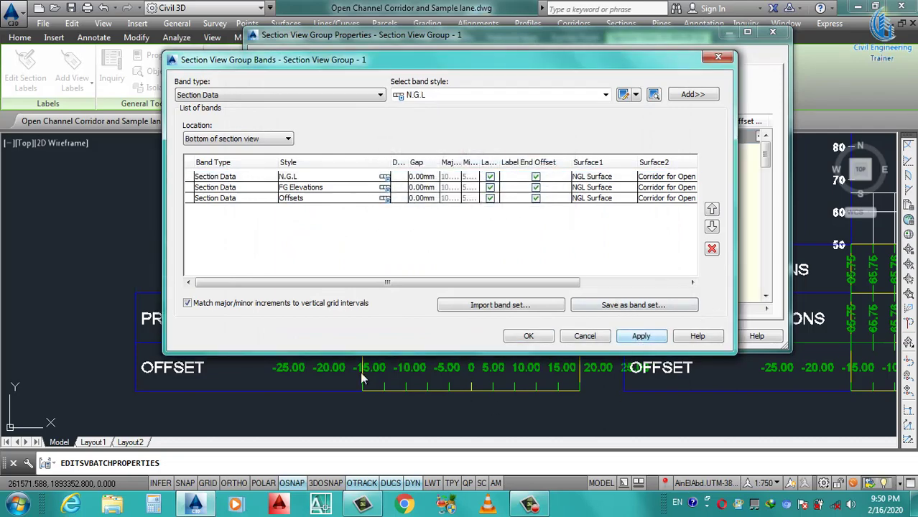
left_click_drag(305, 66, 414, 52)
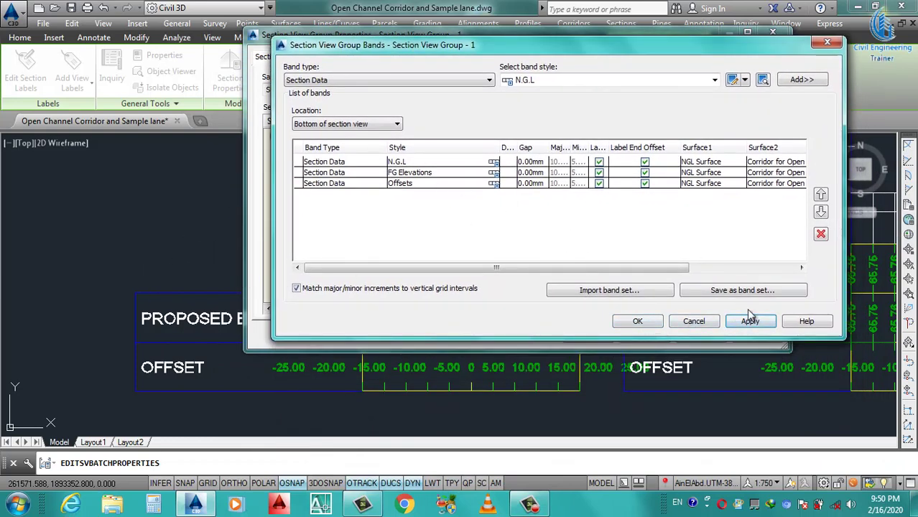
left_click(637, 321)
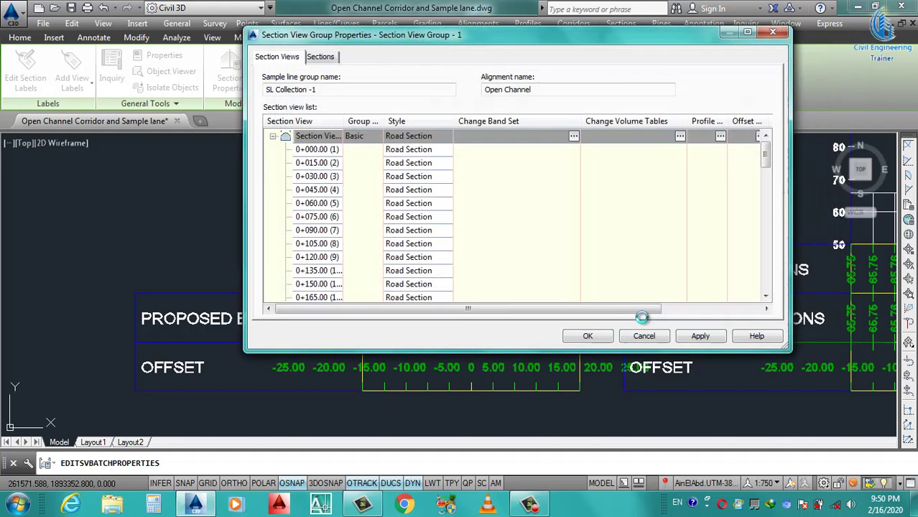
left_click(699, 336)
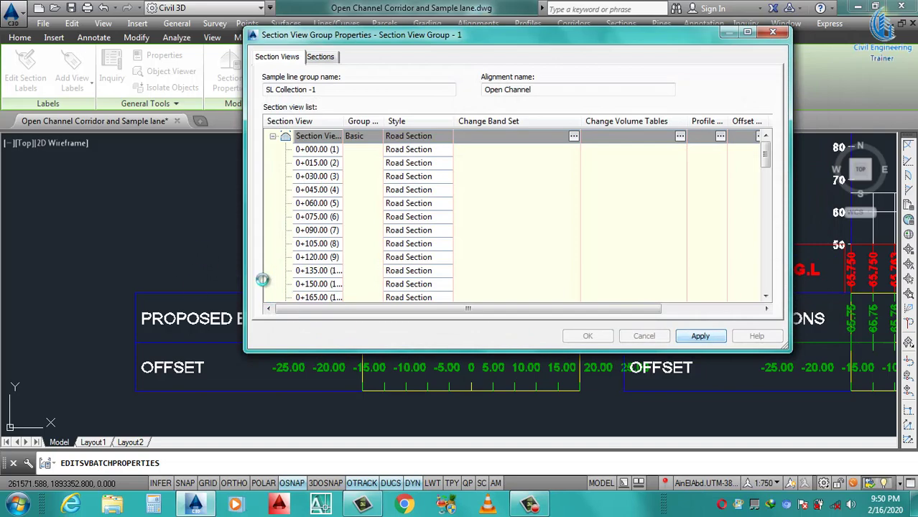
mouse_move(473, 43)
left_mouse_down()
mouse_move(341, 297)
mouse_move(368, 389)
mouse_move(392, 356)
mouse_move(432, 40)
left_mouse_up()
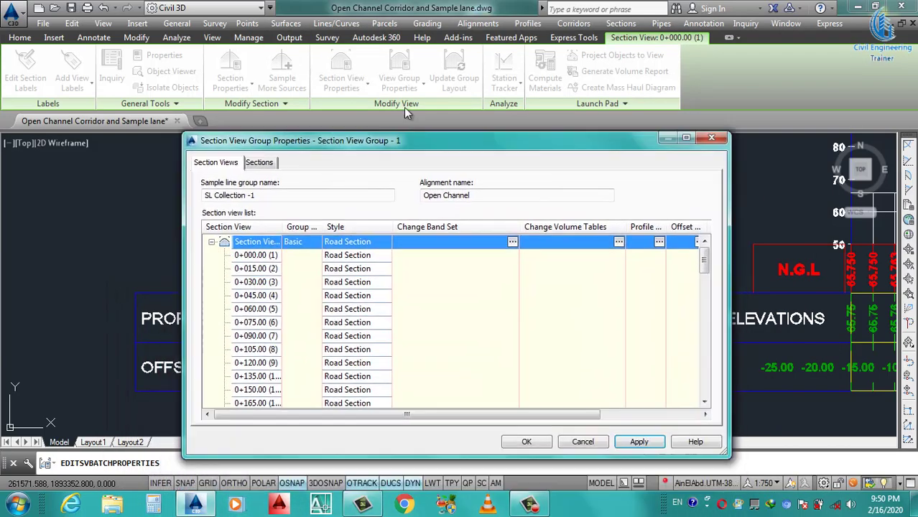
Step: Open the FG Elevations band style for editing from the section view bands
left_click(528, 147)
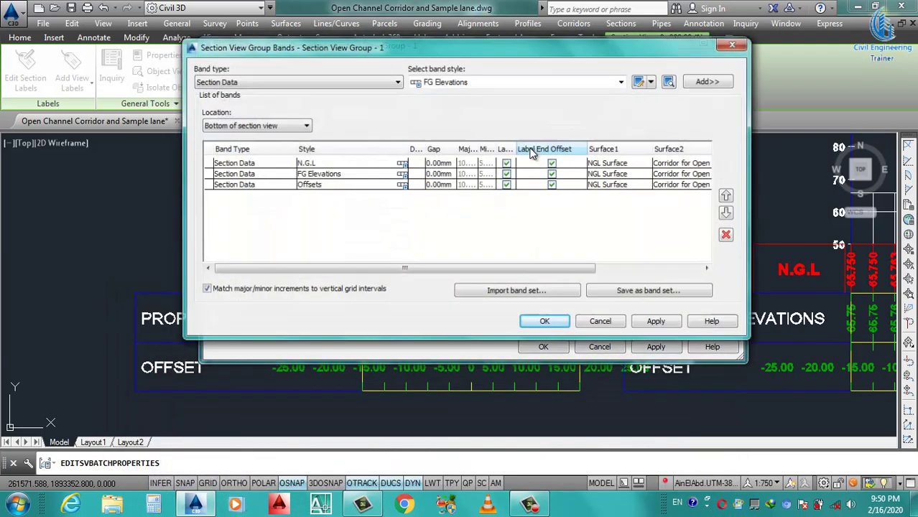
left_click(404, 175)
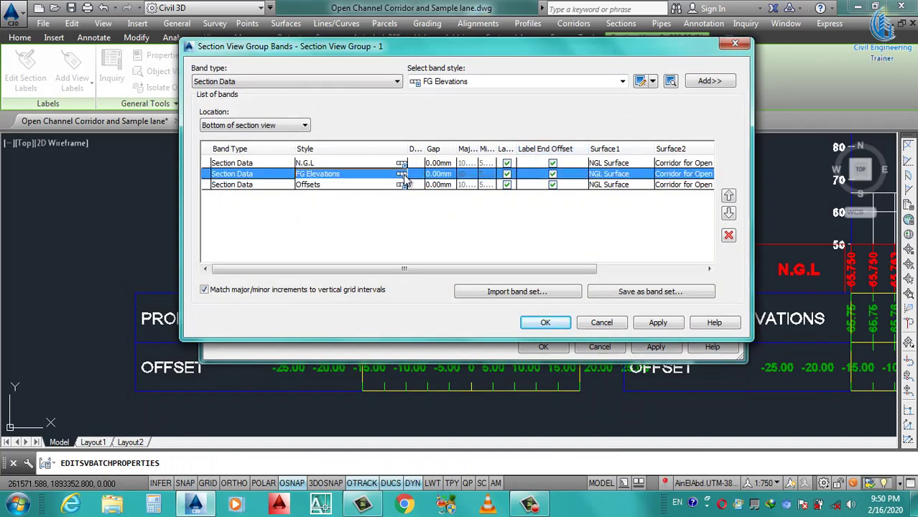
left_click(517, 179)
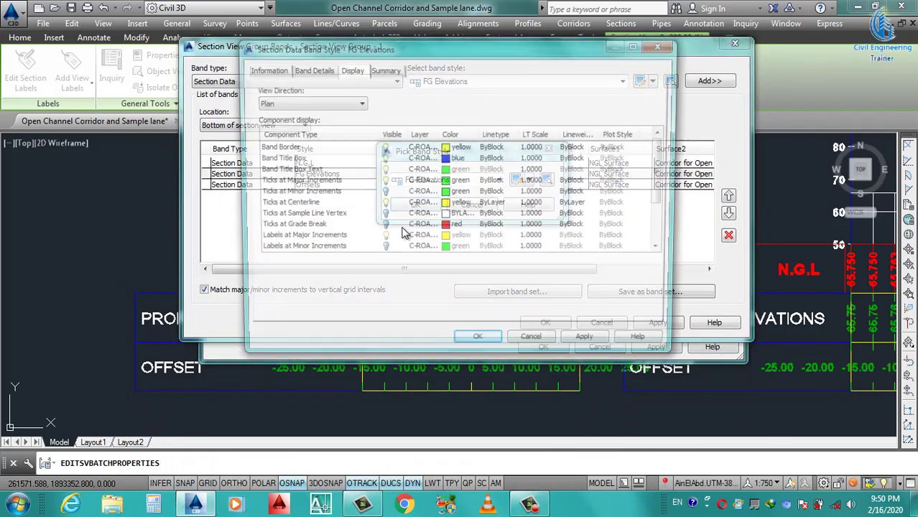
Step: Rename the band style to P.G.L, then start composing its title label
left_click(270, 70)
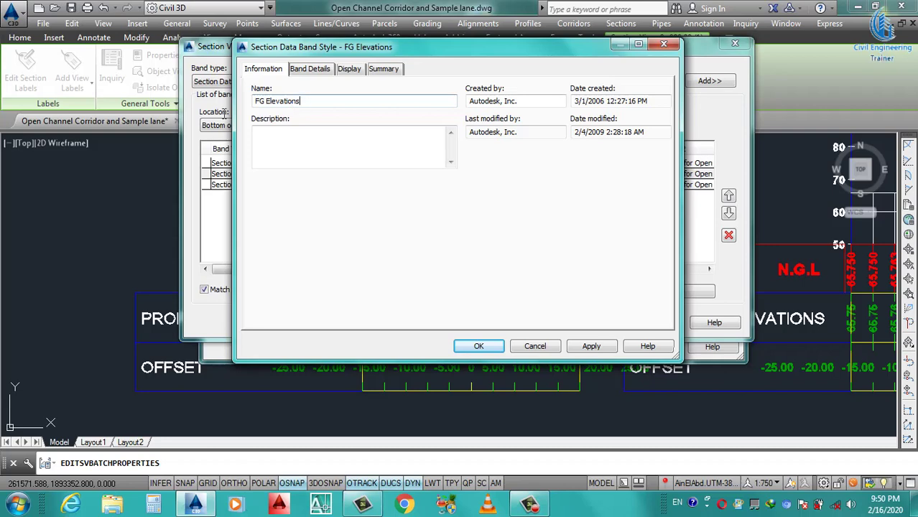
left_click_drag(304, 104, 199, 122)
type("N.G.L")
left_click(314, 72)
left_click(336, 110)
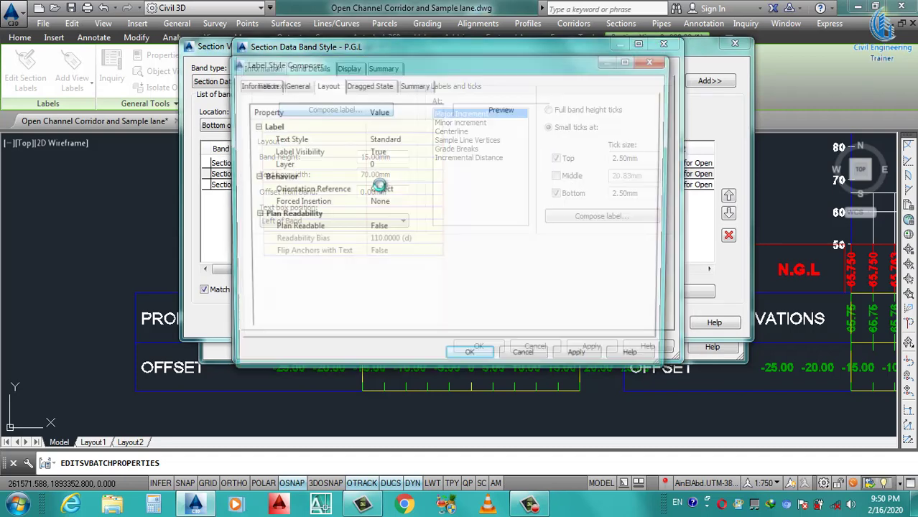
Step: Name the title component P.G.L and anchor it at Middle Center
left_click(391, 165)
type("P.G.L")
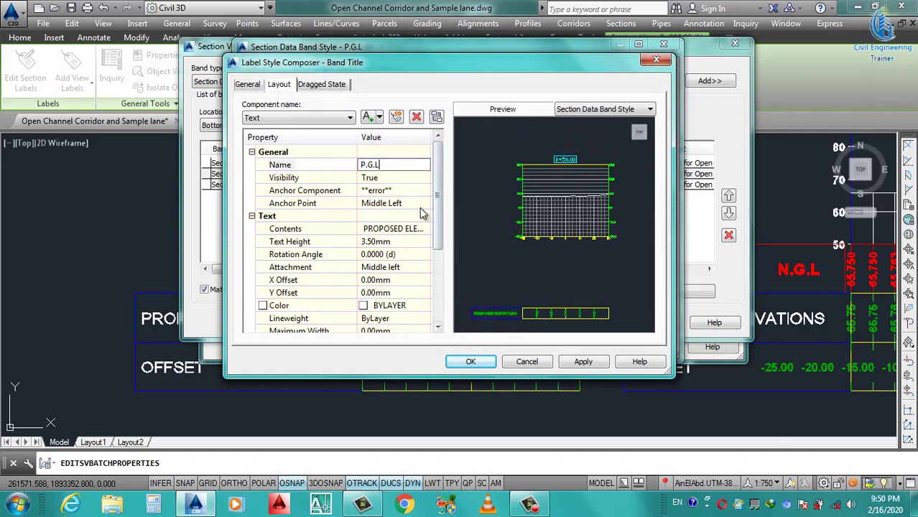
left_click(409, 203)
left_click(424, 204)
left_click(397, 257)
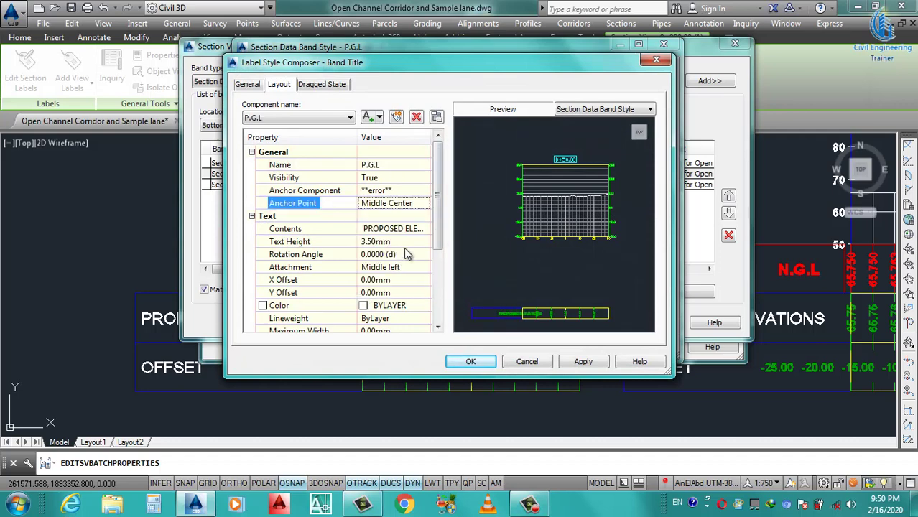
Step: Set the title contents to 'P.G.L' in centred, bold, blue text
left_click(395, 229)
left_click(423, 229)
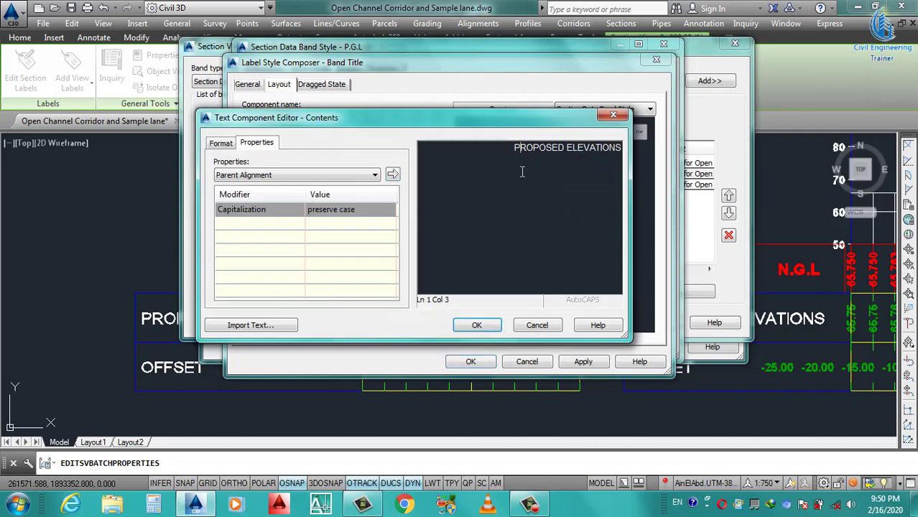
type("P.G.L")
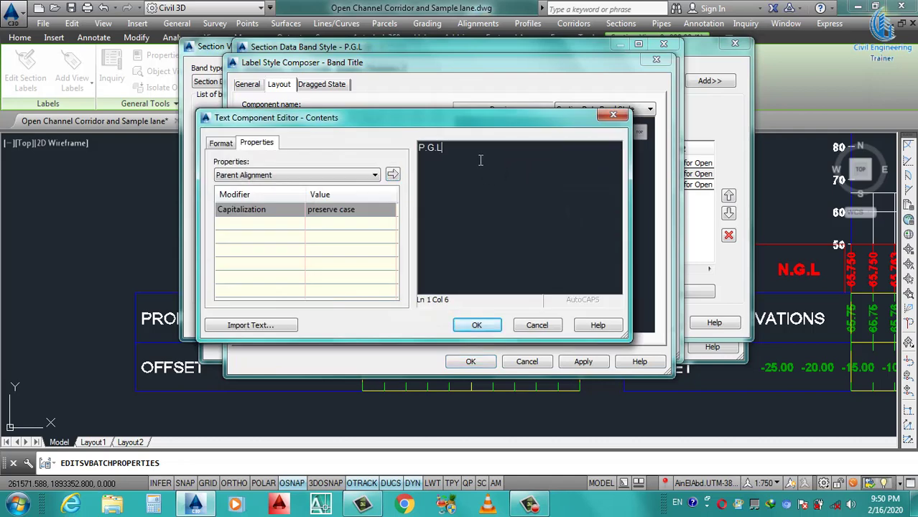
key("ctrl+a")
left_click(222, 144)
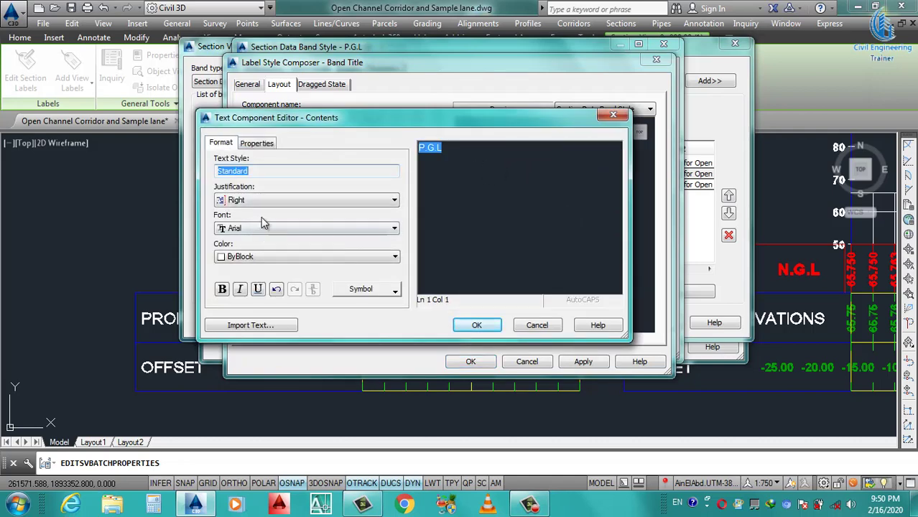
left_click(264, 201)
left_click(261, 228)
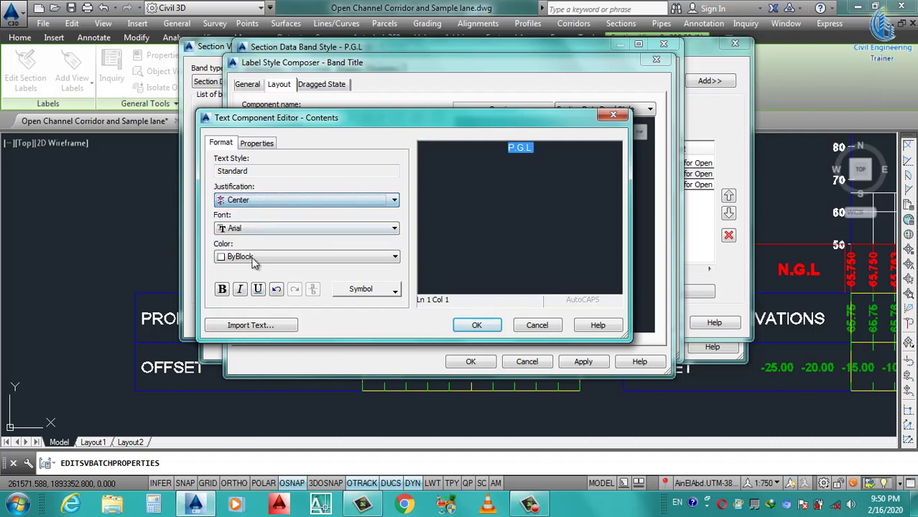
left_click(222, 289)
left_click(274, 259)
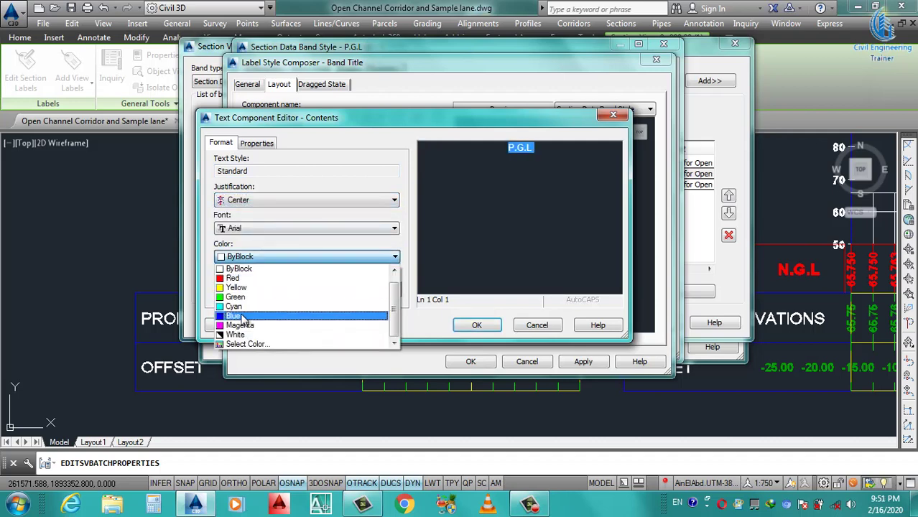
left_click(244, 314)
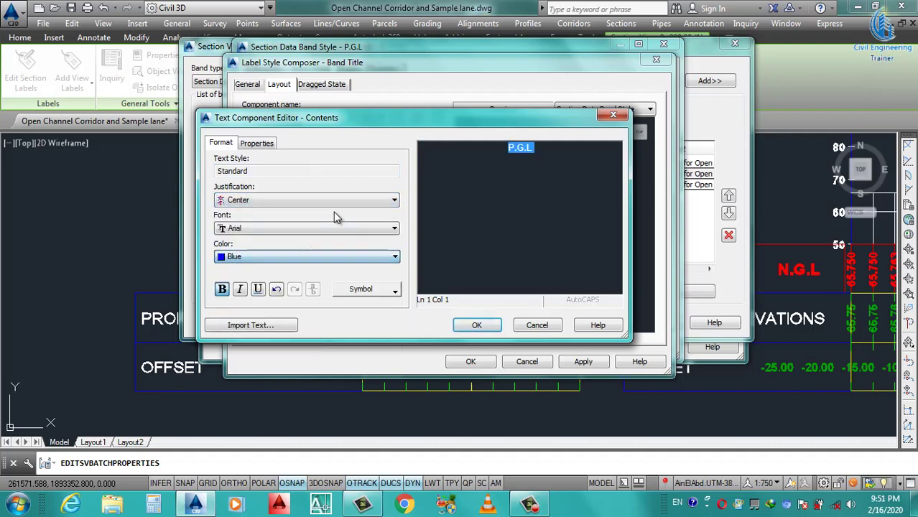
left_click(535, 165)
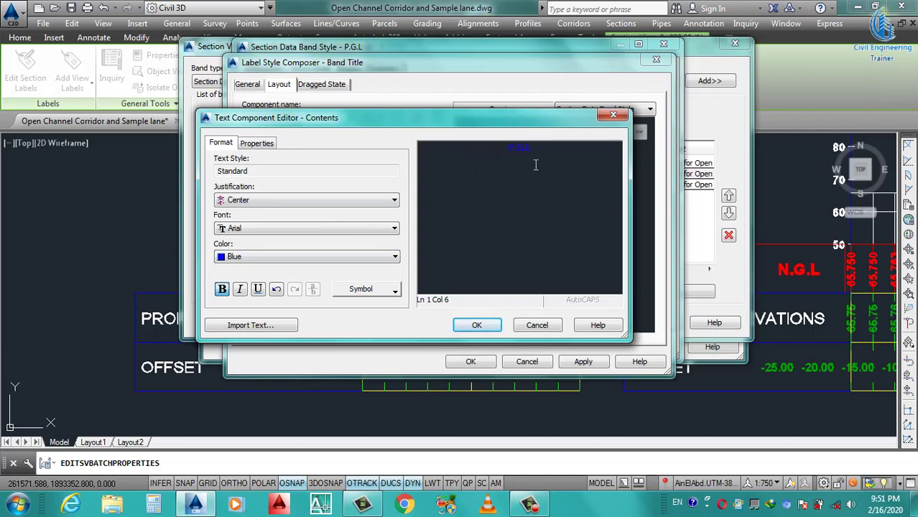
left_click(474, 325)
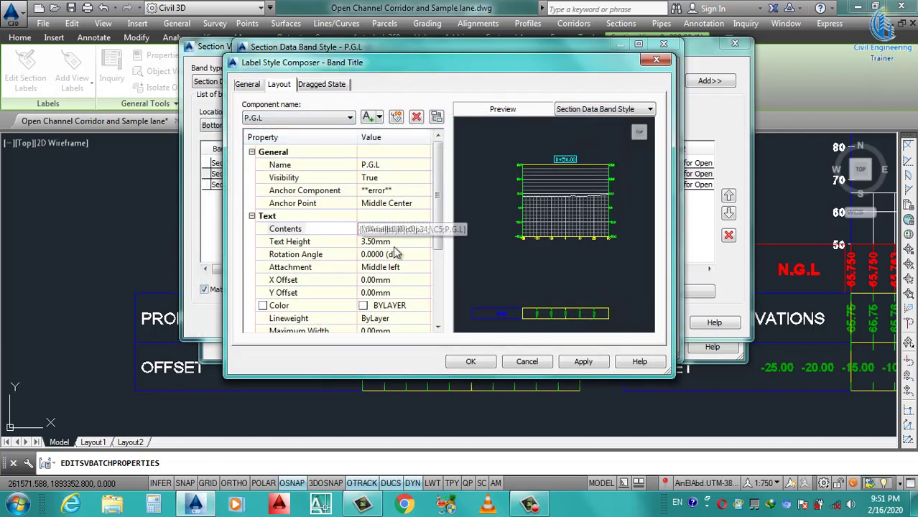
Step: Attach the title at middle center, colour it blue, and close the composer
left_click(409, 268)
left_click(420, 267)
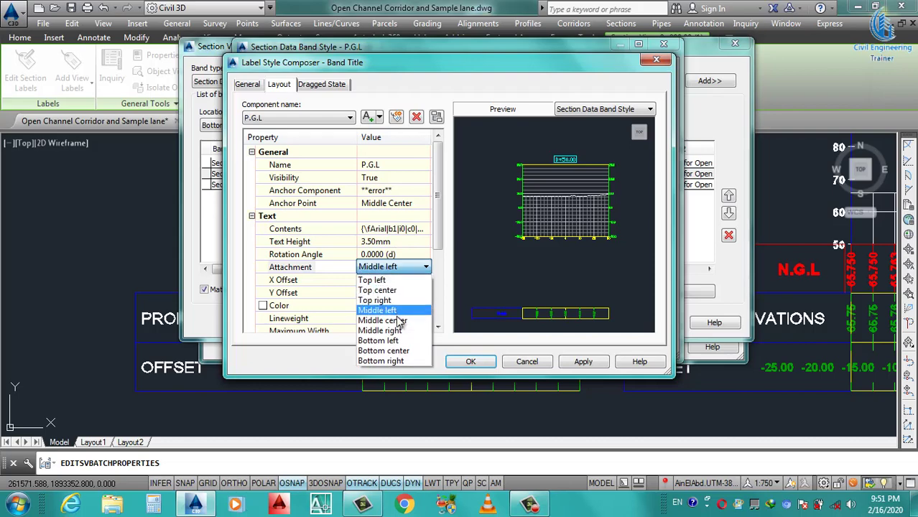
left_click(422, 320)
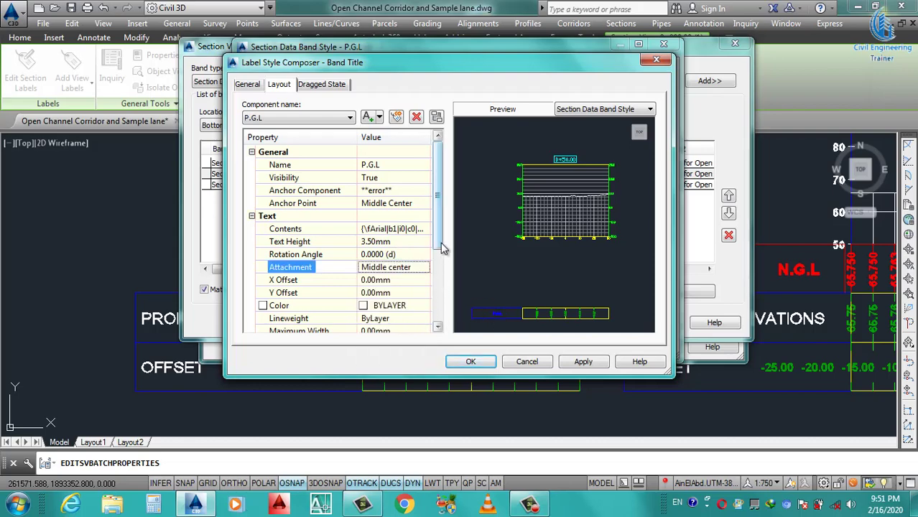
scroll(437, 273, "down", 2)
left_click(422, 257)
left_click(424, 256)
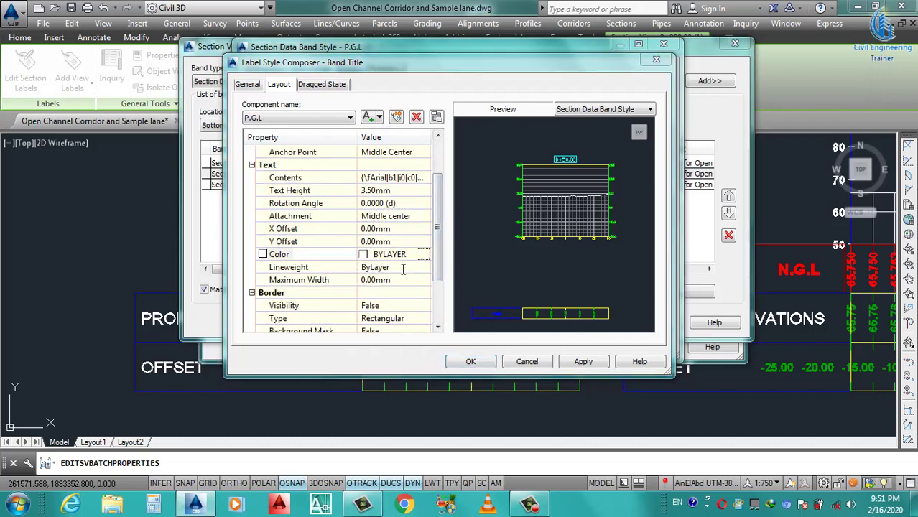
left_click(268, 292)
left_click(309, 369)
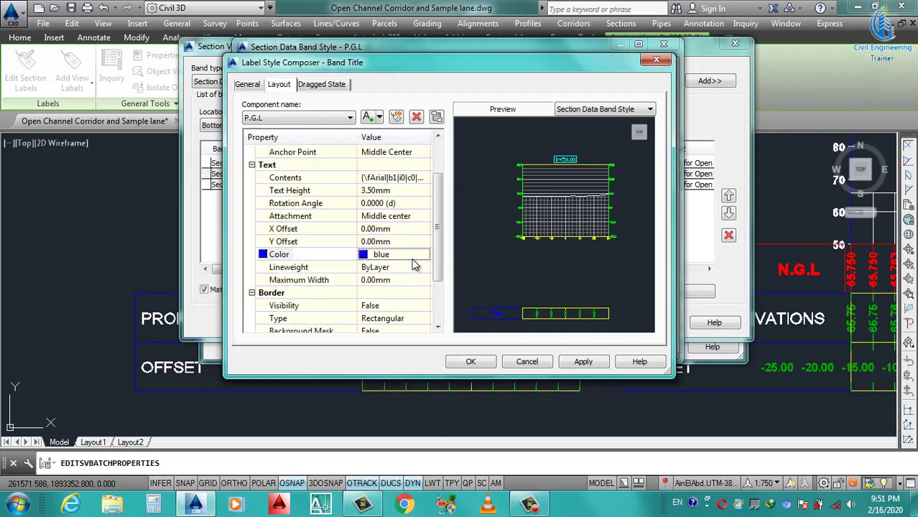
scroll(438, 302, "down", 1)
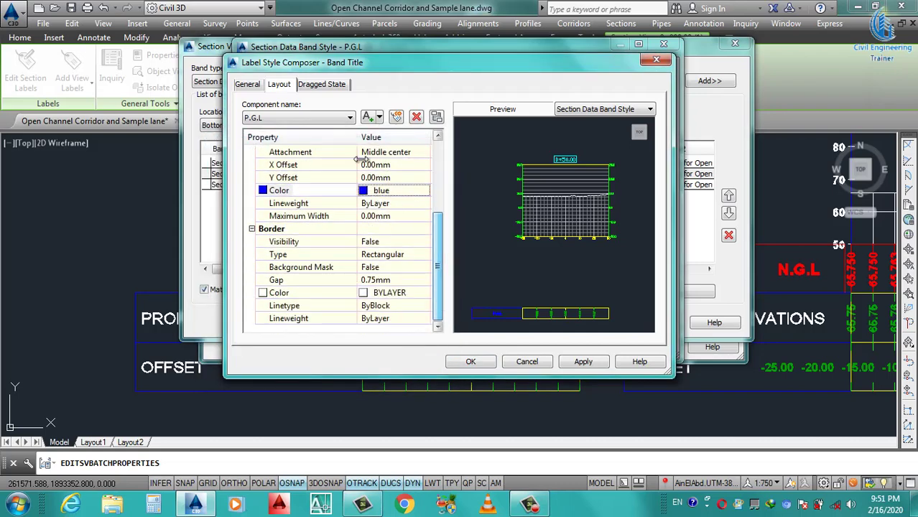
left_click(471, 362)
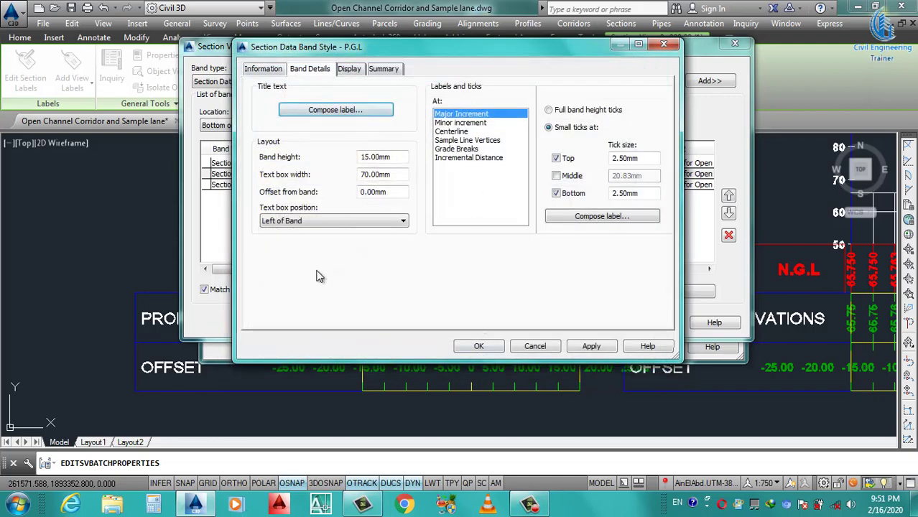
Step: Keep the major-increment labels anchored at Band Middle with middle center attachment
left_click(595, 221)
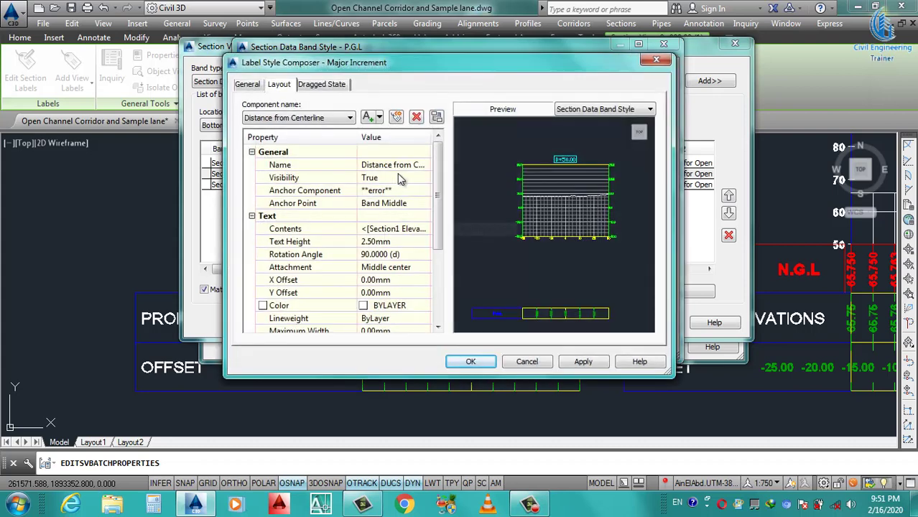
left_click(411, 203)
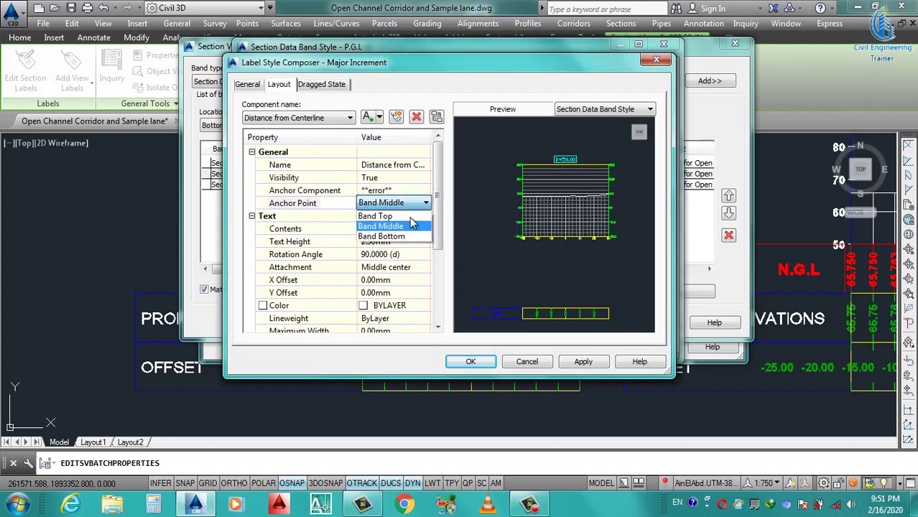
left_click(412, 226)
left_click(407, 267)
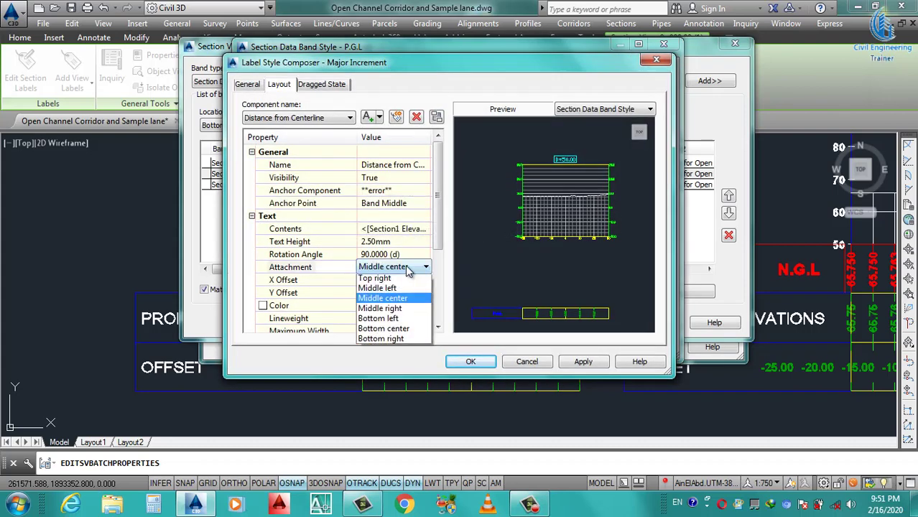
scroll(408, 287, "up", 1)
left_click(395, 308)
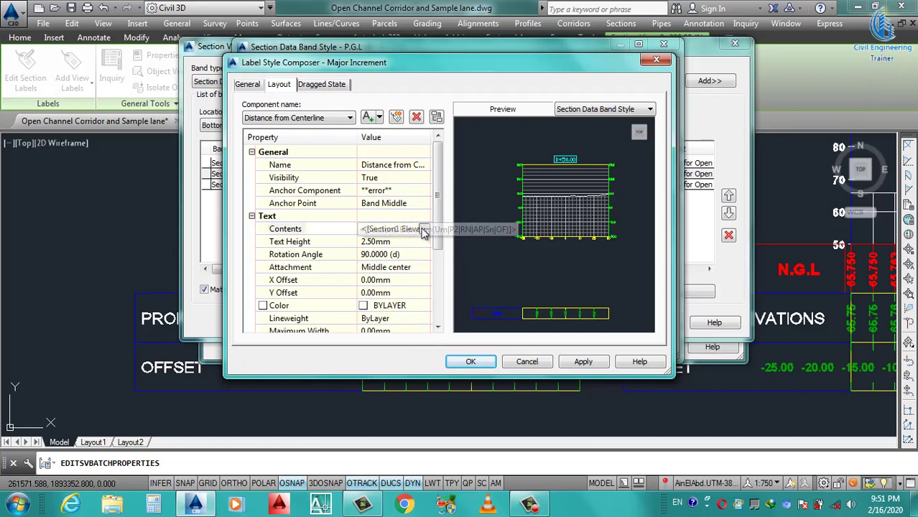
Step: Replace the label field with Section2 Elevation at 0.01 precision
left_click(424, 230)
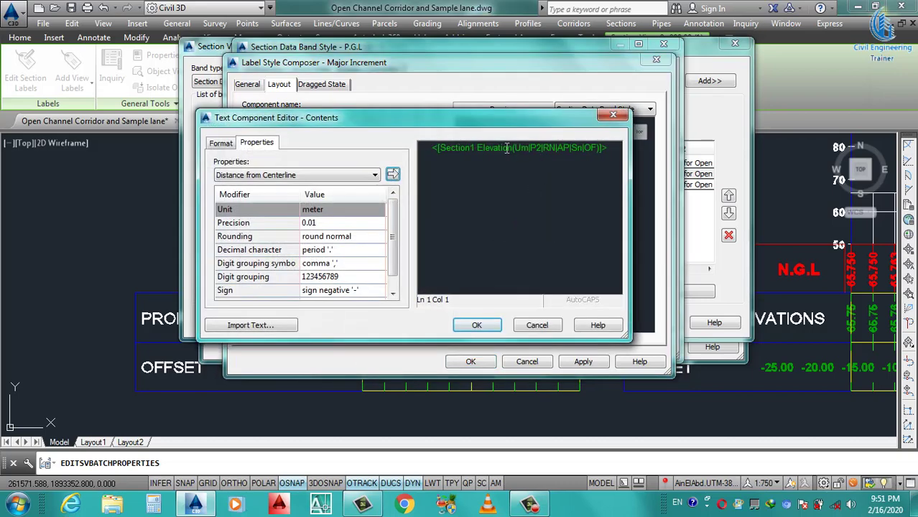
left_click(507, 153)
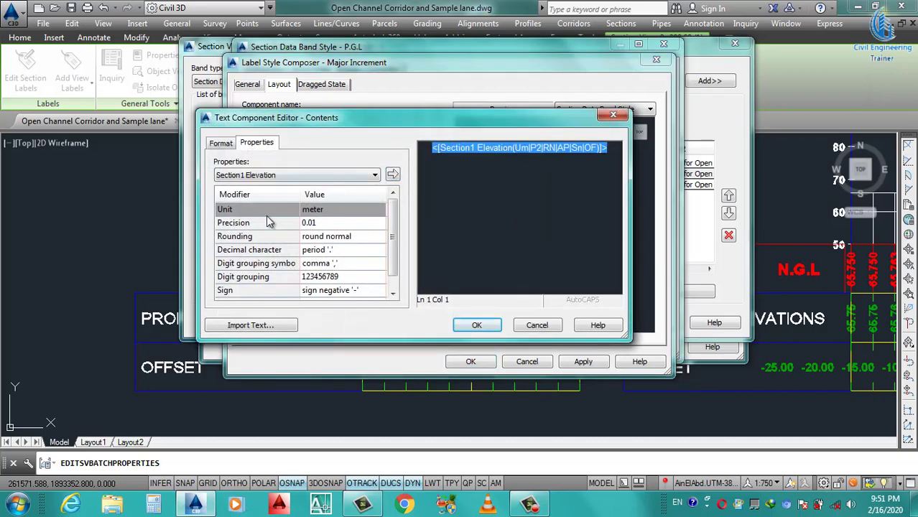
left_click(280, 177)
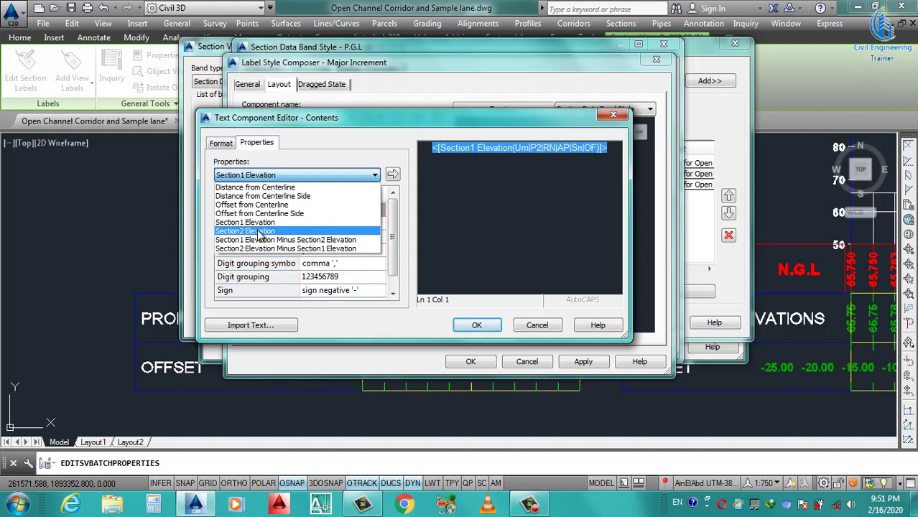
left_click(260, 232)
left_click(314, 224)
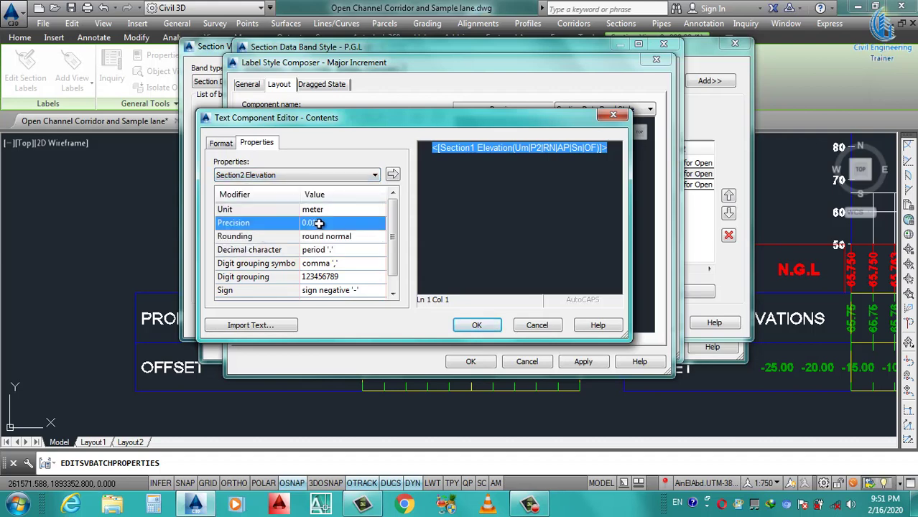
left_click(316, 223)
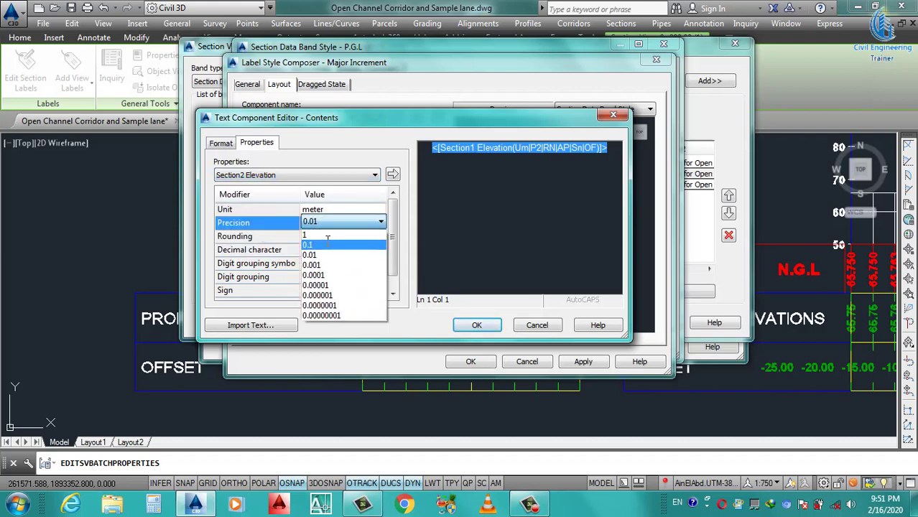
left_click(321, 256)
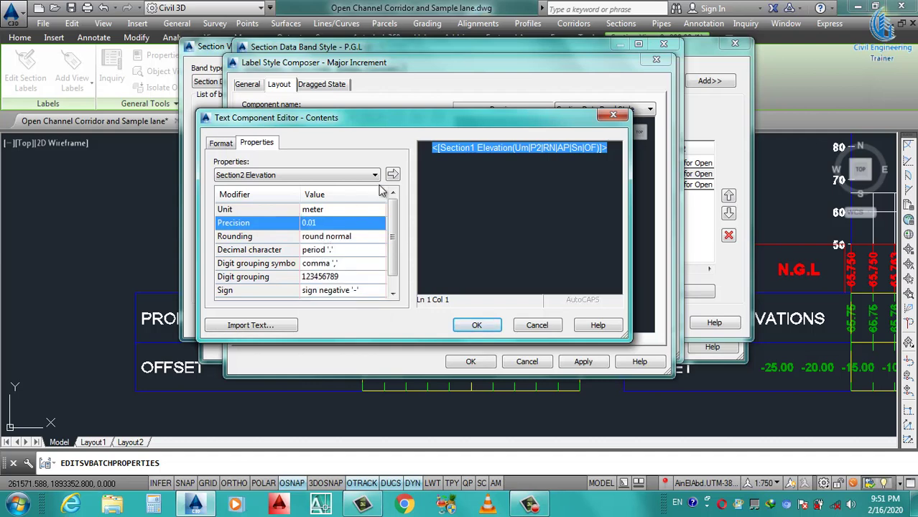
left_click(393, 176)
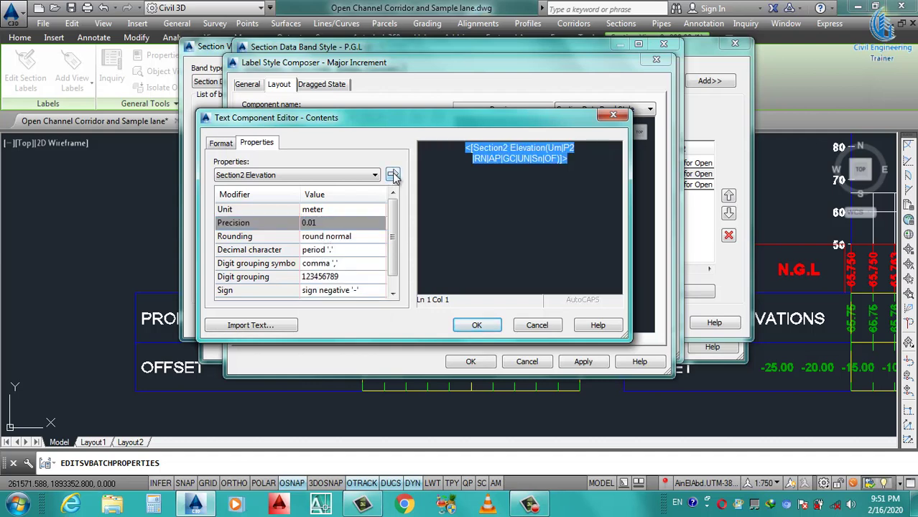
Step: Make the label text and component colour blue, then apply the changes
left_click(221, 143)
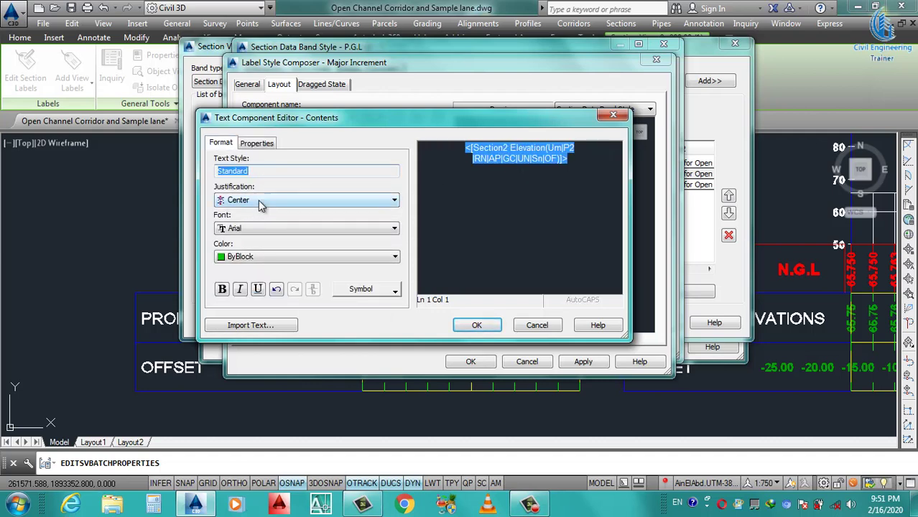
left_click(255, 257)
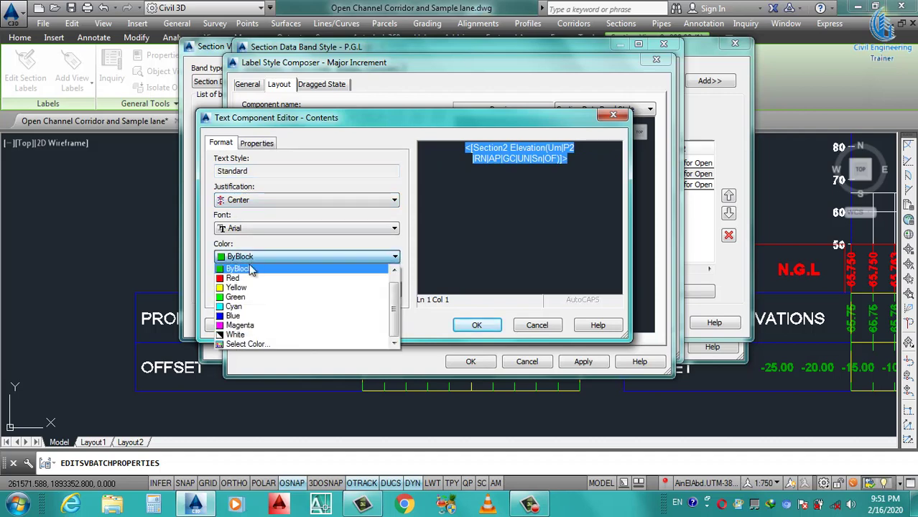
left_click(236, 316)
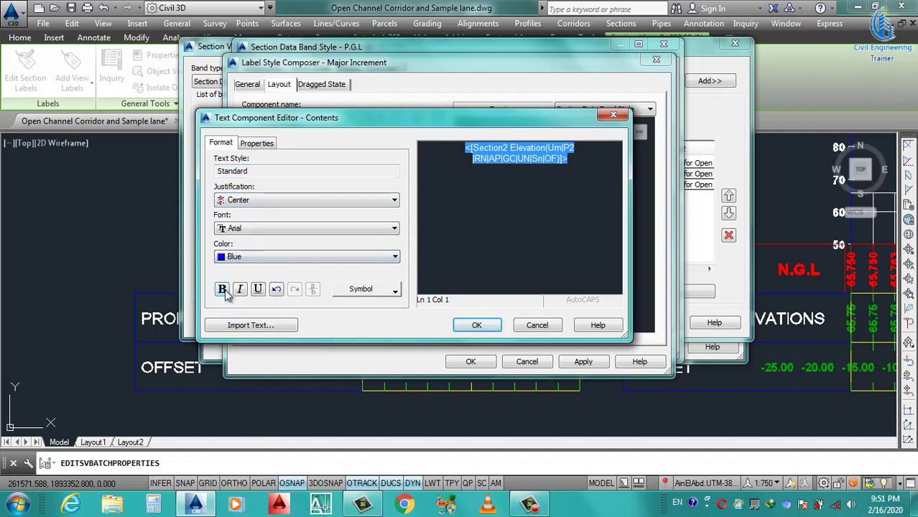
left_click(471, 324)
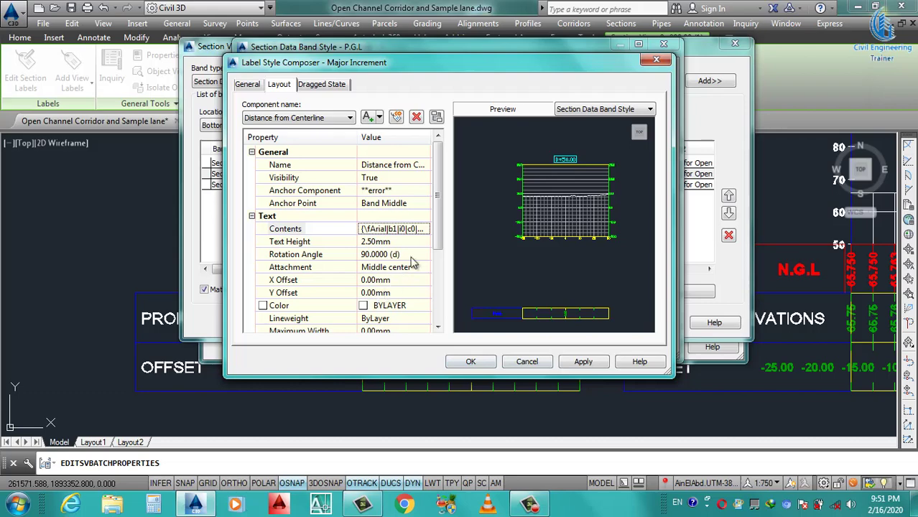
scroll(434, 244, "down", 2)
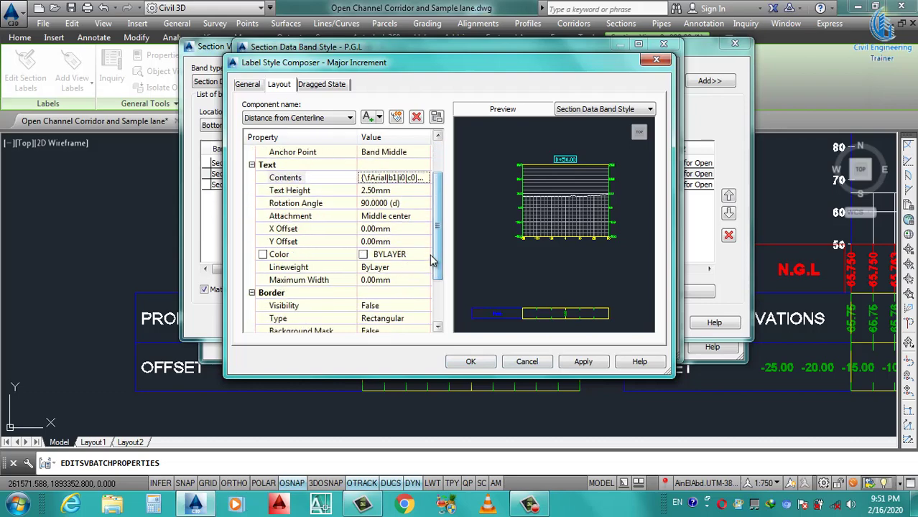
left_click(423, 255)
left_click(268, 293)
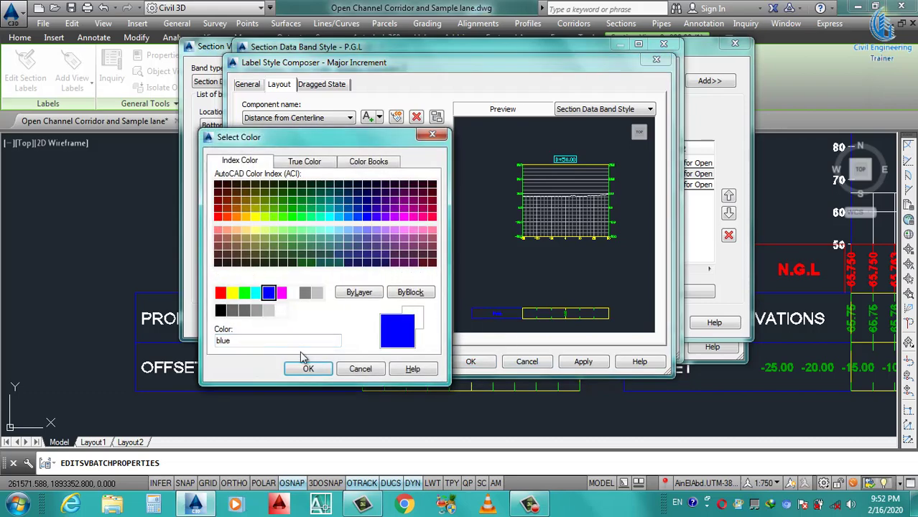
key("Return")
left_click(583, 363)
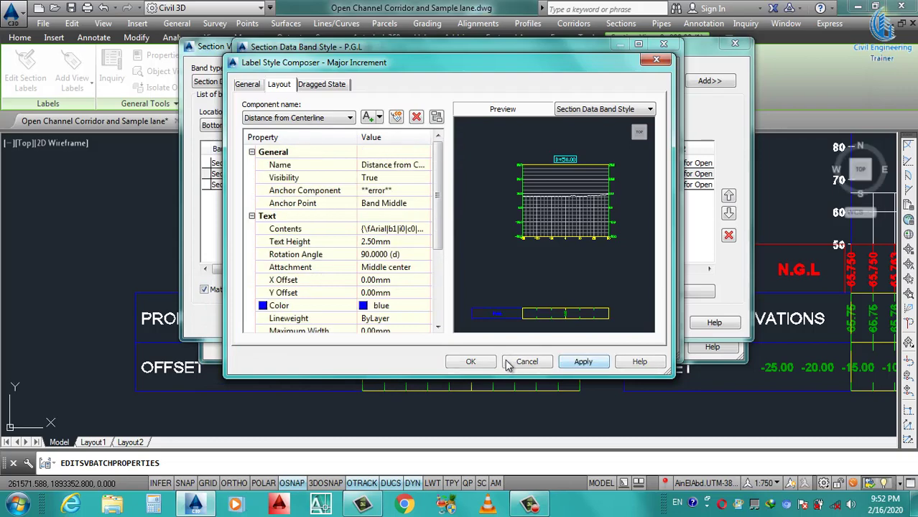
Step: Give the P.G.L band title a 28 mm text box width and a 2 mm band offset
left_click(471, 362)
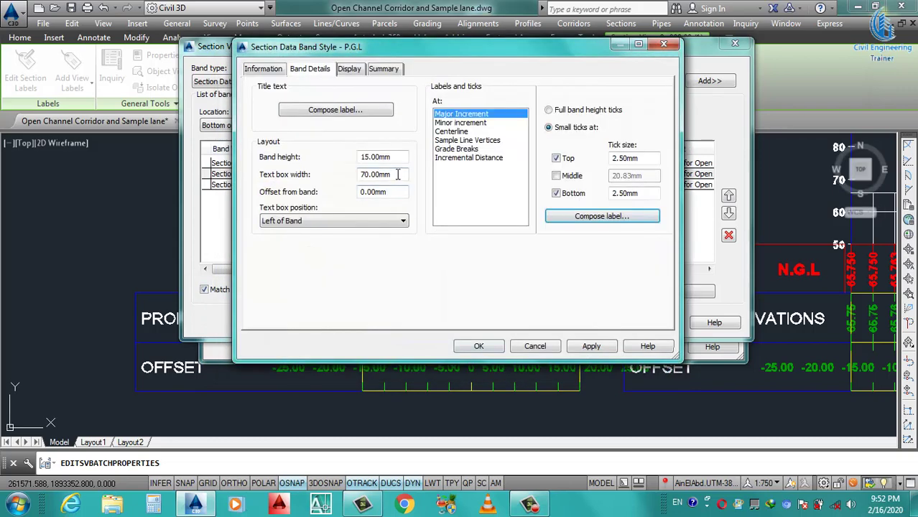
double_click(397, 174)
type("28")
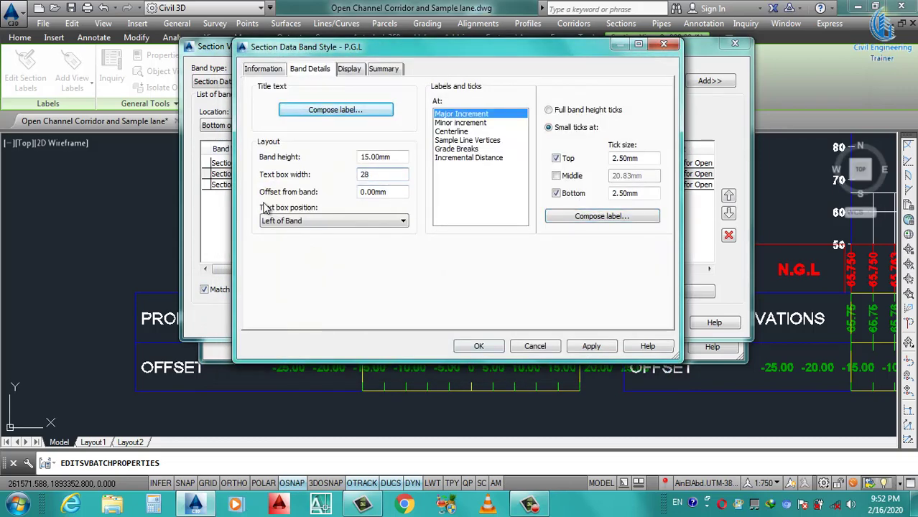
key("Tab")
type("2")
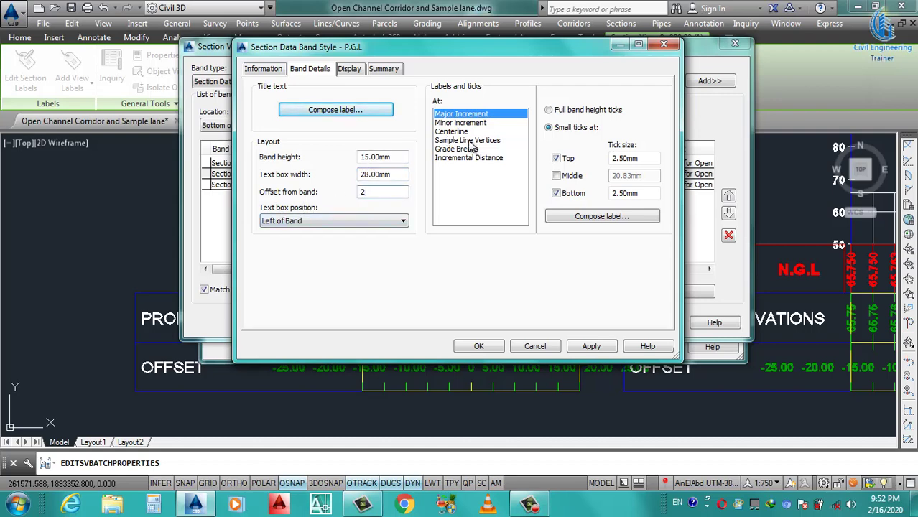
left_click(587, 346)
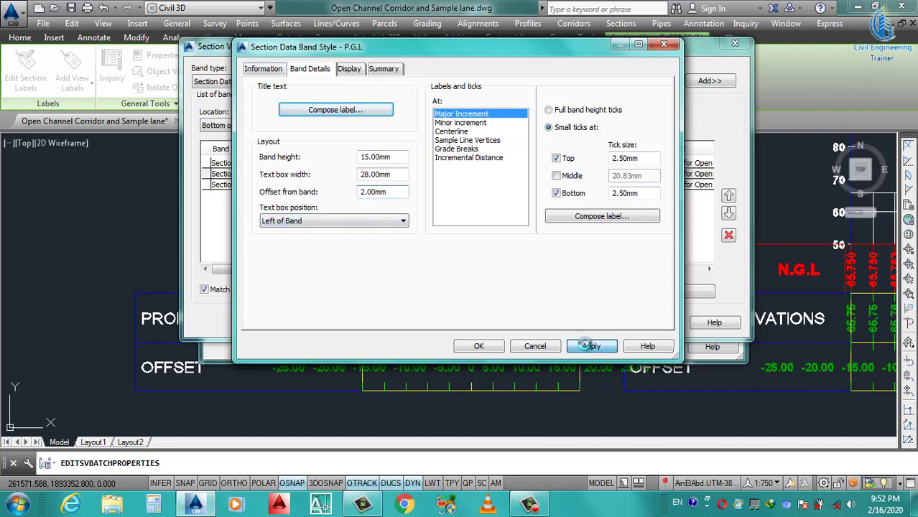
Step: Colour the P.G.L band border and the major-increment ticks blue
left_click(352, 72)
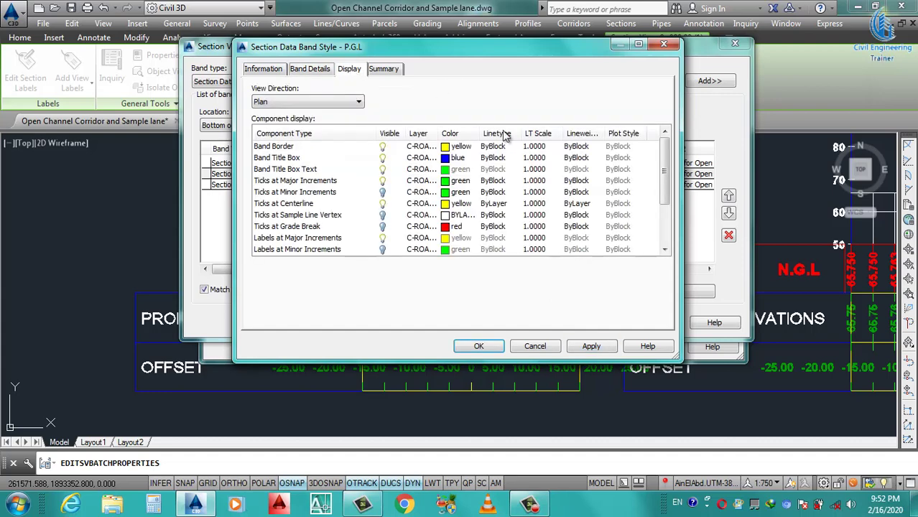
left_click(445, 147)
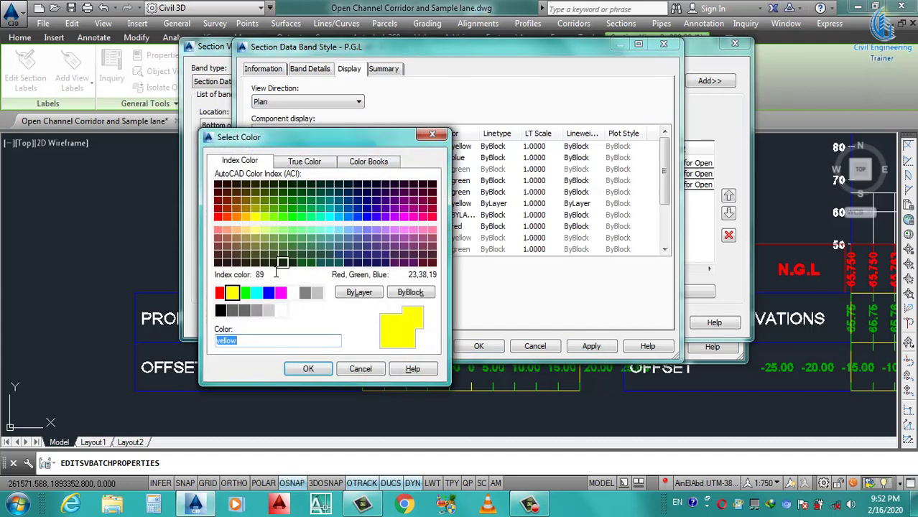
left_click(269, 293)
left_click(308, 368)
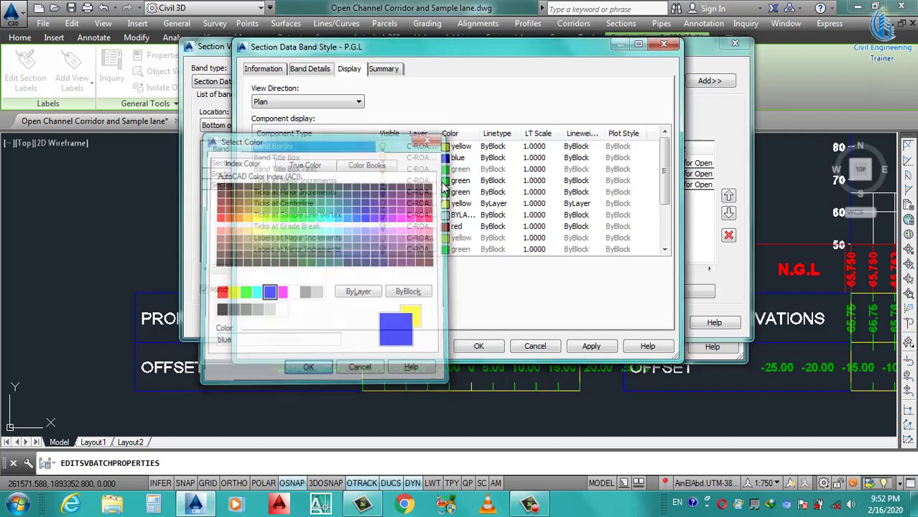
left_click(445, 170)
left_click(445, 180)
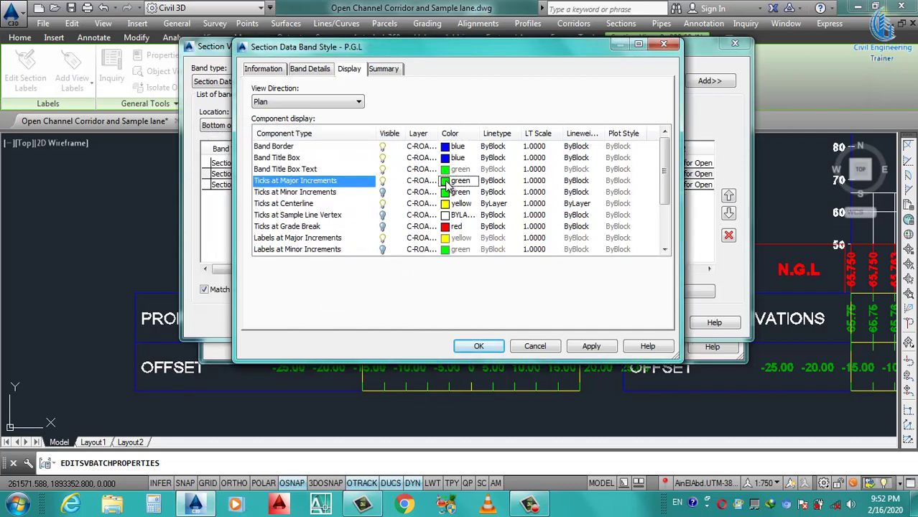
left_click(446, 180)
left_click(269, 293)
left_click(308, 368)
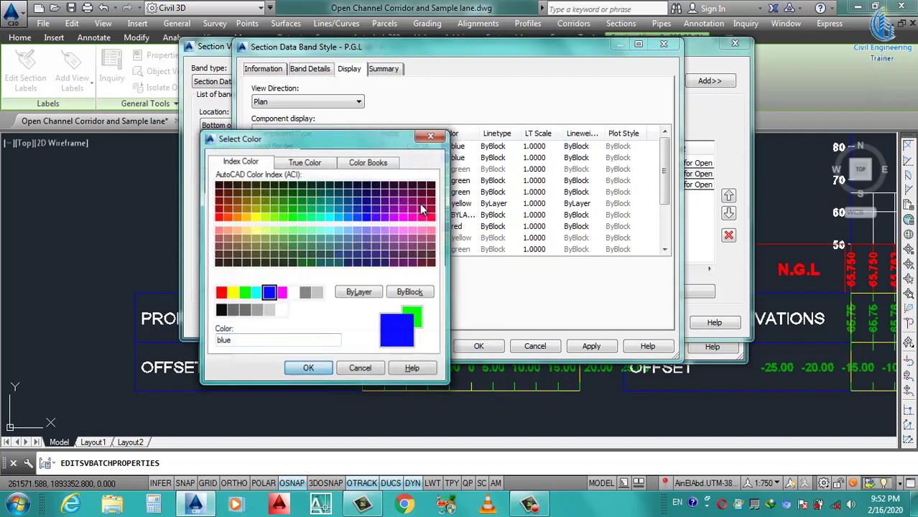
Step: Colour the centerline ticks blue, save the P.G.L style and assign it to the second band
left_click(446, 203)
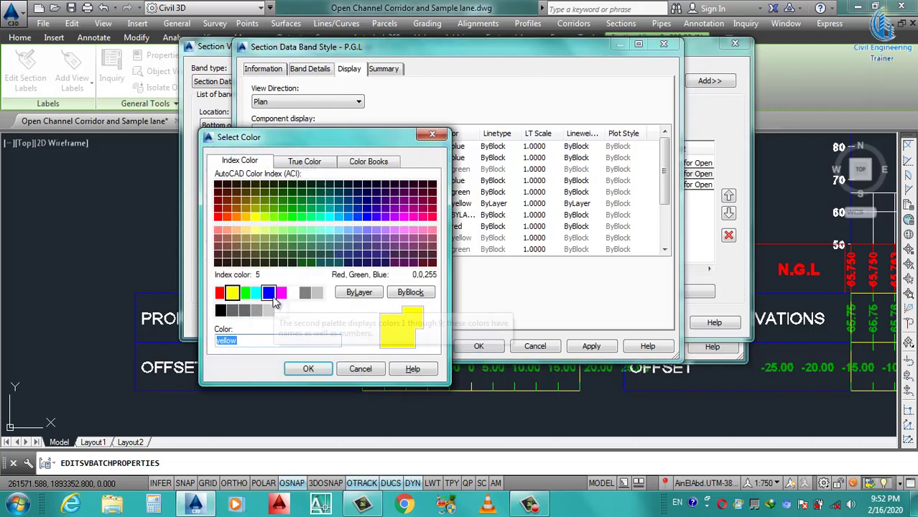
left_click(269, 293)
key("Return")
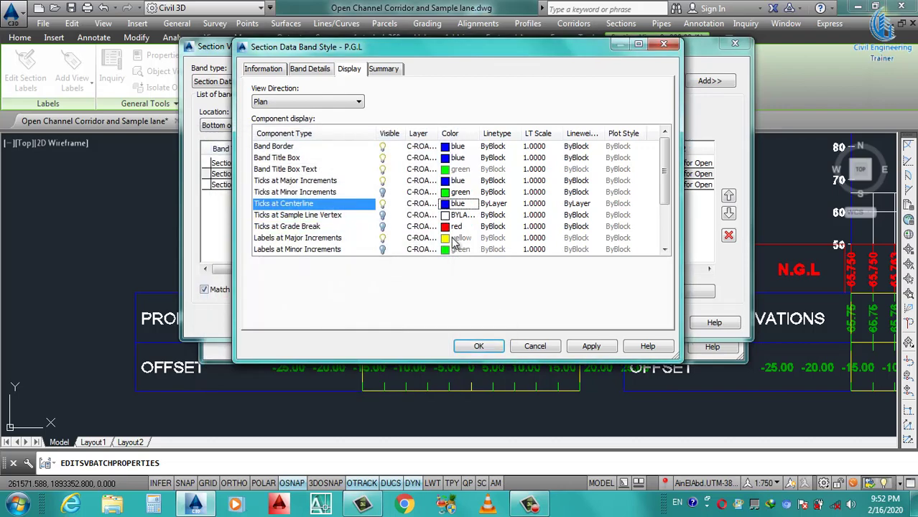
left_click(446, 239)
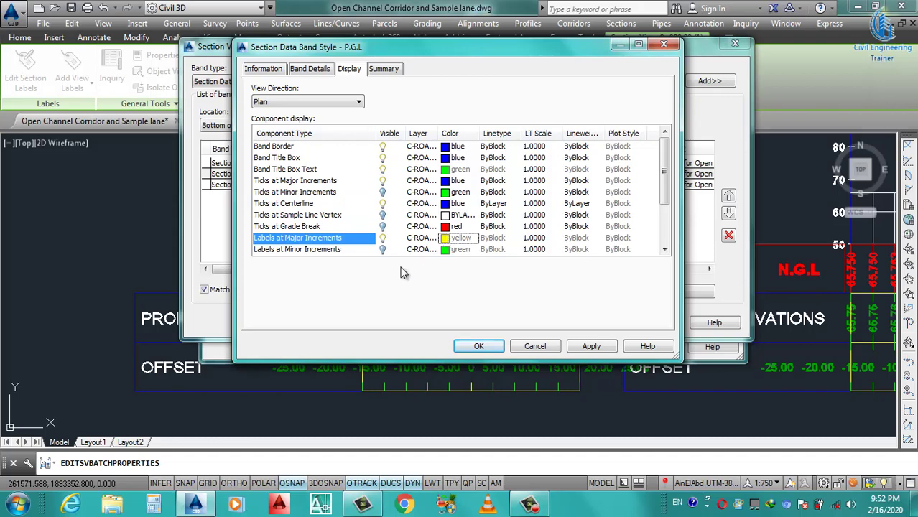
left_click(478, 345)
left_click(414, 206)
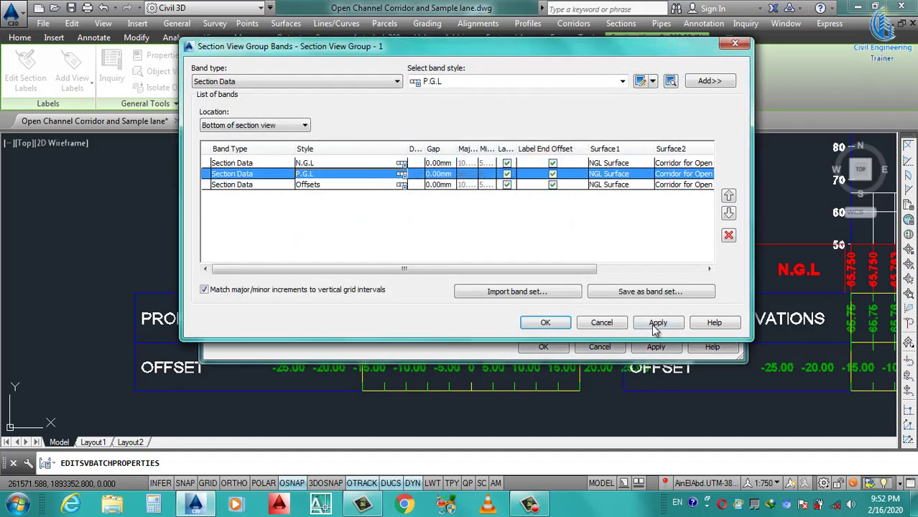
Step: Apply the band changes, then open the Offsets band style and select its name on the Information page
left_click(656, 324)
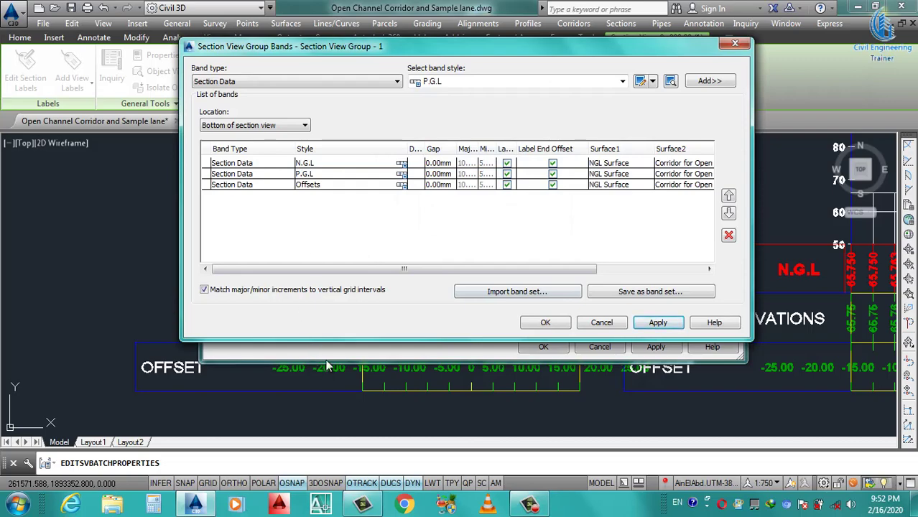
left_click_drag(307, 49, 325, 37)
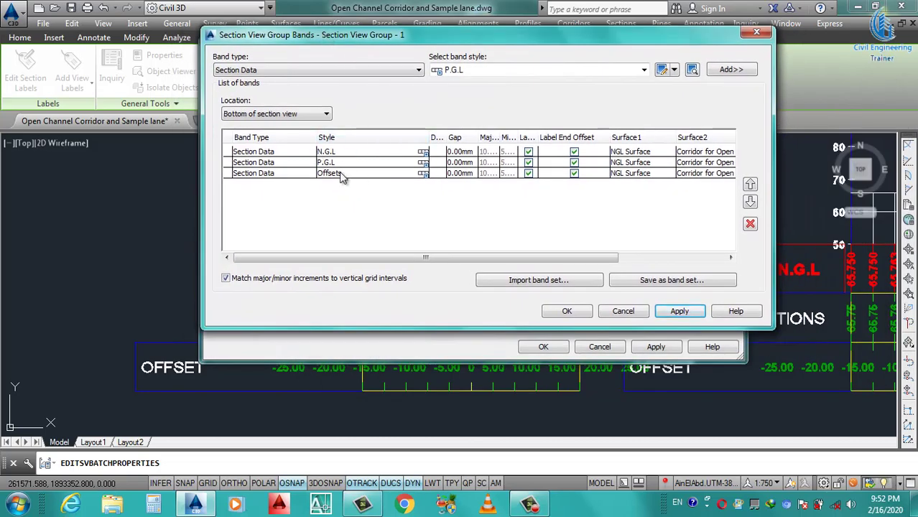
left_click(424, 175)
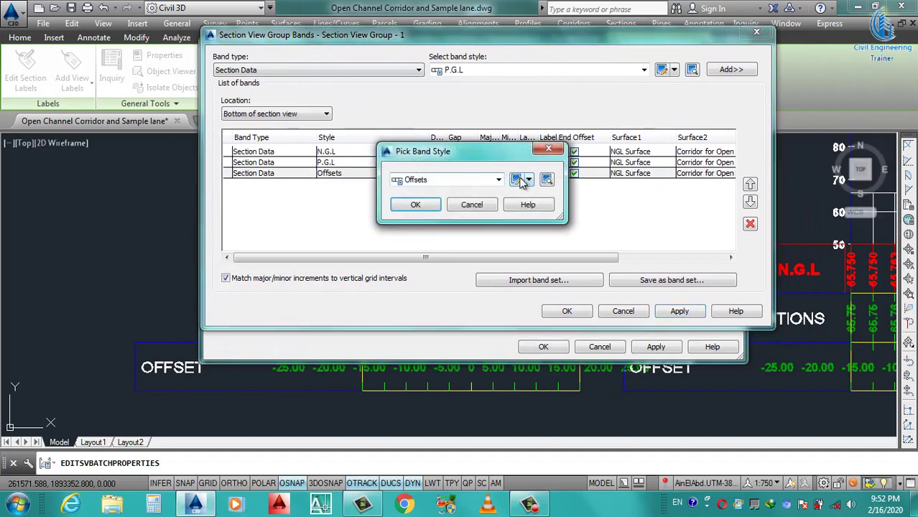
left_click(521, 182)
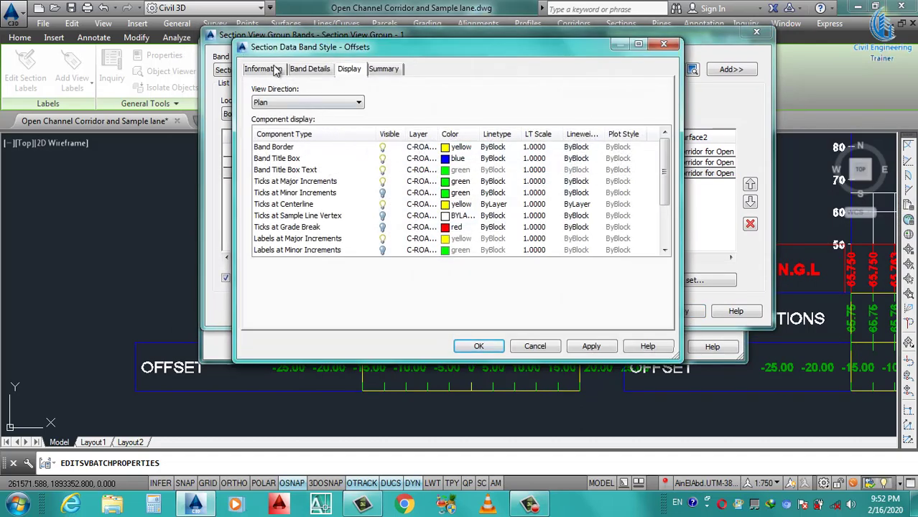
left_click(277, 70)
left_click_drag(289, 101, 234, 108)
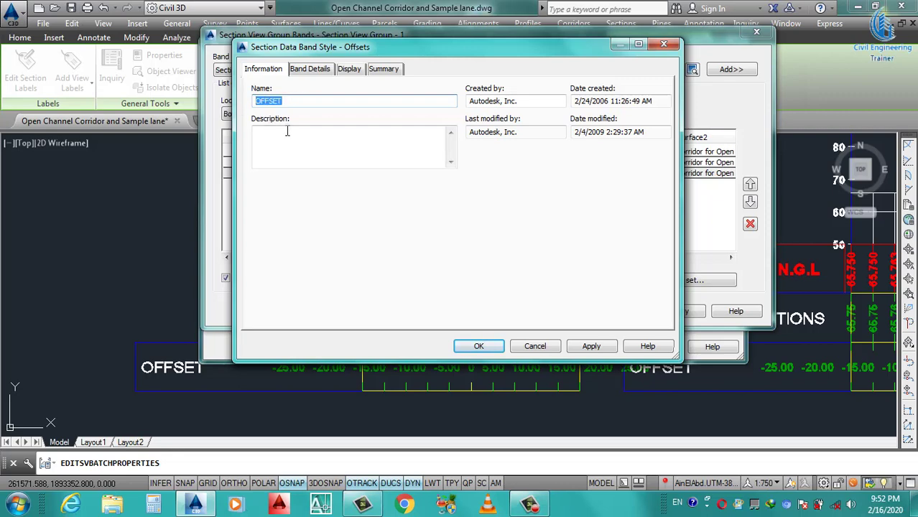
Step: Rename the title text component to OFFSET and anchor and attach it at Middle center
left_click(316, 70)
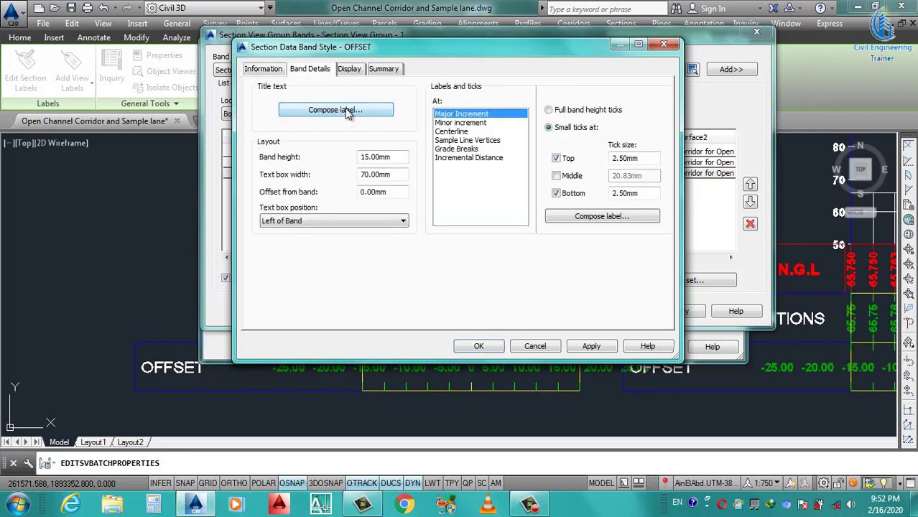
left_click(350, 112)
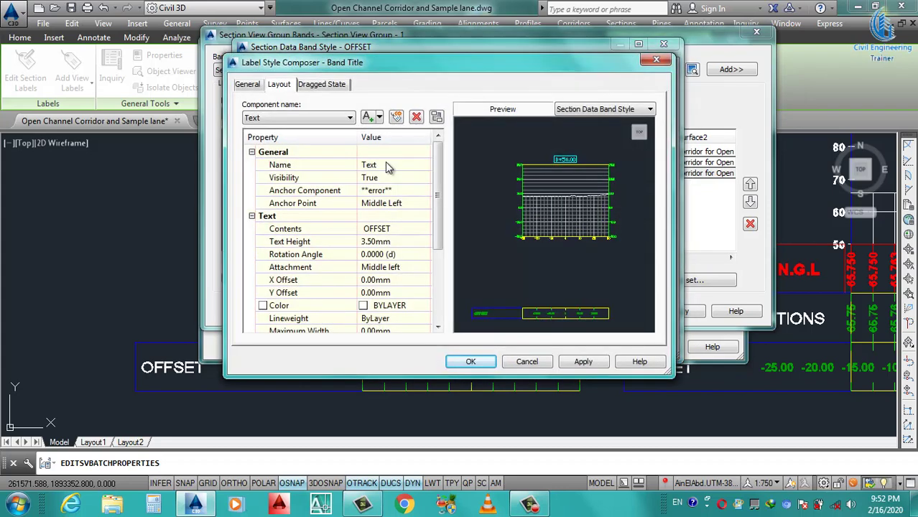
left_click(393, 164)
type("OFFSET")
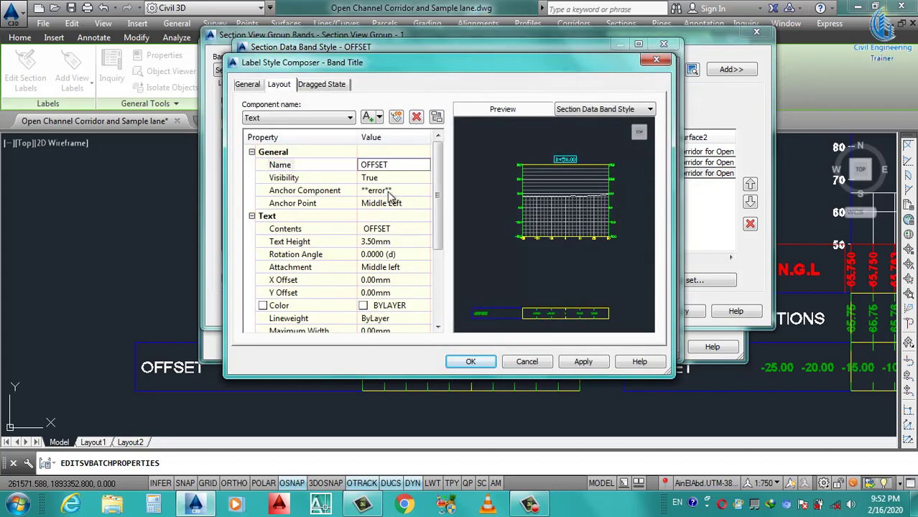
left_click(394, 204)
left_click(399, 203)
left_click(401, 260)
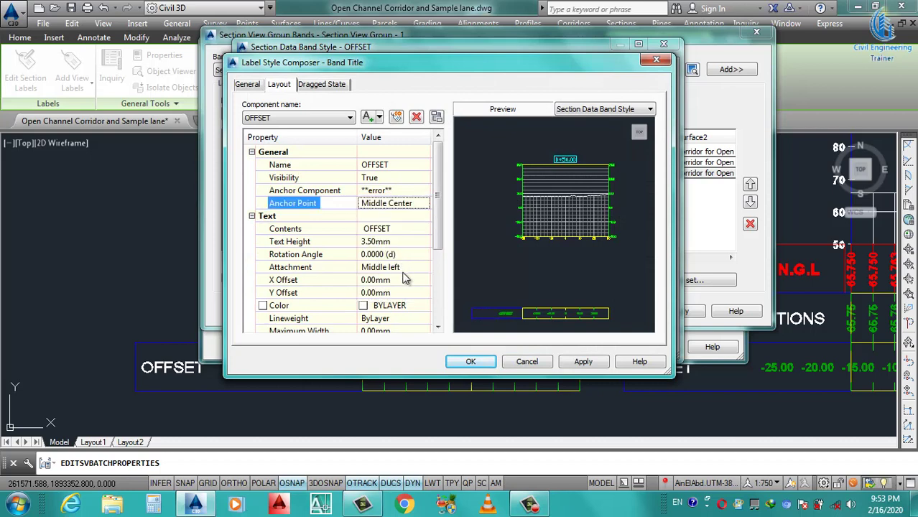
left_click(403, 267)
left_click(426, 268)
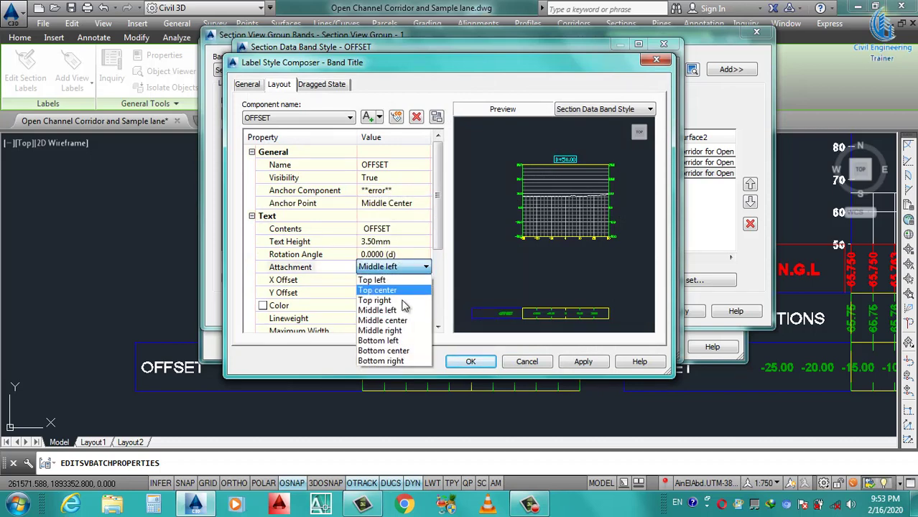
left_click(391, 320)
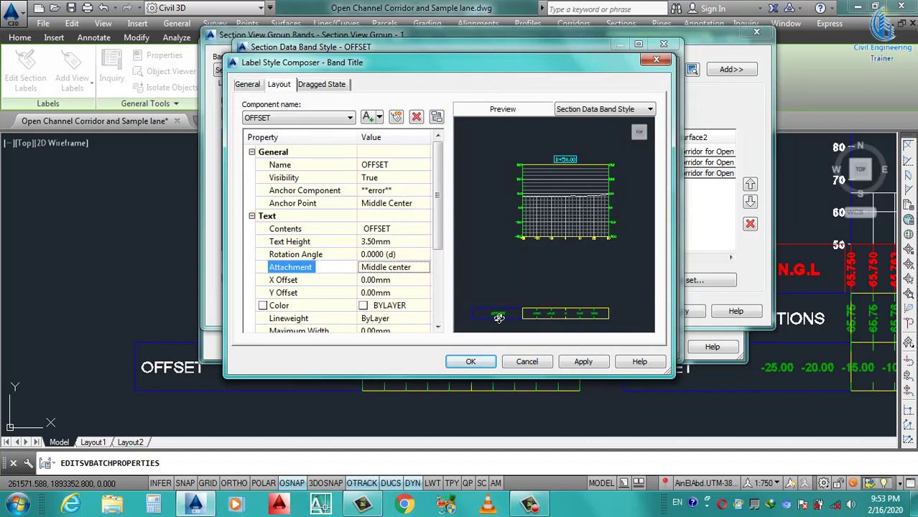
Step: Centre-justify the OFFSET title contents and make the text white
left_click(412, 231)
left_click(428, 230)
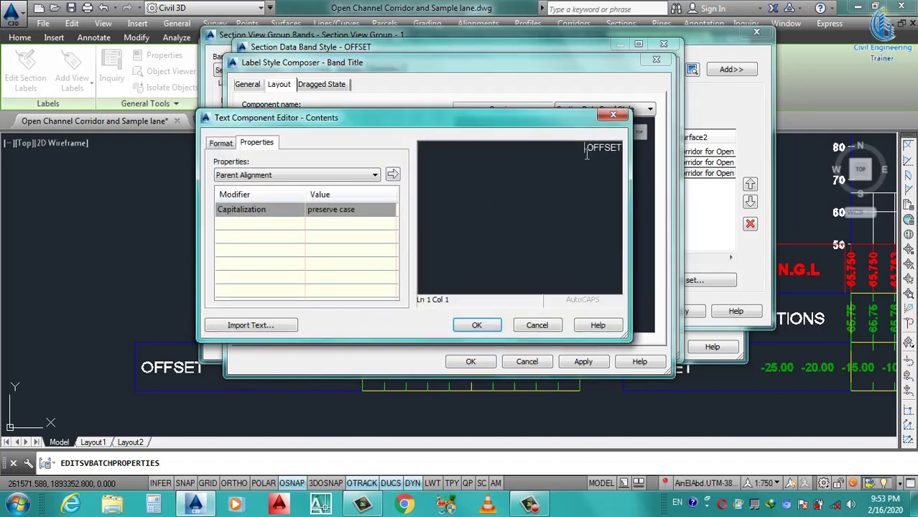
double_click(588, 151)
left_click(220, 143)
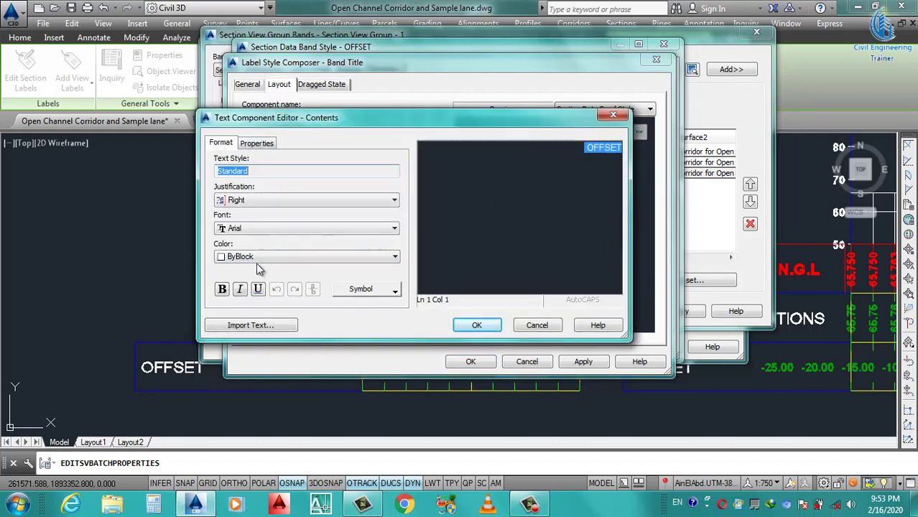
left_click(262, 201)
left_click(244, 219)
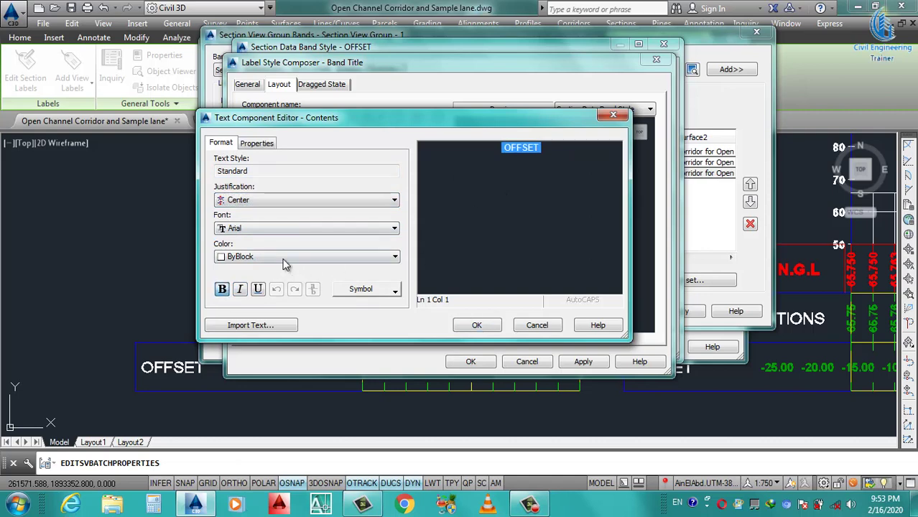
left_click(283, 262)
left_click(251, 332)
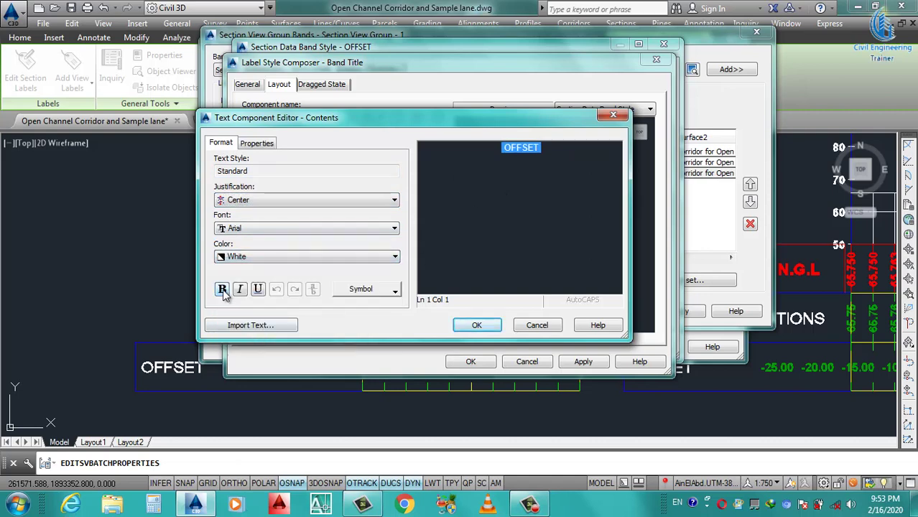
left_click(477, 327)
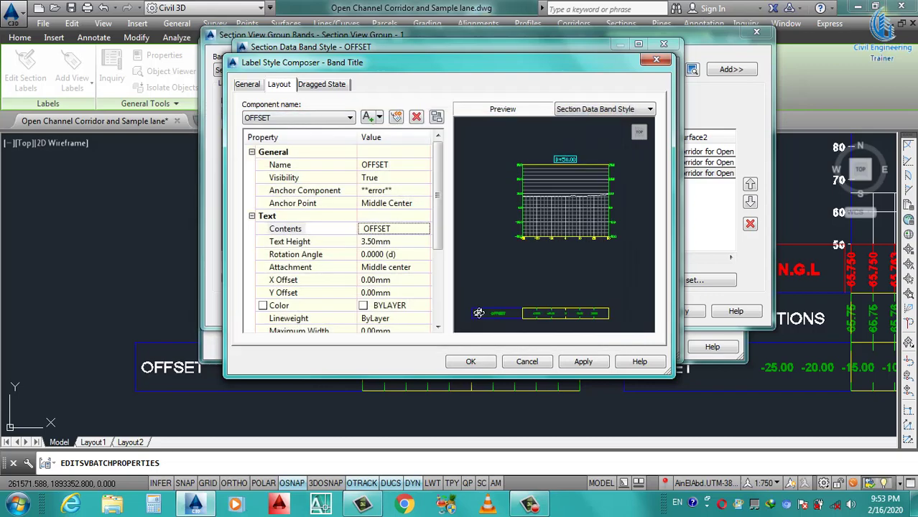
left_click(424, 229)
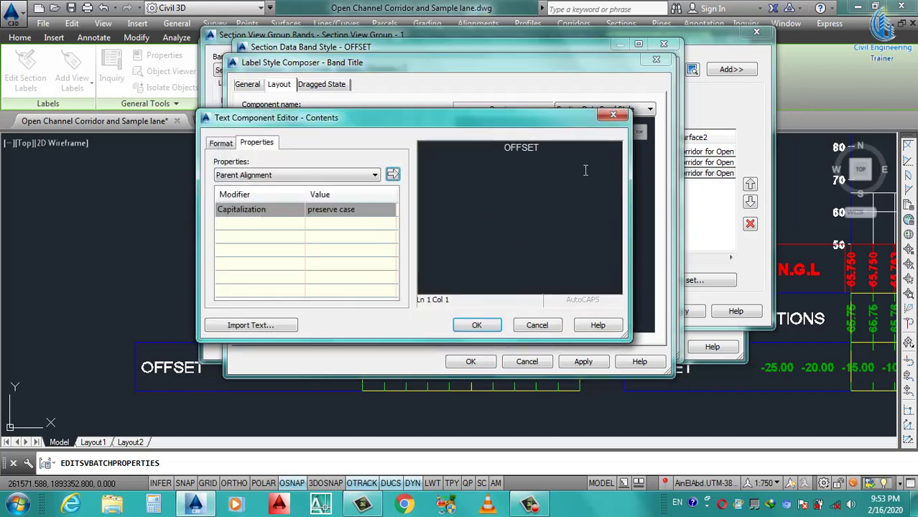
left_click(223, 145)
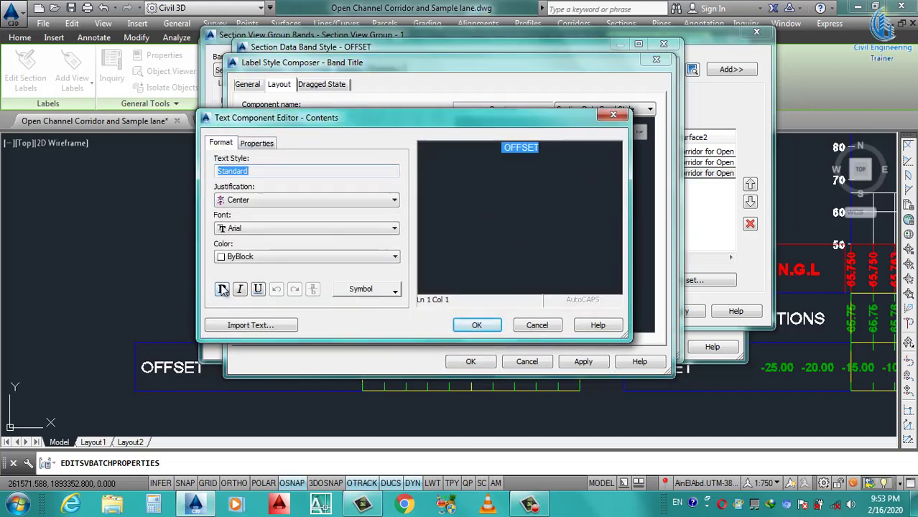
left_click(470, 327)
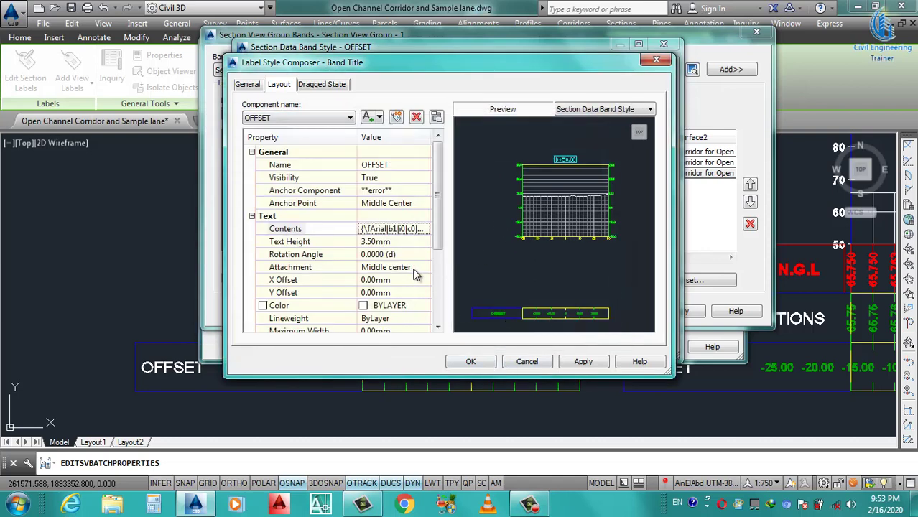
Step: Set the title component colour to white and close the label composer
left_click(410, 309)
left_click(424, 306)
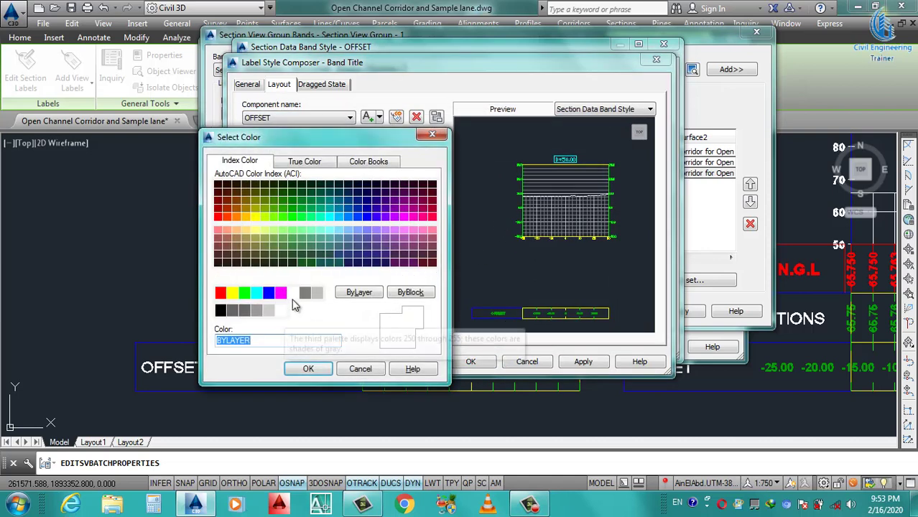
left_click(292, 292)
left_click(308, 369)
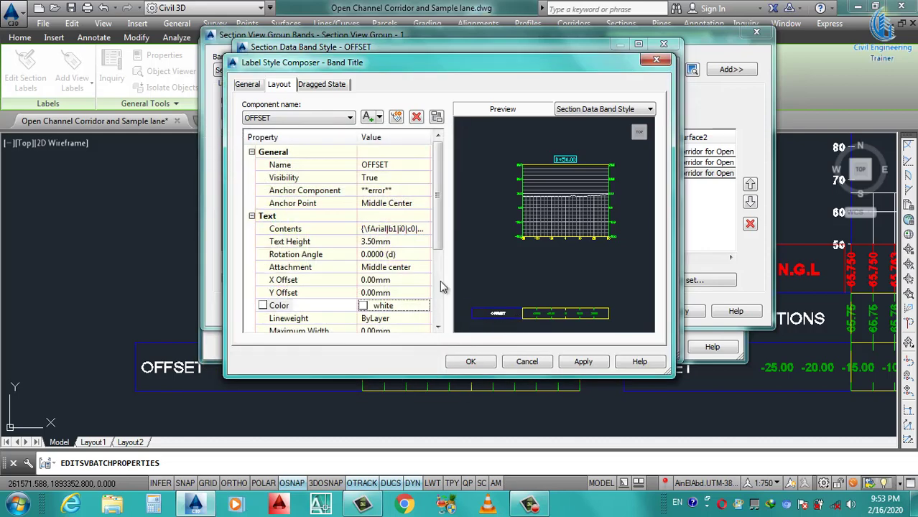
left_click(582, 362)
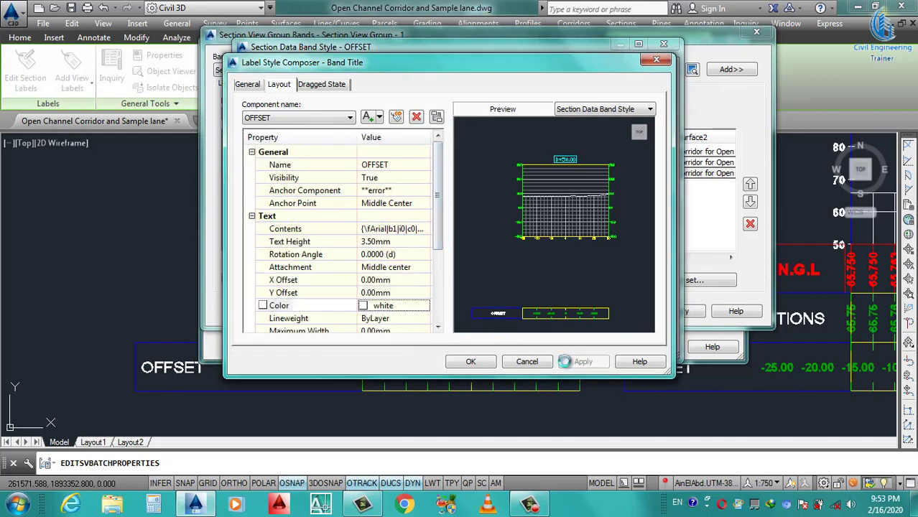
left_click(471, 362)
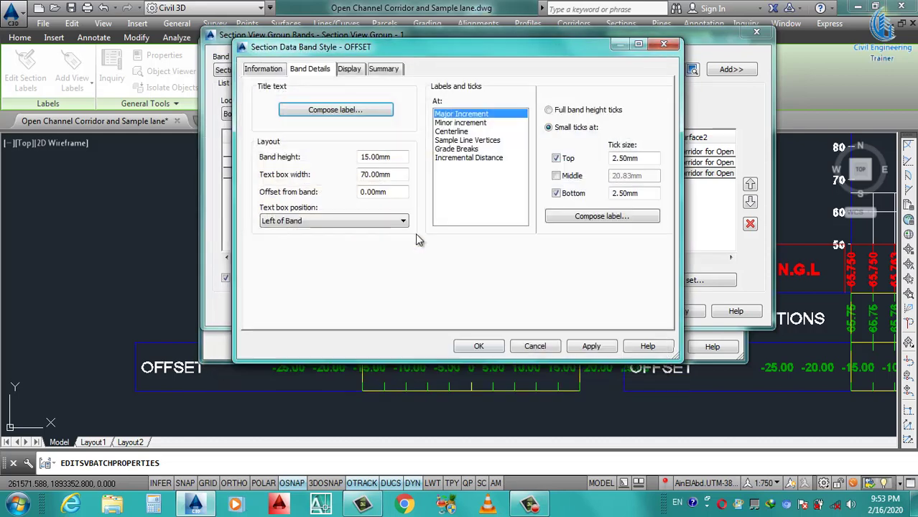
Step: Compose the major-increment label, keeping offset labels anchored and attached at middle centre
double_click(399, 175)
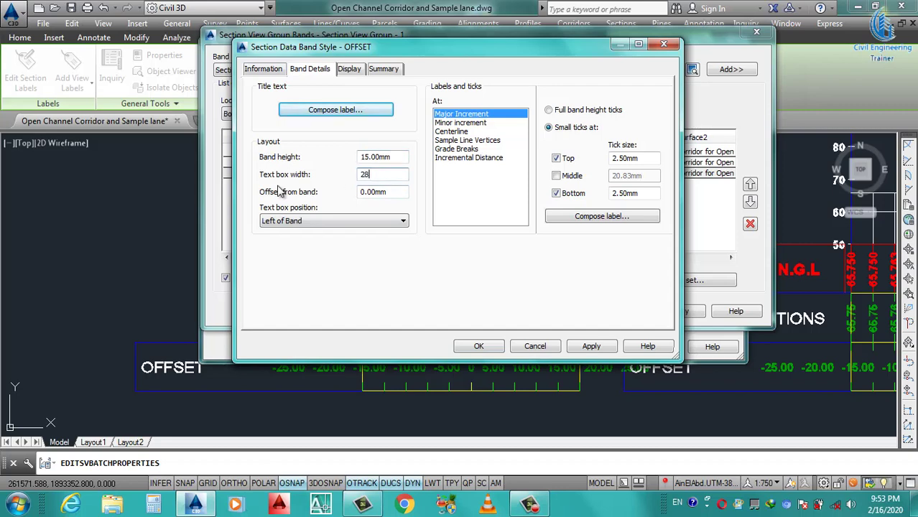
double_click(388, 192)
type("2")
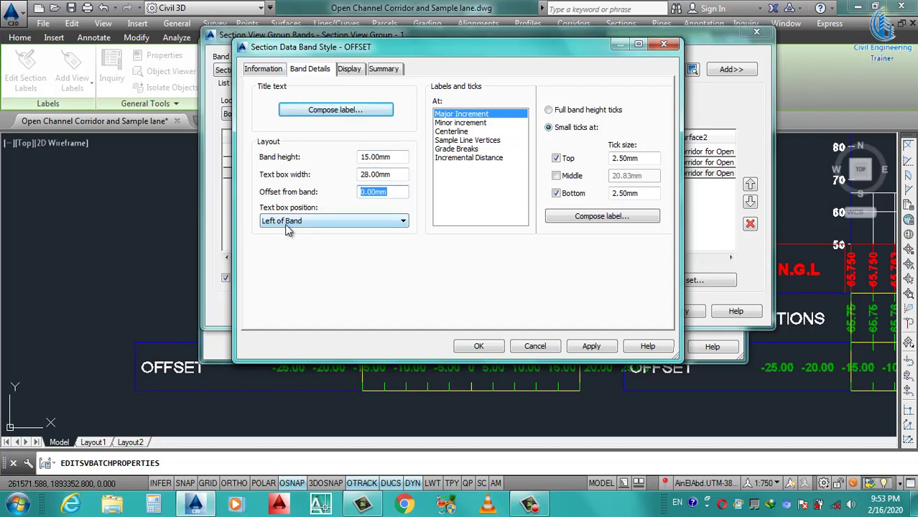
left_click(586, 217)
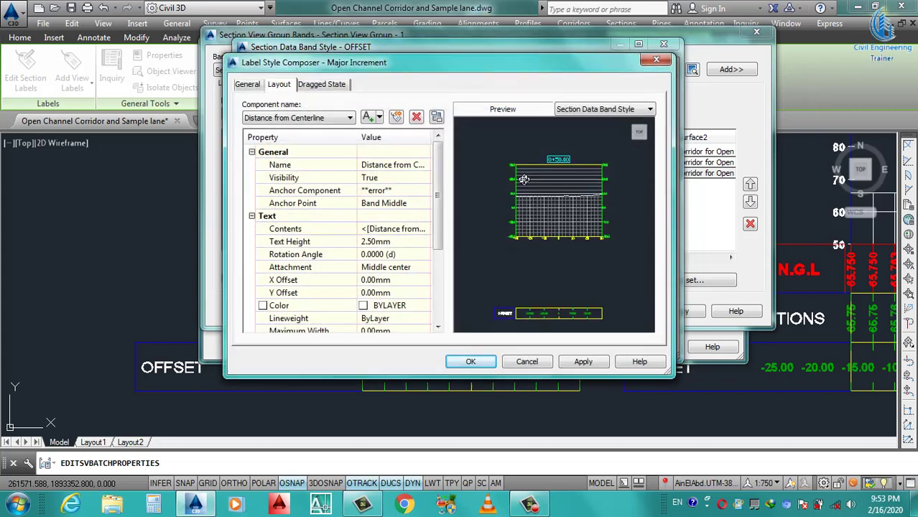
left_click(408, 205)
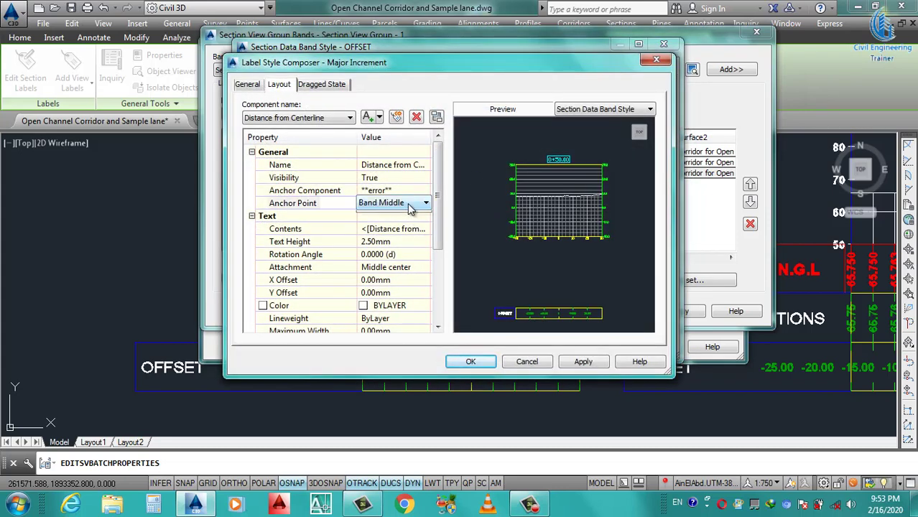
left_click(424, 203)
left_click(399, 230)
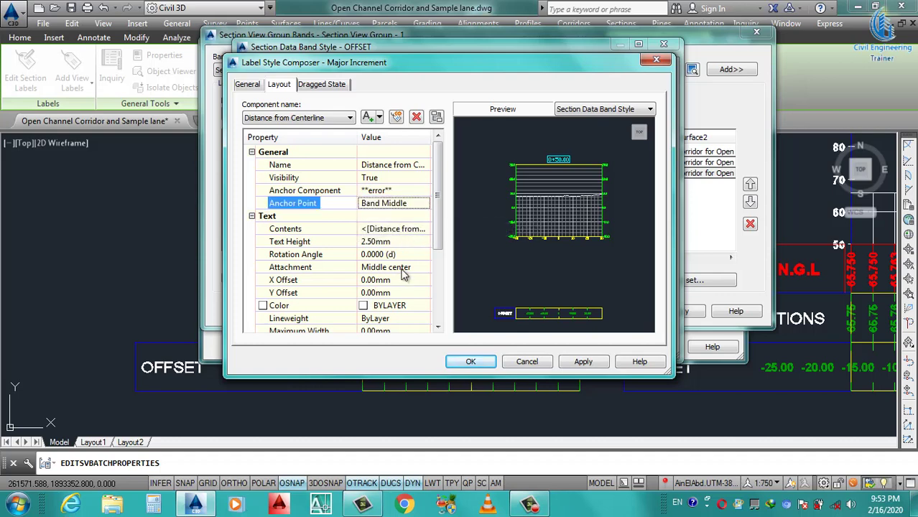
left_click(399, 268)
left_click(426, 267)
left_click(401, 320)
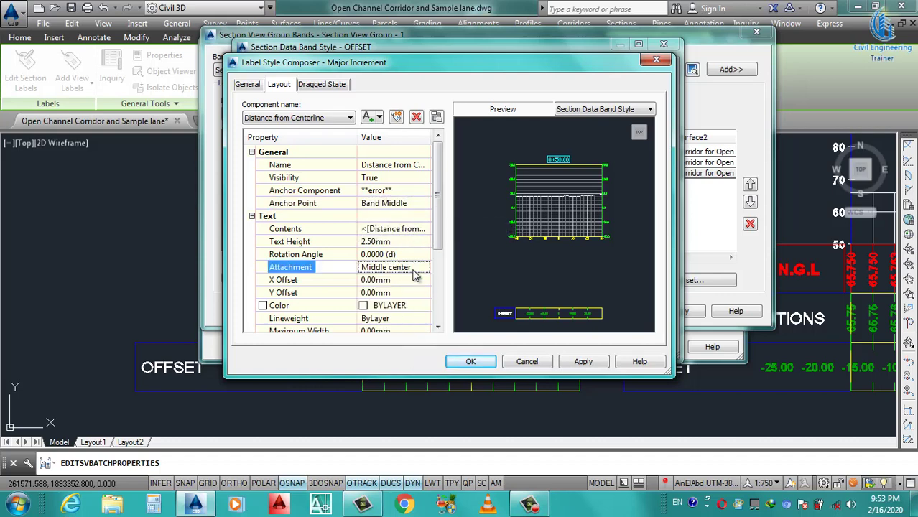
left_click(422, 230)
left_click(423, 230)
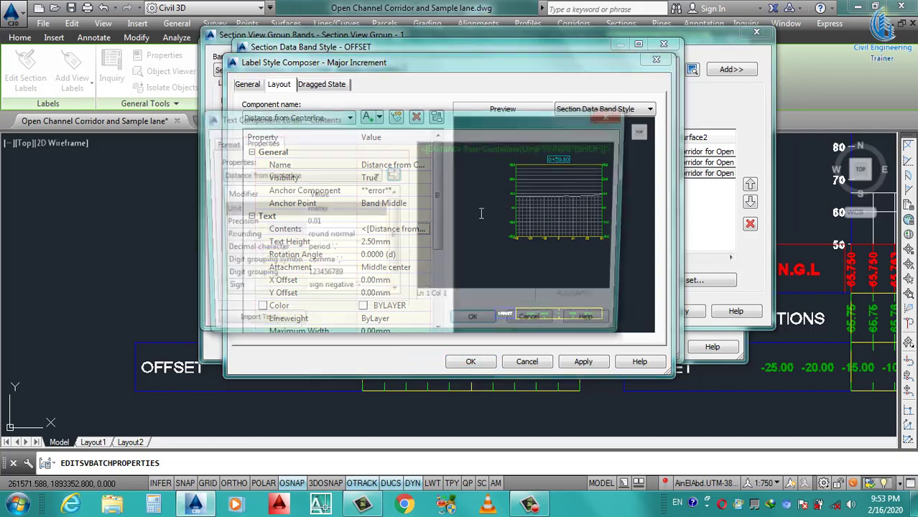
left_click(508, 152)
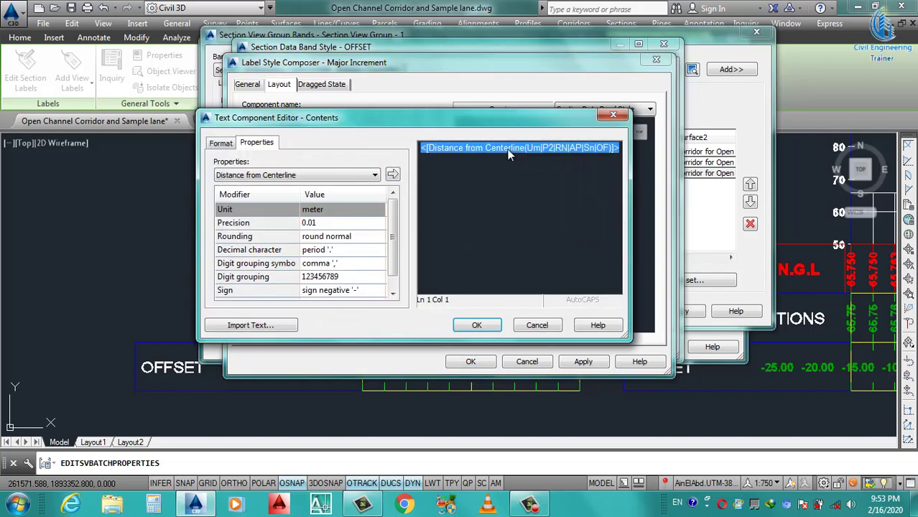
Step: Round offset label values to whole numbers and make the text bold and white
left_click(323, 223)
left_click(323, 223)
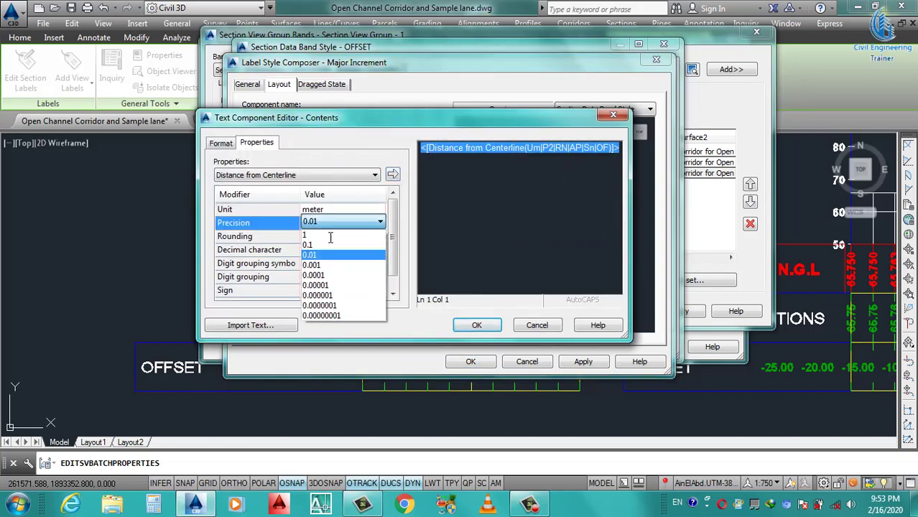
left_click(313, 235)
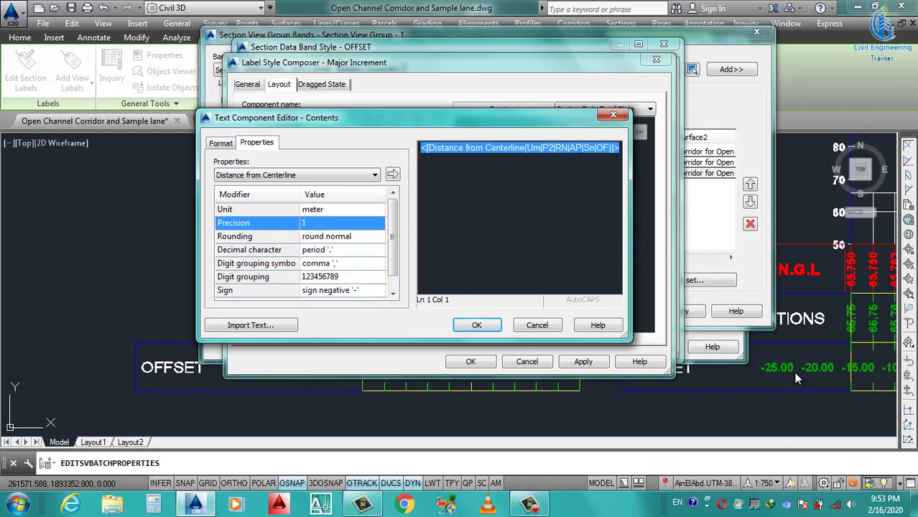
left_click(392, 175)
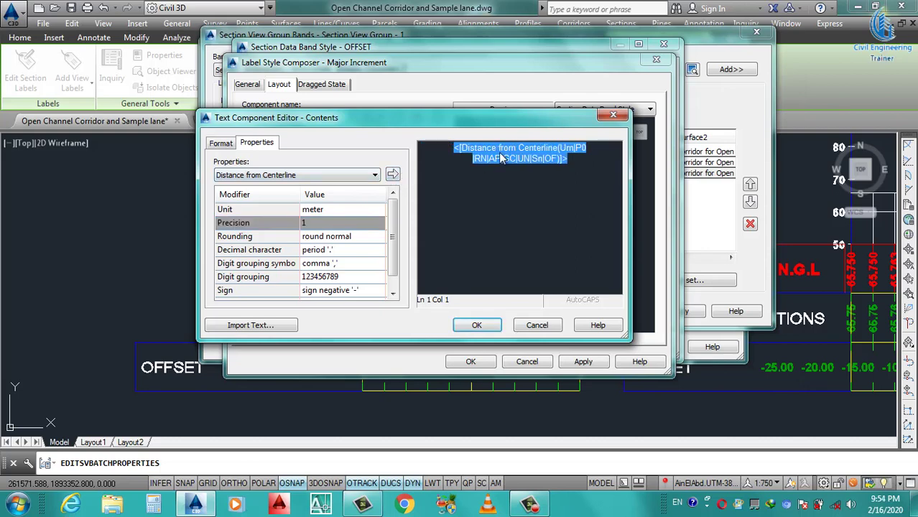
left_click(231, 146)
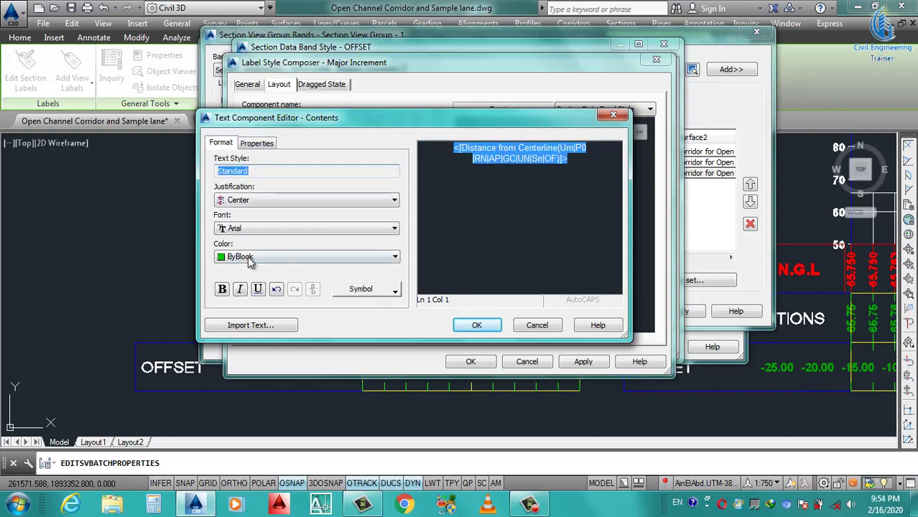
left_click(250, 256)
left_click(236, 335)
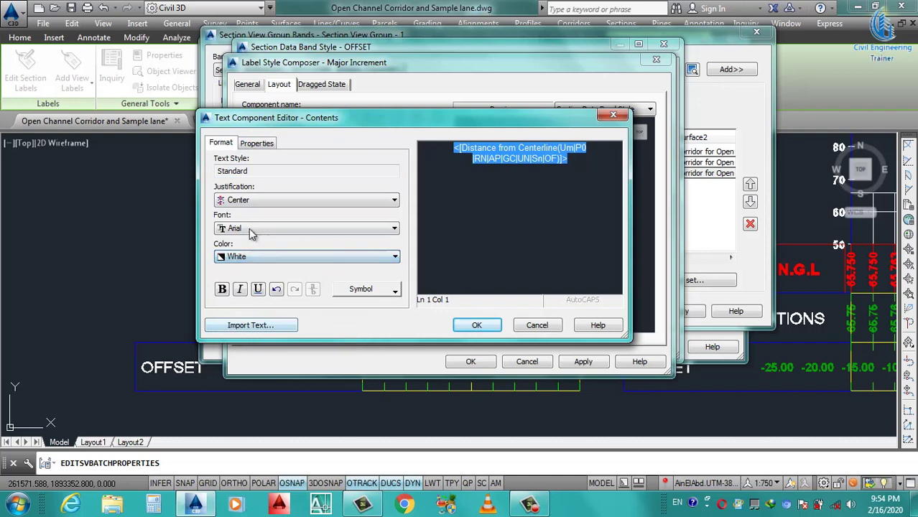
left_click(222, 289)
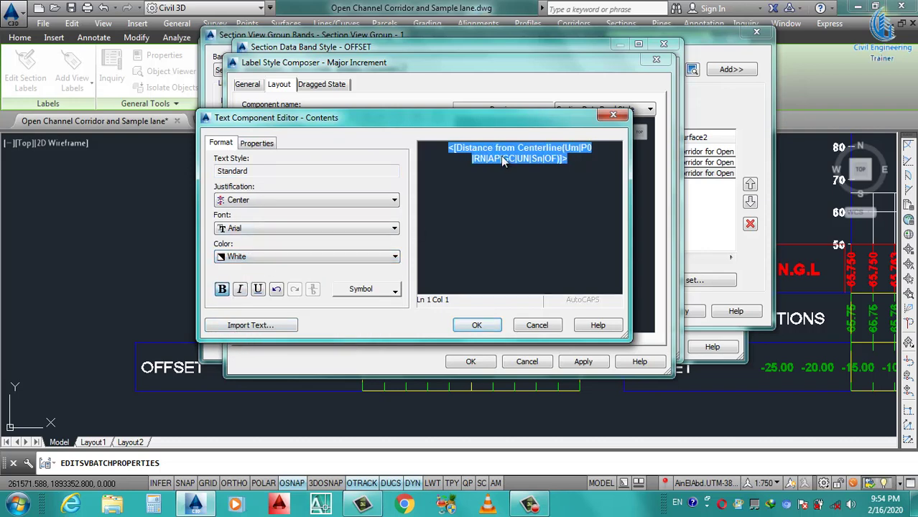
left_click(475, 324)
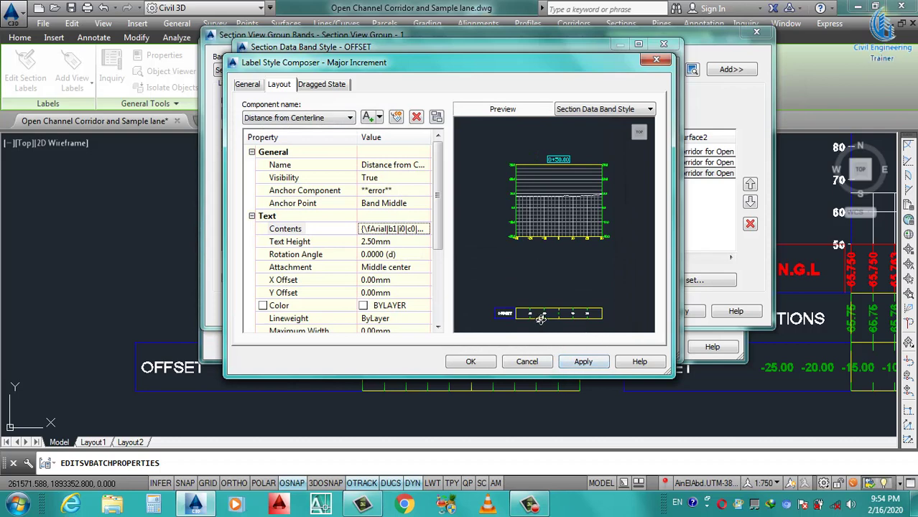
Step: Set the major-increment label component colour to white and close the composer
left_click(424, 307)
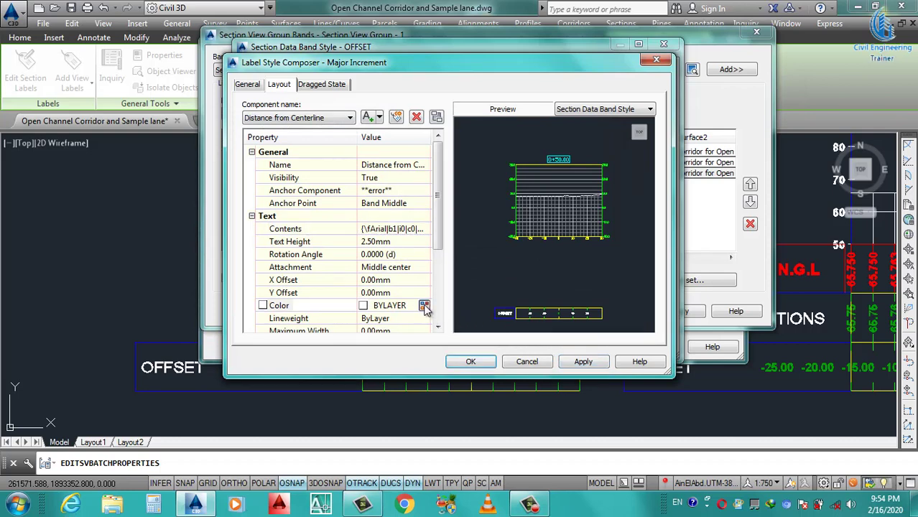
left_click(427, 308)
left_click(279, 293)
left_click(293, 294)
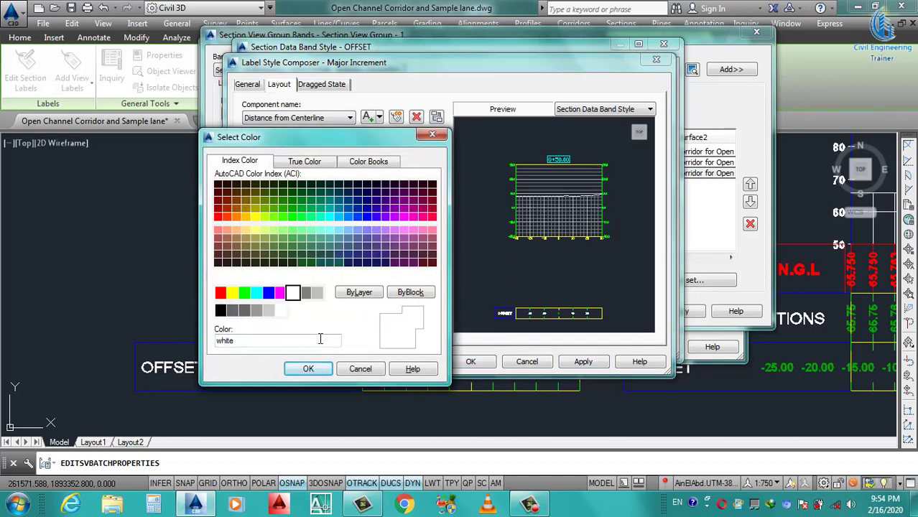
left_click(308, 368)
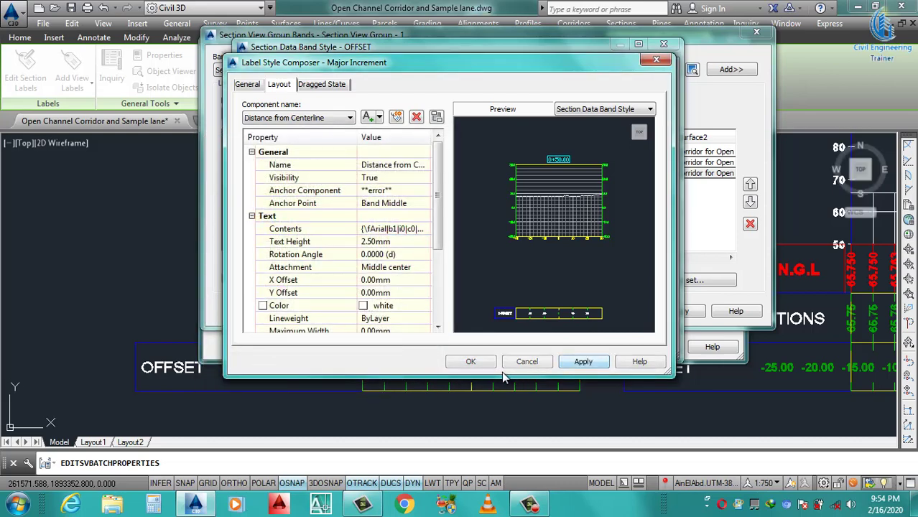
left_click(471, 361)
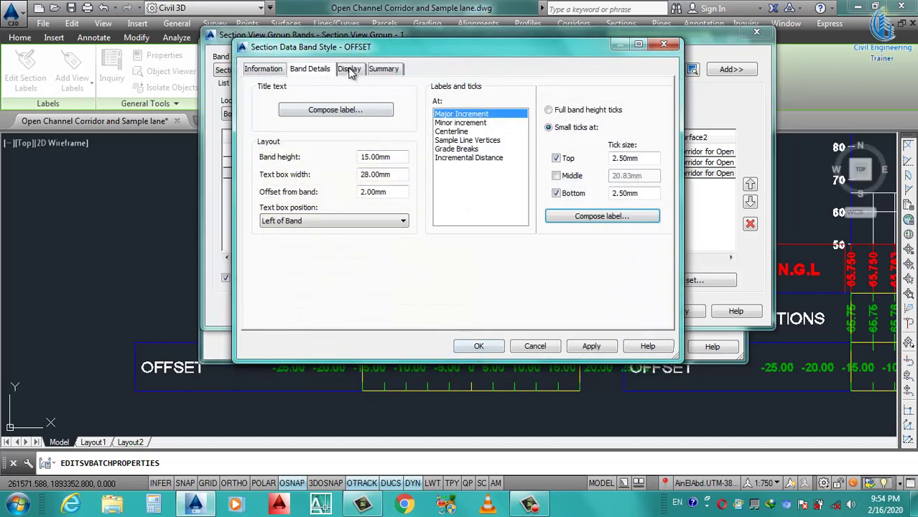
Step: Set the Band Border and Band Title Box colours to white
left_click(352, 73)
left_click(452, 149)
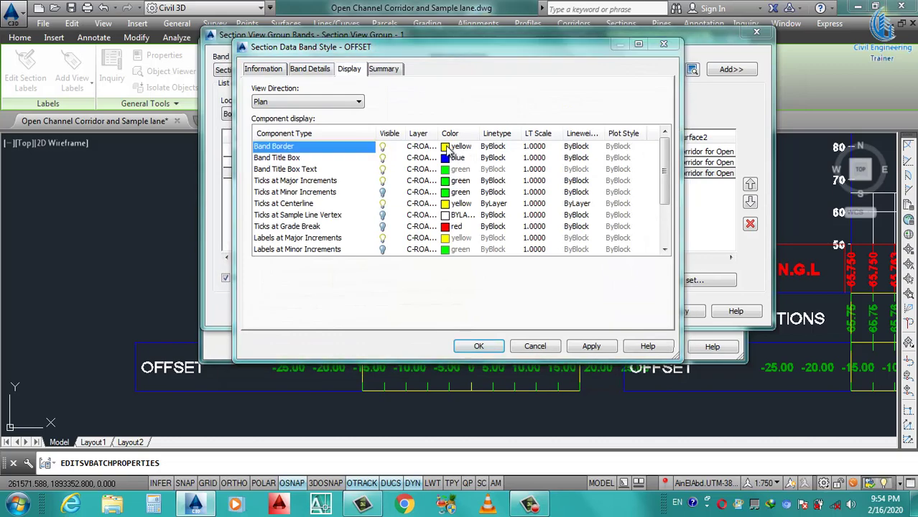
left_click(293, 292)
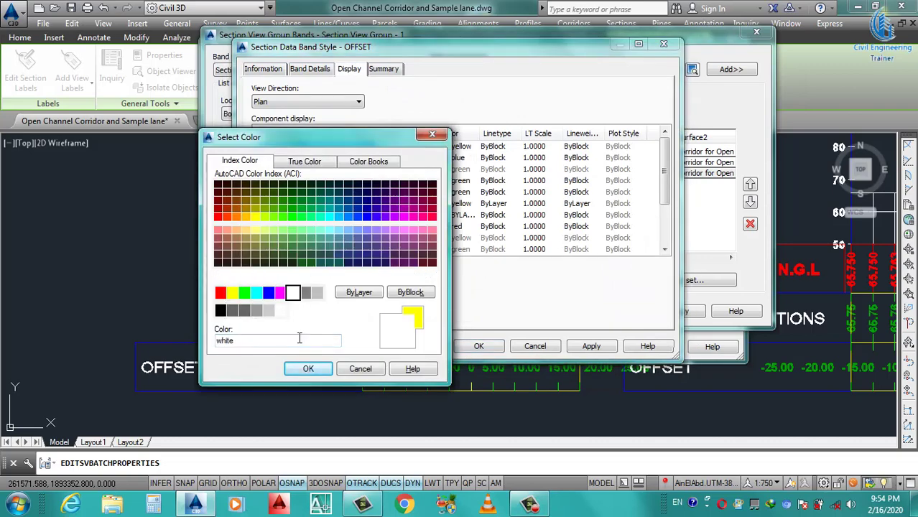
left_click(308, 369)
left_click(449, 159)
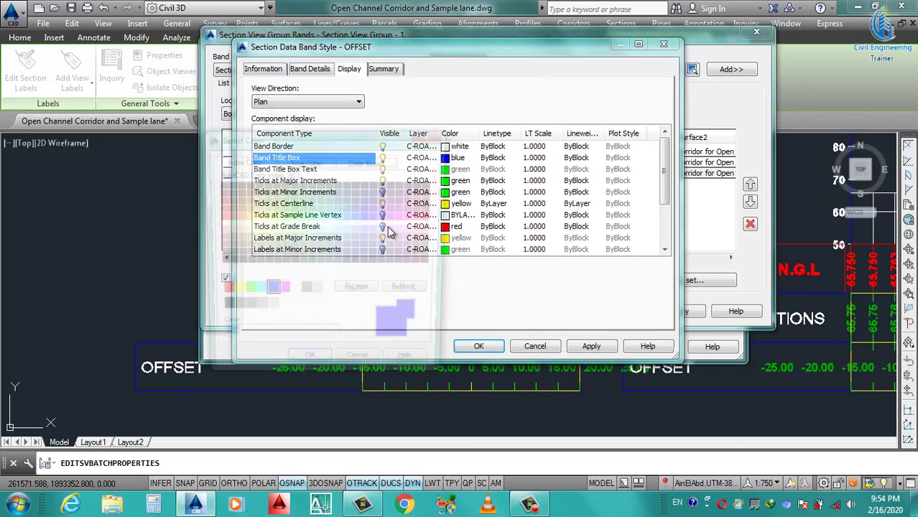
left_click(292, 292)
left_click(308, 369)
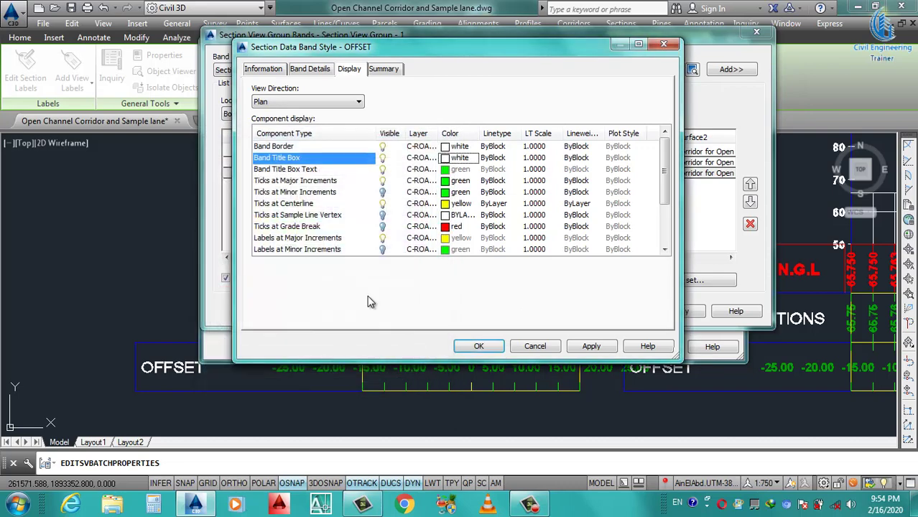
Step: Make the major-increment and centerline ticks white and apply the OFFSET style
left_click(449, 183)
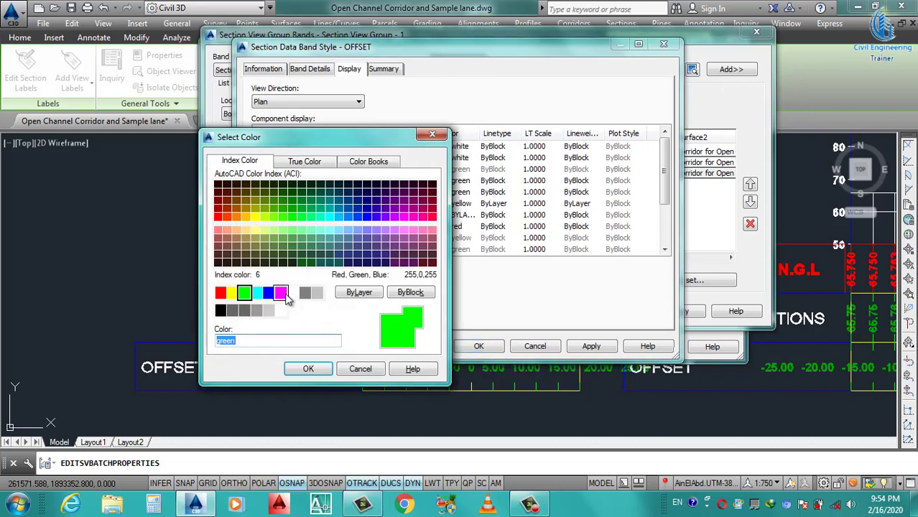
left_click(280, 292)
left_click(292, 292)
left_click(307, 370)
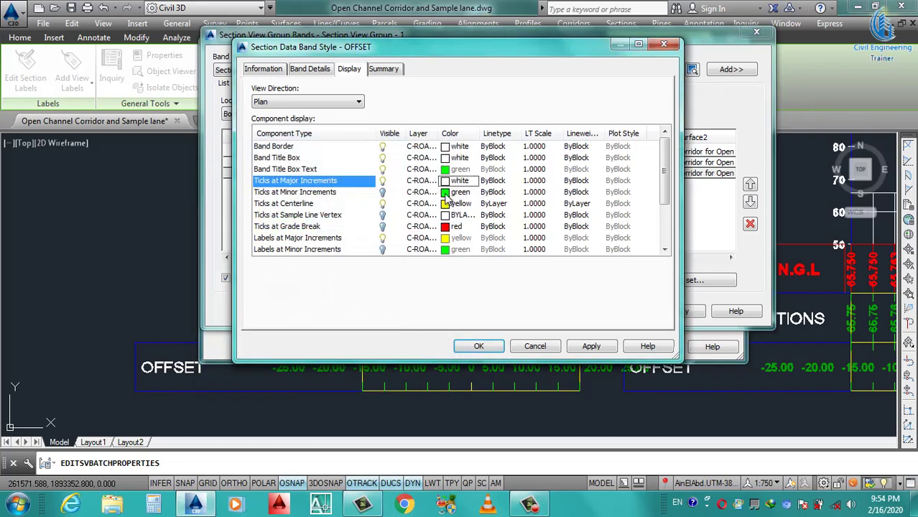
left_click(449, 203)
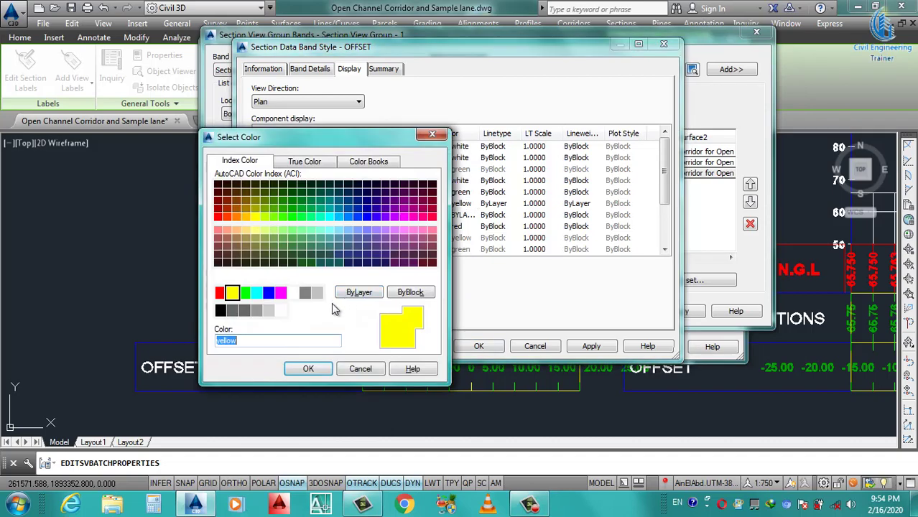
left_click(292, 293)
left_click(306, 368)
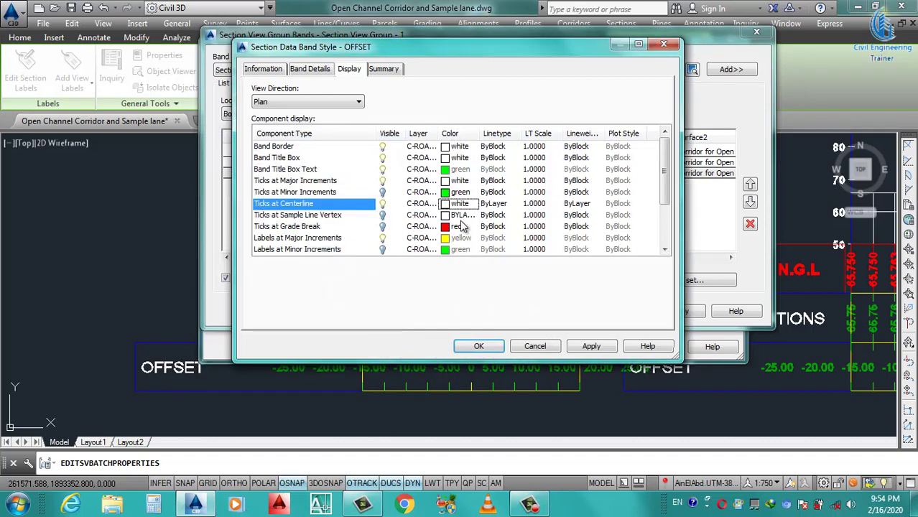
left_click(449, 240)
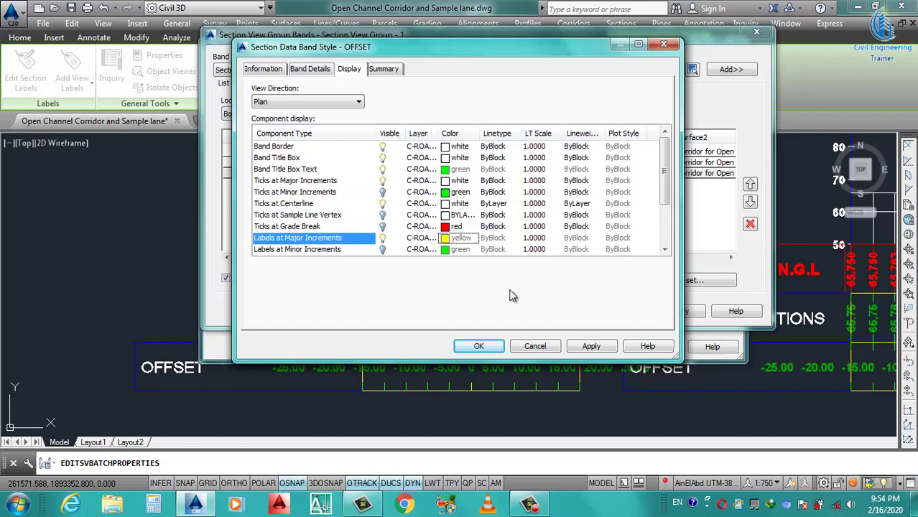
left_click(591, 348)
Step: Accept OFFSET as the third band's style and apply the bands to the section view group
left_click(478, 346)
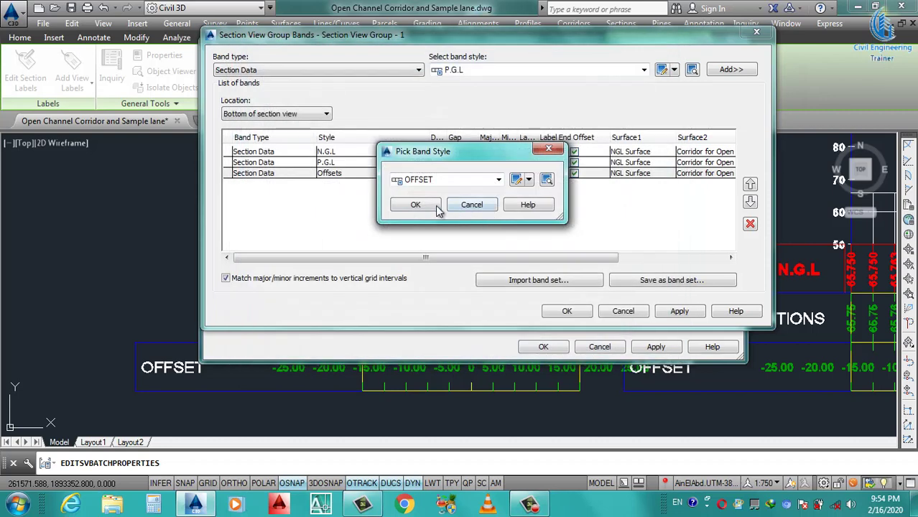
left_click(416, 206)
left_click(679, 315)
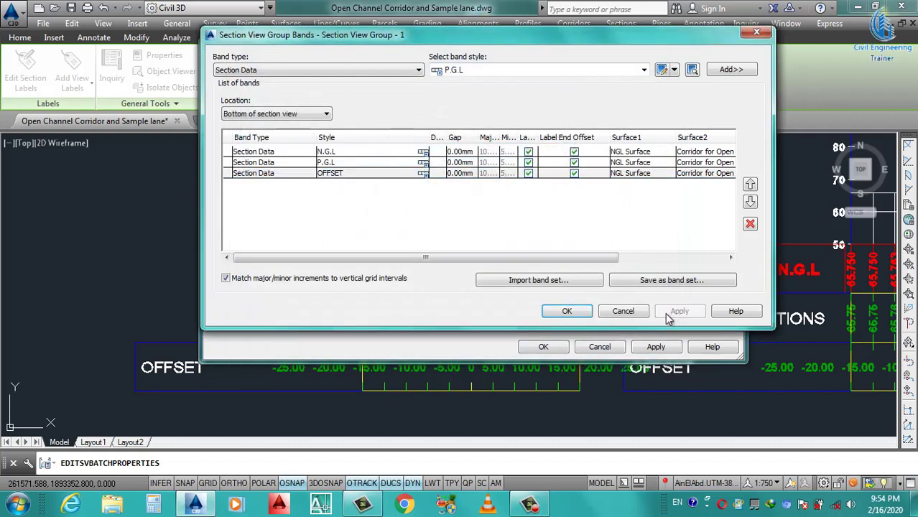
left_click(564, 312)
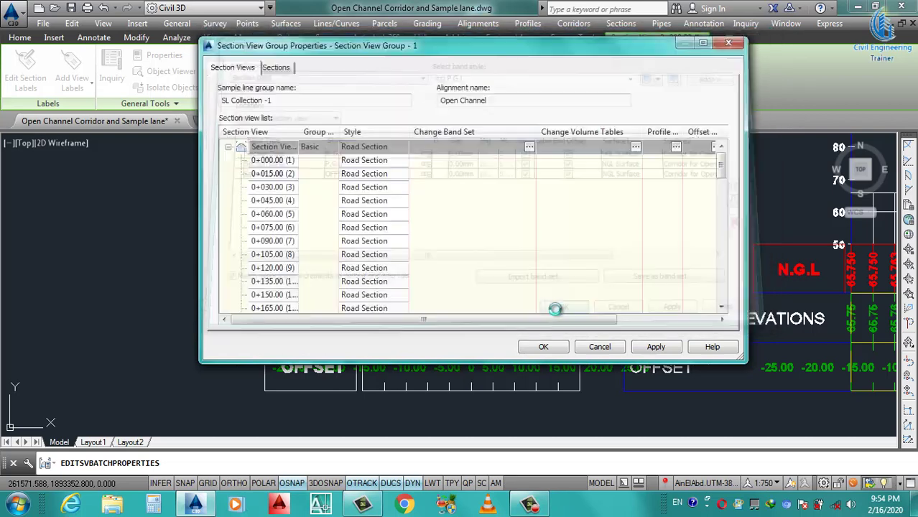
left_click(653, 349)
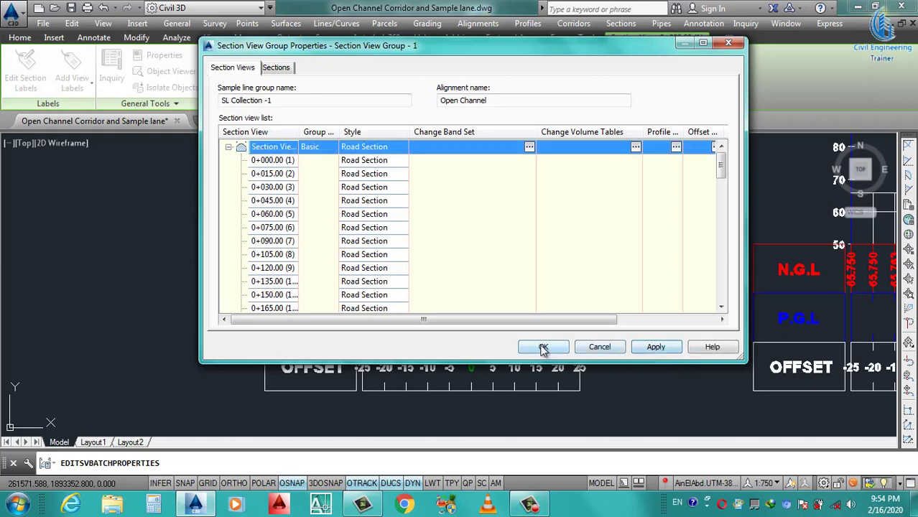
left_click(544, 347)
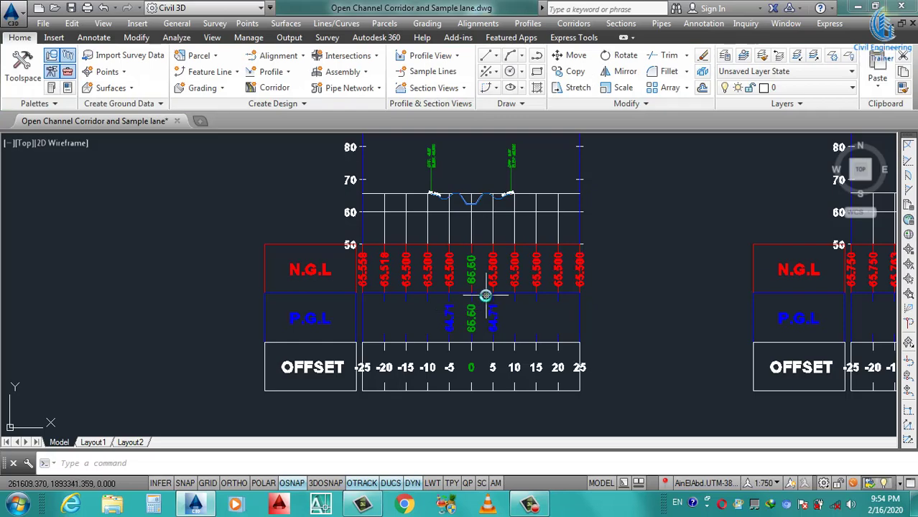
scroll(488, 309, "down", 3)
scroll(479, 307, "up", 1)
scroll(431, 321, "up", 2)
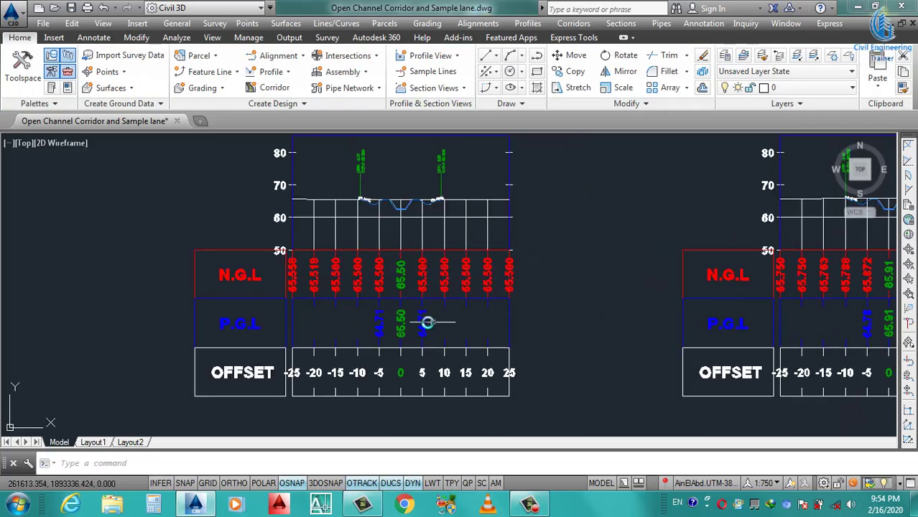
scroll(427, 323, "down", 3)
scroll(408, 301, "down", 3)
scroll(435, 334, "down", 3)
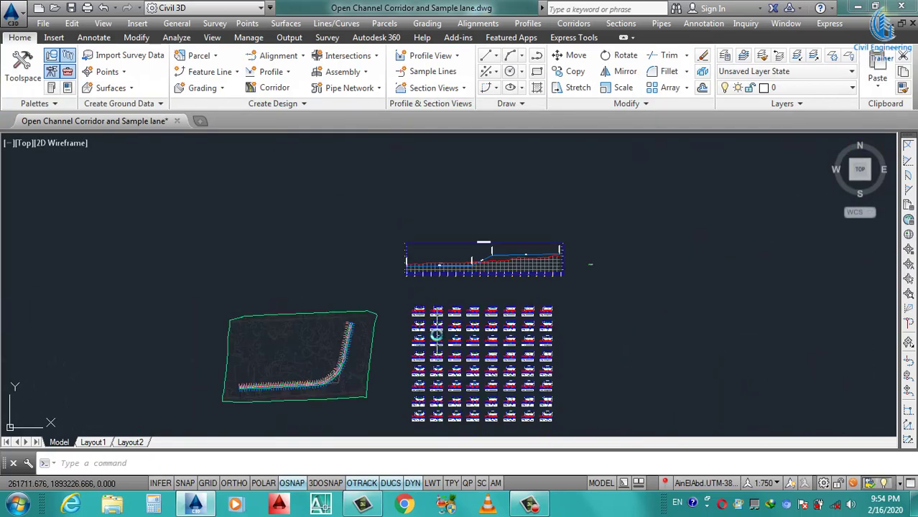
scroll(430, 352, "down", 3)
scroll(424, 372, "up", 5)
scroll(428, 187, "up", 4)
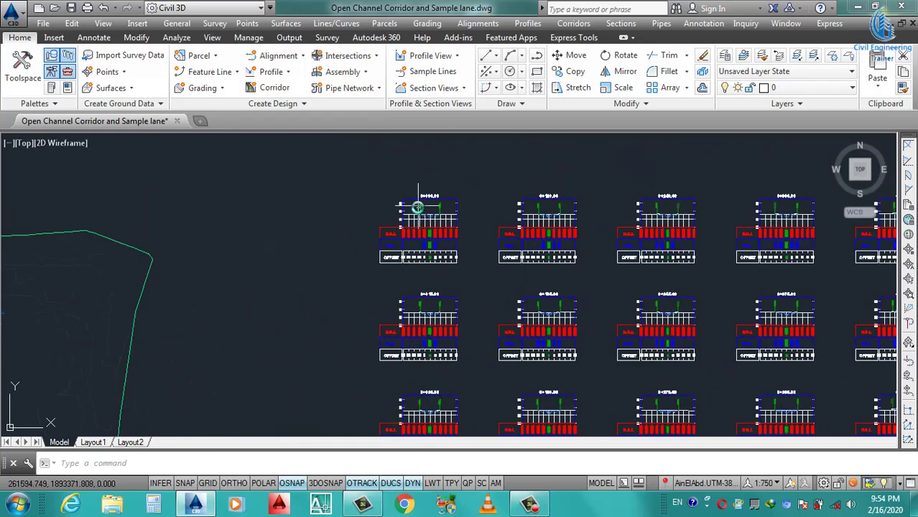
scroll(417, 208, "up", 3)
scroll(420, 201, "up", 4)
scroll(440, 260, "down", 4)
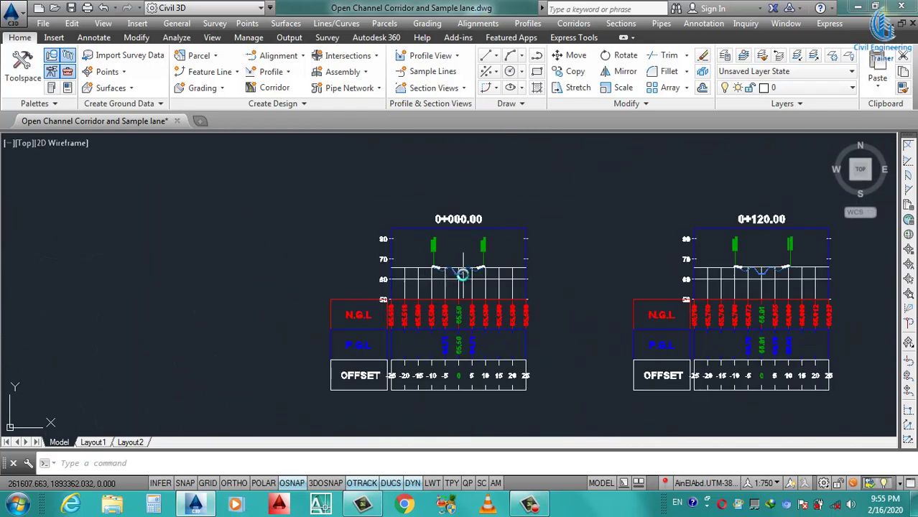
scroll(463, 274, "up", 4)
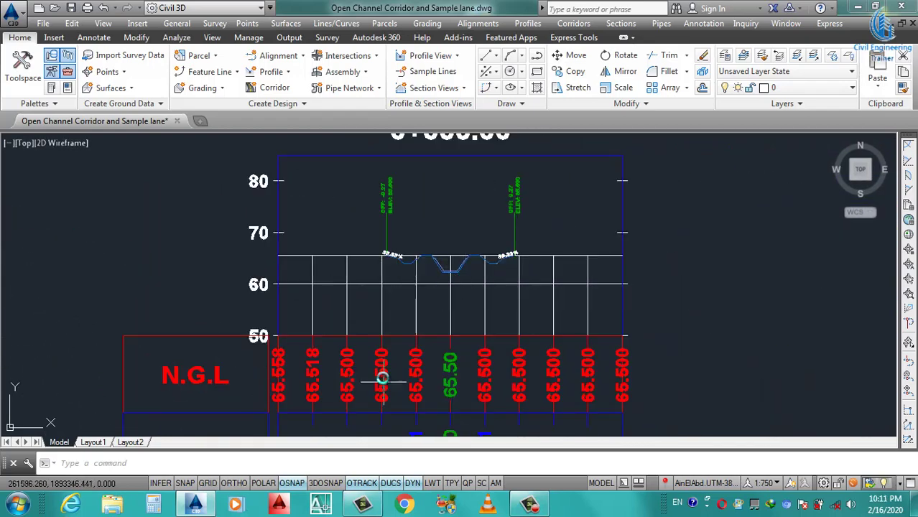
Step: Set the annotation scale to 1:500 and zoom in on the channel section
left_click(763, 482)
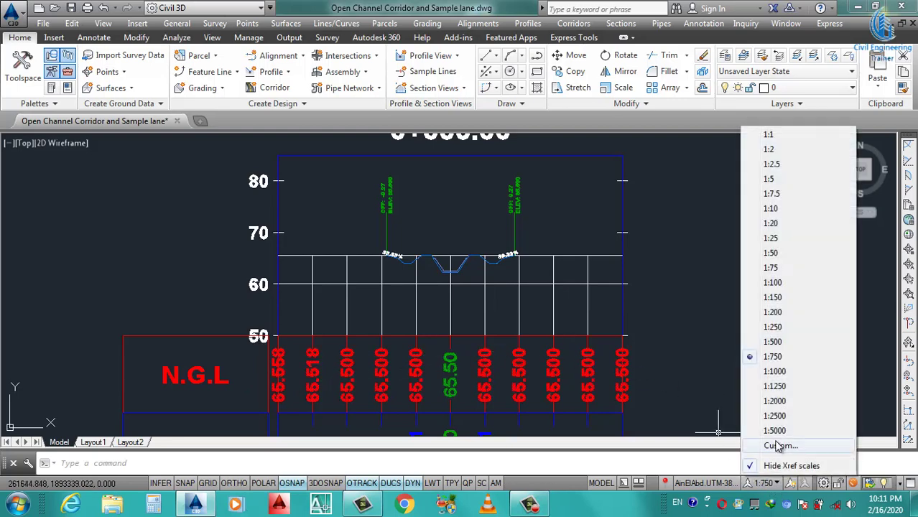
left_click(772, 341)
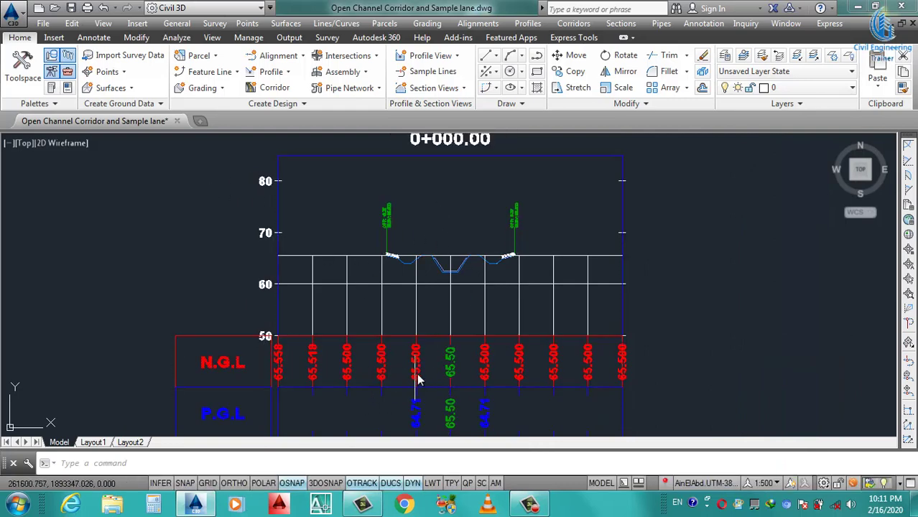
scroll(420, 375, "down", 4)
scroll(419, 390, "up", 4)
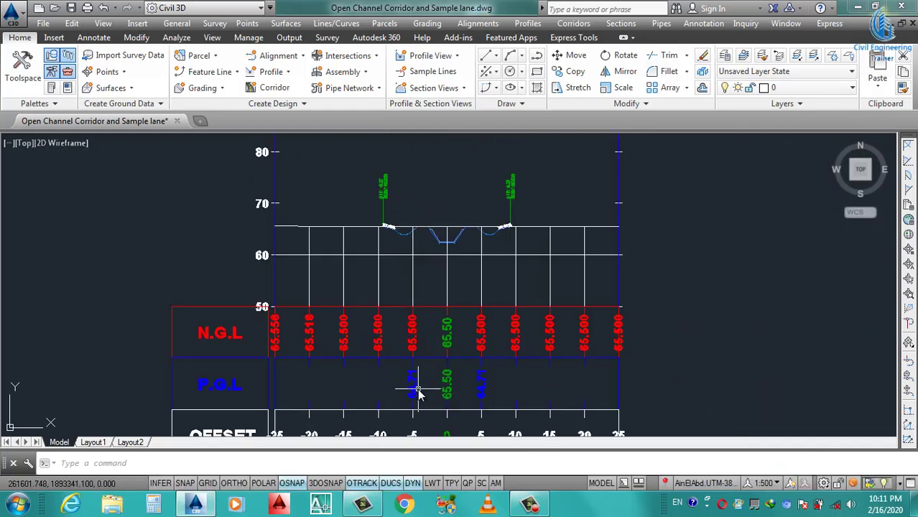
scroll(419, 394, "down", 2)
scroll(449, 279, "up", 4)
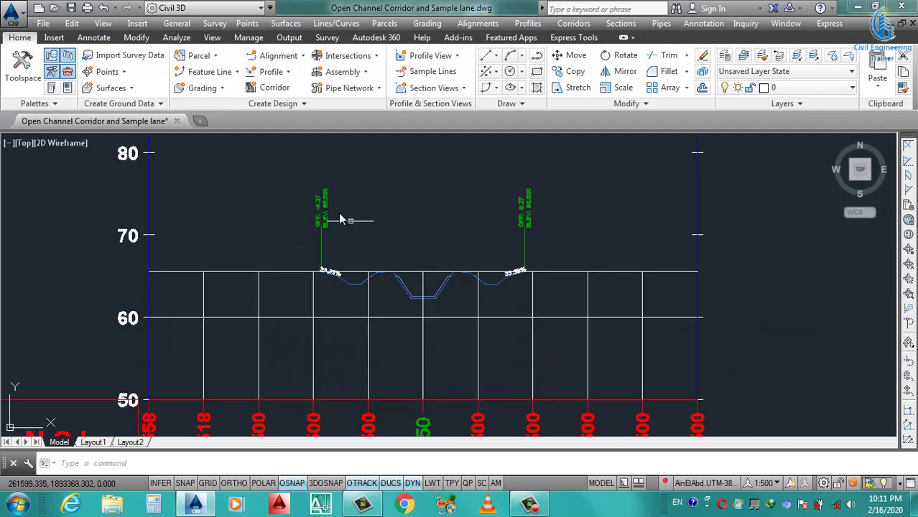
scroll(333, 235, "up", 4)
scroll(372, 346, "down", 4)
scroll(423, 331, "up", 2)
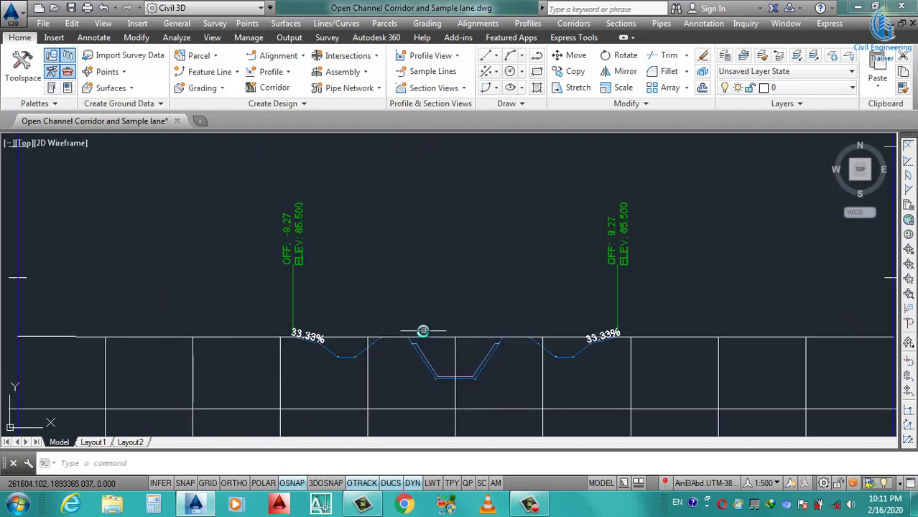
scroll(422, 331, "up", 2)
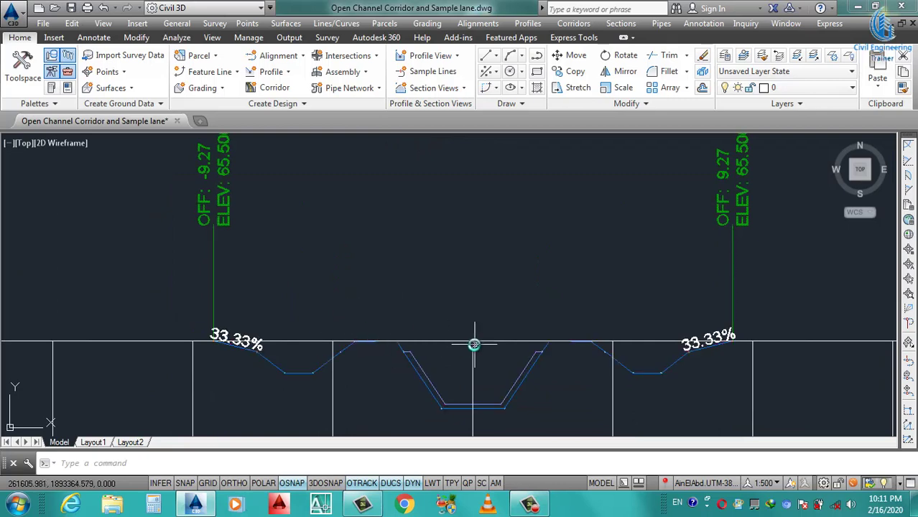
scroll(451, 403, "up", 2)
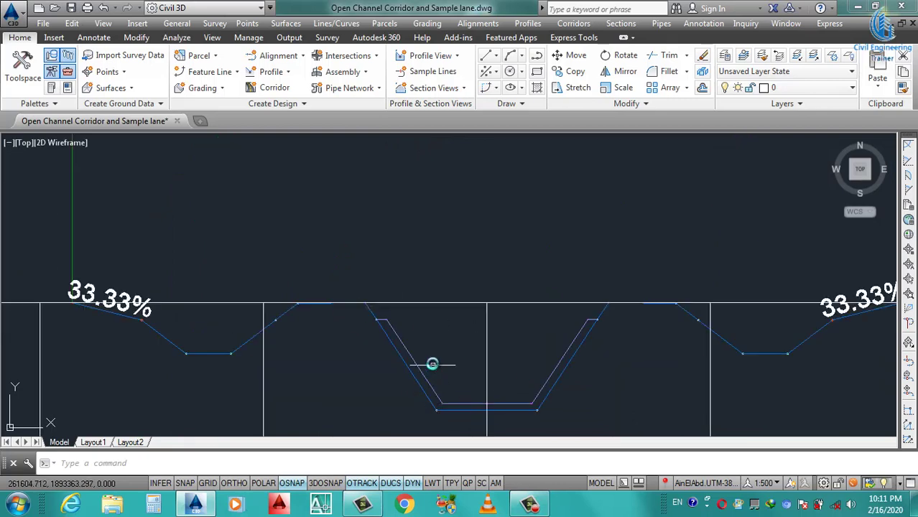
scroll(432, 364, "down", 2)
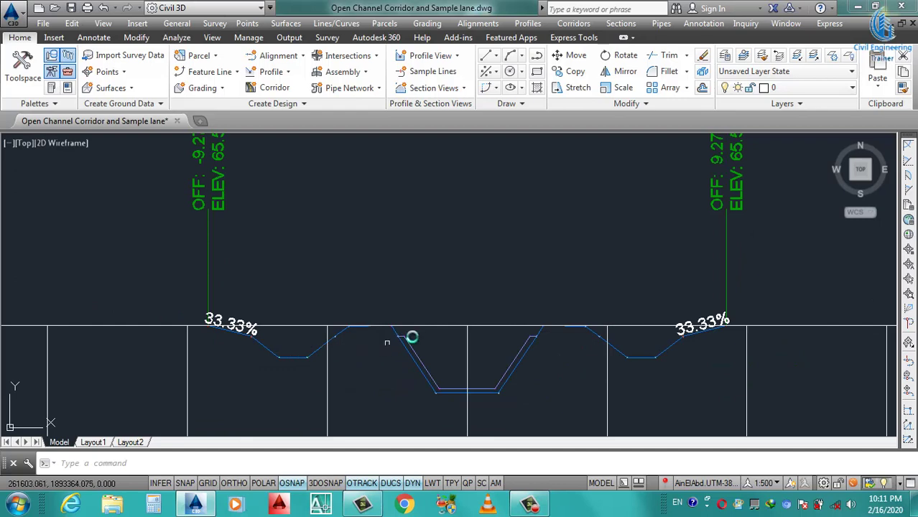
scroll(404, 365, "down", 2)
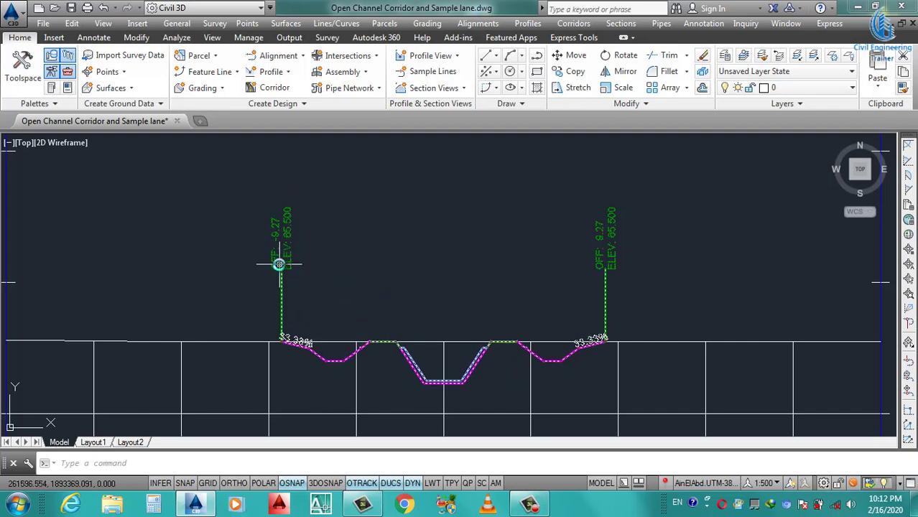
mouse_move(281, 302)
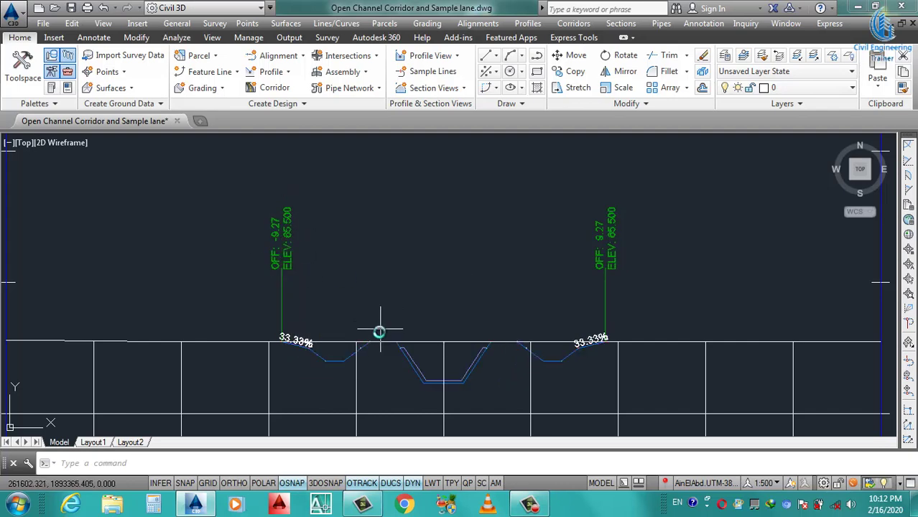
scroll(400, 319, "up", 2)
scroll(428, 344, "down", 2)
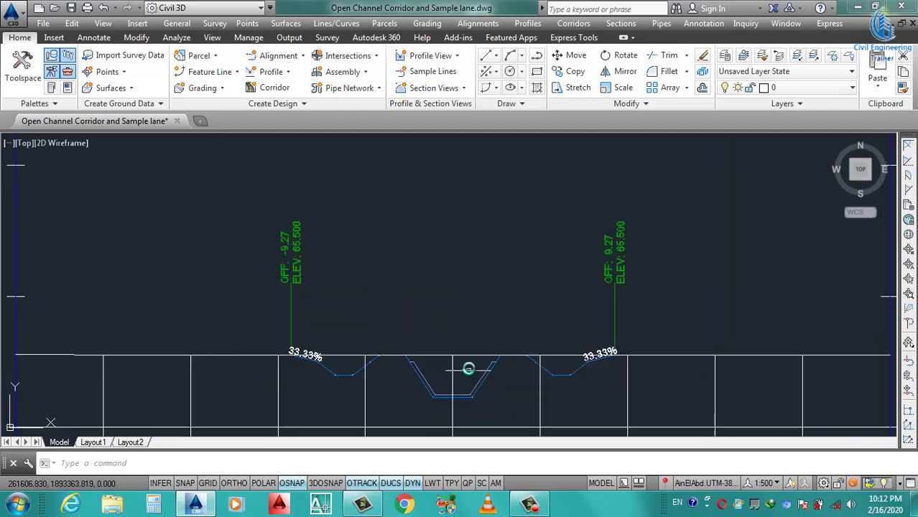
scroll(419, 364, "up", 2)
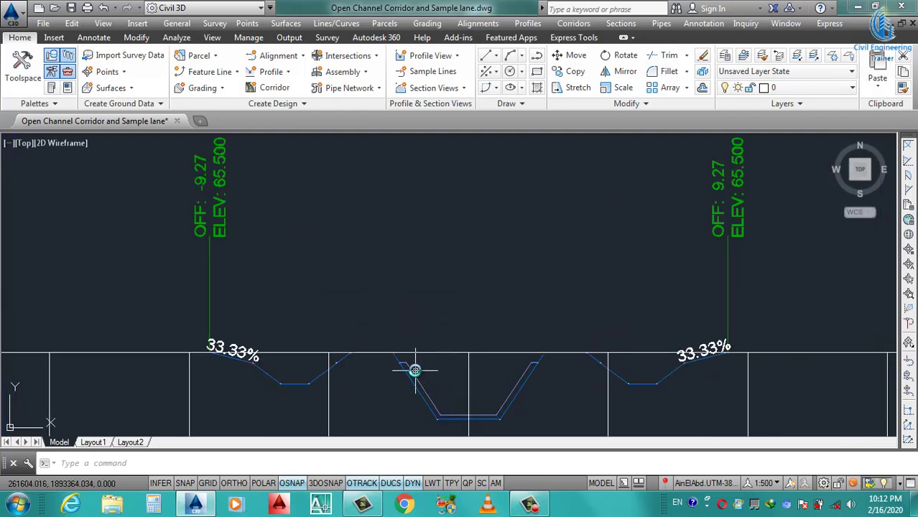
Step: Select the channel's corridor section in the cross-section view
left_click(219, 264)
left_click(212, 264)
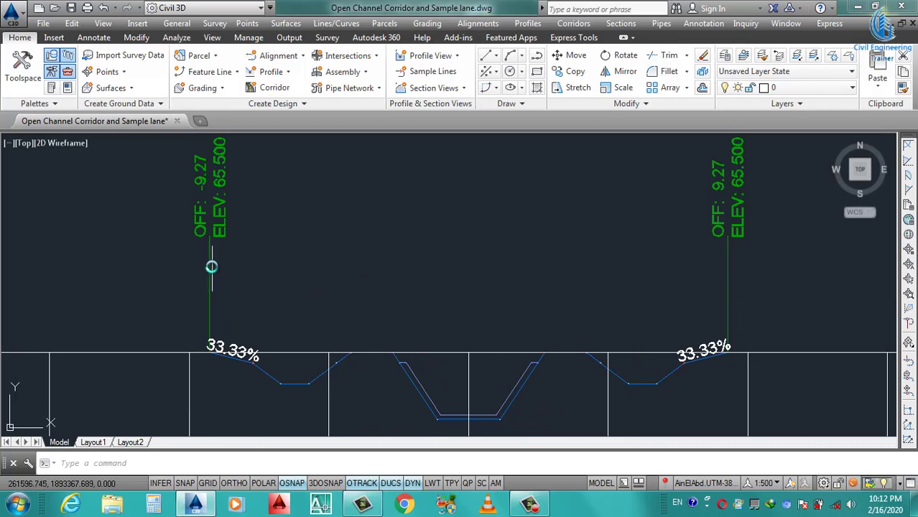
left_click(206, 267)
left_click(216, 254)
Step: Open the section's code set style and expand the Point code group
left_click(216, 254)
left_click(211, 258)
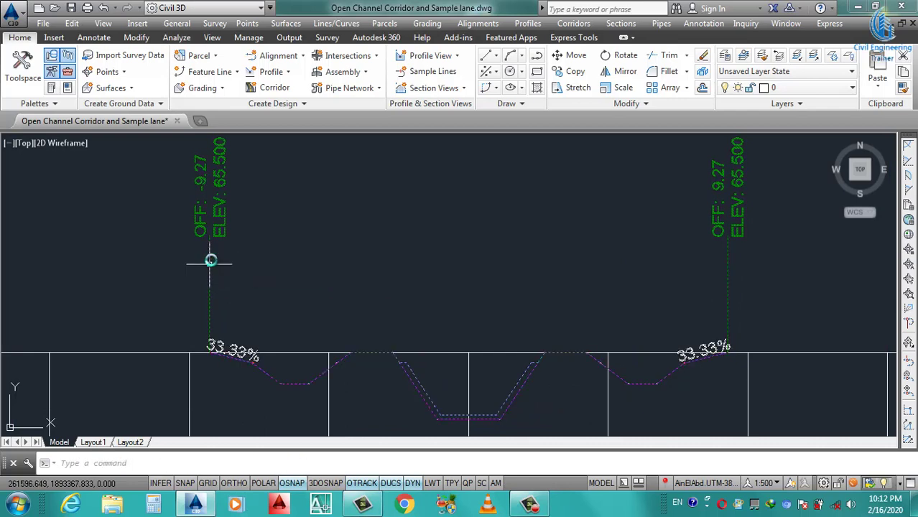
right_click(216, 253)
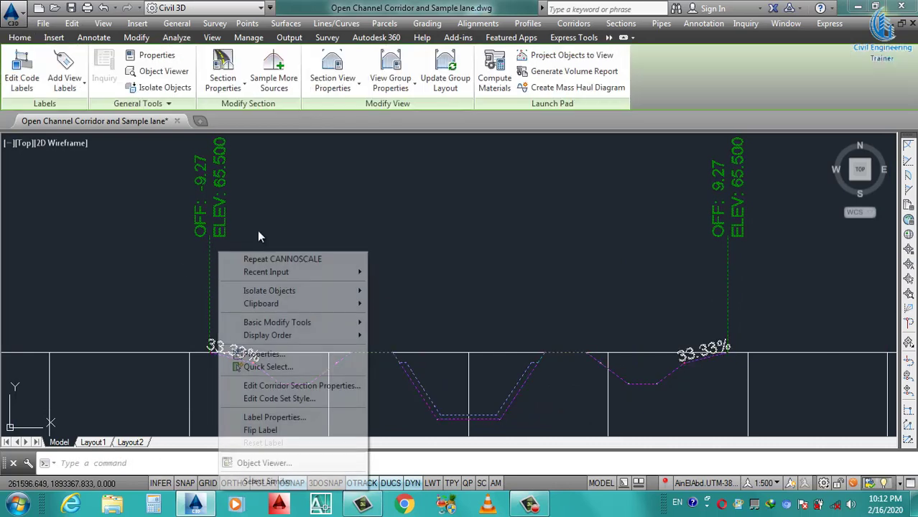
left_click(281, 400)
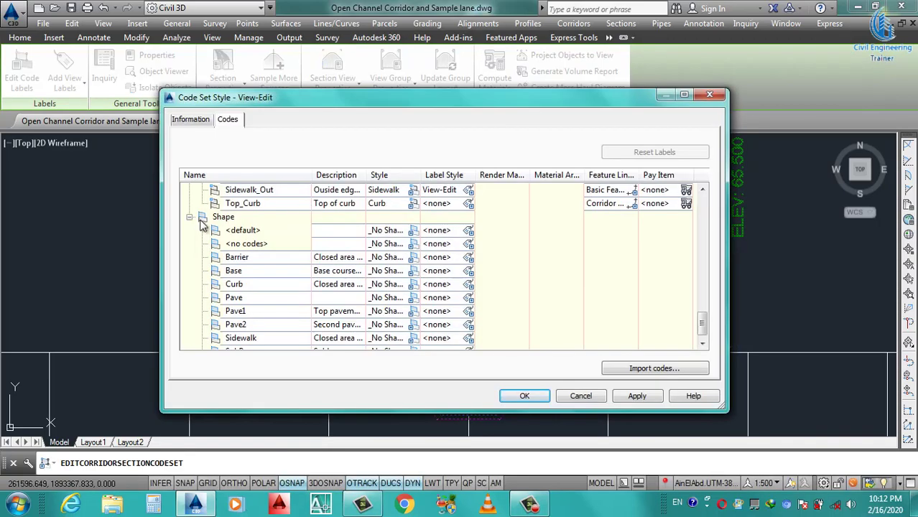
left_click(190, 217)
scroll(192, 222, "up", 5)
scroll(192, 222, "up", 5)
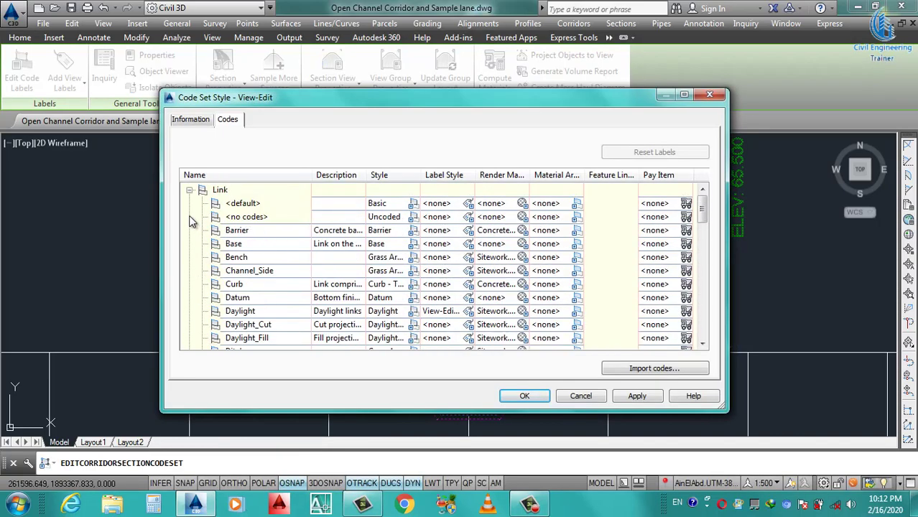
left_click(190, 191)
left_click(191, 204)
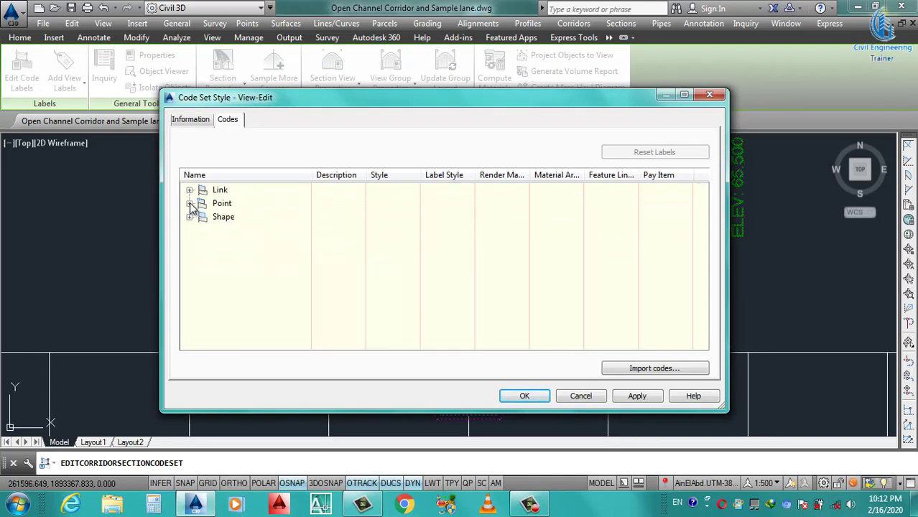
left_click(190, 204)
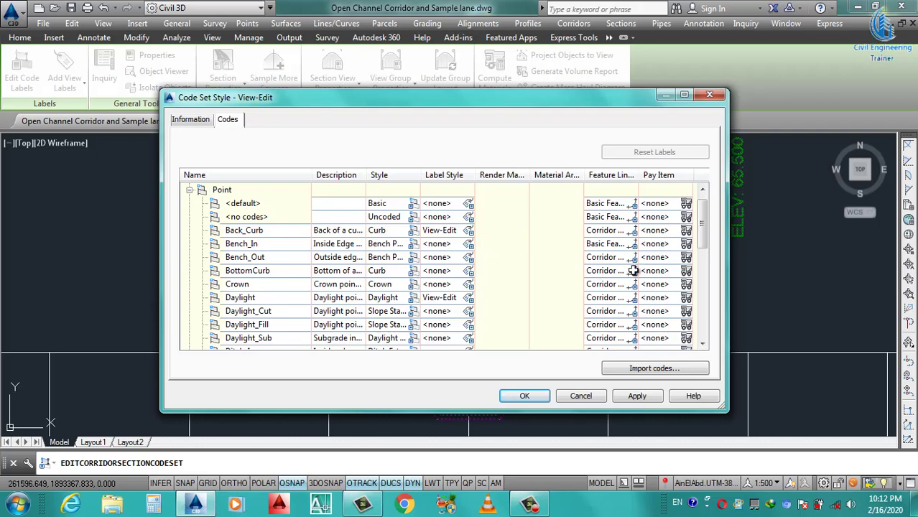
mouse_move(703, 219)
left_mouse_down()
mouse_move(703, 330)
mouse_move(695, 216)
left_mouse_up()
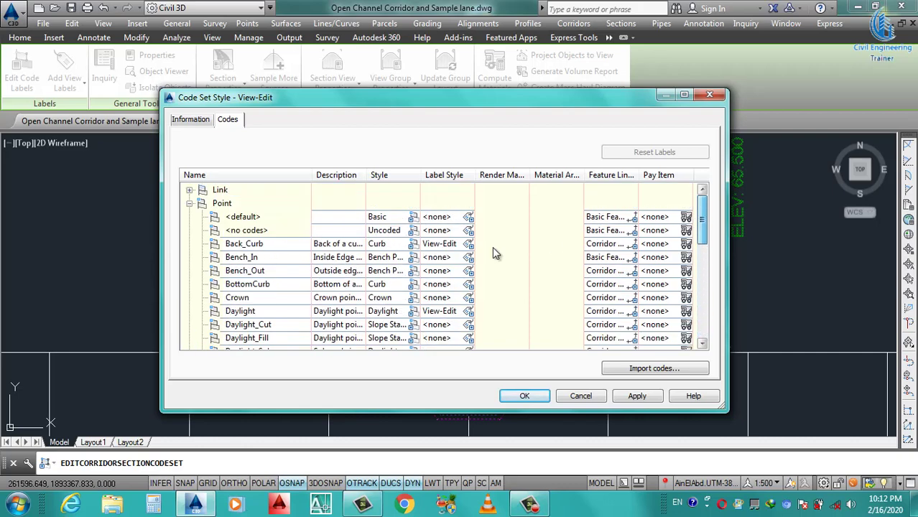
Step: Give point codes <default> through Top_Curb the View-Edit label style and save
left_click(457, 217)
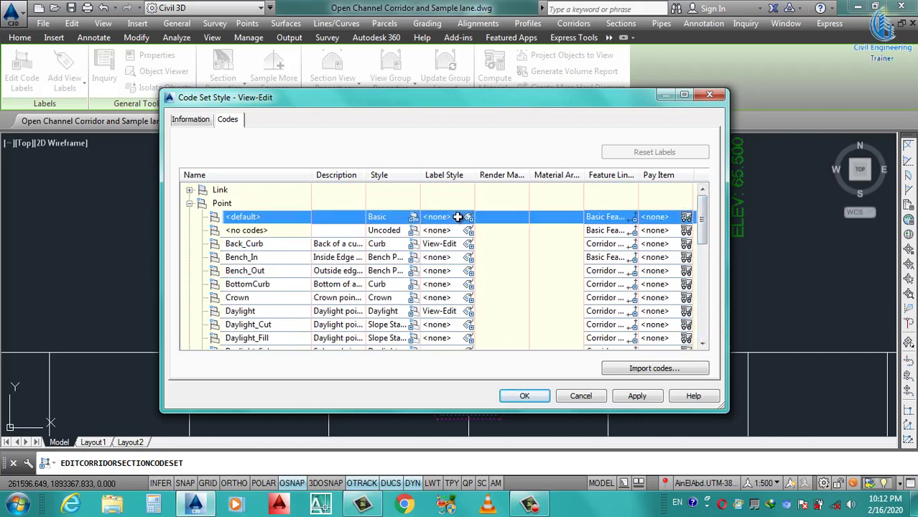
scroll(457, 217, "down", 3)
scroll(457, 217, "down", 3)
scroll(458, 217, "down", 2)
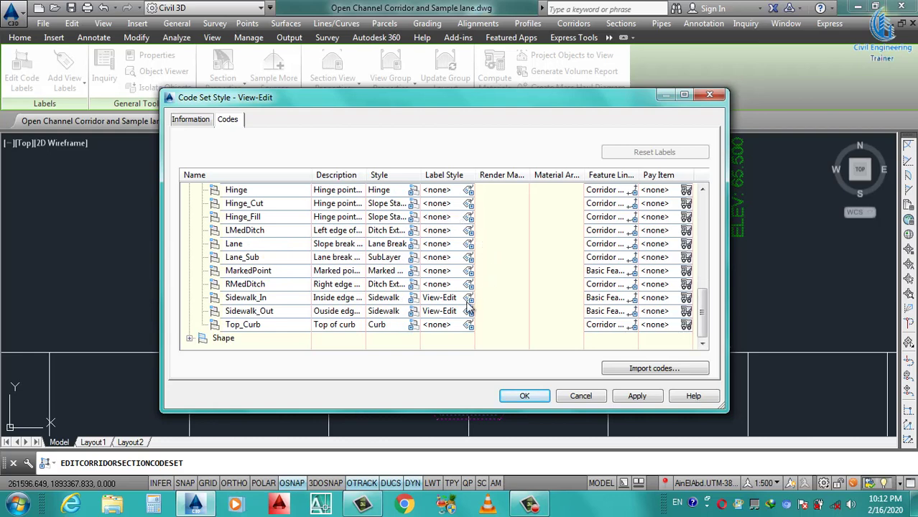
left_click(451, 327, "shift")
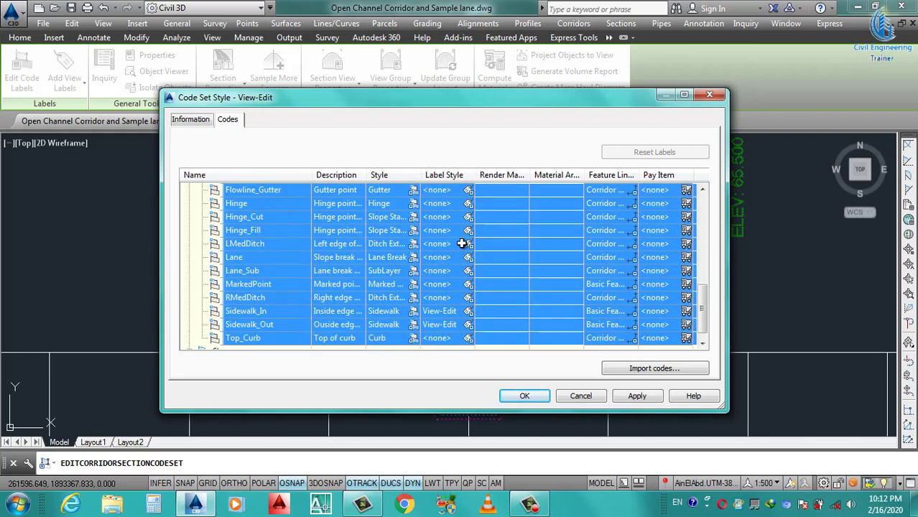
left_click(468, 324)
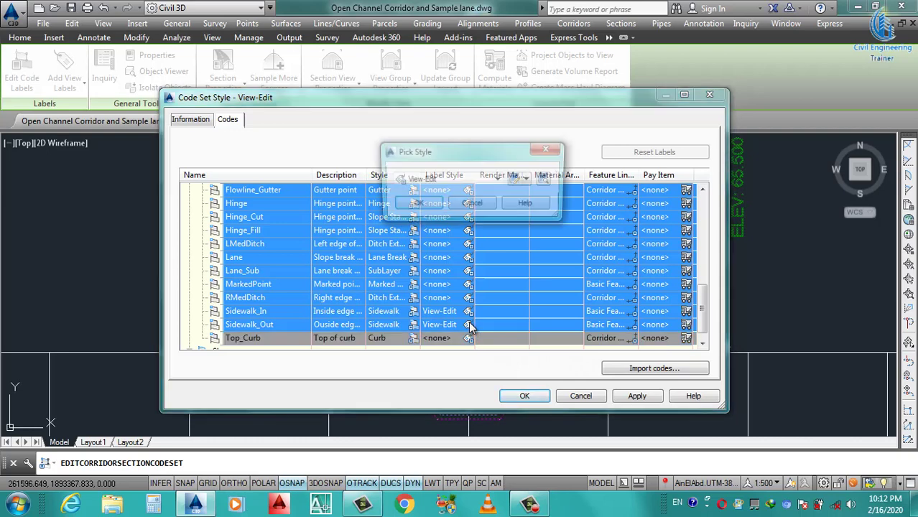
left_click(499, 180)
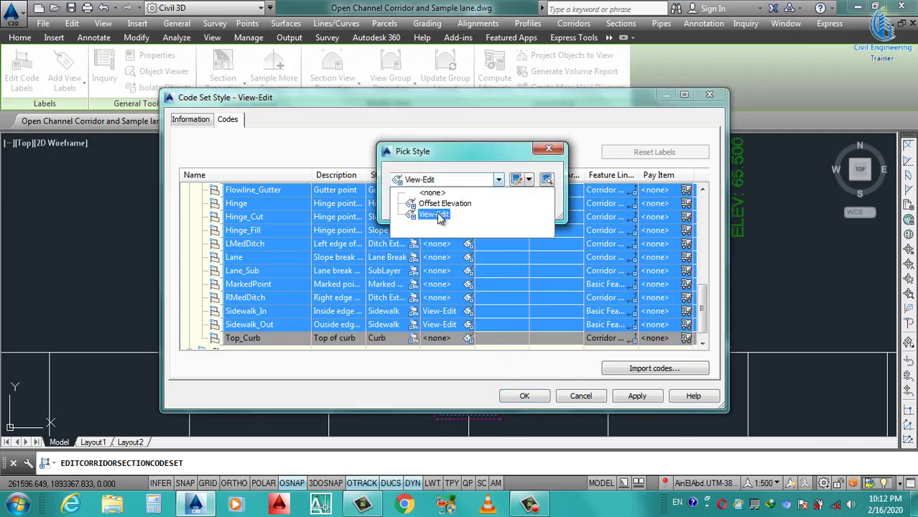
left_click(438, 217)
left_click(416, 204)
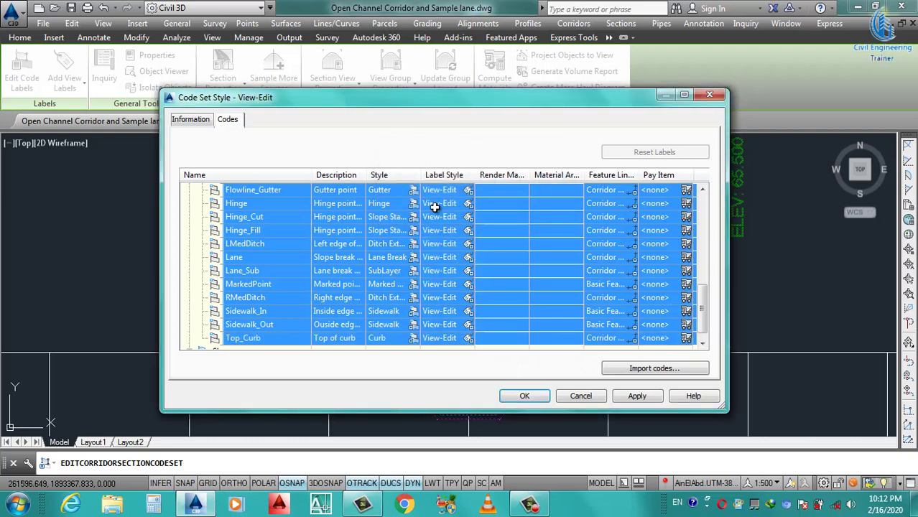
left_click(637, 399)
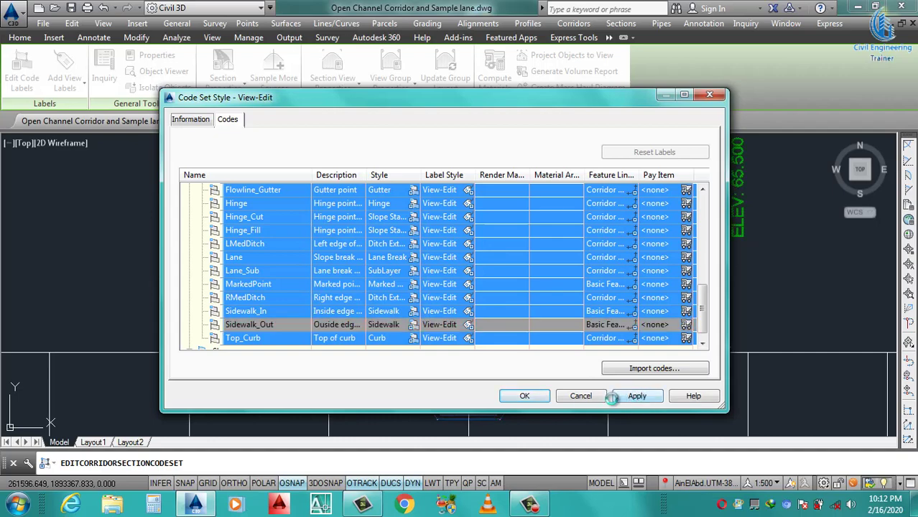
left_click(525, 397)
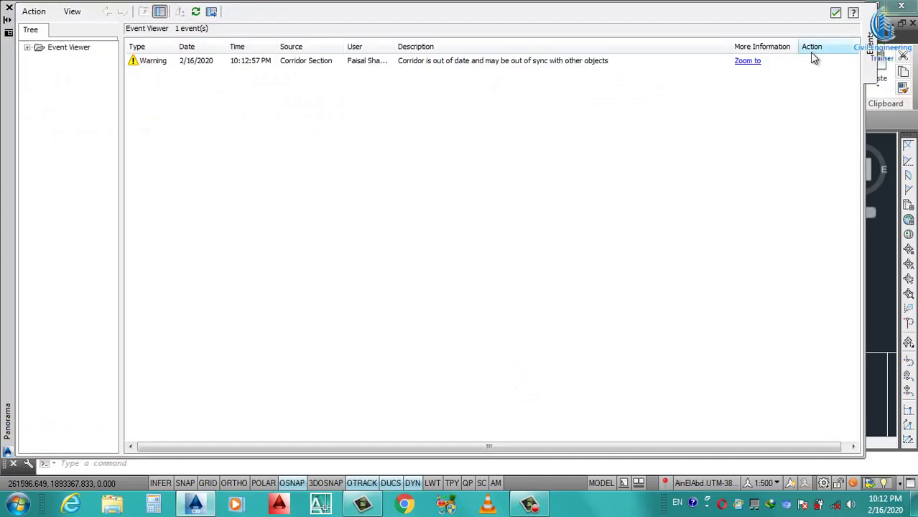
Step: Dismiss the corridor out-of-date warning, check the OFF and ELEV labels, and reselect the section
left_click(835, 17)
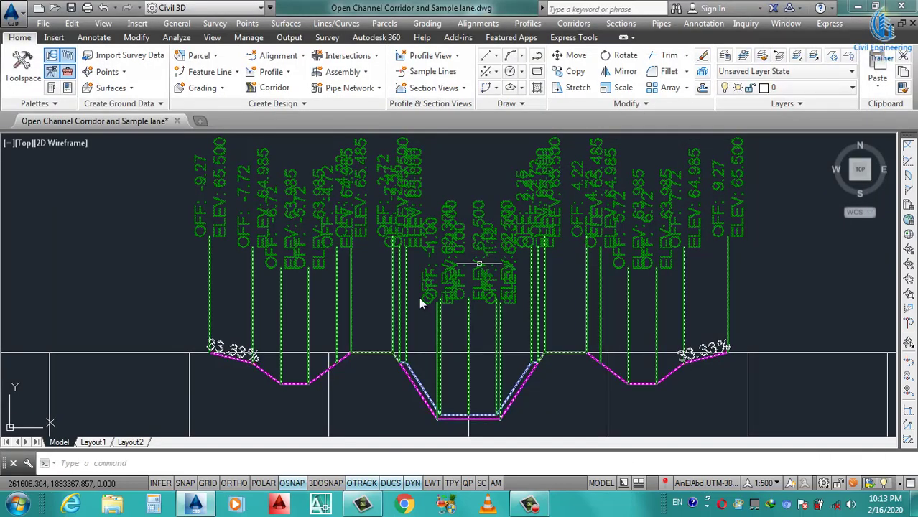
scroll(373, 349, "up", 2)
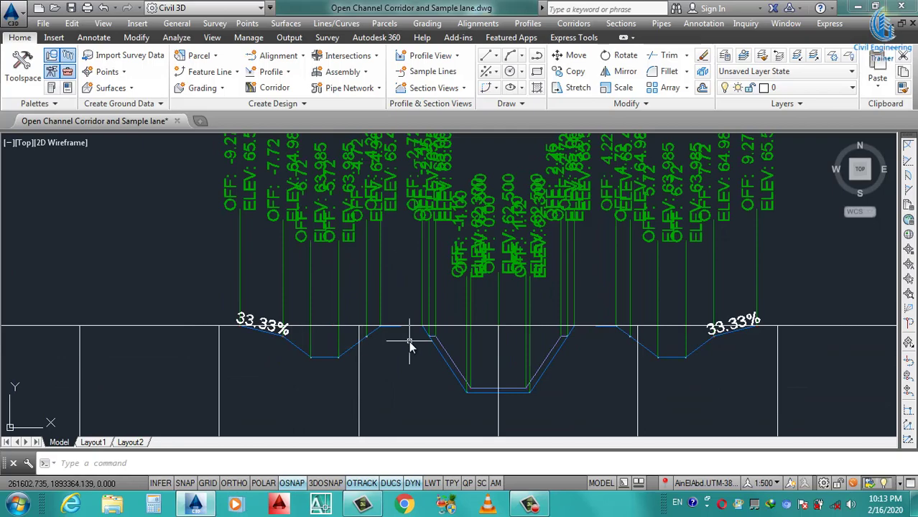
scroll(383, 324, "up", 1)
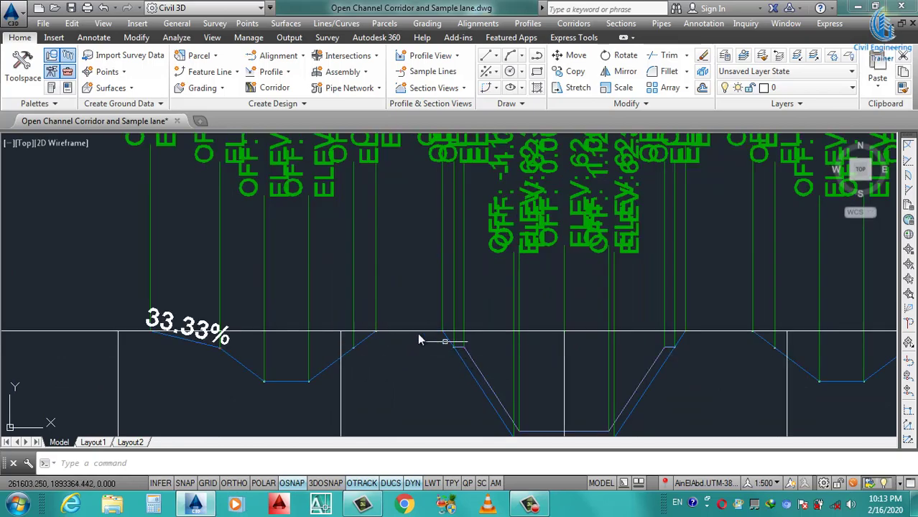
scroll(436, 337, "down", 1)
scroll(499, 380, "up", 2)
scroll(474, 360, "down", 1)
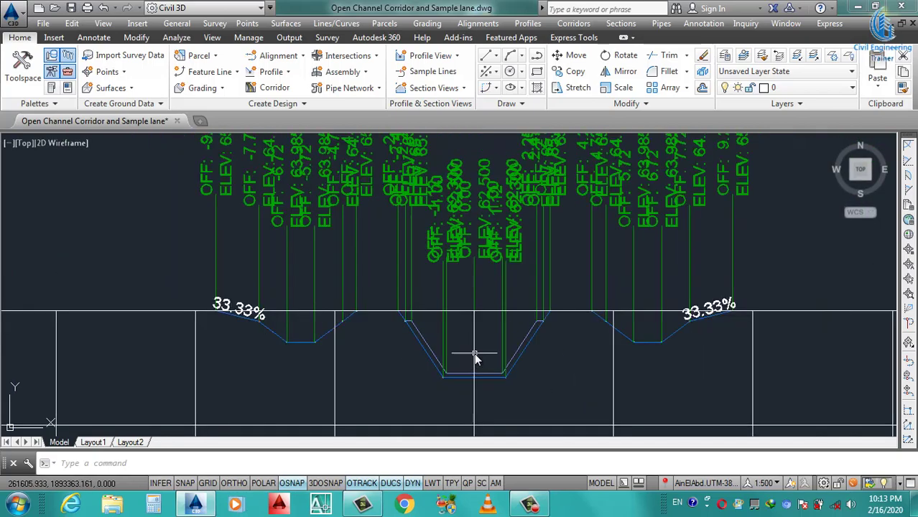
scroll(487, 355, "down", 1)
scroll(528, 334, "up", 1)
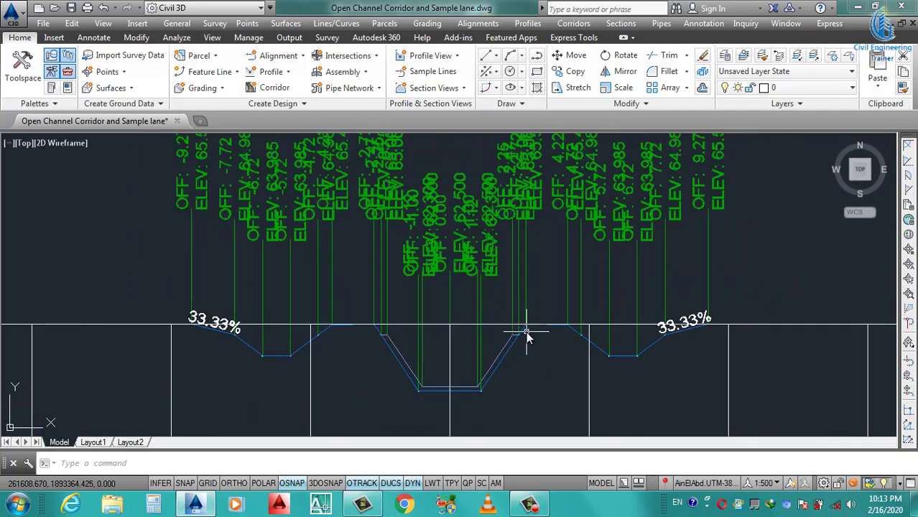
scroll(527, 336, "down", 1)
scroll(399, 301, "up", 2)
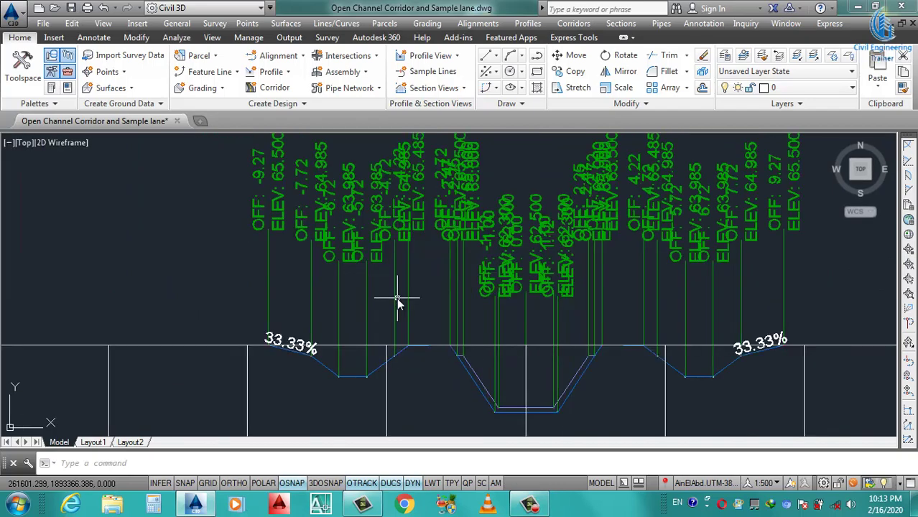
left_click(395, 273)
Step: Reopen the section's code set style and edit the View-Edit label style from a link code
right_click(397, 272)
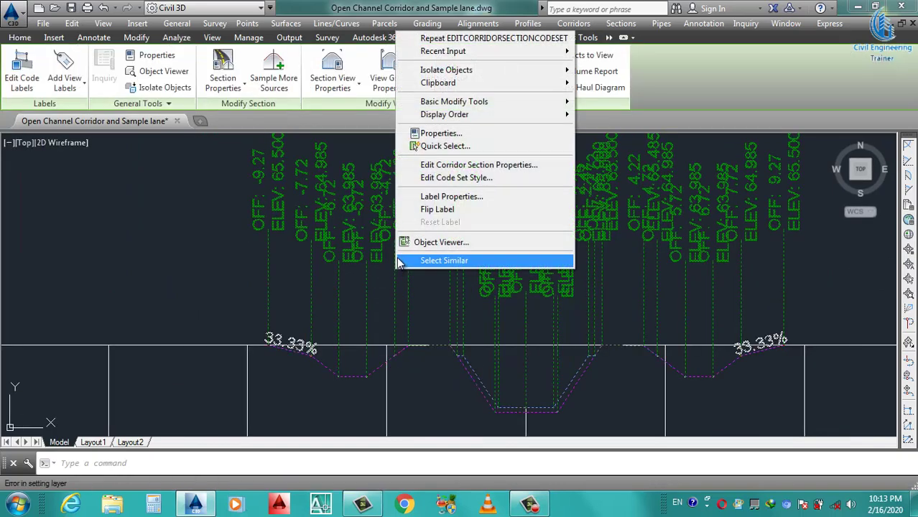
key("Escape")
key("Escape")
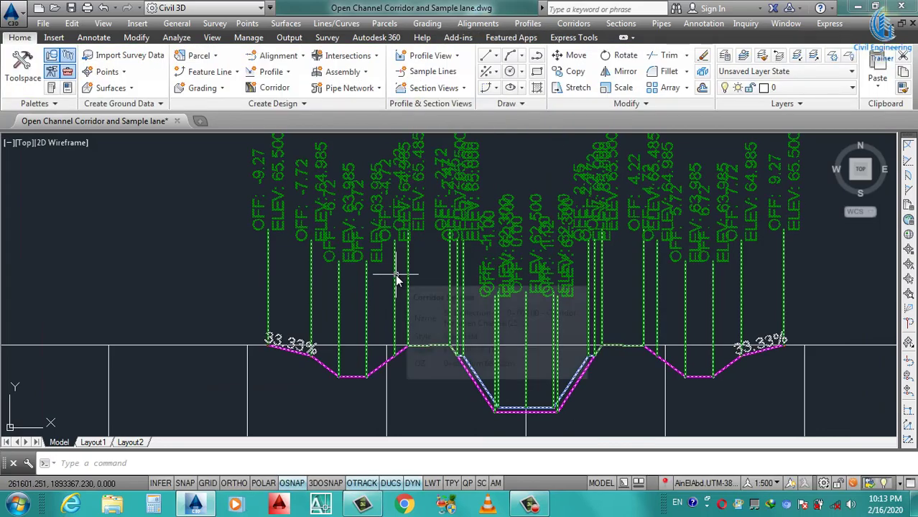
left_click(398, 280)
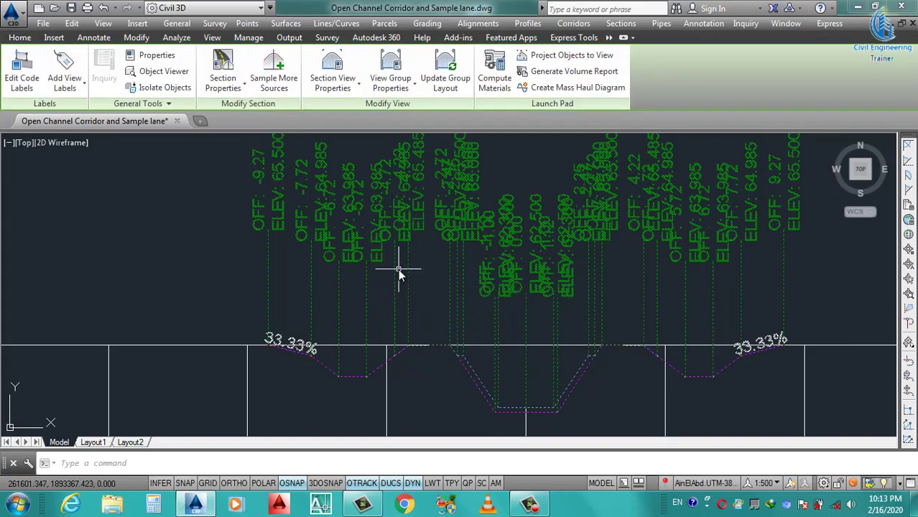
right_click(399, 269)
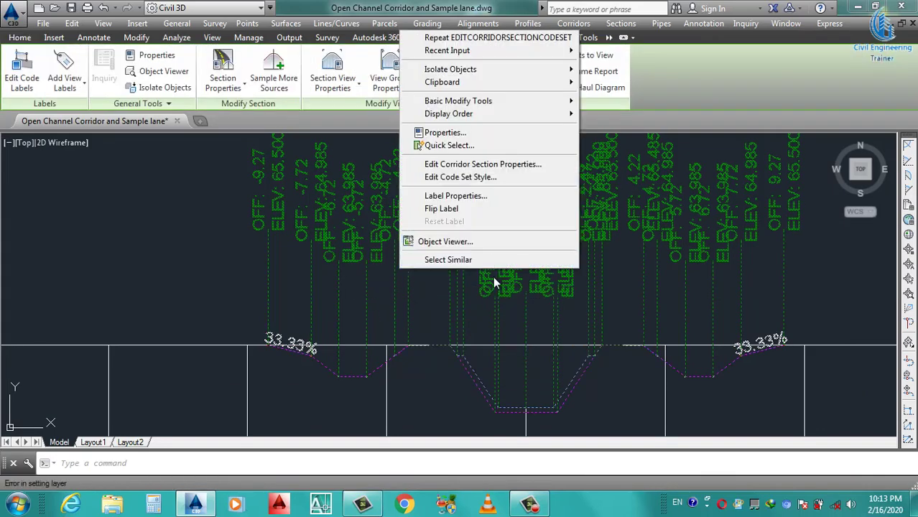
left_click(457, 179)
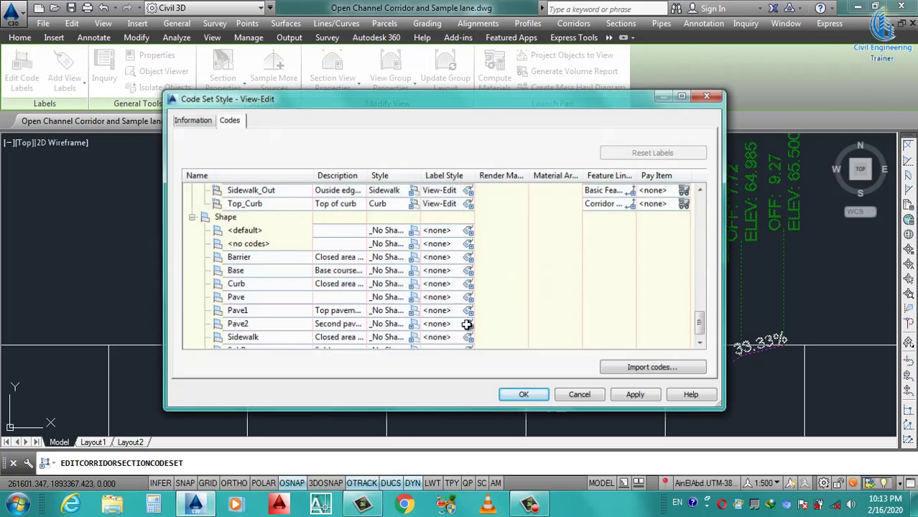
left_click(189, 218)
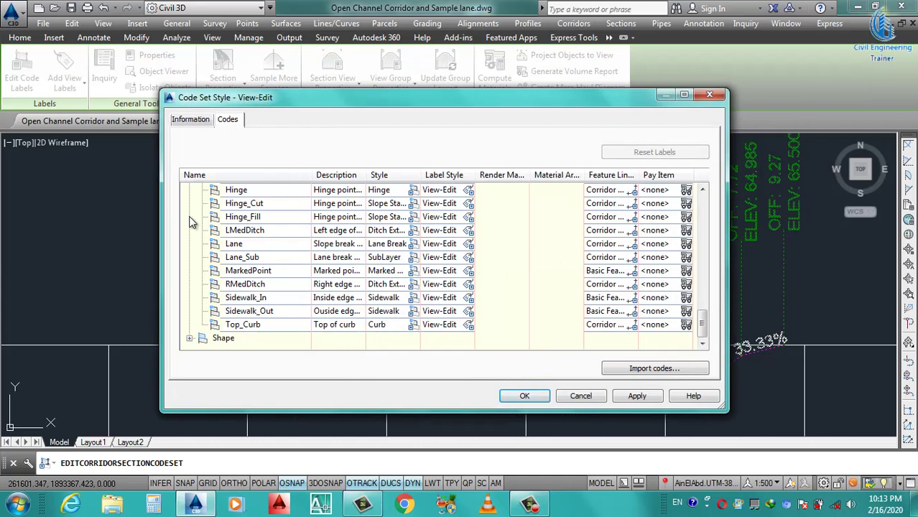
left_click(467, 231)
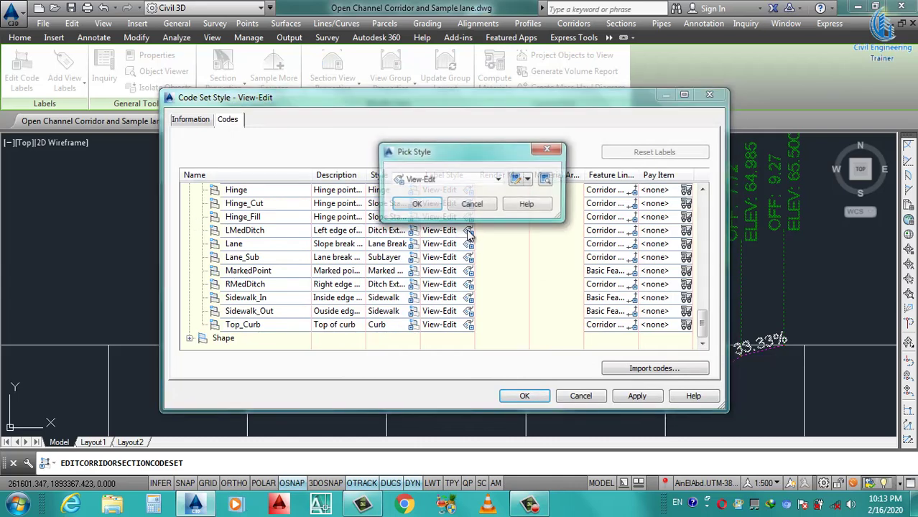
left_click(514, 181)
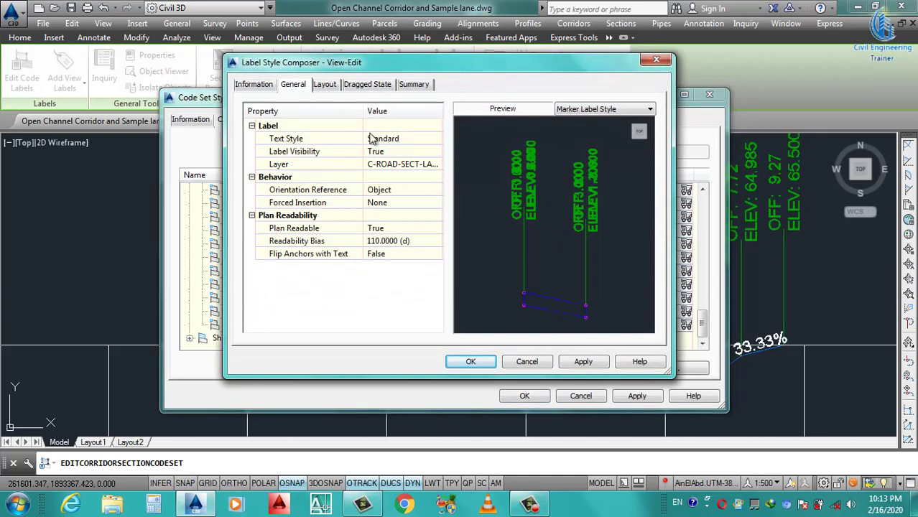
Step: Set the label's Text Height to 0.60mm on the Layout tab
left_click(324, 84)
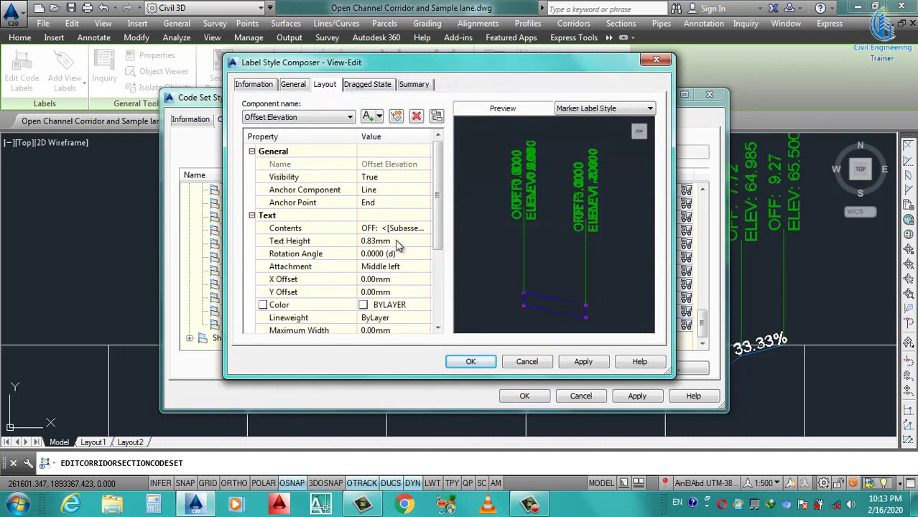
left_click(398, 242)
type(".6")
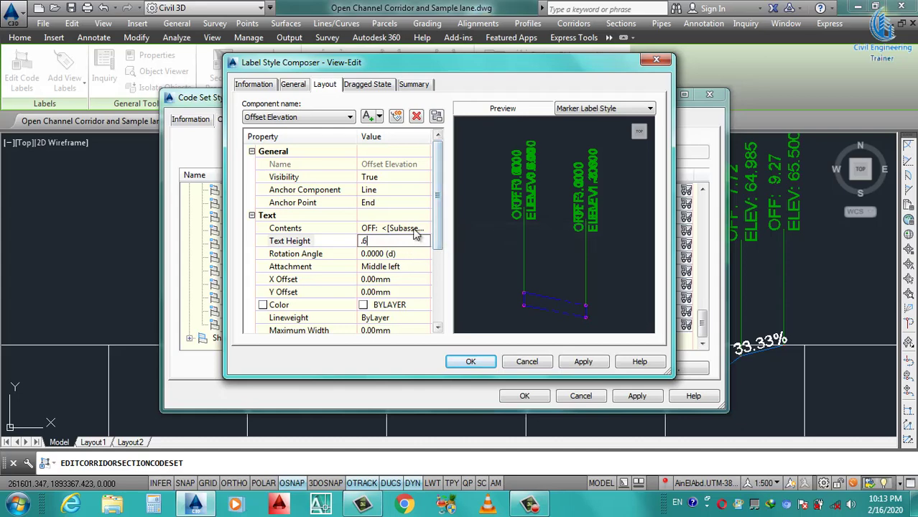
left_click(421, 229)
Step: In the label contents, remove the gap between OFF: and the offset value
left_click(424, 228)
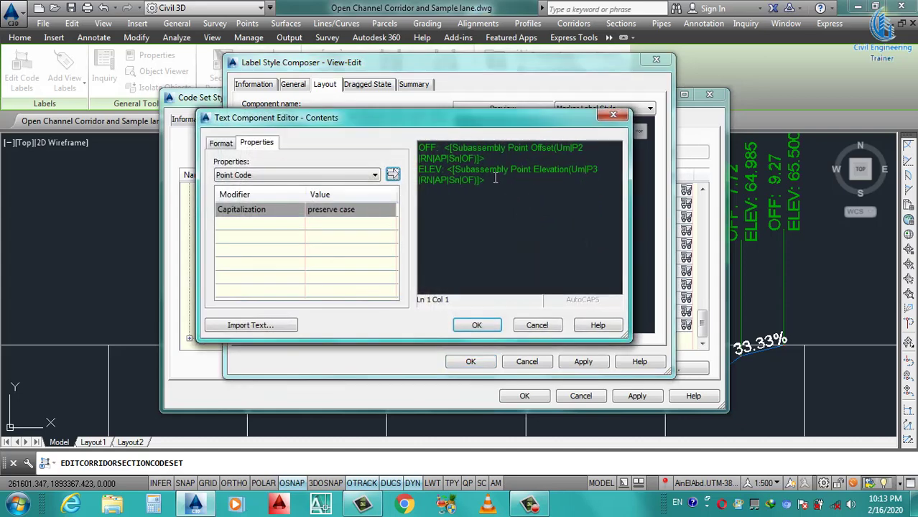
left_click_drag(487, 162, 419, 148)
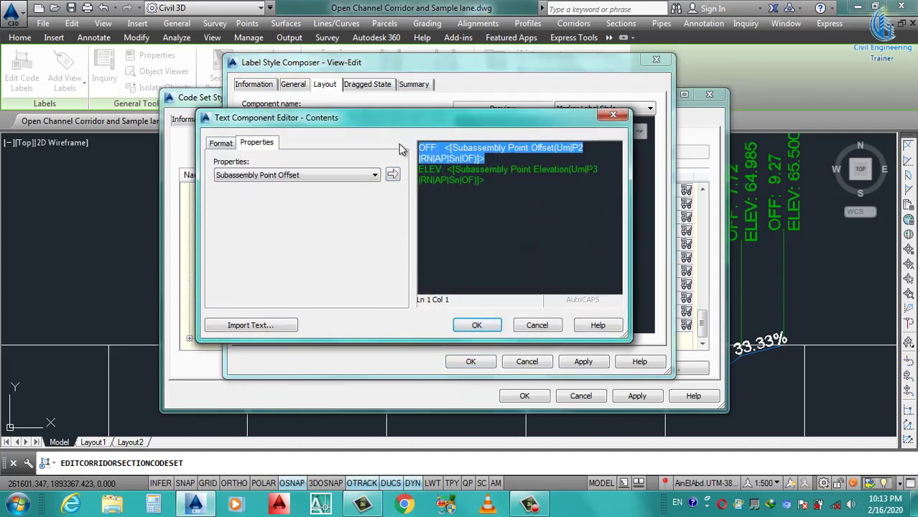
left_click(447, 149)
key("BackSpace")
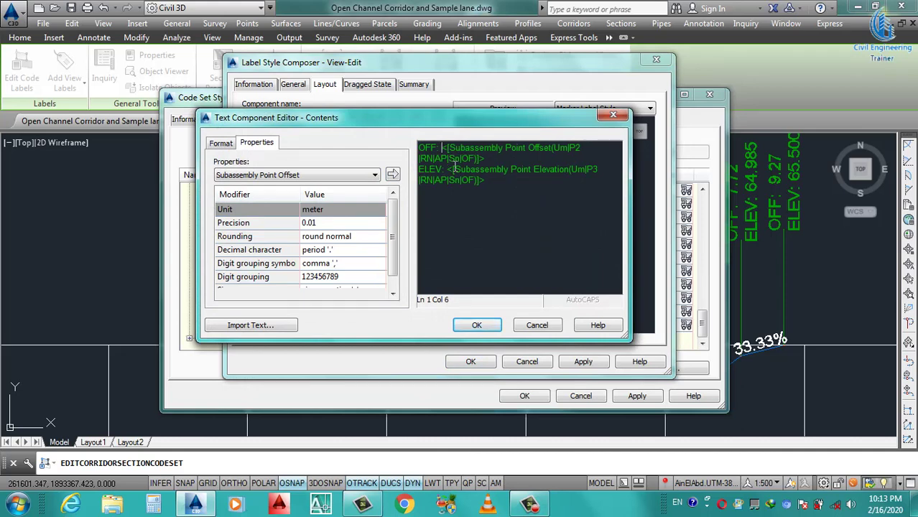
key("BackSpace")
Step: Make the OFF line red and bold, keeping Left justification
left_click_drag(486, 159, 420, 148)
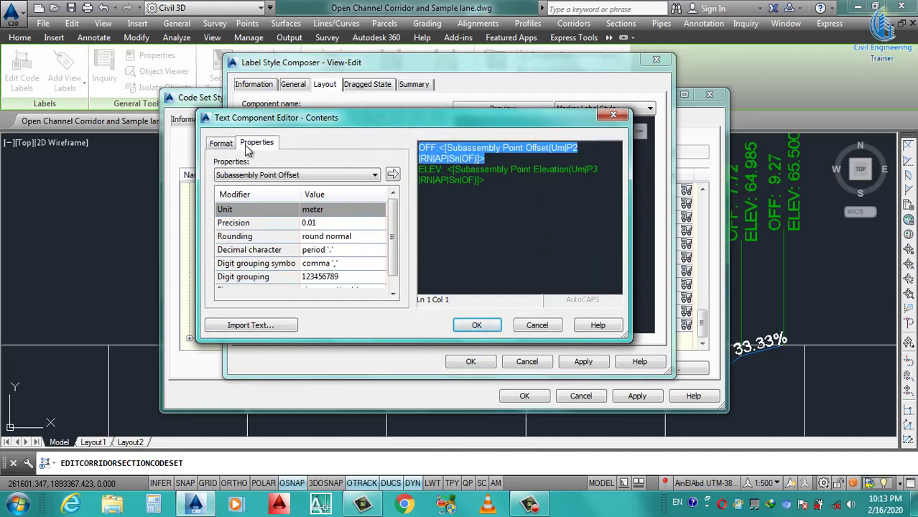
left_click(223, 144)
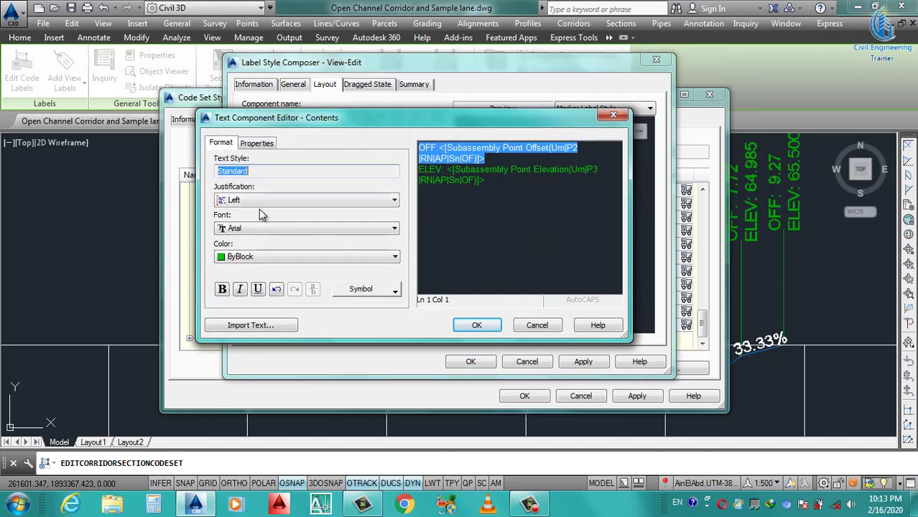
left_click(256, 259)
left_click(242, 279)
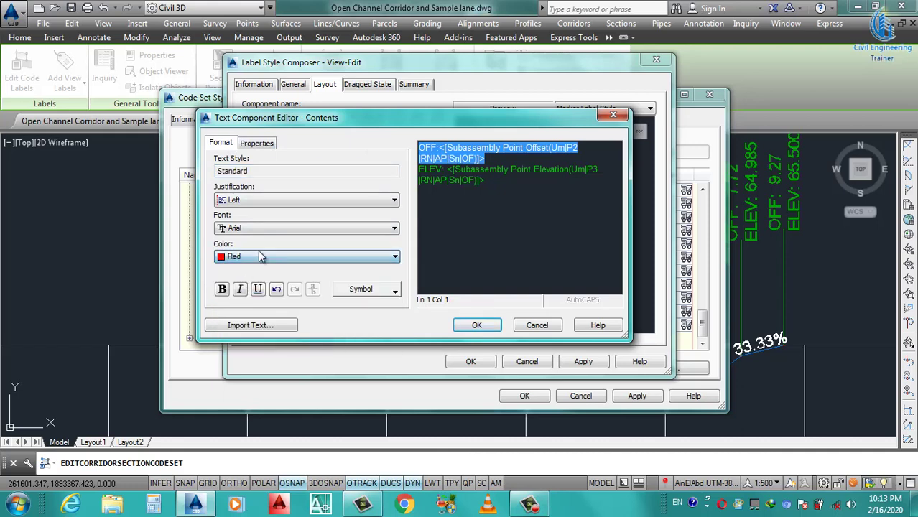
key("ctrl+b")
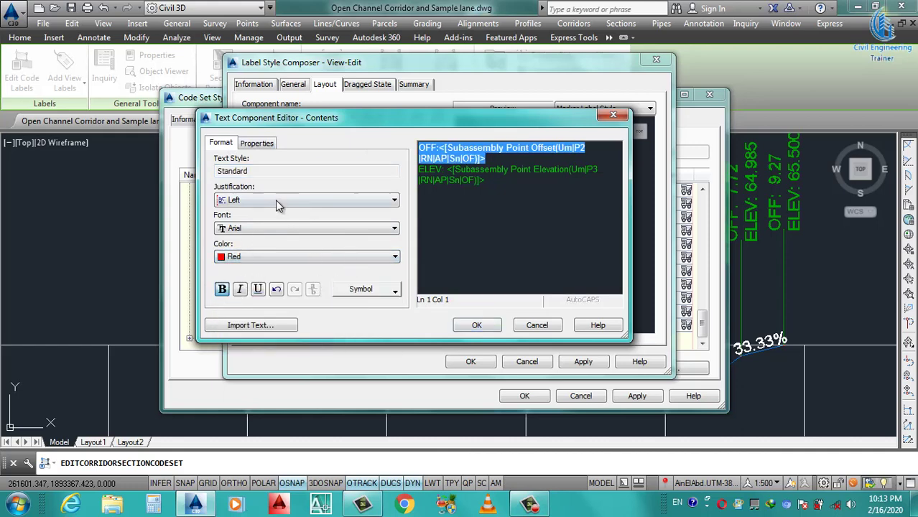
left_click(275, 200)
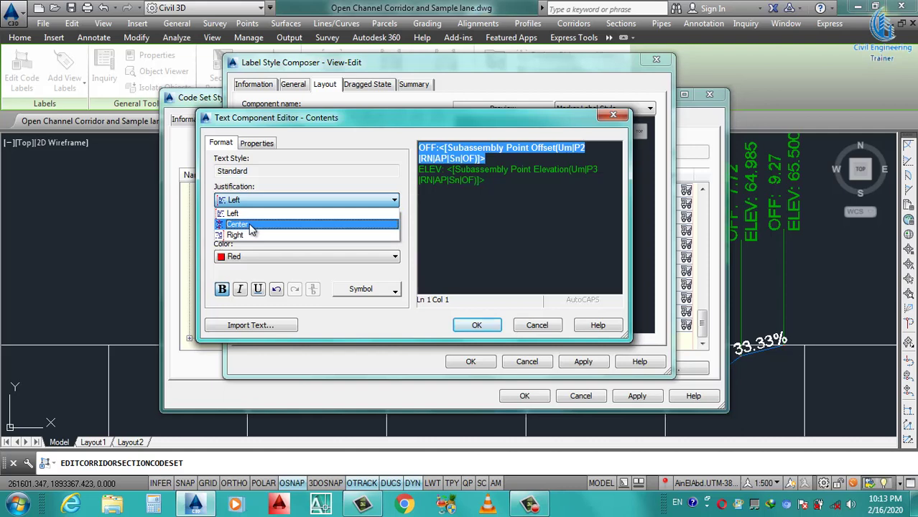
left_click(232, 214)
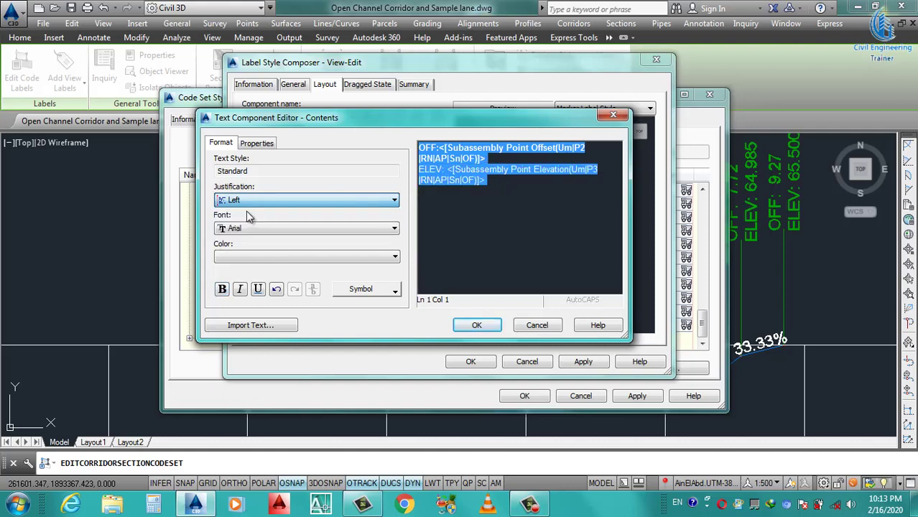
left_click(519, 195)
Step: Make the ELEV lines cyan and bold
left_click_drag(459, 185, 290, 172)
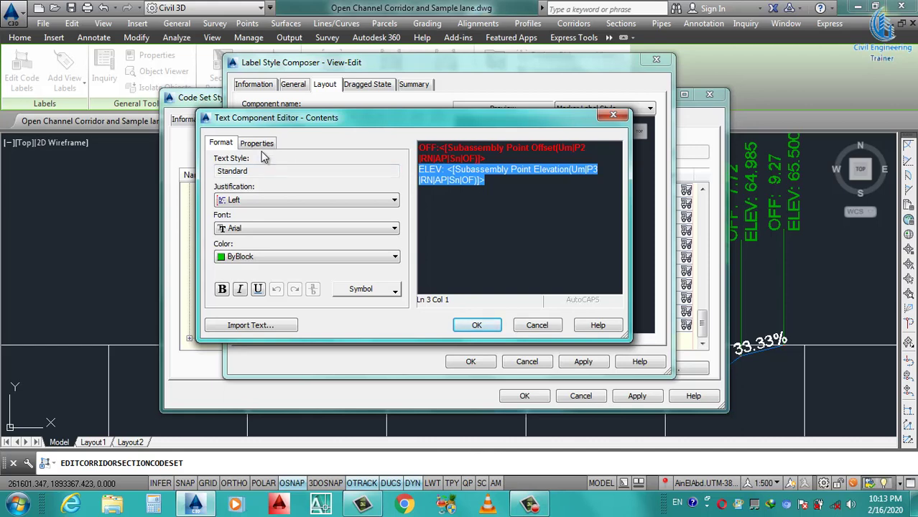
left_click(260, 257)
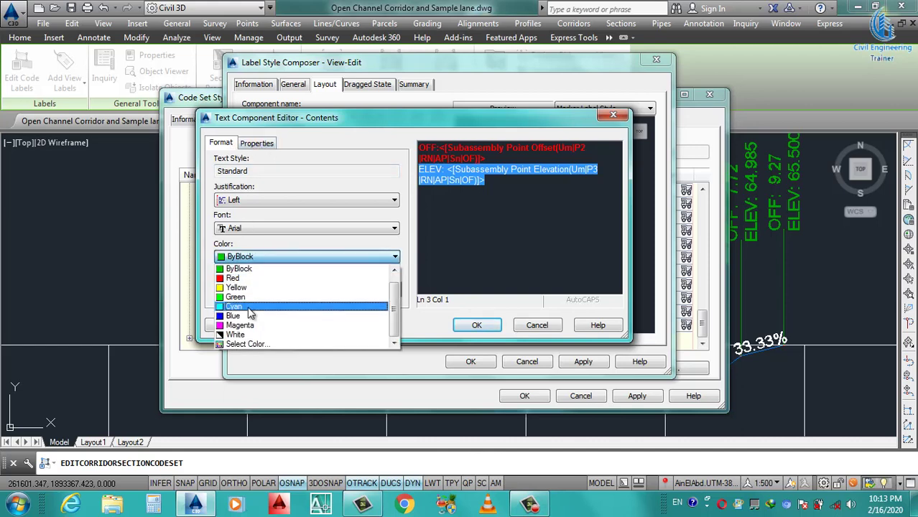
left_click(237, 306)
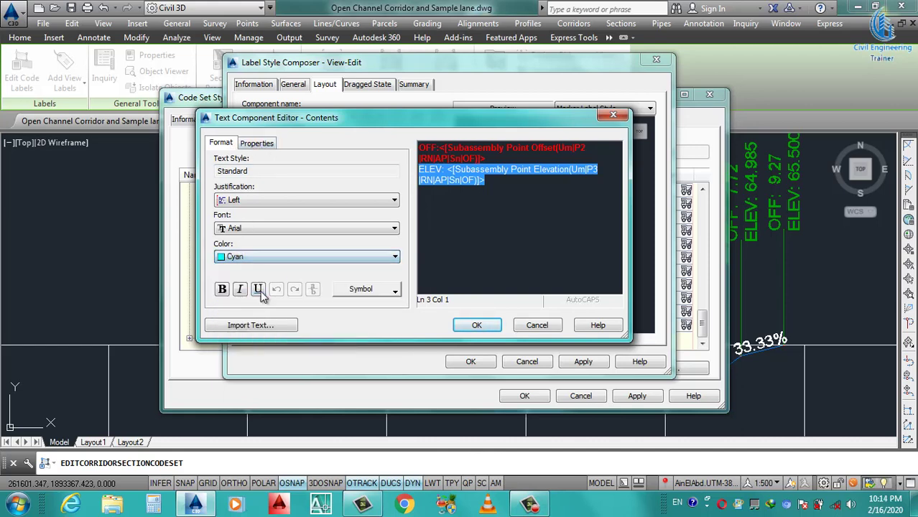
key("ctrl+b")
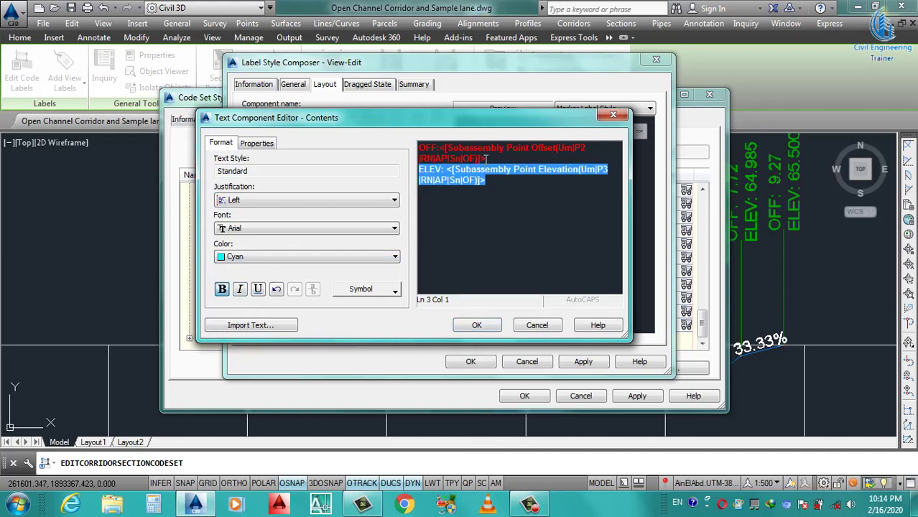
Step: Join the ELEV line onto the OFF line, remove the space after ELEV:, and accept the contents
left_click(486, 158)
left_click(421, 171)
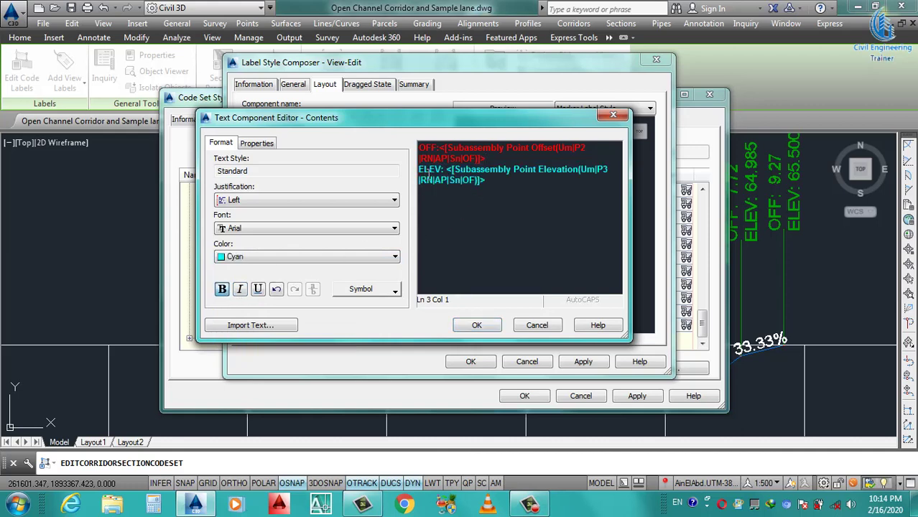
key("BackSpace")
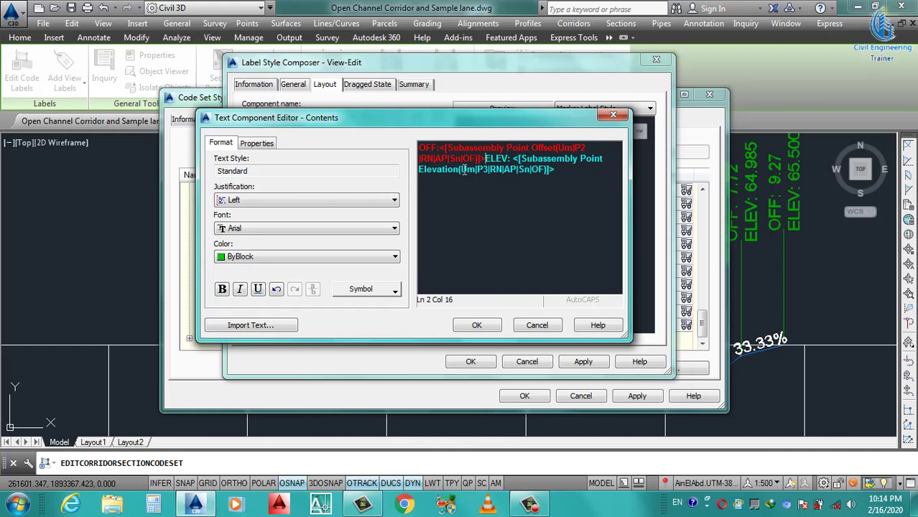
left_click(516, 161)
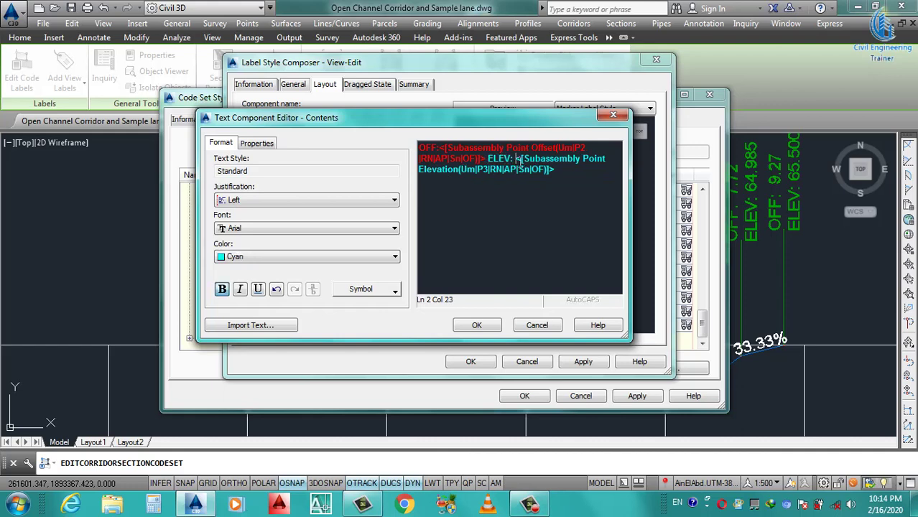
key("BackSpace")
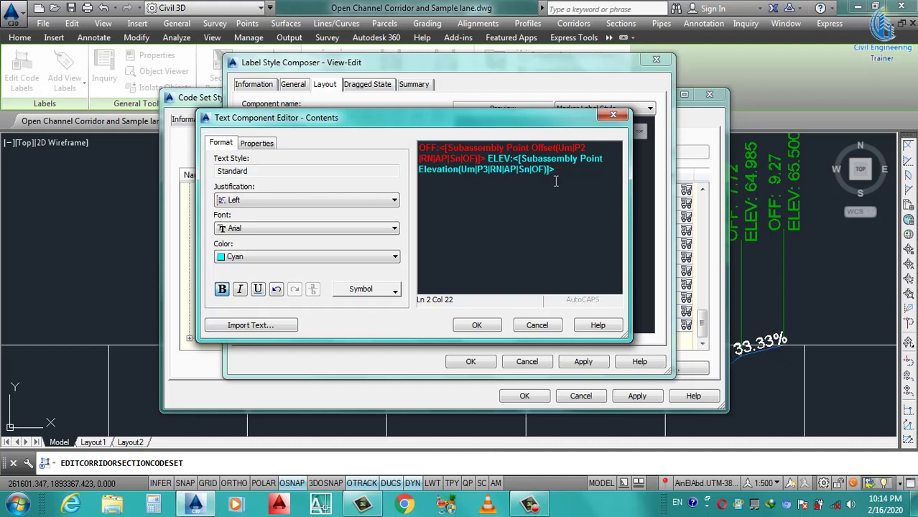
left_click(495, 329)
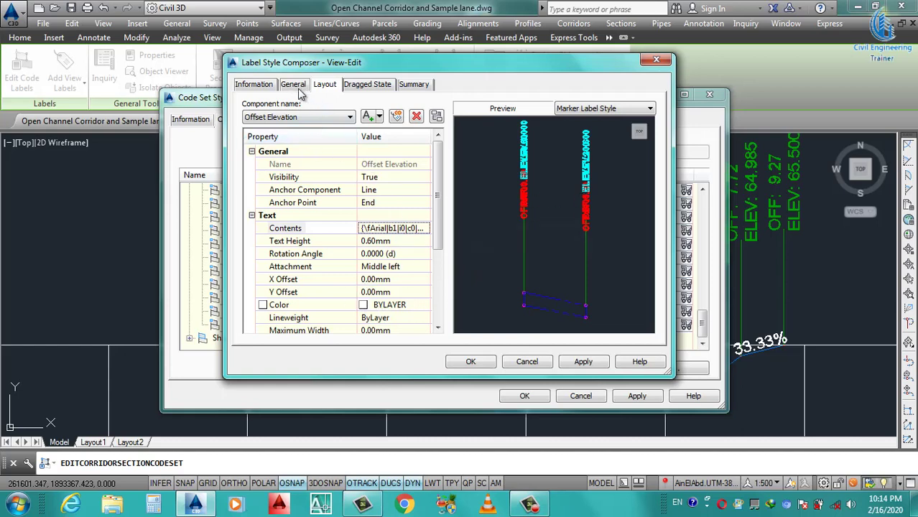
Step: Set the leader Line component's fixed length to 6 and confirm its colour
left_click(287, 117)
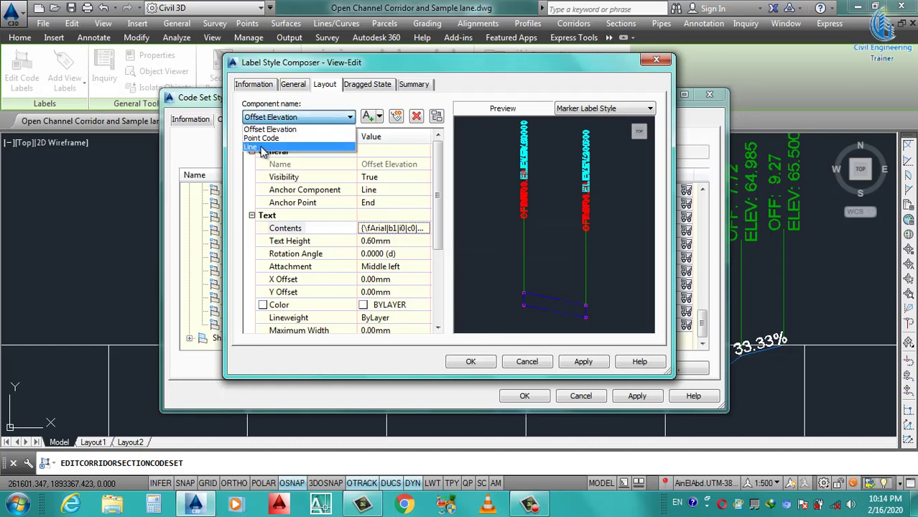
left_click(267, 149)
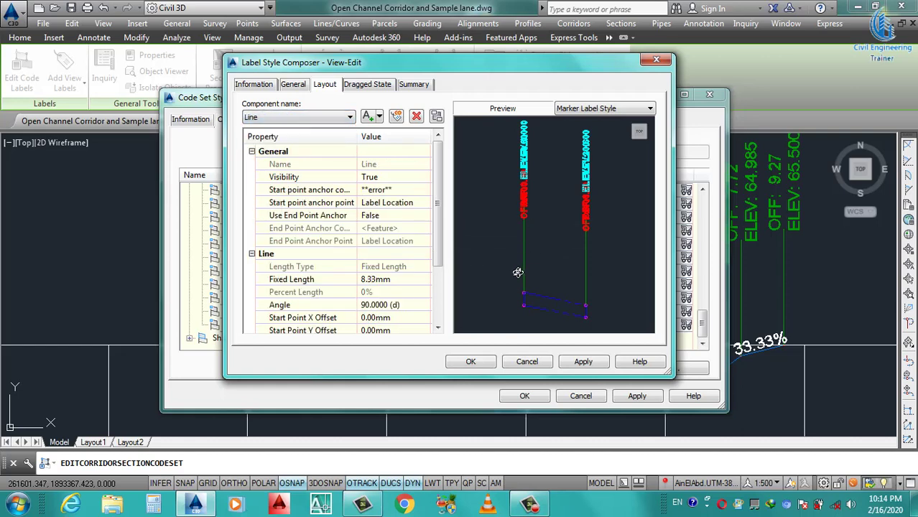
left_click(393, 279)
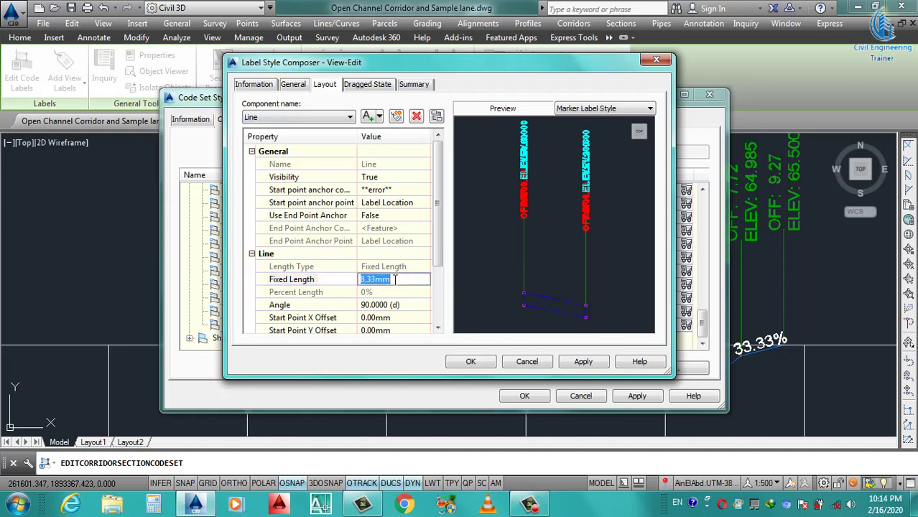
type("6")
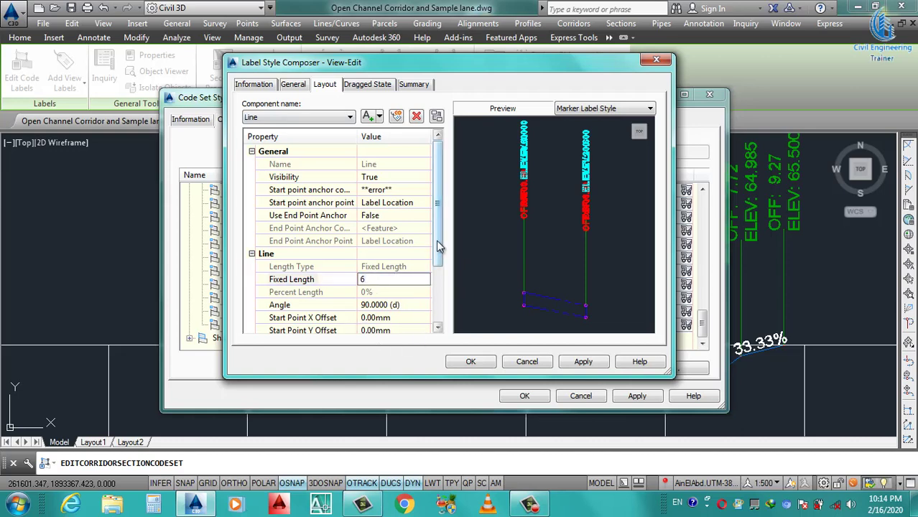
mouse_move(436, 246)
left_mouse_down()
mouse_move(438, 288)
mouse_move(449, 283)
left_mouse_up()
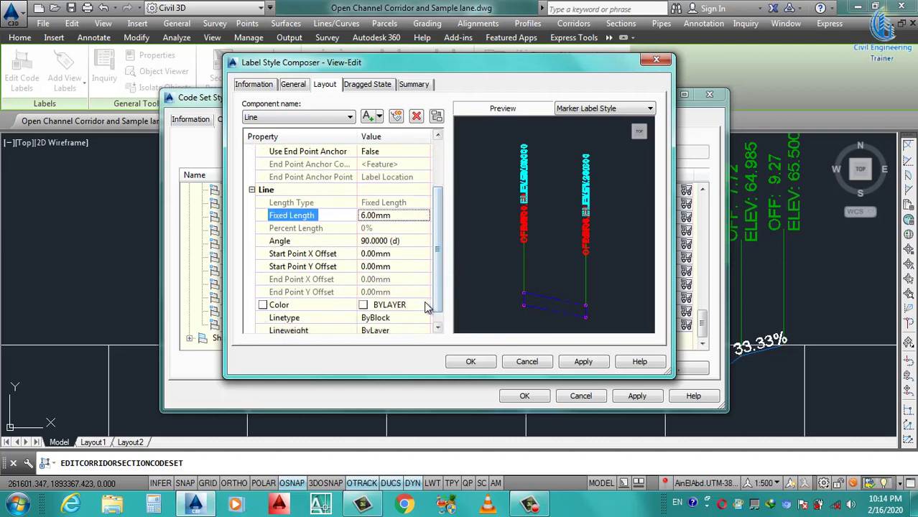
left_click(425, 304)
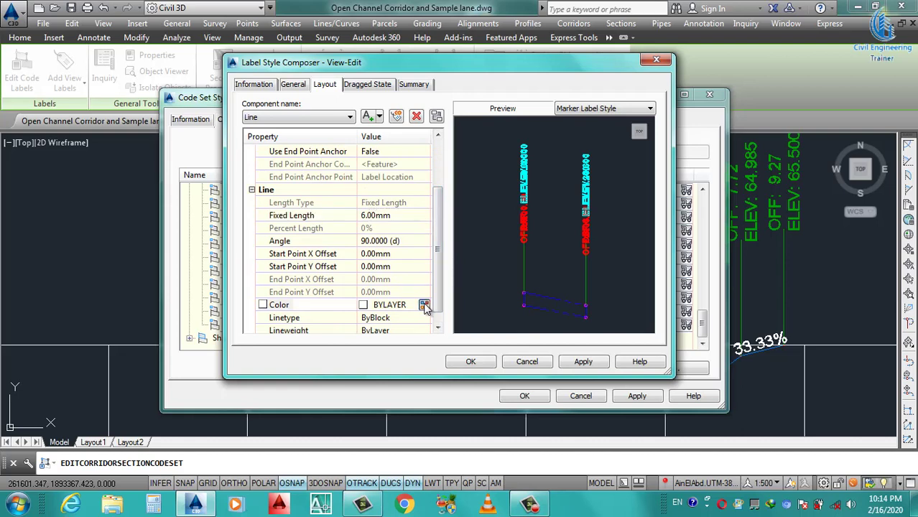
left_click(424, 303)
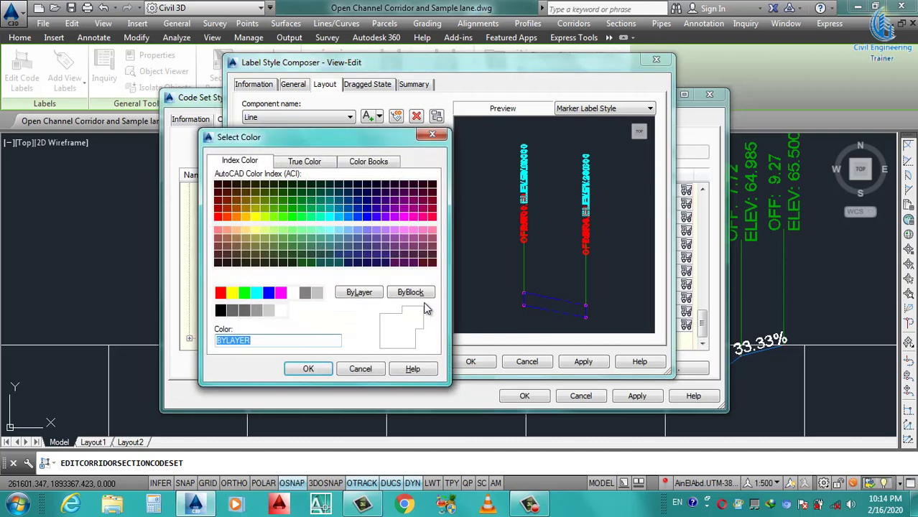
left_click(307, 369)
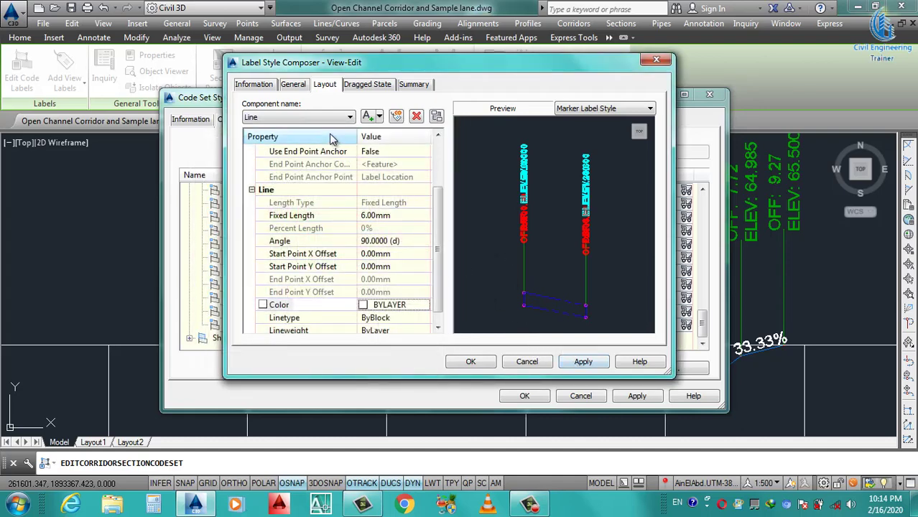
Step: Change the Point Code component's text colour to white
left_click(298, 117)
left_click(292, 136)
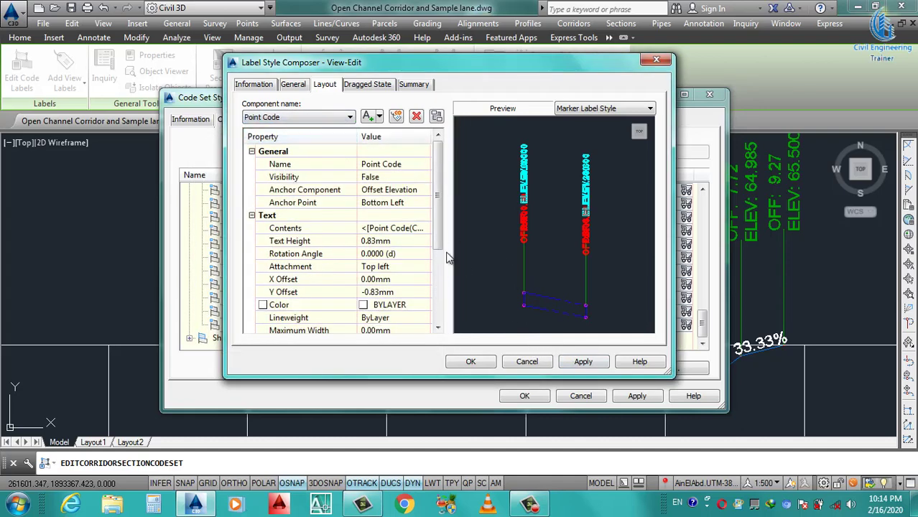
left_click(416, 307)
left_click(428, 308)
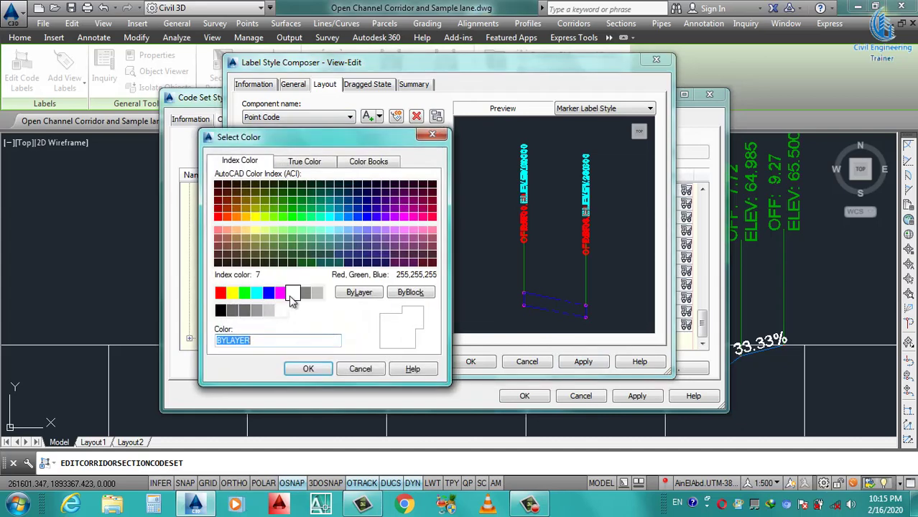
left_click(293, 291)
left_click(308, 367)
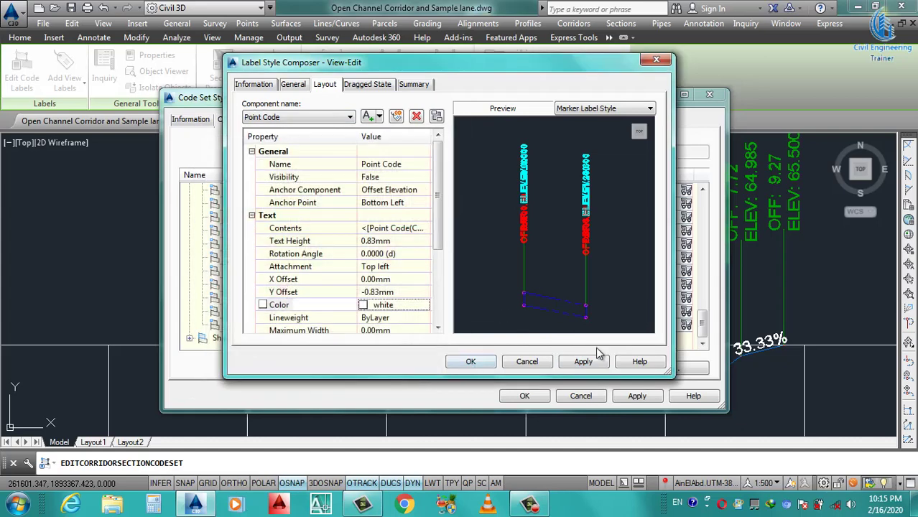
Step: Apply and accept the label style, Pick Style and Code Set Style changes
left_click(583, 361)
left_click(471, 362)
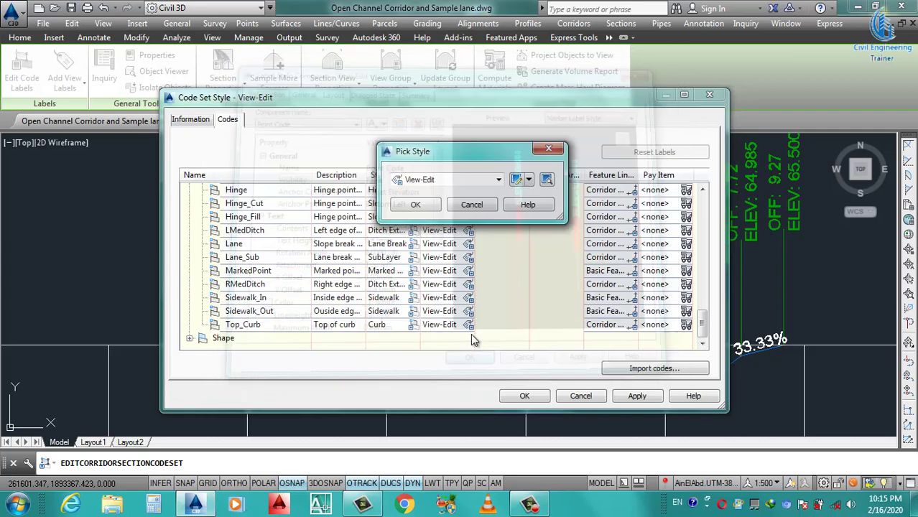
left_click(415, 204)
left_click(637, 395)
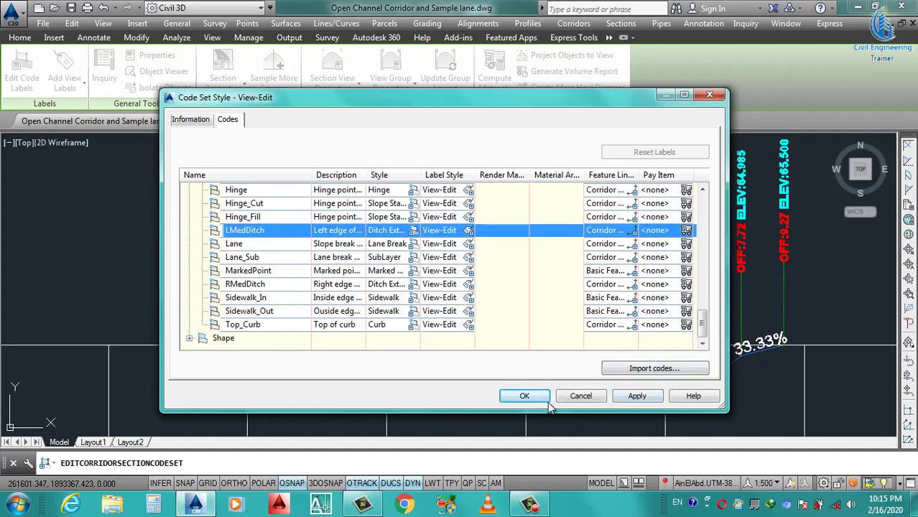
Step: Close the Code Set Style dialog and the corridor warnings Event Viewer
left_click(524, 395)
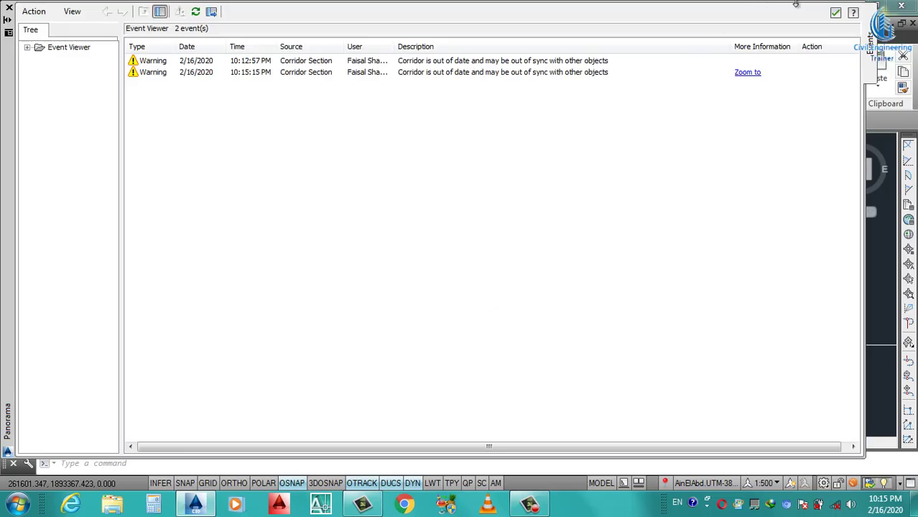
left_click(835, 12)
scroll(434, 336, "down", 4)
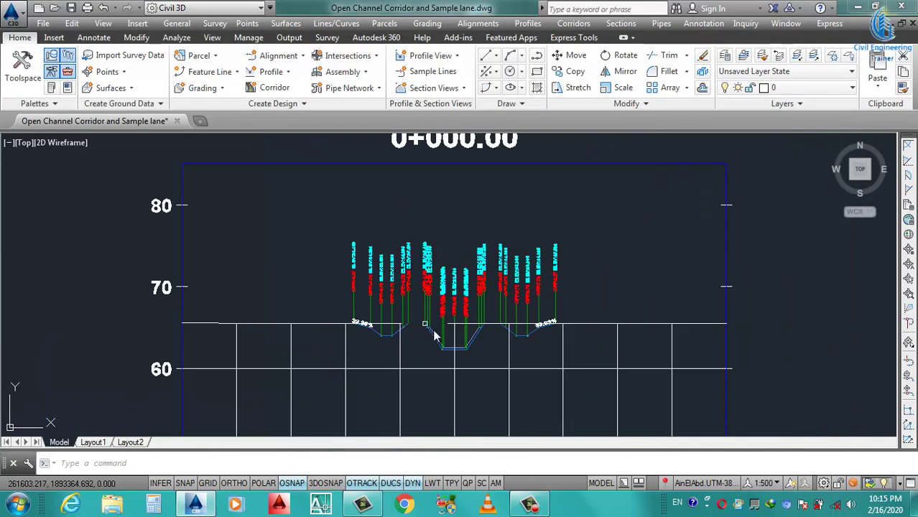
scroll(434, 335, "up", 3)
scroll(448, 323, "up", 4)
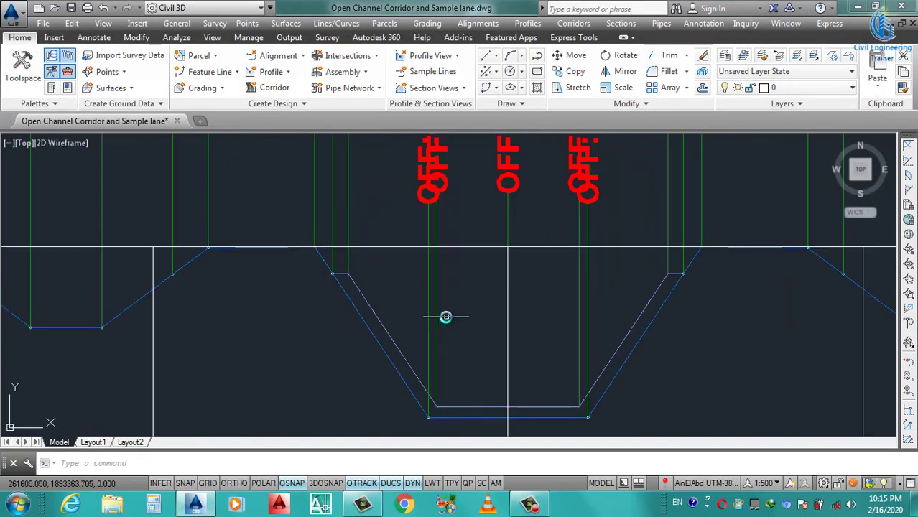
Step: Flip the offset/elevation labels beside the channel with Flip Label
left_click(428, 357)
right_click(428, 325)
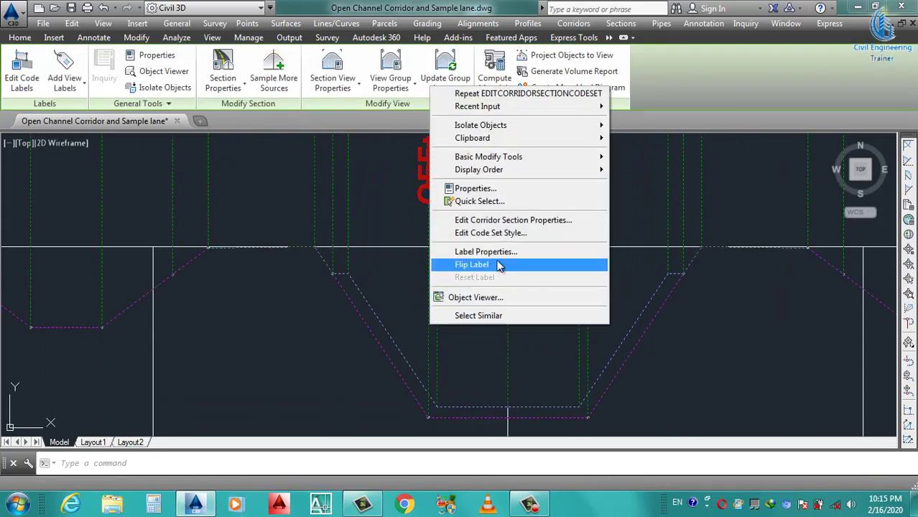
left_click(499, 266)
scroll(416, 334, "down", 3)
scroll(516, 353, "up", 3)
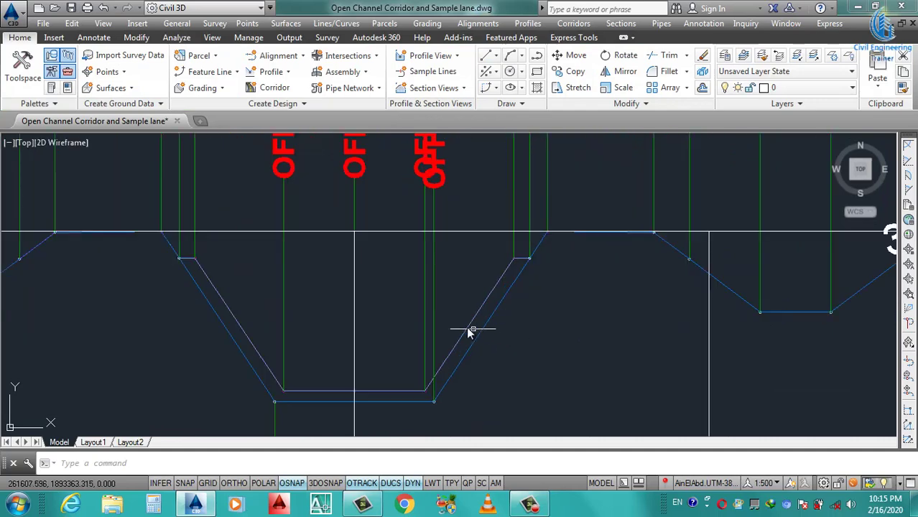
left_click(433, 324)
left_click(434, 313)
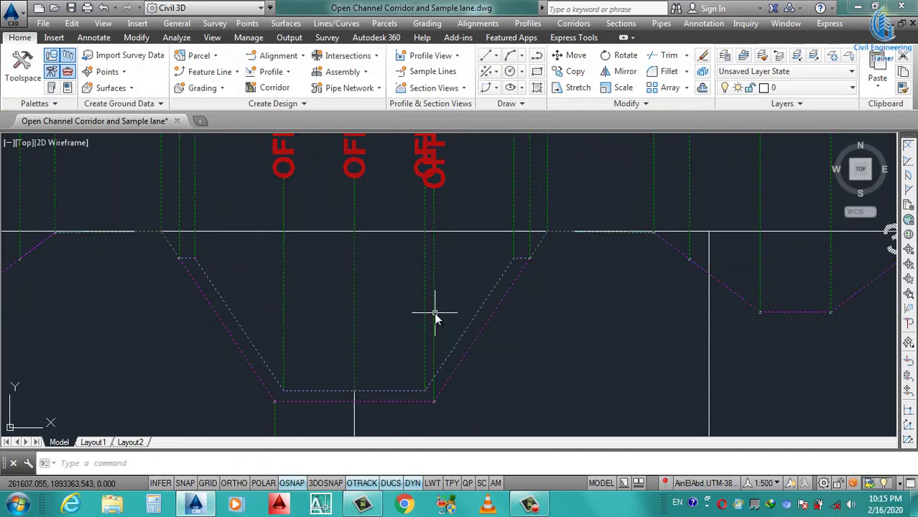
right_click(434, 312)
left_click(497, 258)
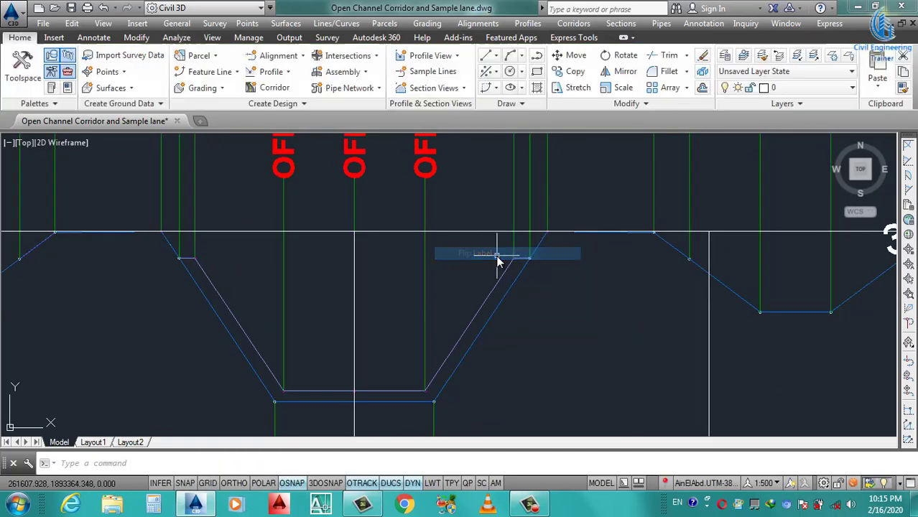
Step: Flip the labels at the channel centre so they hang below the section
scroll(412, 357, "down", 3)
scroll(426, 328, "down", 1)
scroll(417, 290, "up", 5)
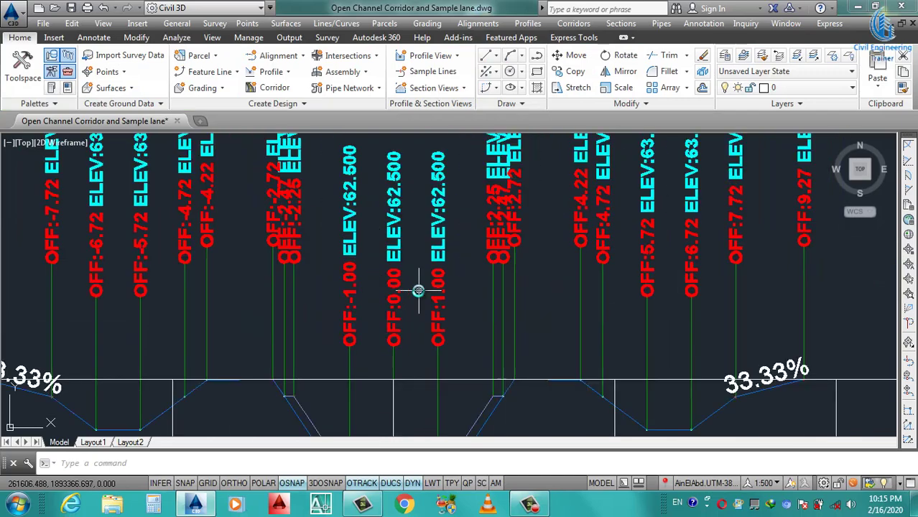
scroll(418, 290, "up", 2)
scroll(406, 303, "down", 4)
scroll(406, 194, "up", 4)
middle_click_drag(406, 160, 405, 251)
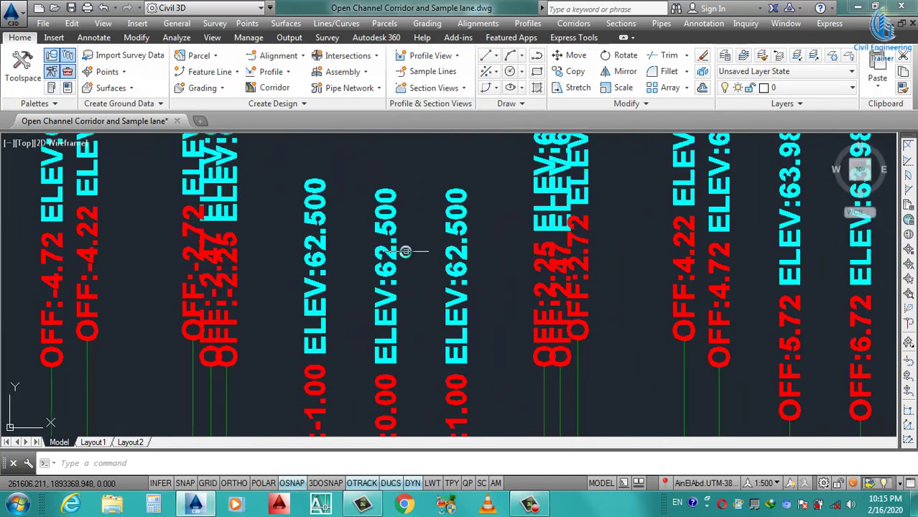
scroll(405, 251, "down", 5)
scroll(328, 365, "up", 5)
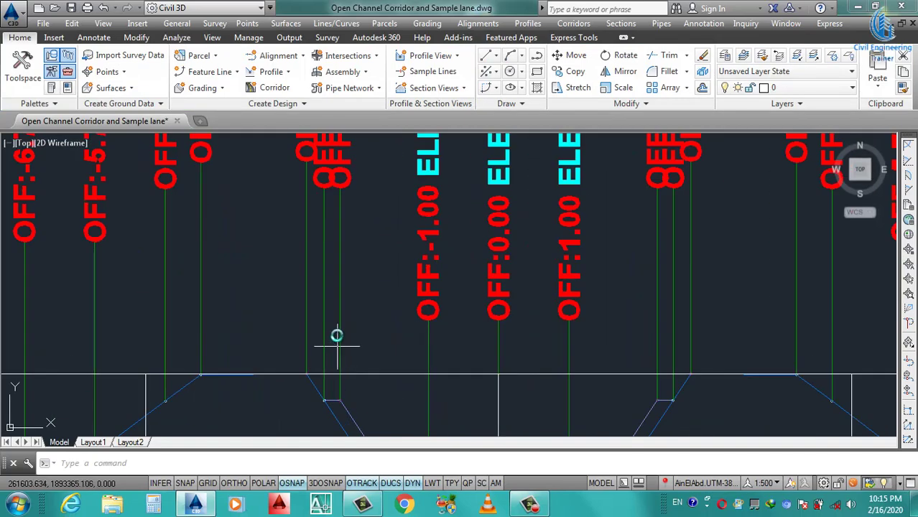
left_click(321, 310)
right_click(322, 310)
left_click(391, 250)
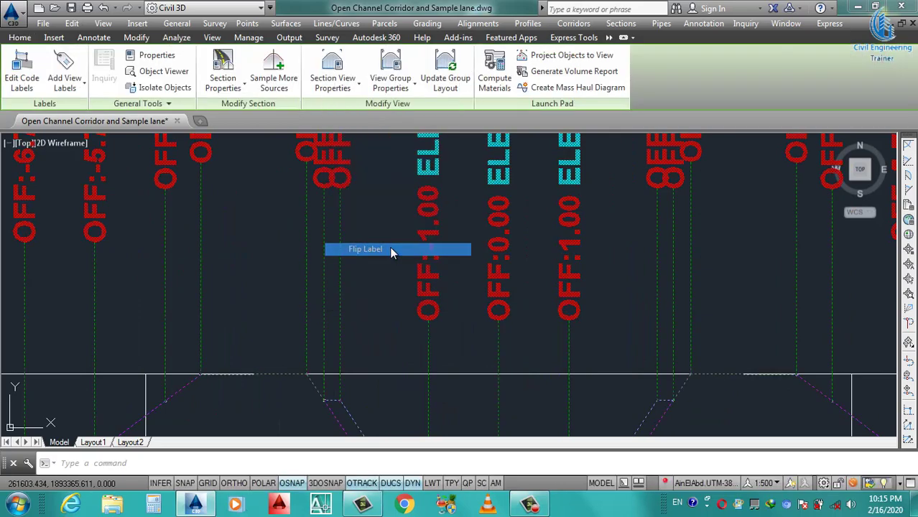
Step: Flip one remaining channel label to the other side
scroll(454, 341, "down", 5)
scroll(445, 334, "up", 5)
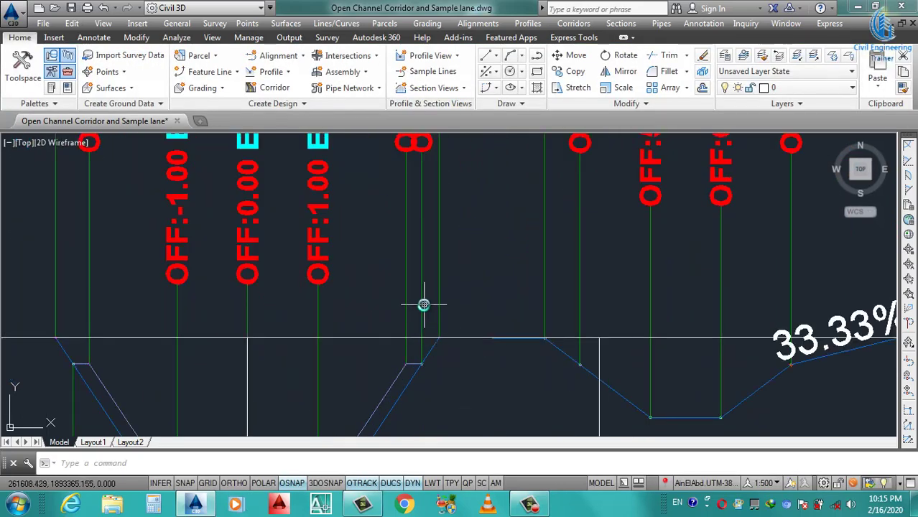
left_click(421, 304)
right_click(421, 304)
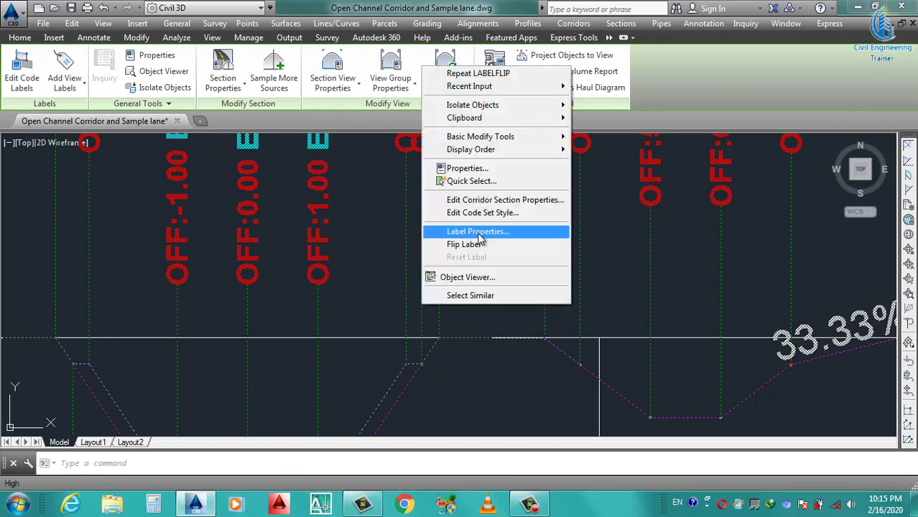
left_click(481, 245)
scroll(472, 332, "down", 5)
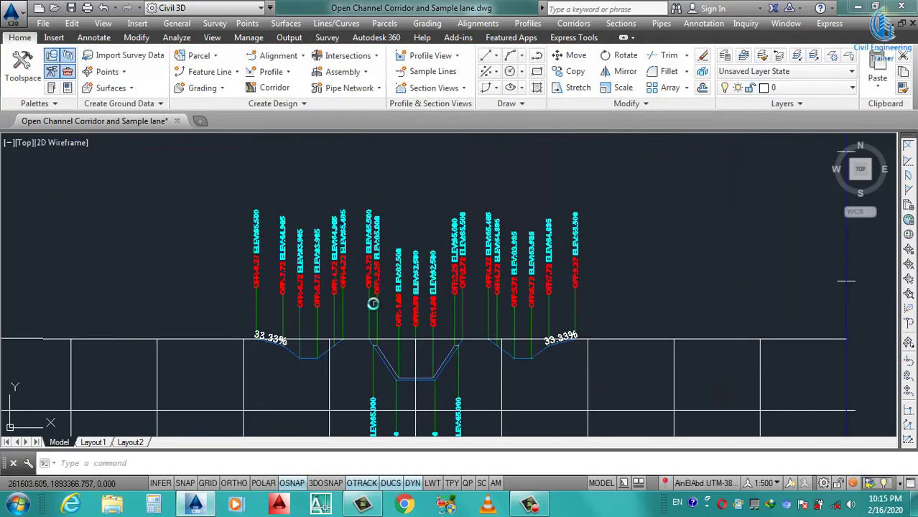
Step: Zoom in on the 0+120.00 section view
scroll(352, 345, "up", 1)
scroll(366, 338, "down", 3)
scroll(396, 293, "up", 5)
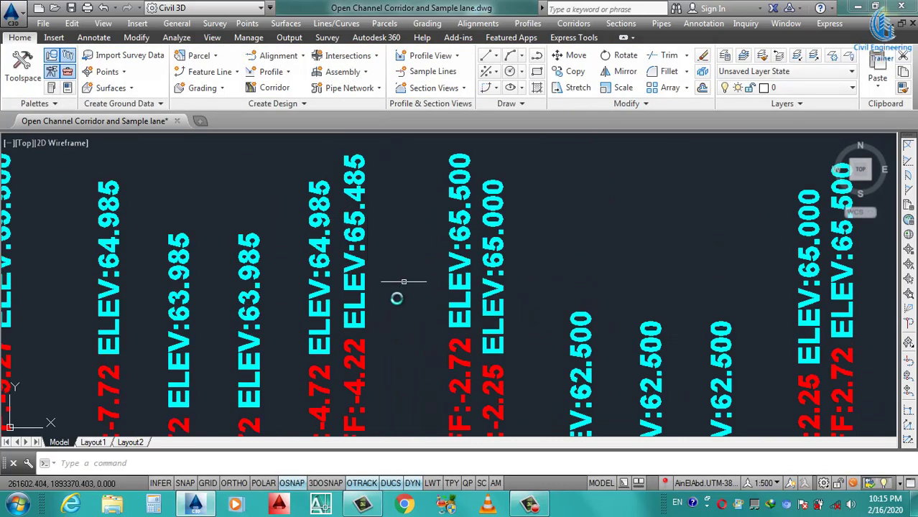
scroll(373, 308, "down", 5)
scroll(378, 293, "down", 2)
scroll(431, 380, "up", 2)
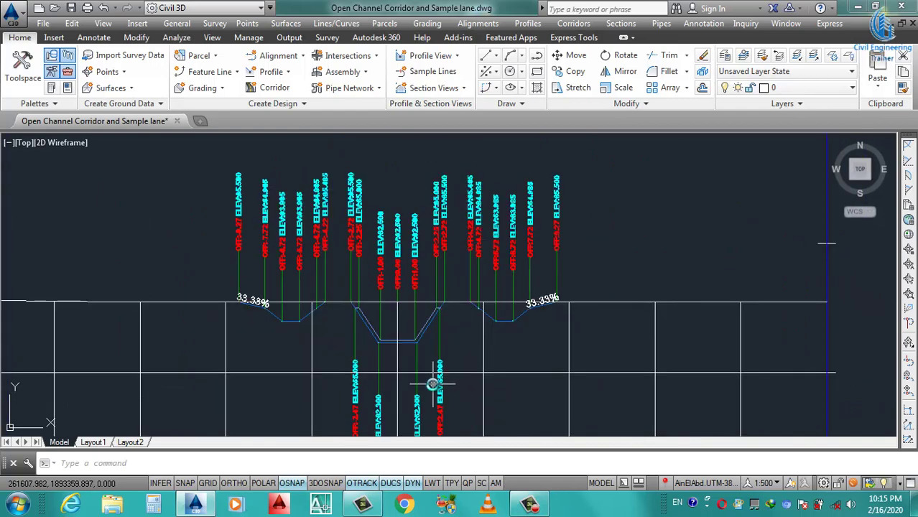
scroll(425, 369, "up", 2)
scroll(425, 363, "up", 2)
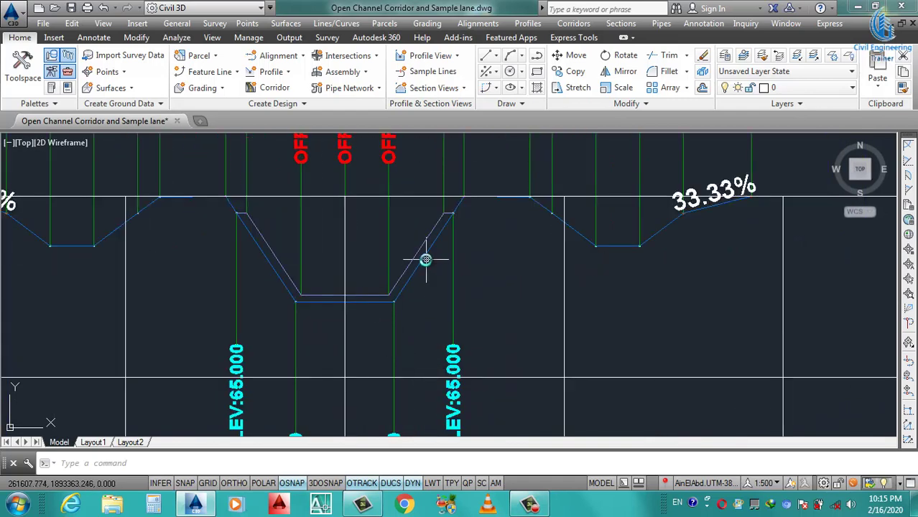
scroll(425, 268, "down", 3)
scroll(414, 320, "down", 3)
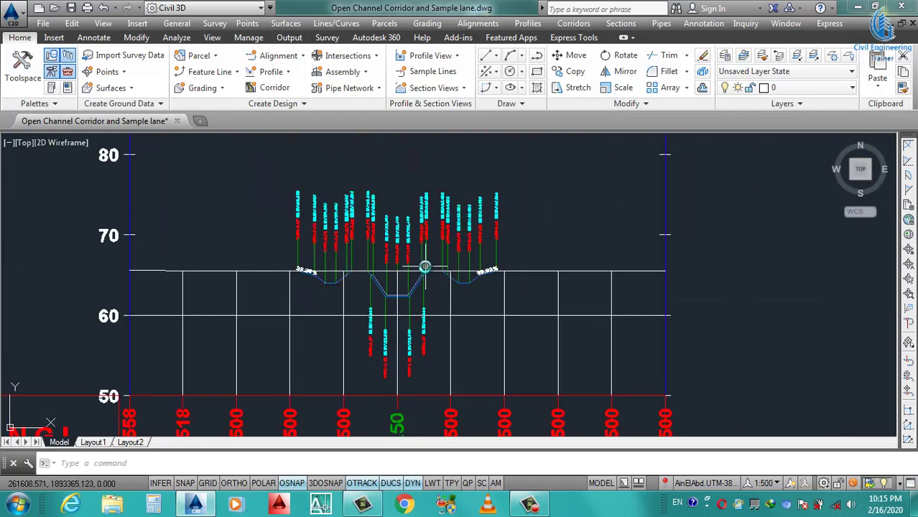
scroll(425, 268, "up", 2)
scroll(410, 318, "down", 2)
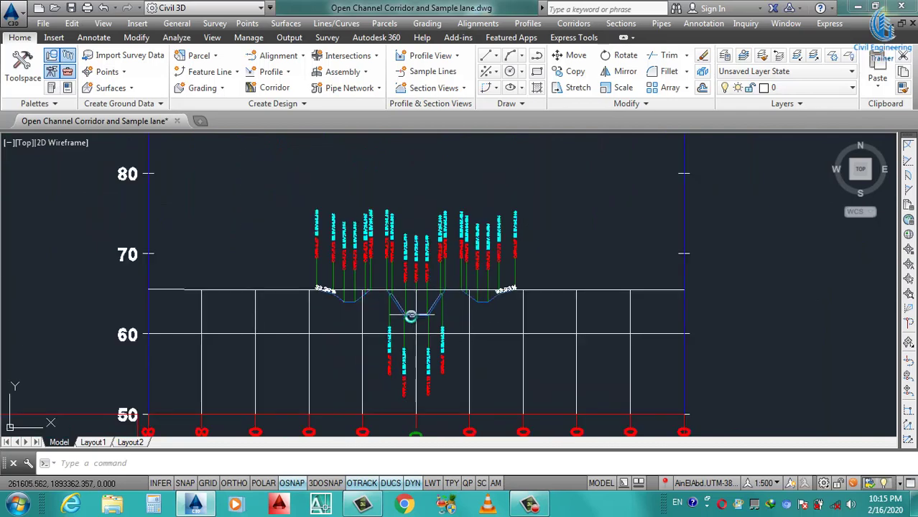
scroll(430, 330, "up", 4)
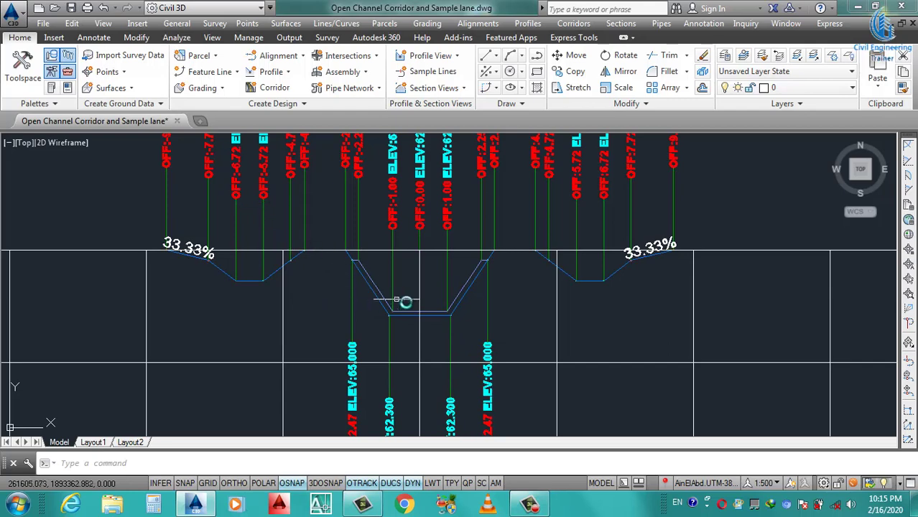
scroll(441, 269, "down", 3)
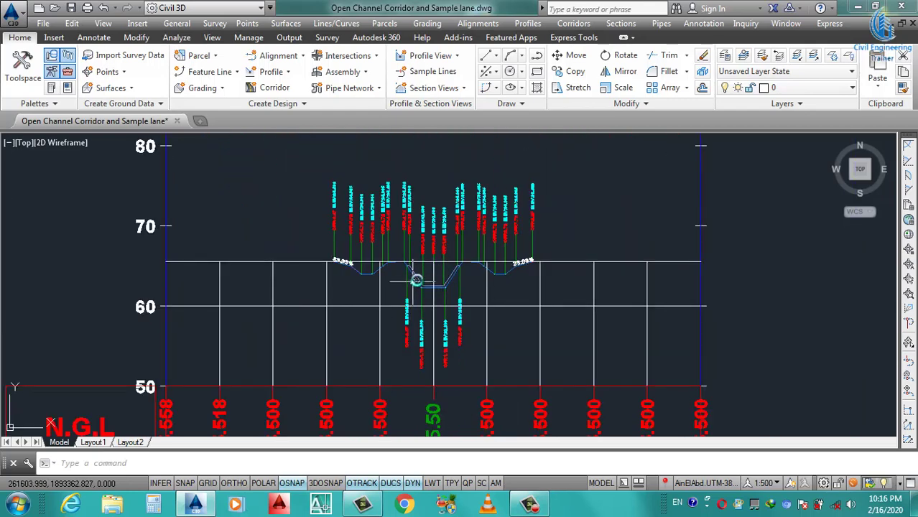
scroll(446, 283, "down", 2)
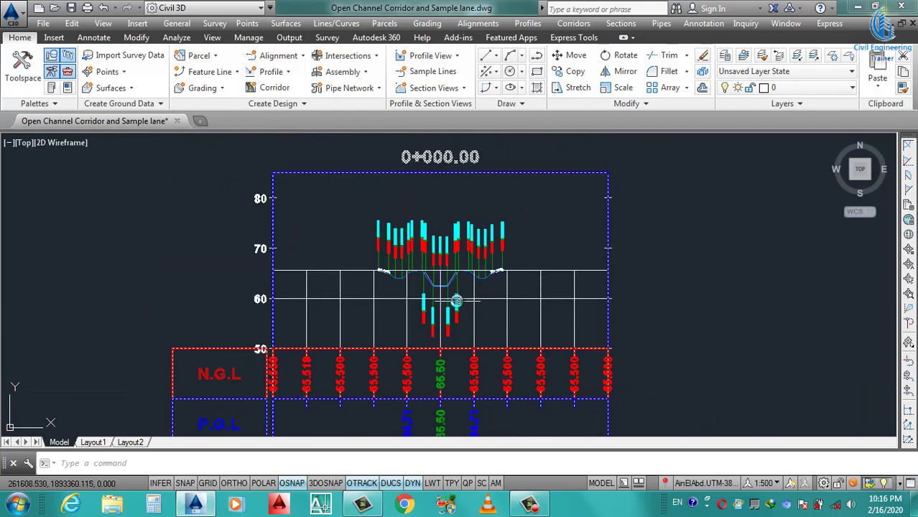
scroll(424, 262, "up", 3)
scroll(260, 298, "up", 2)
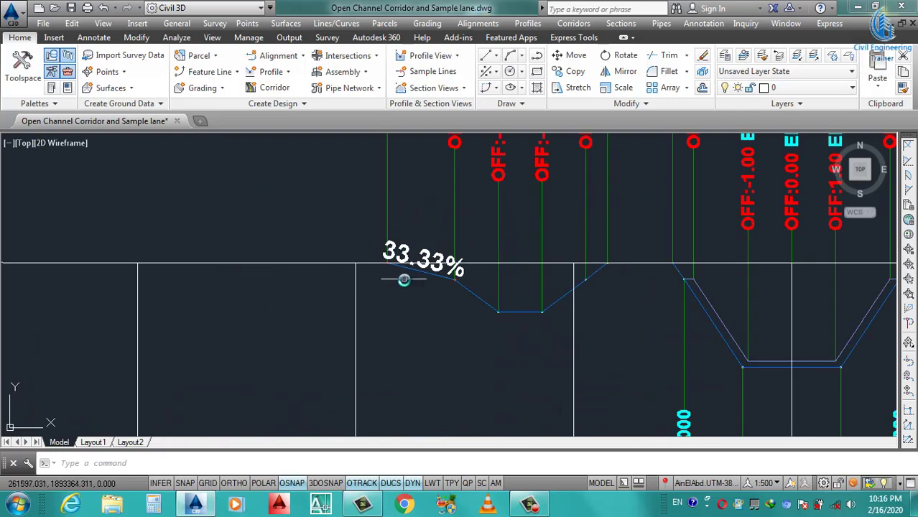
scroll(404, 279, "down", 1)
scroll(491, 264, "up", 3)
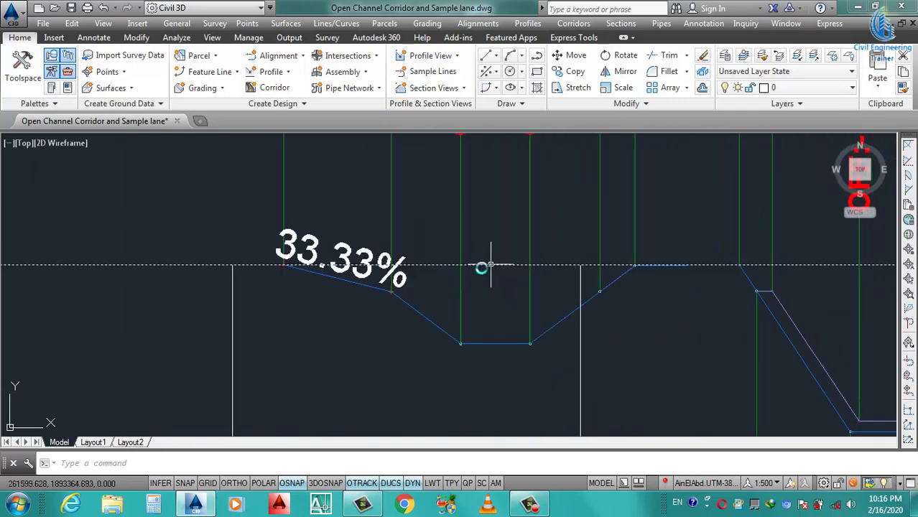
Step: Clear the selection and window-select the NGL Surface section line
left_click(491, 263)
scroll(492, 269, "down", 2)
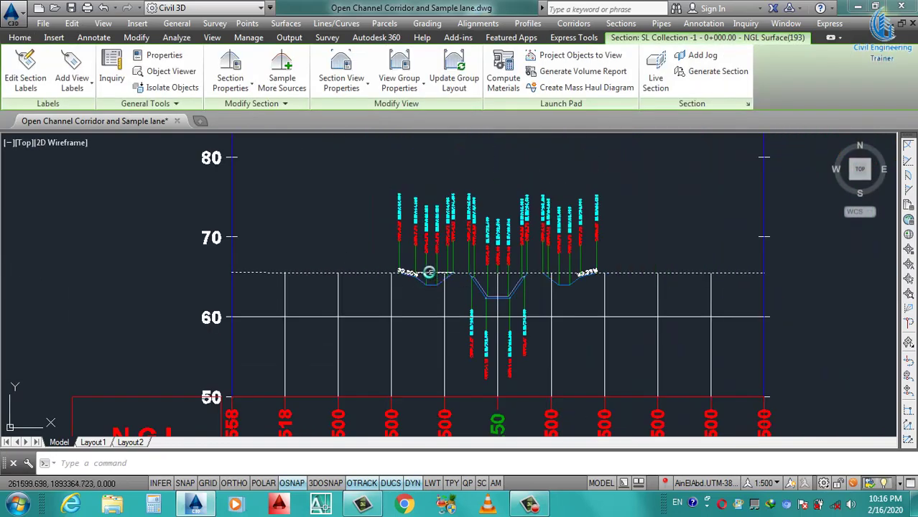
scroll(495, 280, "down", 2)
scroll(499, 294, "down", 2)
scroll(634, 292, "up", 4)
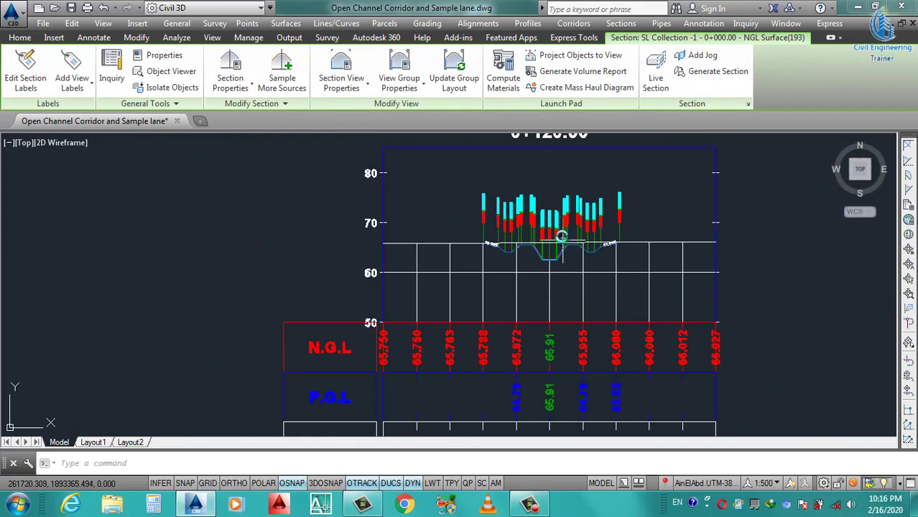
scroll(542, 242, "up", 3)
key("Escape")
scroll(344, 281, "up", 1)
scroll(356, 276, "up", 3)
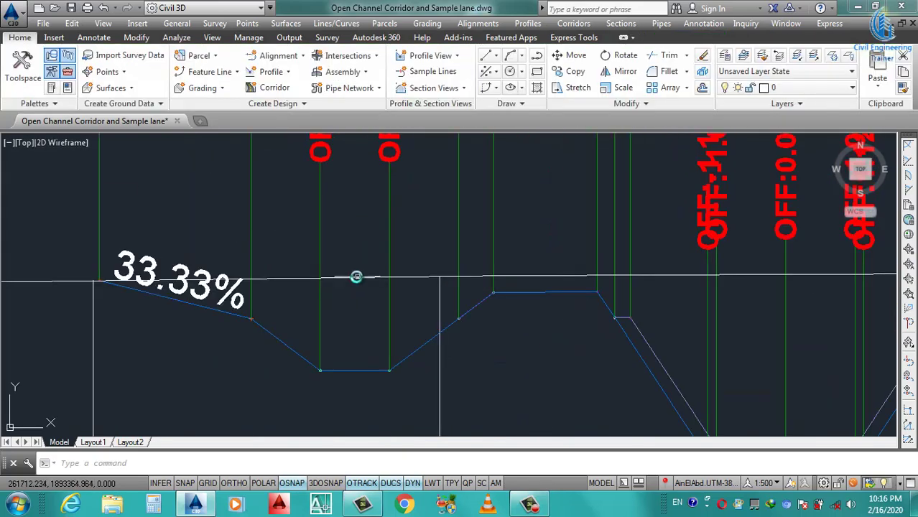
left_click(351, 279)
left_click(375, 266)
scroll(374, 267, "down", 2)
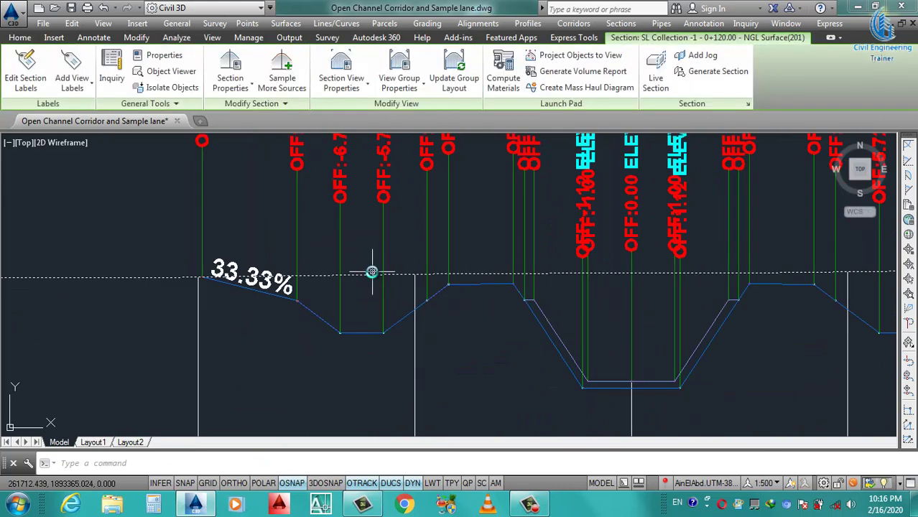
Step: Open Edit Section Style and set the Segments colour to red
scroll(367, 266, "down", 2)
right_click(366, 266)
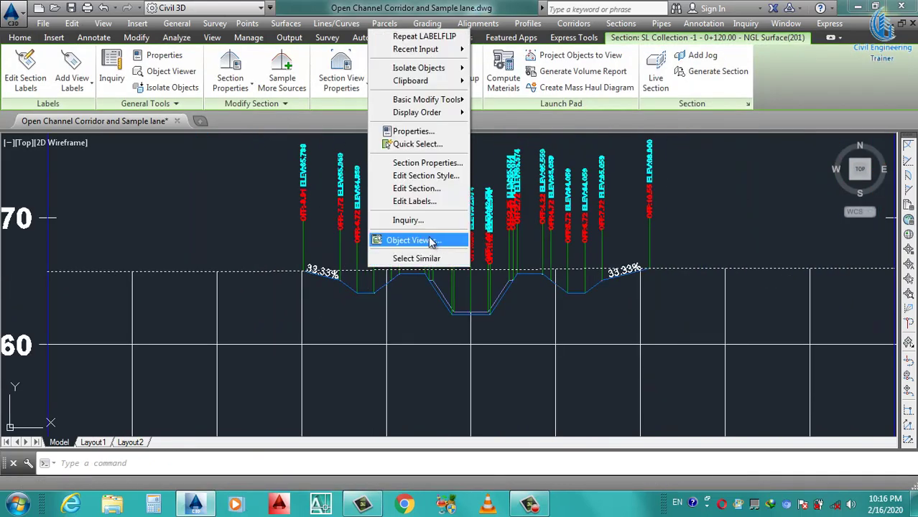
left_click(434, 180)
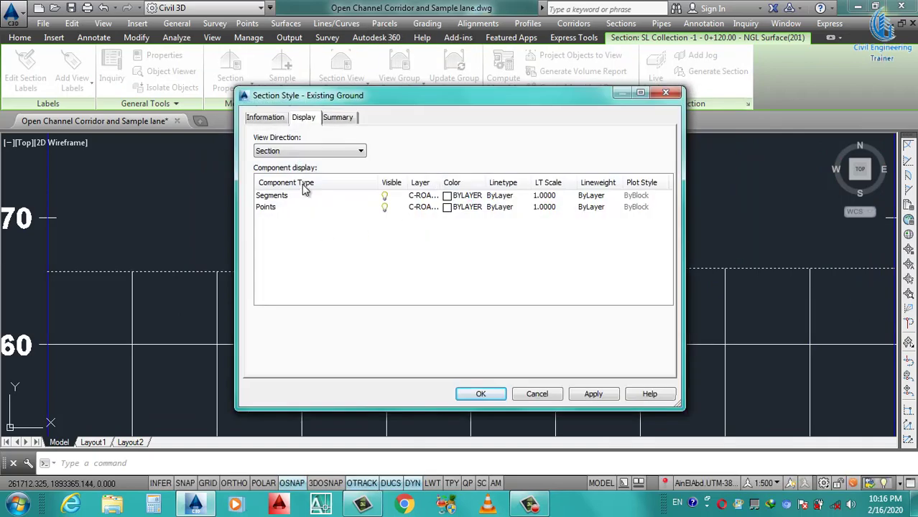
left_click(448, 198)
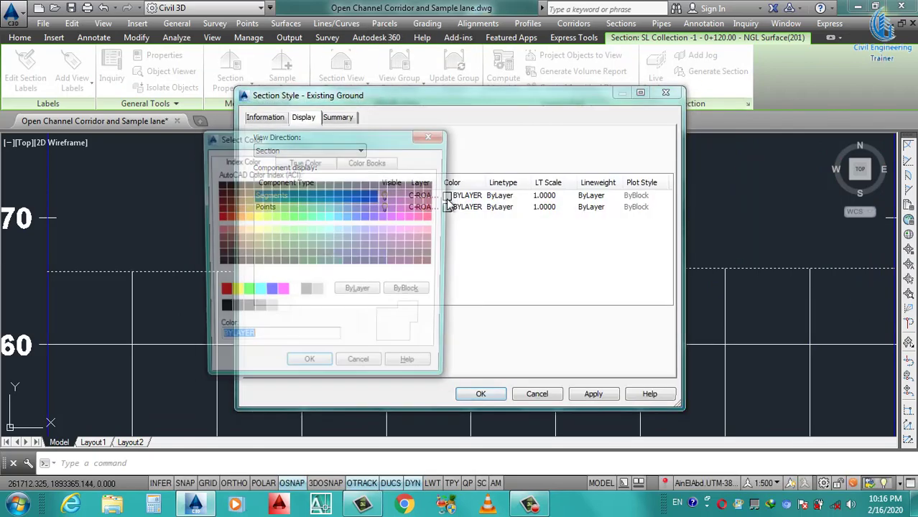
left_click(224, 297)
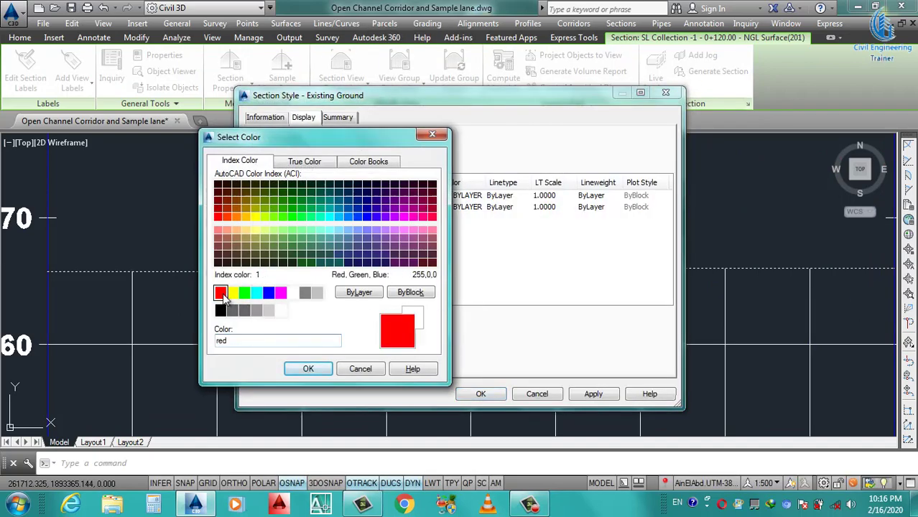
left_click(308, 368)
Step: Give the segments the DASHED2 linetype with linetype scale 15
left_click(503, 196)
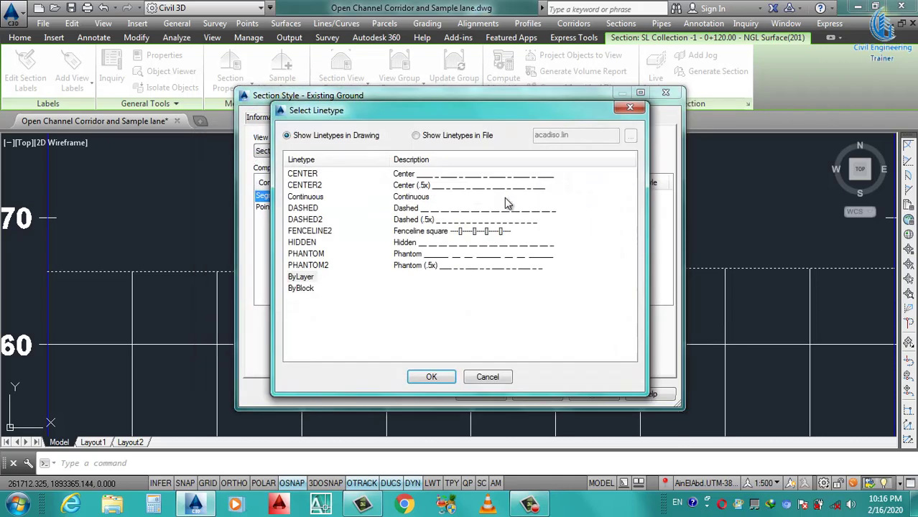
left_click(319, 219)
left_click(431, 377)
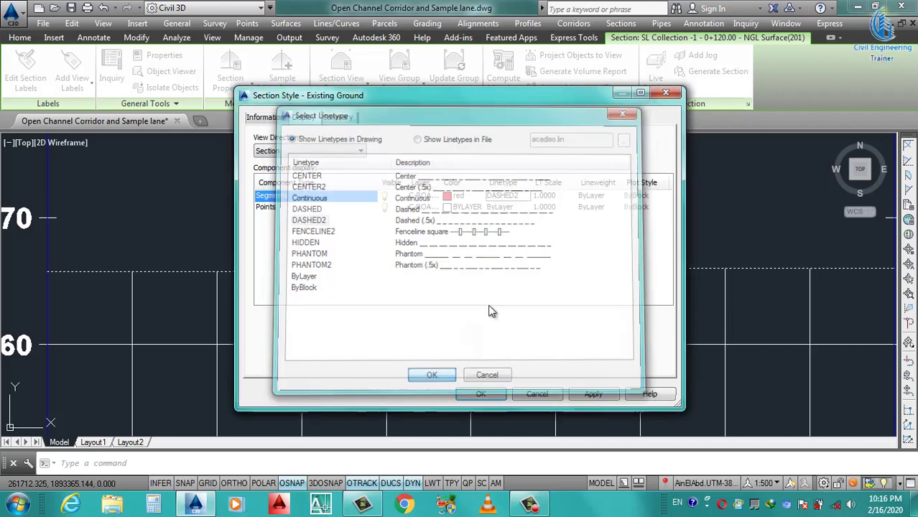
left_click(553, 197)
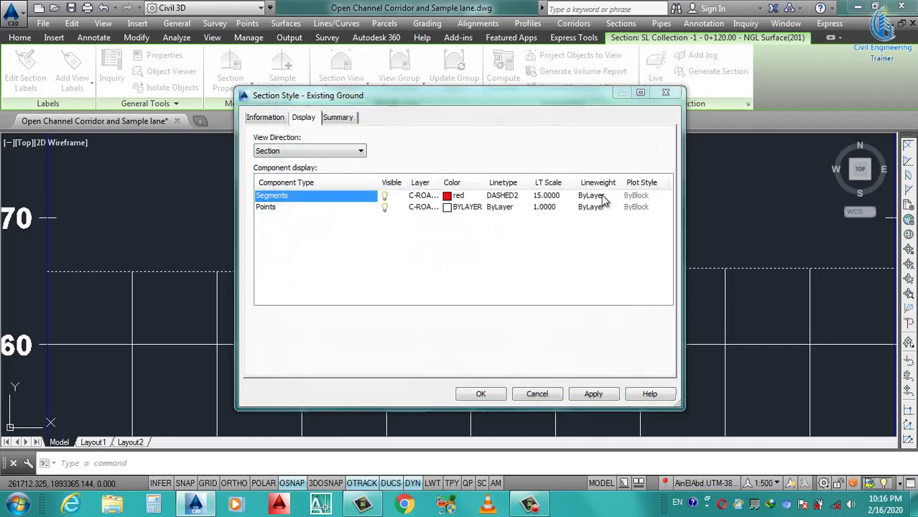
left_click(590, 195)
Step: Set the segments' lineweight to 0.30 mm and apply the style
left_click(463, 249)
scroll(458, 249, "down", 2)
left_click(457, 249)
scroll(458, 249, "down", 1)
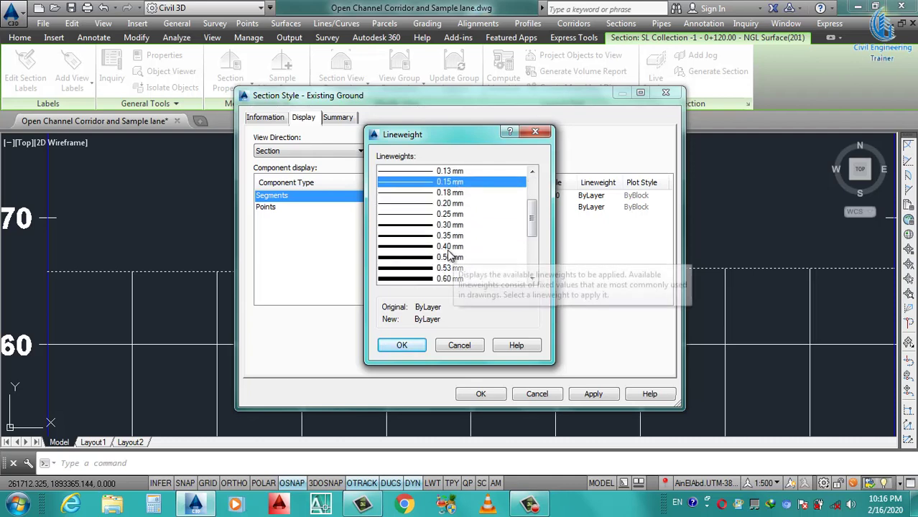
left_click(402, 346)
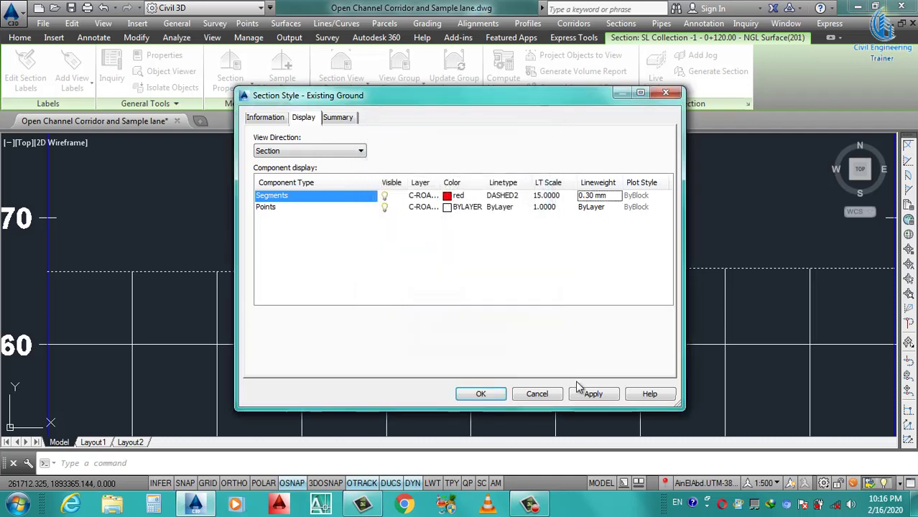
left_click(590, 393)
left_click(489, 393)
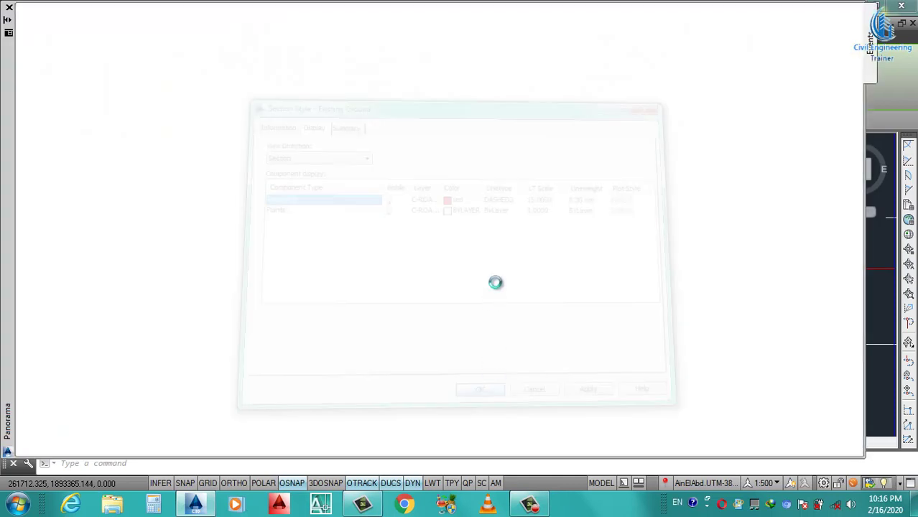
Step: Close the Panorama event viewer and zoom around the section views
left_click(836, 13)
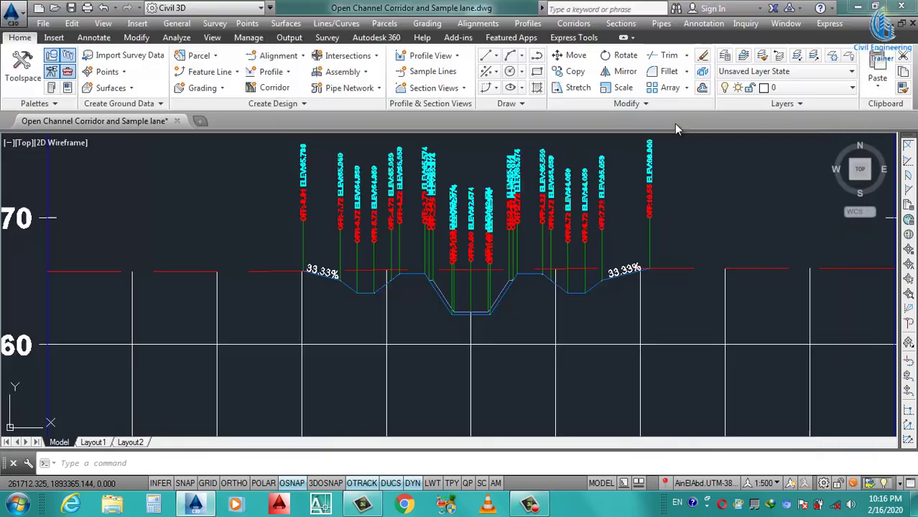
scroll(522, 237, "down", 5)
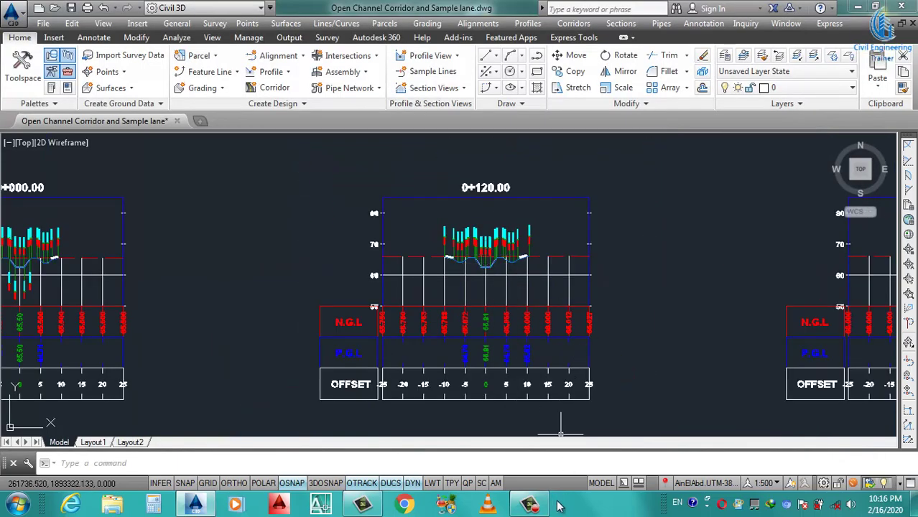
scroll(492, 296, "up", 4)
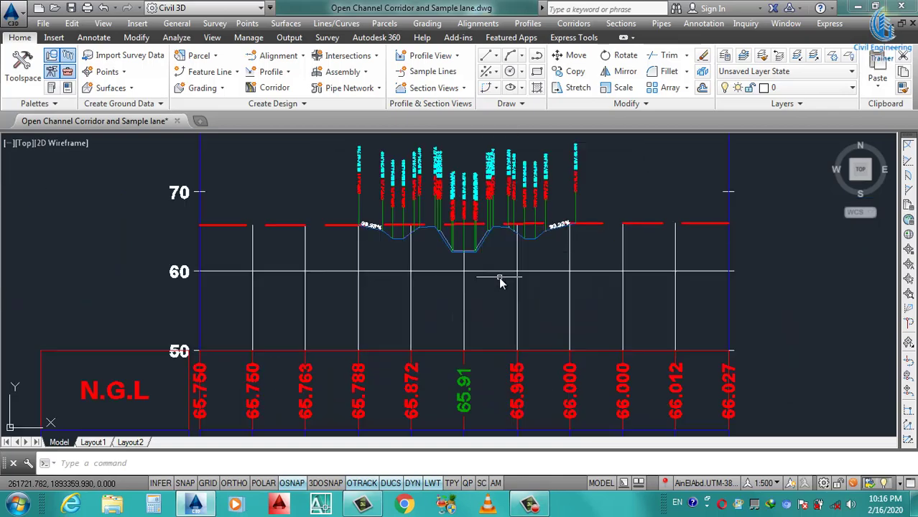
scroll(563, 297, "down", 6)
scroll(216, 298, "up", 2)
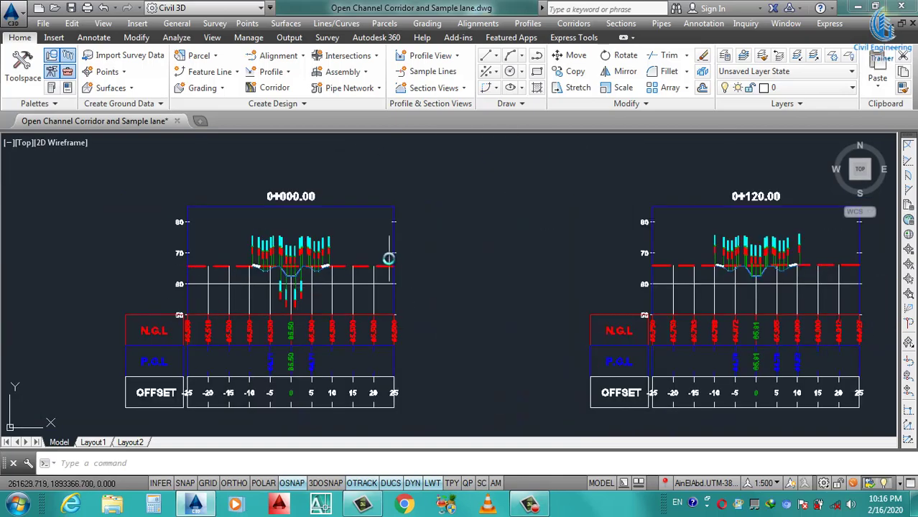
scroll(440, 307, "down", 8)
scroll(472, 393, "up", 4)
scroll(472, 392, "up", 4)
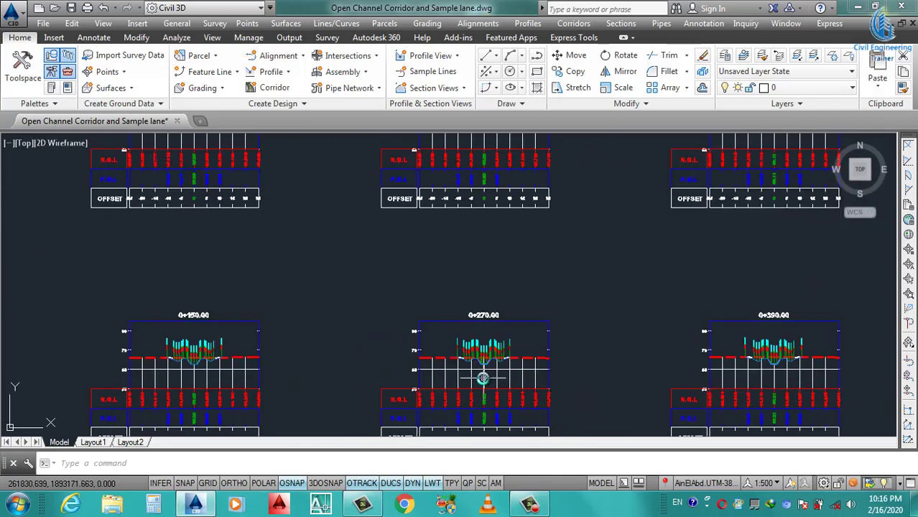
scroll(483, 374, "up", 3)
scroll(559, 332, "down", 3)
scroll(529, 322, "down", 2)
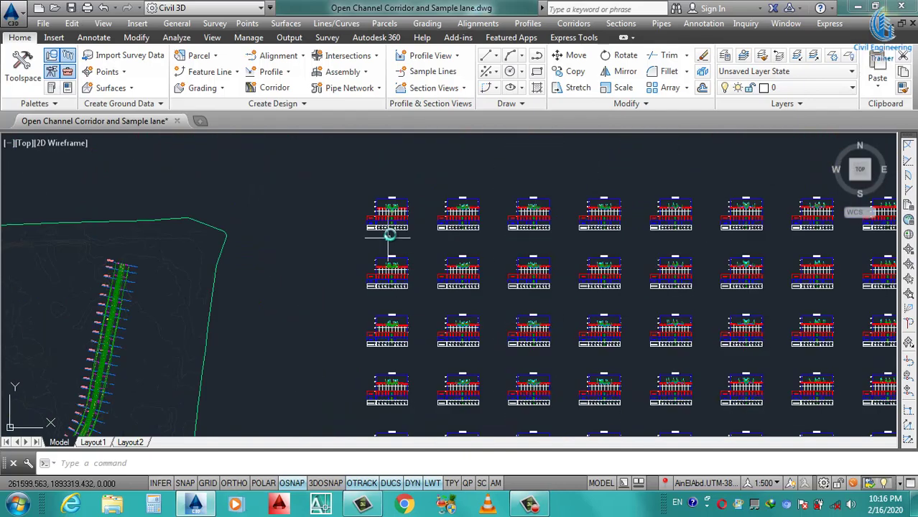
scroll(390, 231, "up", 4)
scroll(475, 318, "up", 1)
scroll(476, 318, "up", 2)
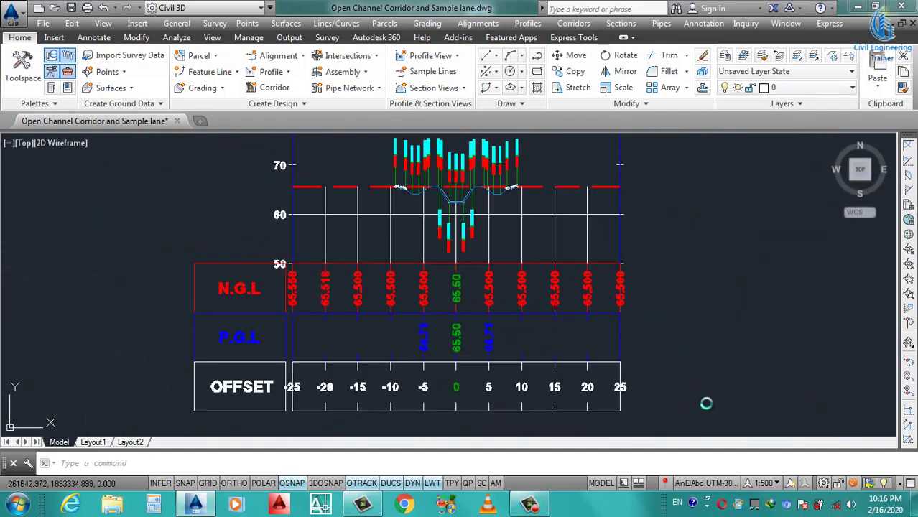
Step: Switch the annotation scale to 1:750 and review the section views
left_click(767, 482)
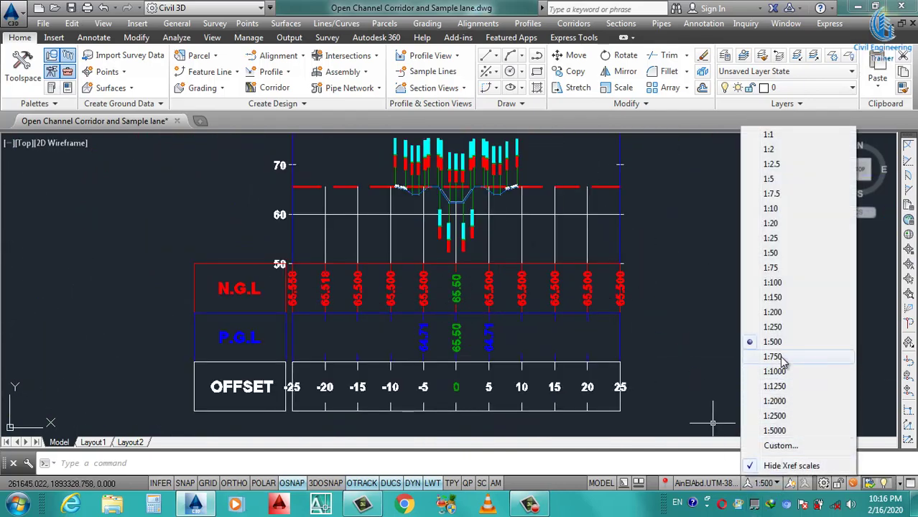
left_click(781, 360)
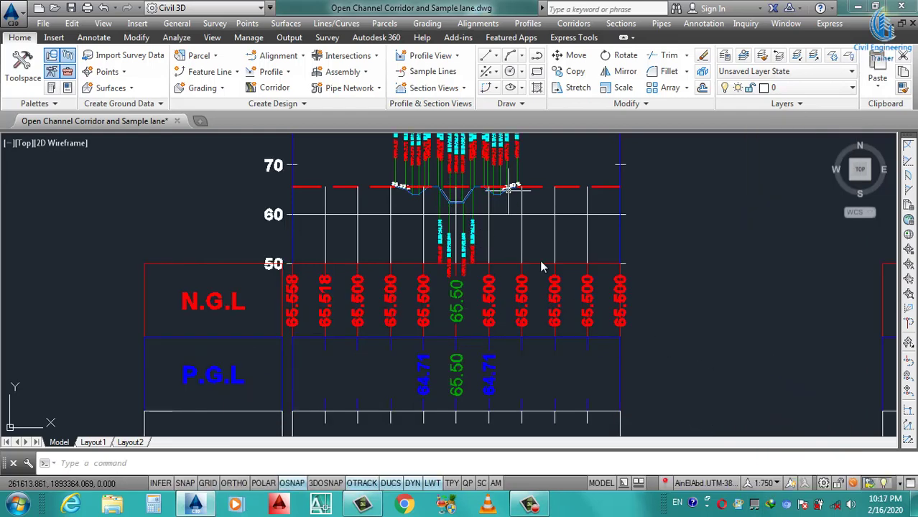
scroll(463, 204, "down", 2)
scroll(468, 202, "up", 4)
scroll(440, 307, "up", 3)
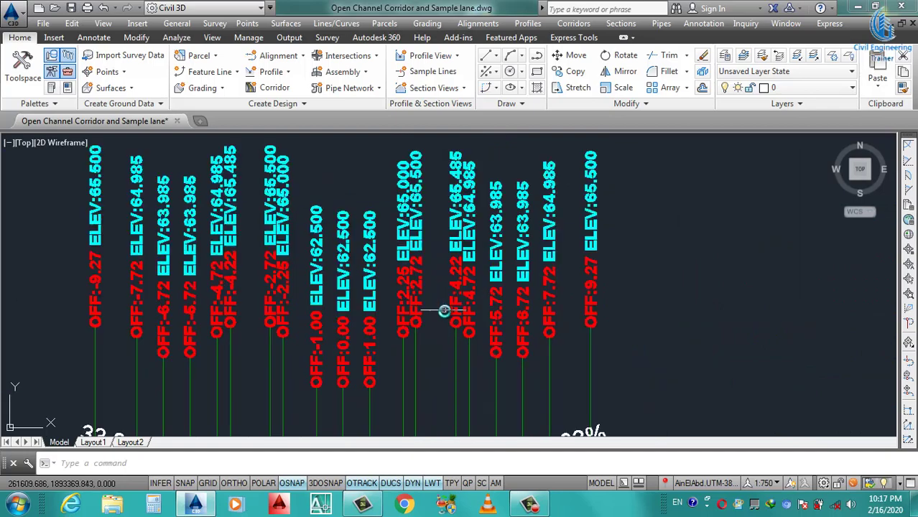
scroll(420, 273, "down", 2)
scroll(356, 251, "down", 1)
scroll(356, 251, "up", 3)
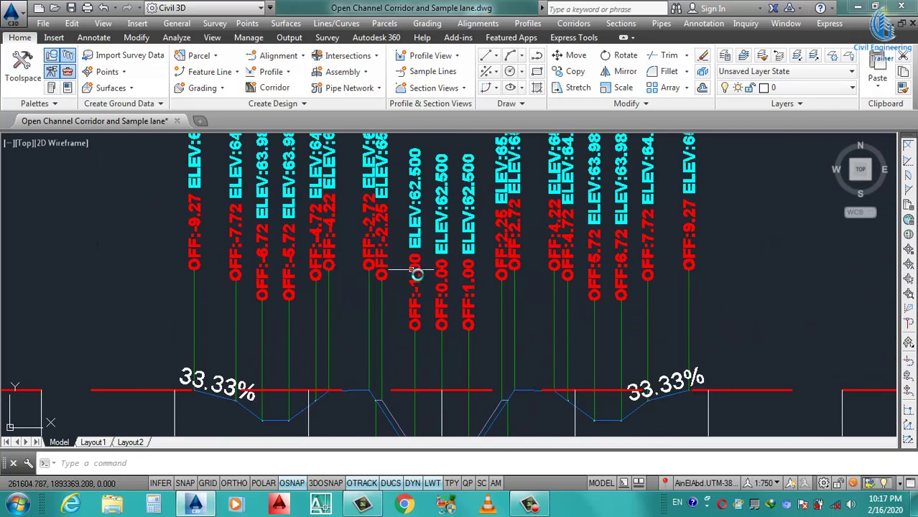
scroll(418, 259, "down", 3)
scroll(399, 313, "up", 1)
scroll(408, 306, "down", 3)
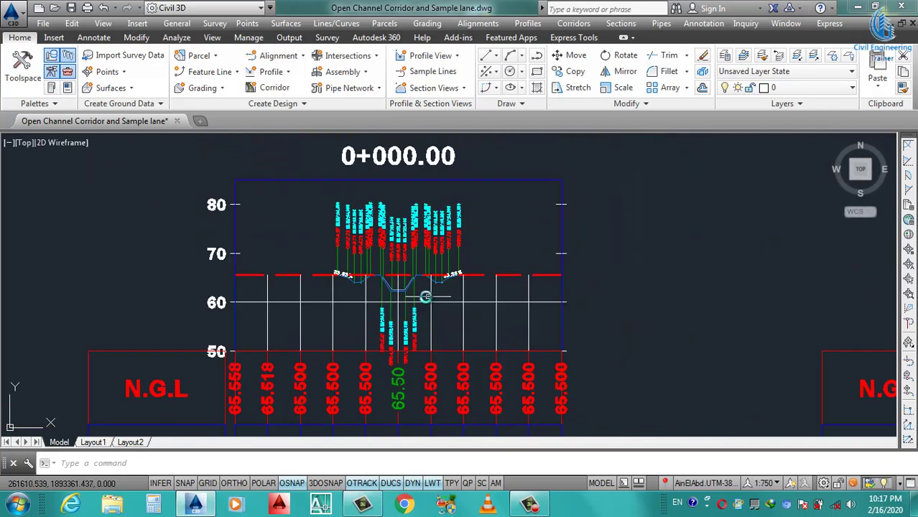
scroll(420, 297, "down", 2)
scroll(440, 338, "up", 1)
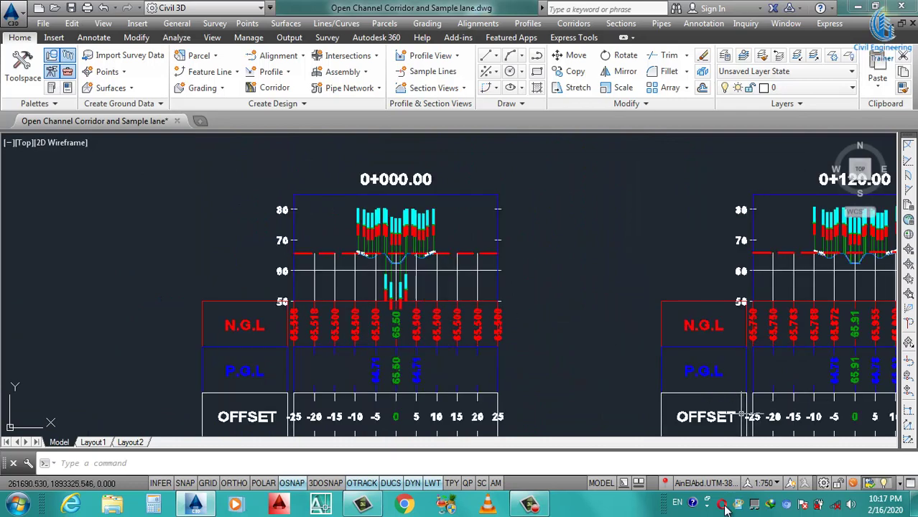
Step: Return the annotation scale to 1:500 and check the red dashed ground lines
left_click(773, 482)
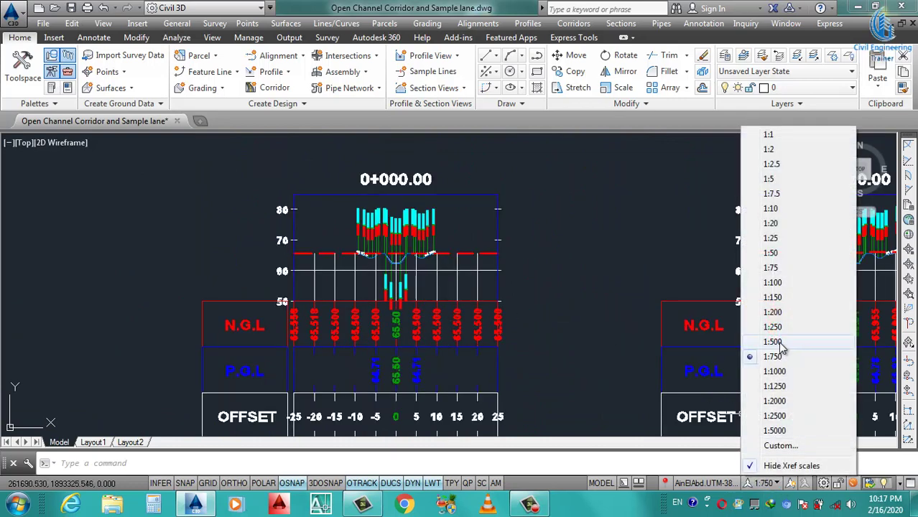
left_click(776, 342)
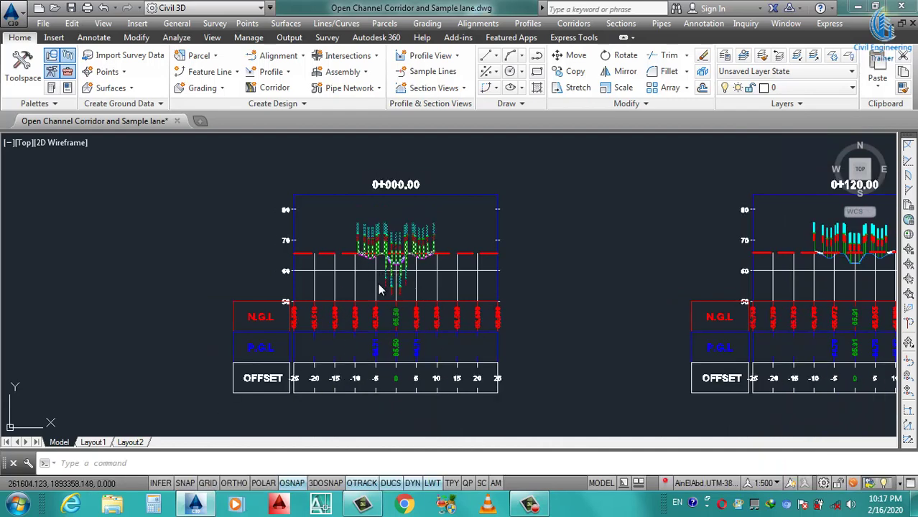
scroll(380, 279, "up", 2)
scroll(371, 284, "down", 2)
scroll(374, 345, "down", 3)
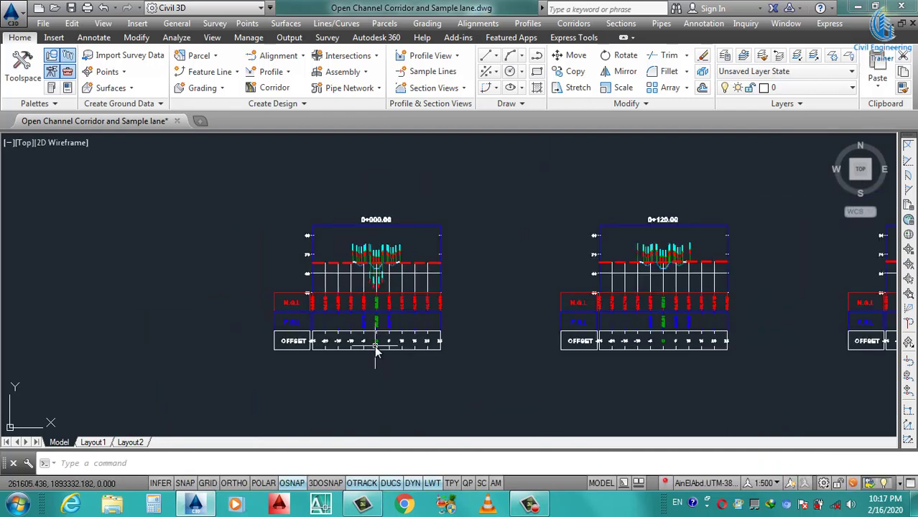
scroll(374, 345, "up", 4)
scroll(383, 334, "down", 3)
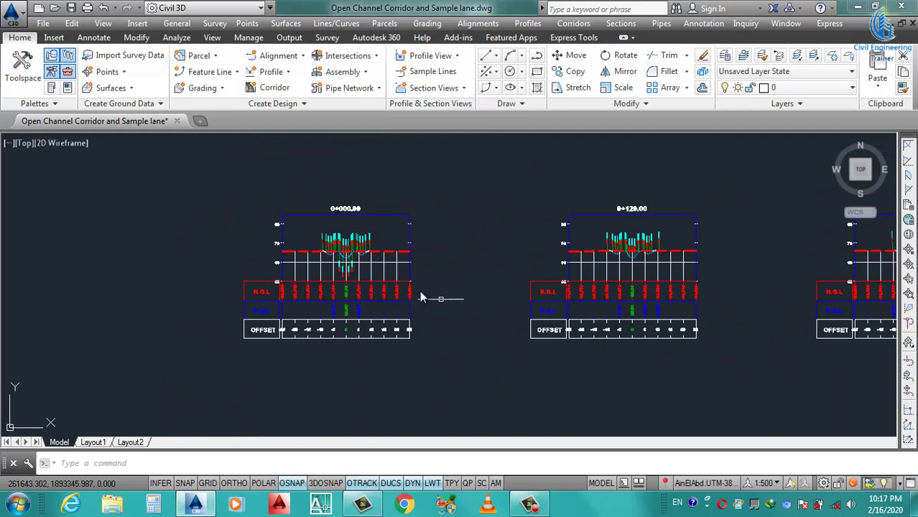
scroll(354, 281, "down", 3)
scroll(385, 280, "up", 2)
scroll(385, 280, "up", 2)
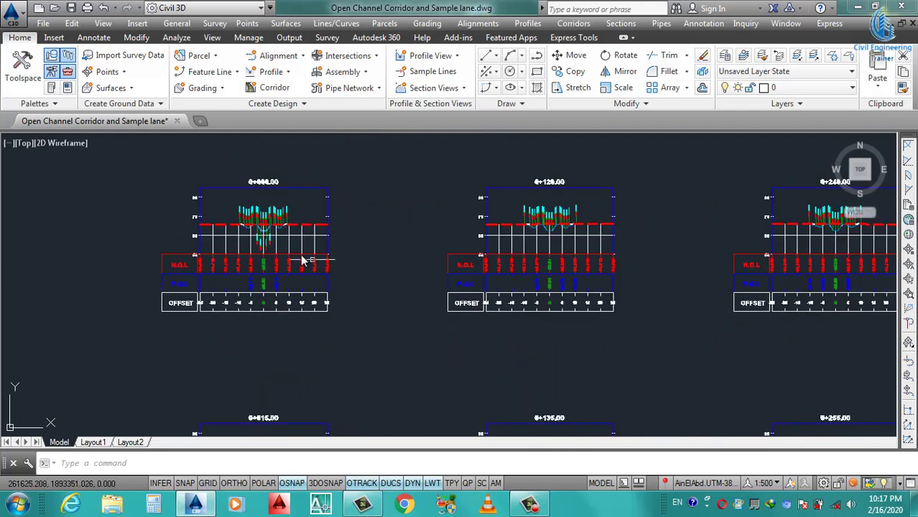
Step: Select the 0+000.00 section view, update its group layout, then clear the selection
left_click(209, 192)
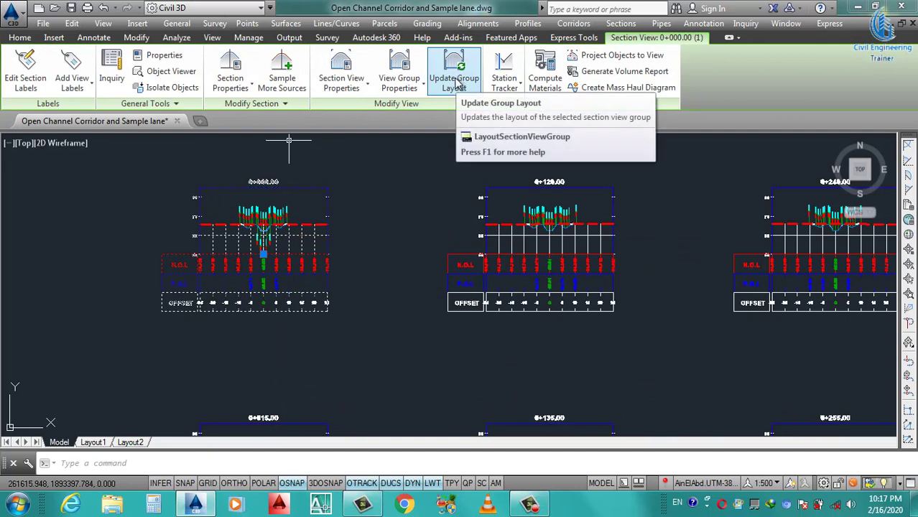
scroll(356, 195, "down", 5)
scroll(359, 199, "down", 2)
scroll(344, 204, "down", 2)
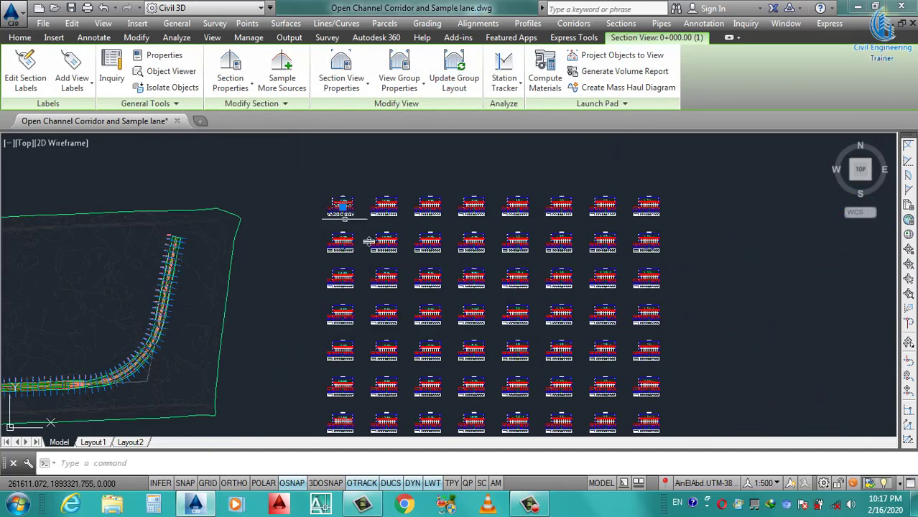
left_click(458, 65)
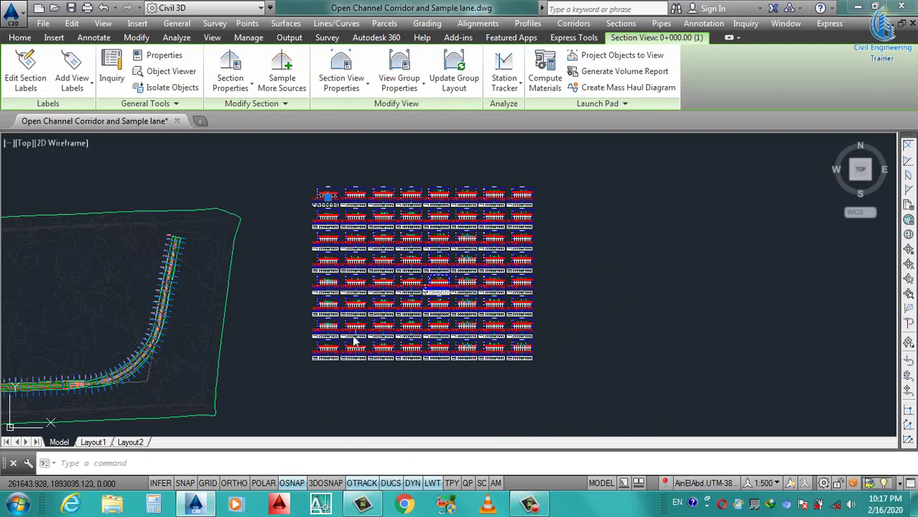
scroll(328, 188, "up", 5)
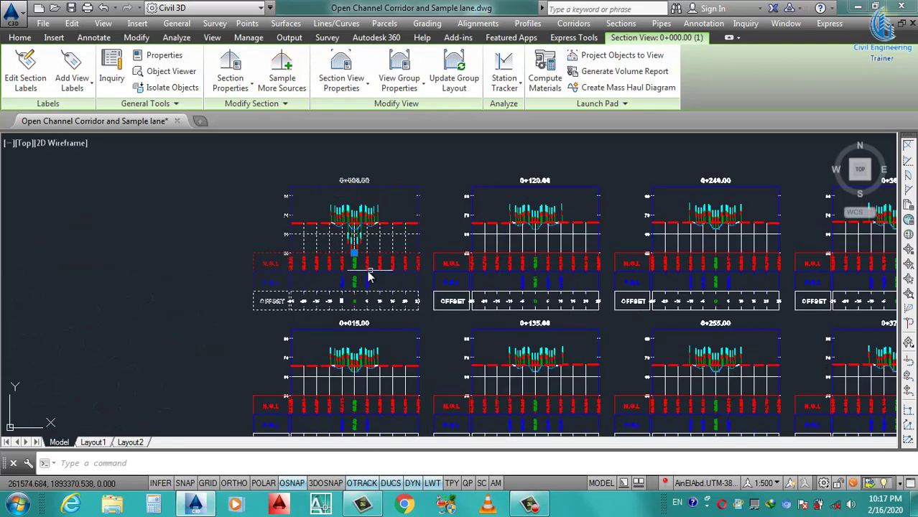
scroll(368, 275, "down", 3)
scroll(375, 260, "up", 5)
key("Escape")
scroll(394, 262, "down", 4)
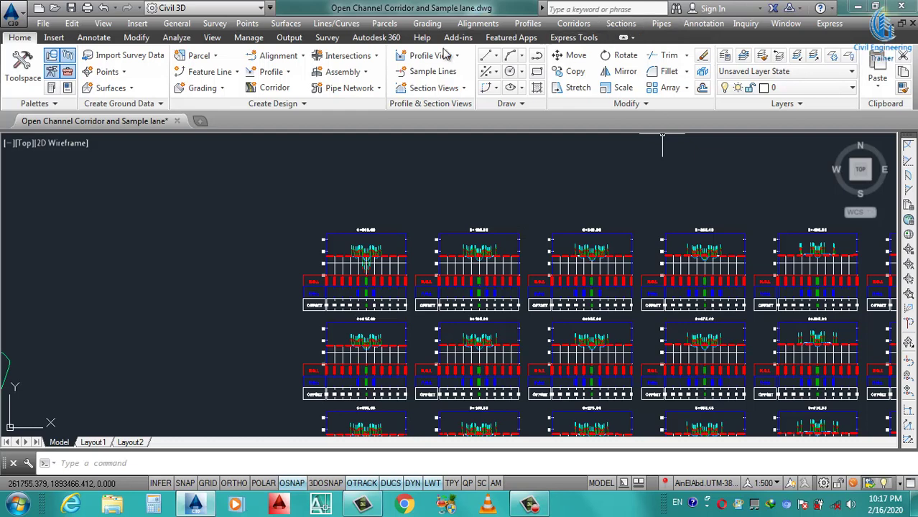
Step: Start Compute Materials for alignment Open Channel and sample line group SL Collection -1
left_click(270, 8)
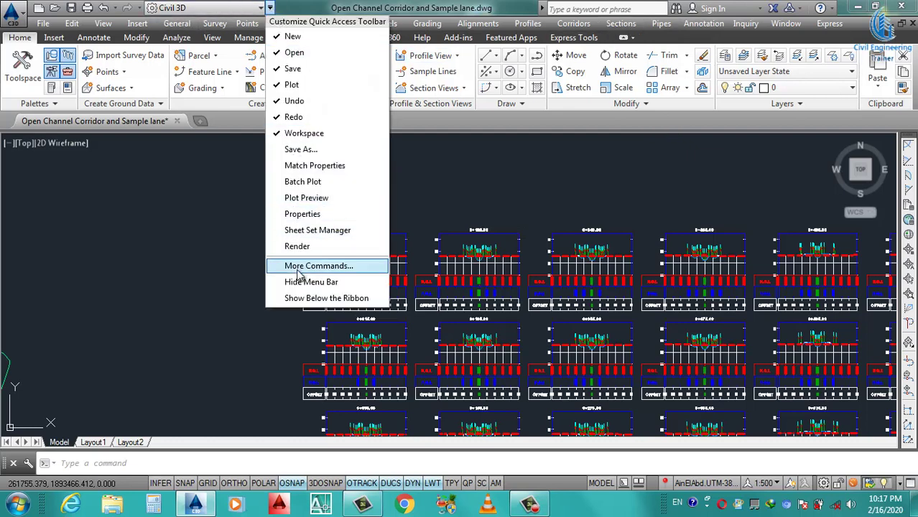
left_click(635, 31)
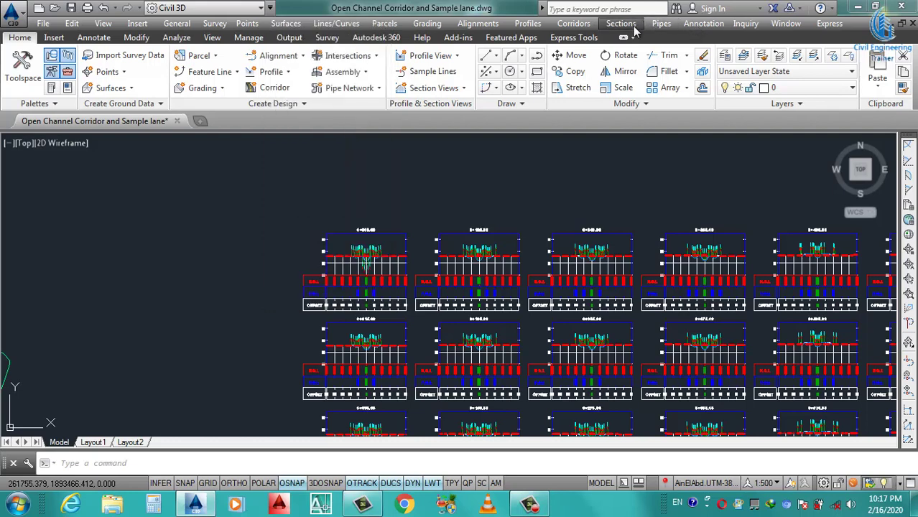
left_click(619, 26)
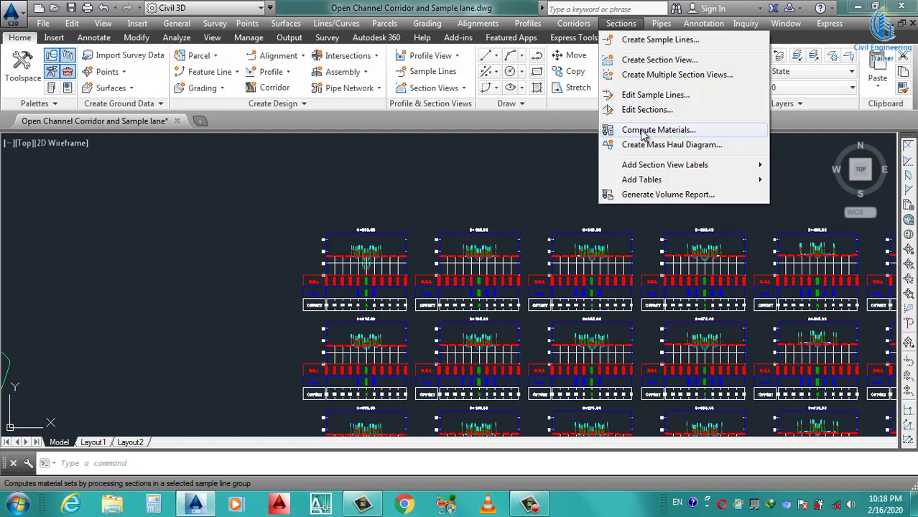
left_click(668, 133)
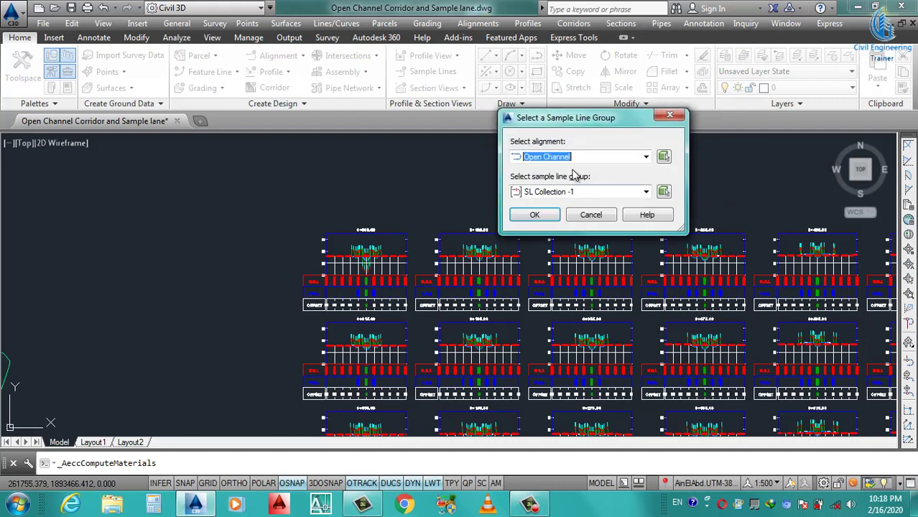
left_click(595, 161)
left_click(575, 174)
left_click(602, 194)
left_click(599, 200)
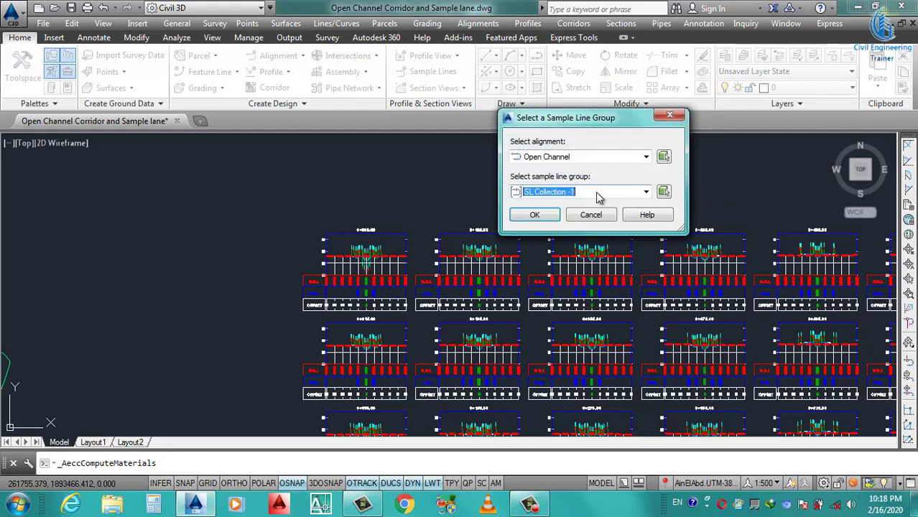
left_click(544, 217)
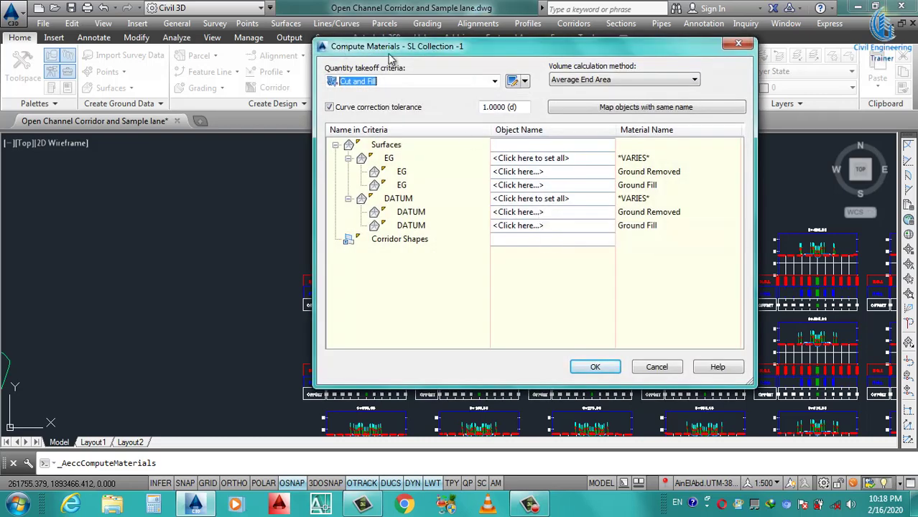
Step: Compute Earthworks materials mapping Existing Ground to NGL Surface and Datum to the Open Channel corridor
left_click_drag(502, 49, 496, 54)
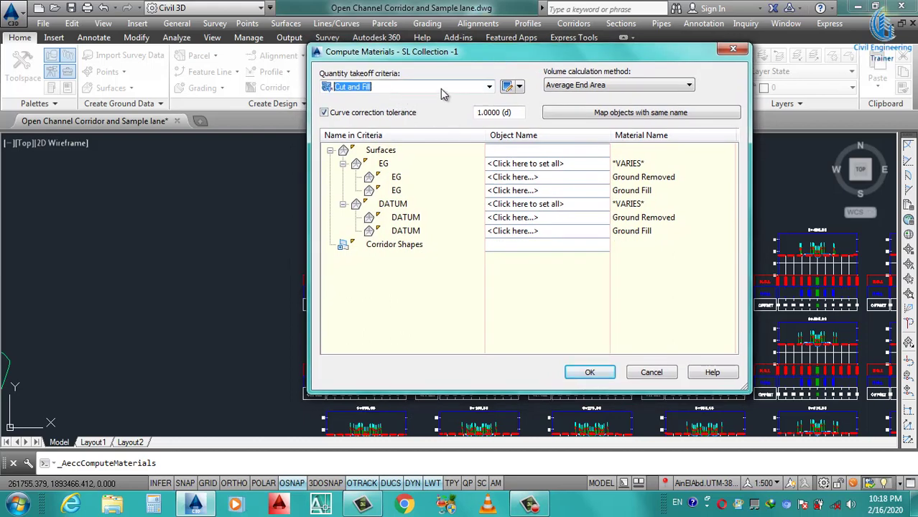
left_click(441, 89)
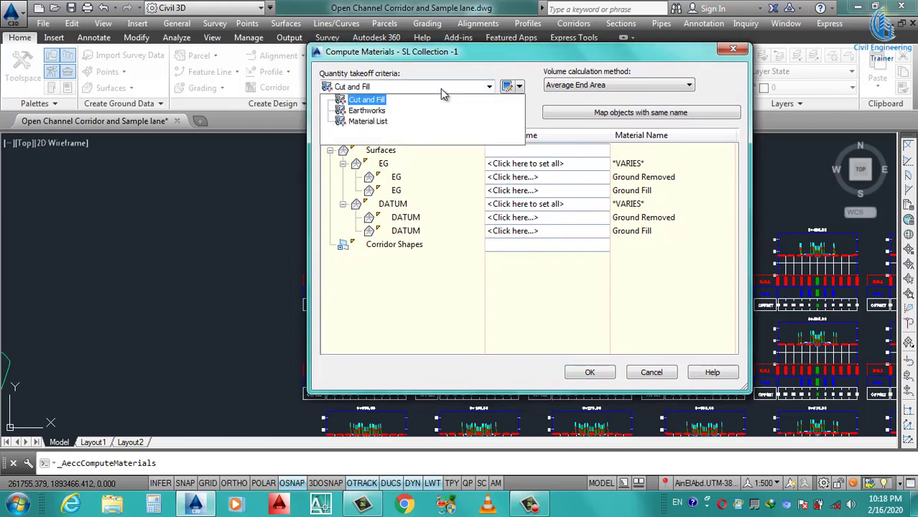
left_click(367, 111)
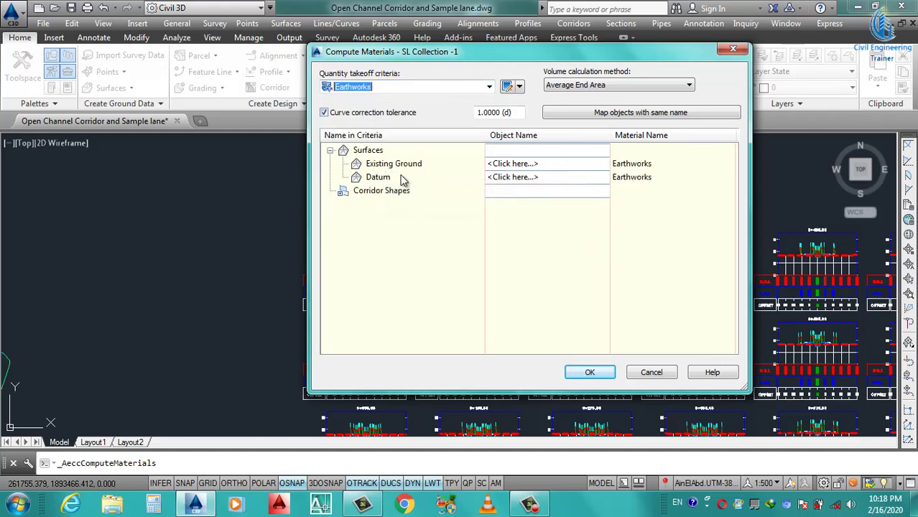
left_click(527, 164)
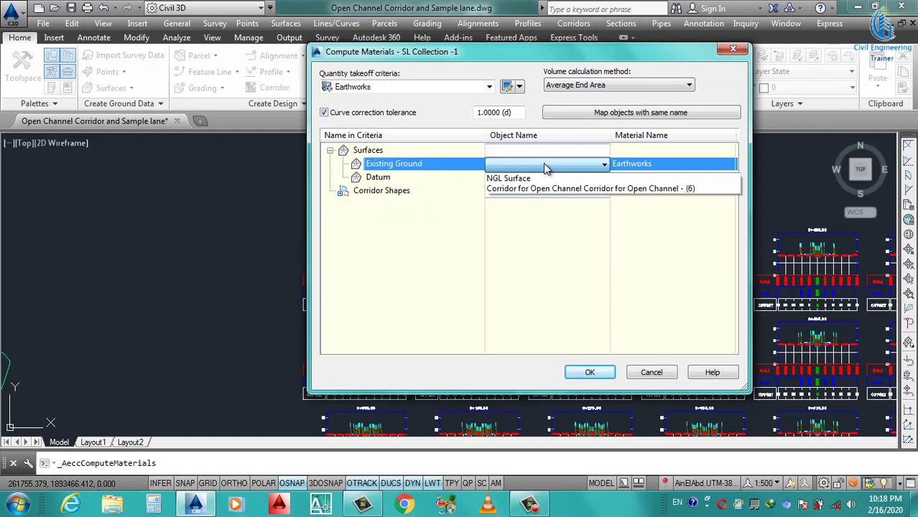
left_click(507, 180)
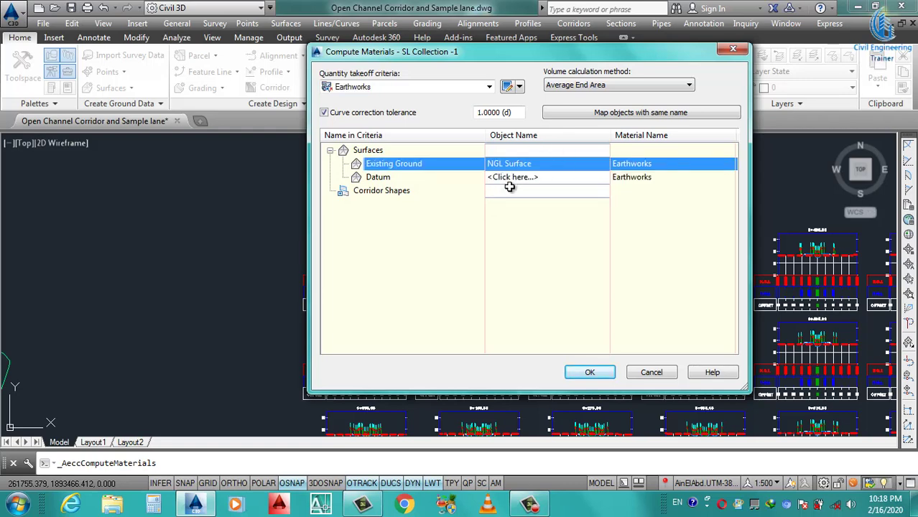
left_click(521, 179)
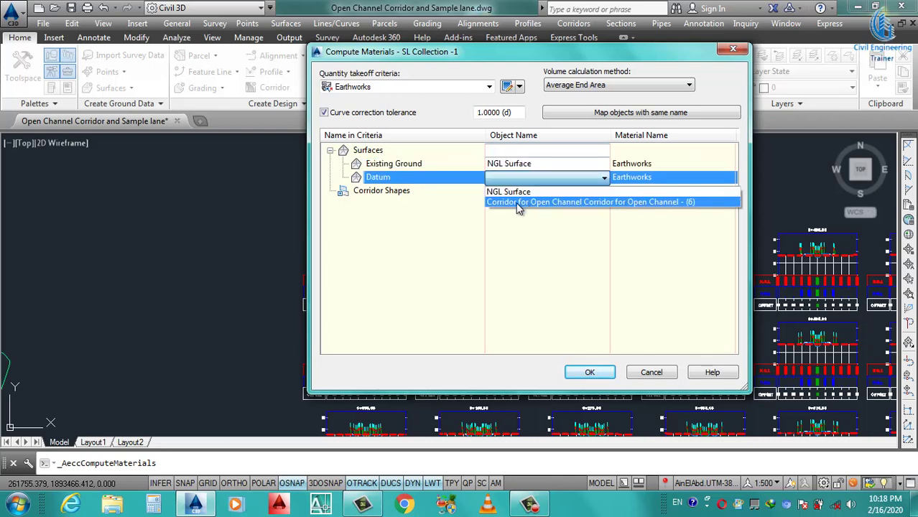
left_click(519, 202)
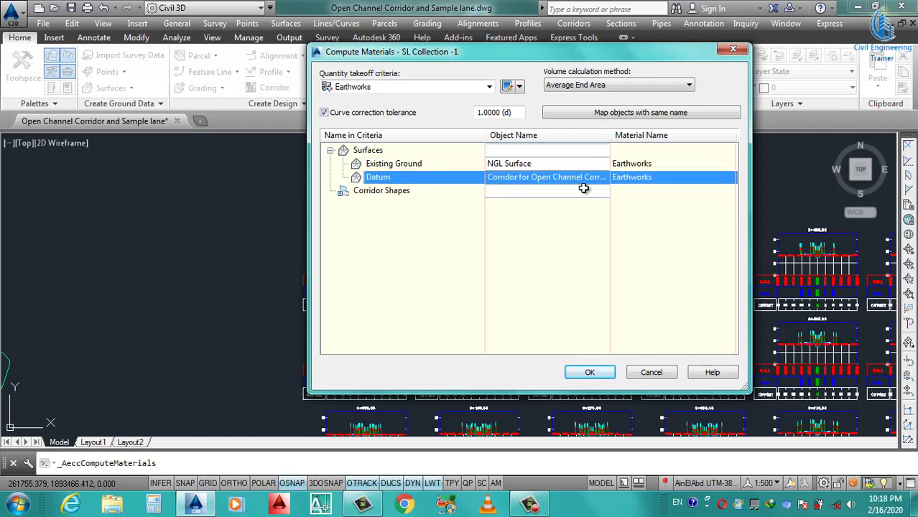
left_click(587, 372)
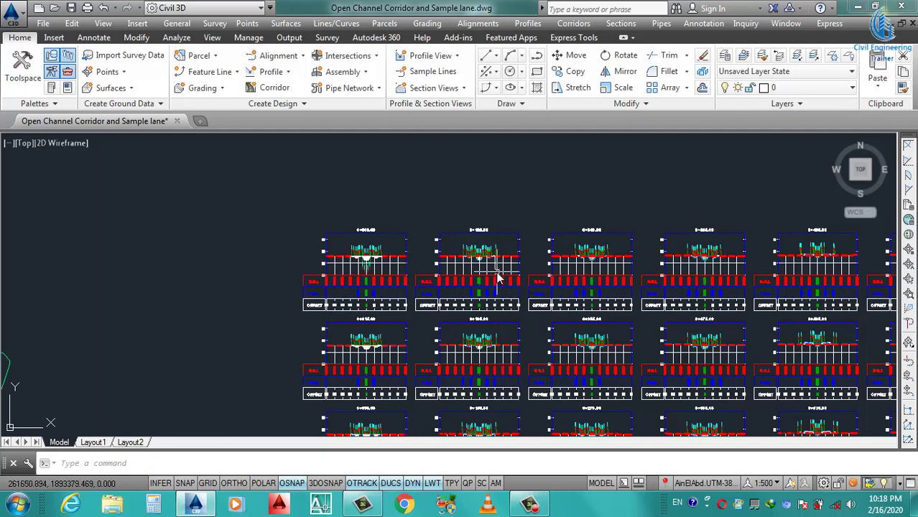
scroll(358, 264, "up", 5)
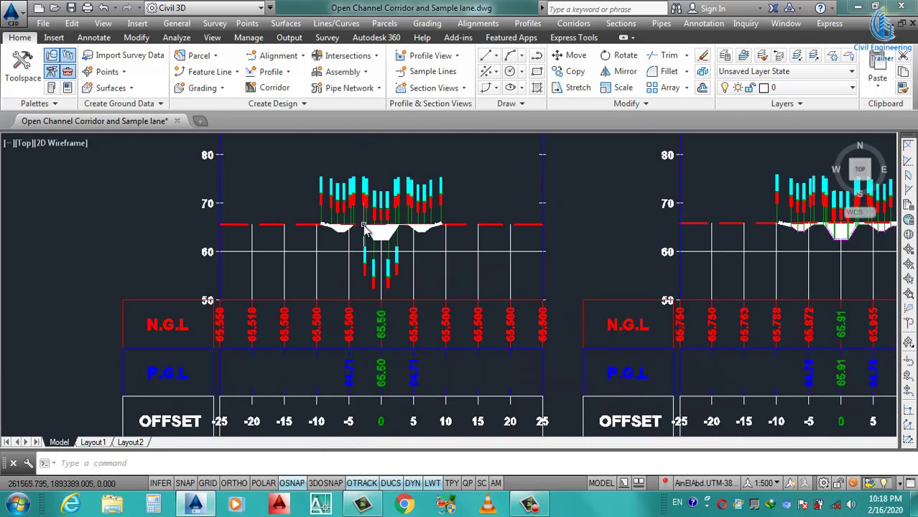
scroll(418, 231, "up", 3)
scroll(567, 236, "down", 2)
scroll(431, 215, "down", 5)
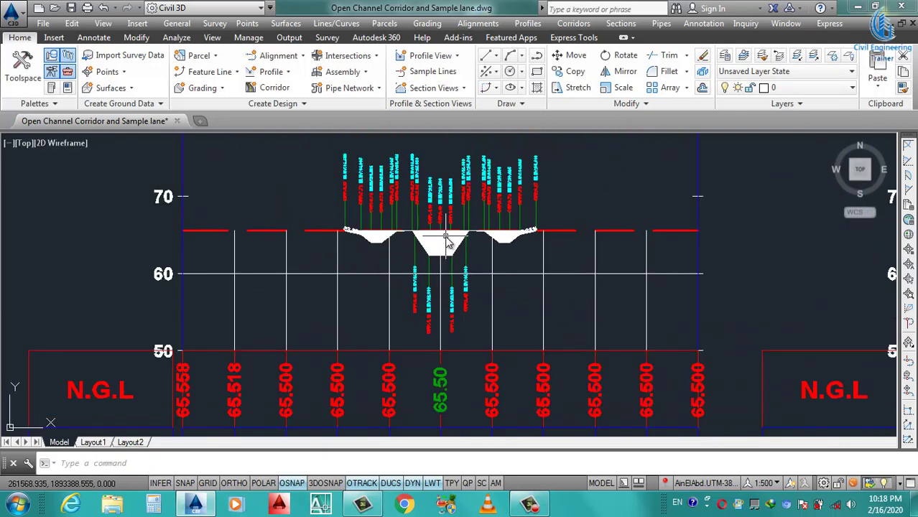
scroll(443, 214, "down", 4)
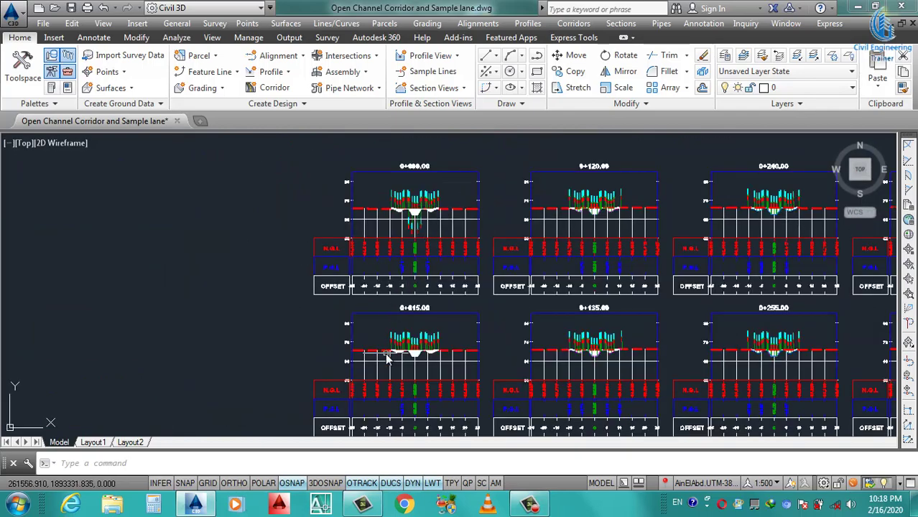
scroll(406, 355, "up", 4)
scroll(483, 368, "up", 2)
scroll(482, 368, "down", 5)
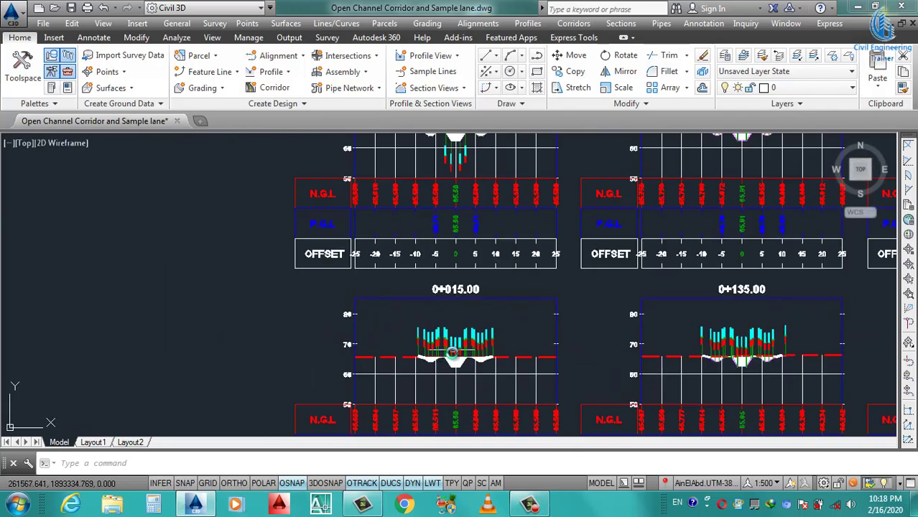
scroll(440, 363, "up", 5)
scroll(494, 363, "up", 2)
scroll(438, 346, "down", 3)
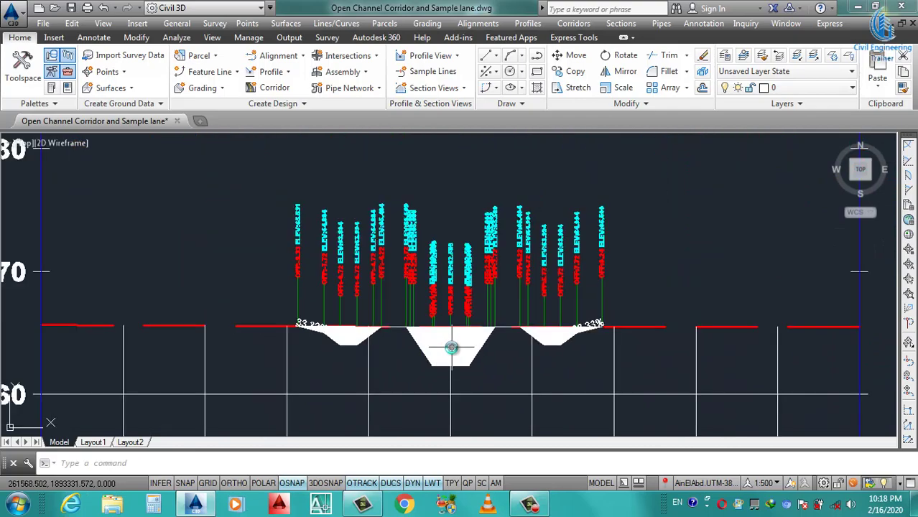
scroll(451, 349, "down", 2)
scroll(465, 276, "down", 2)
scroll(457, 181, "up", 5)
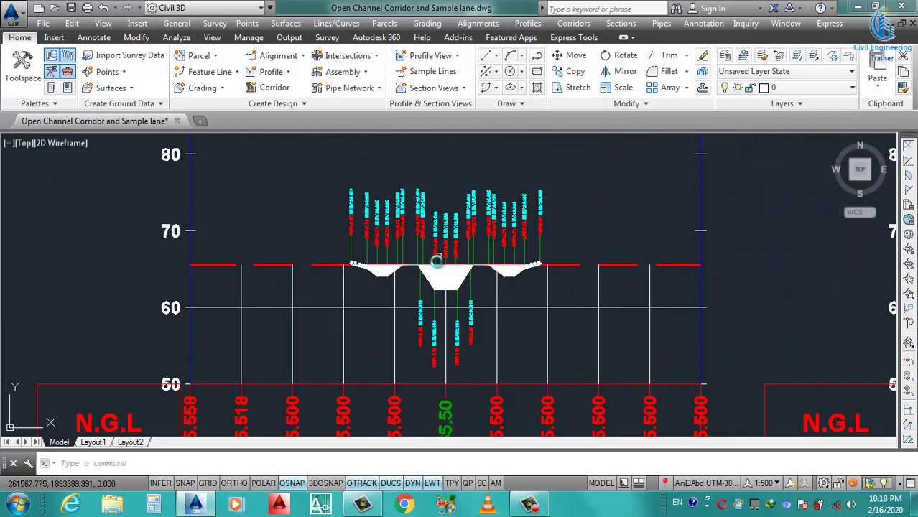
scroll(431, 250, "down", 2)
scroll(426, 248, "down", 5)
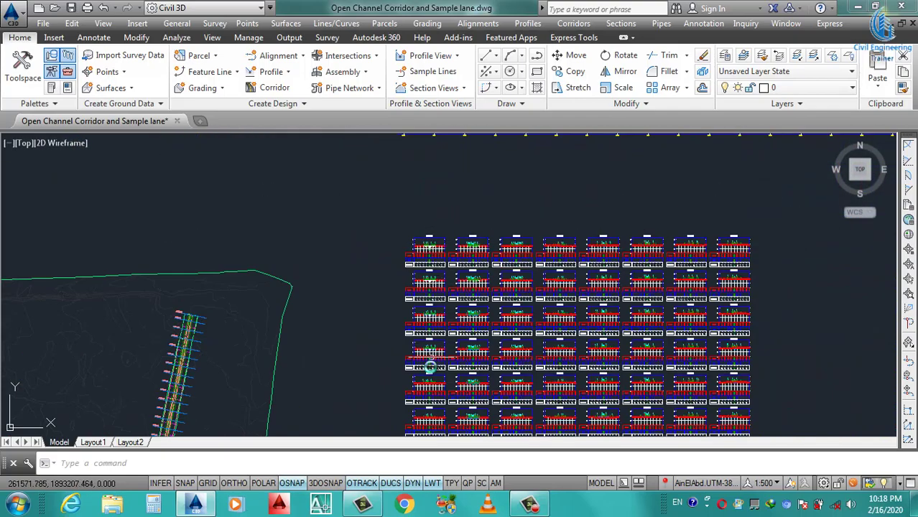
scroll(429, 367, "up", 2)
scroll(420, 384, "up", 3)
scroll(402, 147, "up", 3)
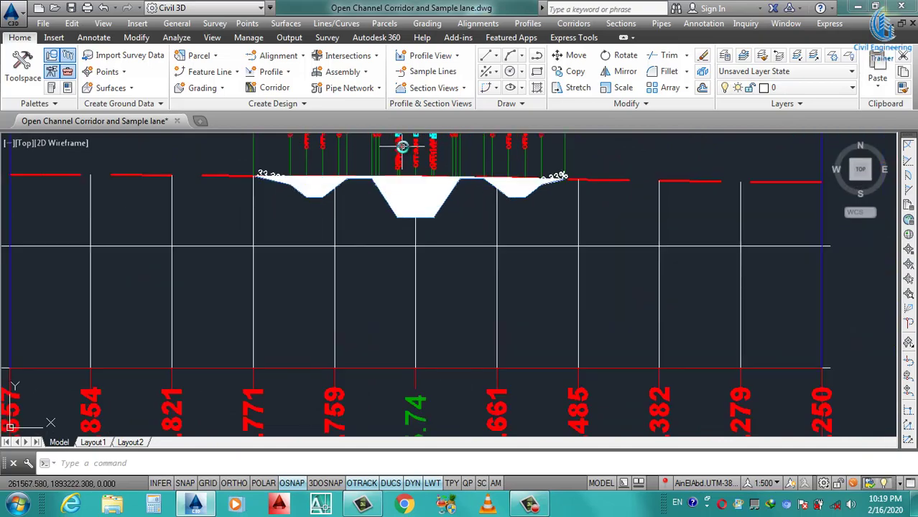
scroll(381, 187, "down", 1)
scroll(420, 209, "down", 2)
scroll(449, 225, "down", 3)
scroll(446, 338, "down", 2)
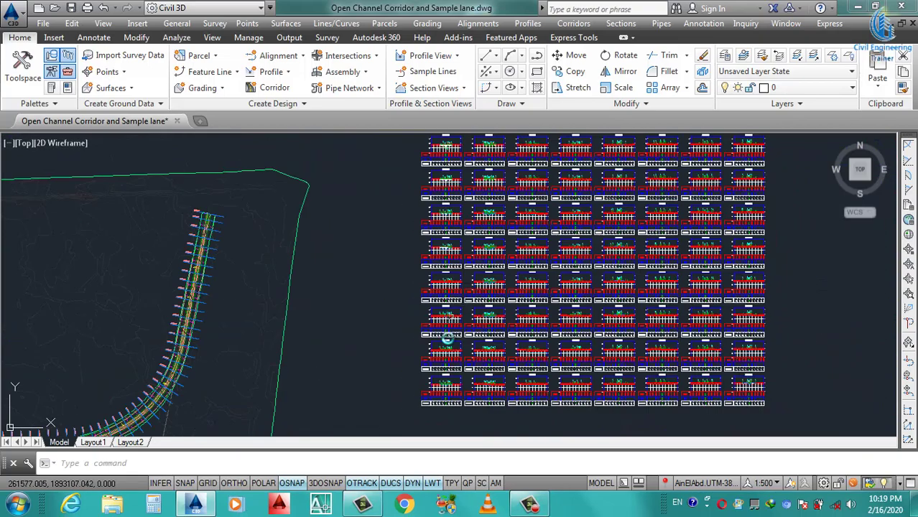
scroll(447, 337, "up", 6)
scroll(448, 359, "up", 3)
scroll(452, 348, "up", 4)
scroll(381, 303, "down", 4)
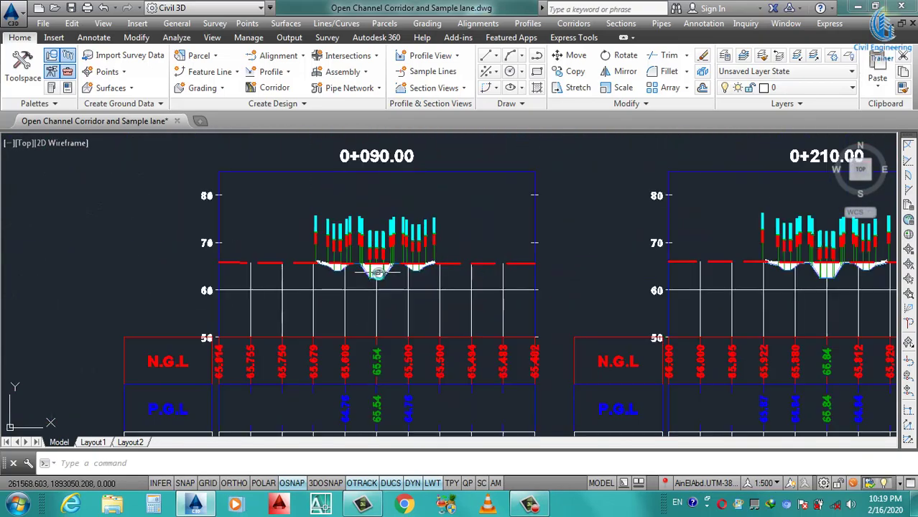
scroll(376, 272, "down", 5)
scroll(424, 380, "down", 1)
scroll(568, 405, "up", 3)
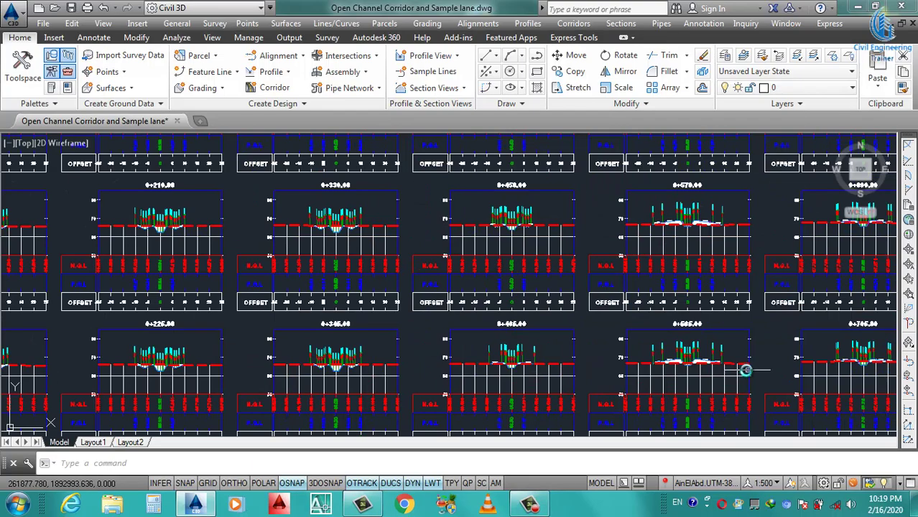
scroll(560, 381, "up", 4)
scroll(542, 351, "up", 2)
scroll(432, 340, "down", 2)
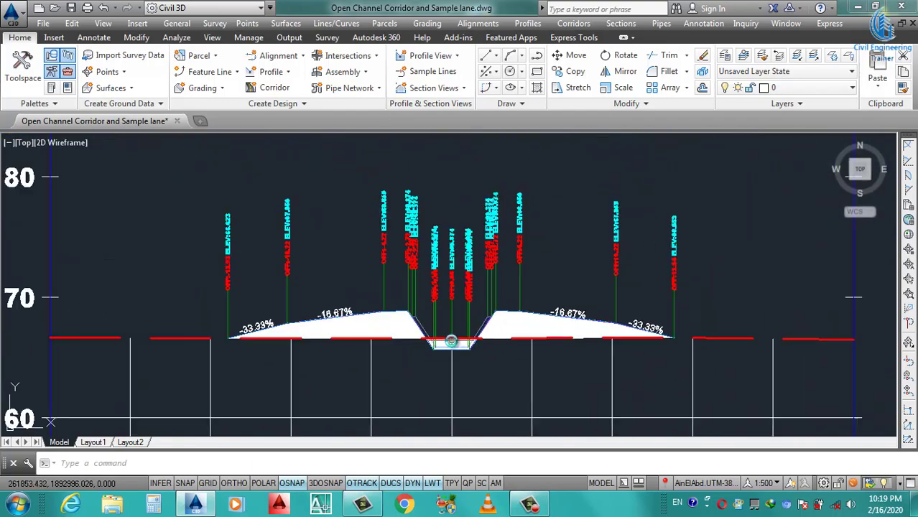
scroll(488, 344, "down", 1)
scroll(525, 327, "up", 1)
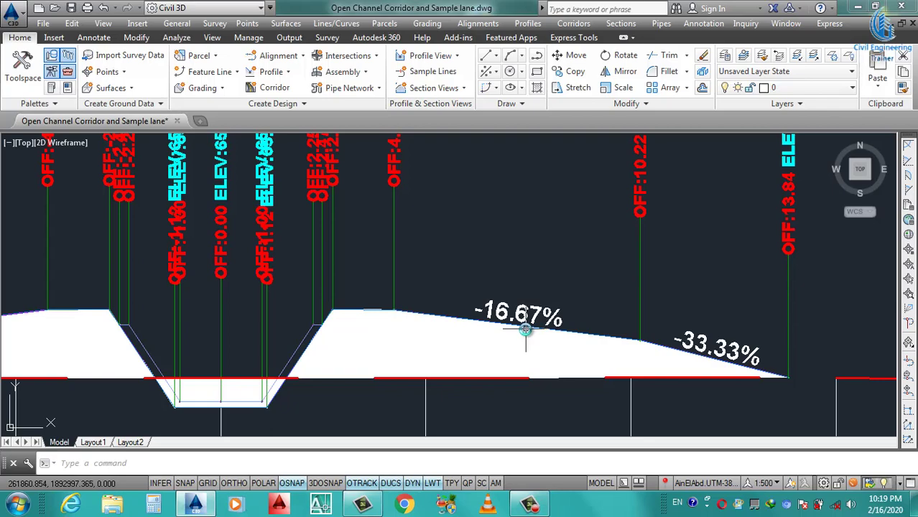
scroll(524, 329, "down", 4)
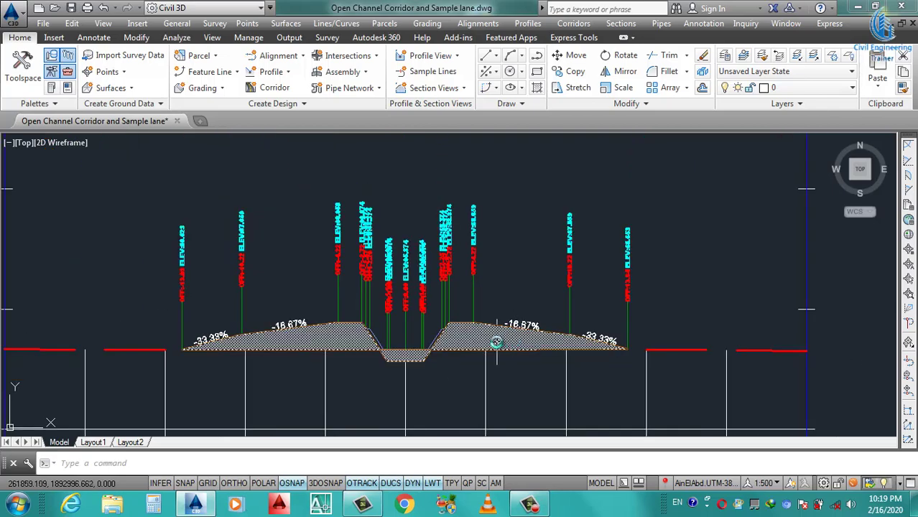
scroll(496, 342, "down", 3)
scroll(466, 331, "down", 5)
scroll(470, 301, "up", 8)
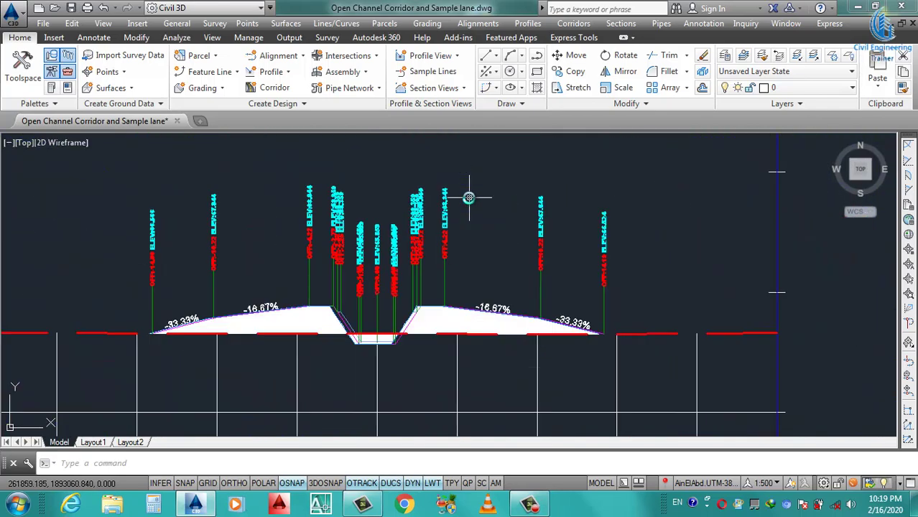
scroll(467, 271, "up", 2)
scroll(472, 343, "down", 2)
scroll(474, 348, "down", 4)
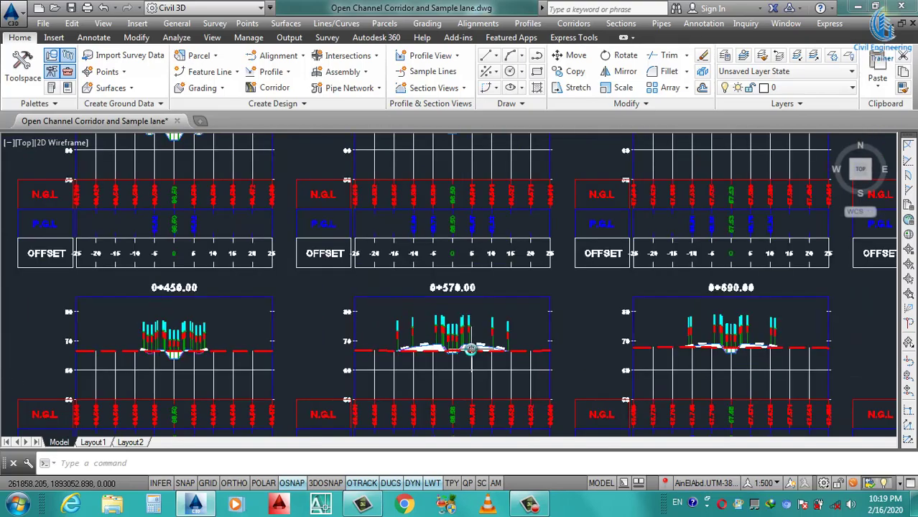
scroll(471, 349, "down", 2)
scroll(466, 345, "down", 2)
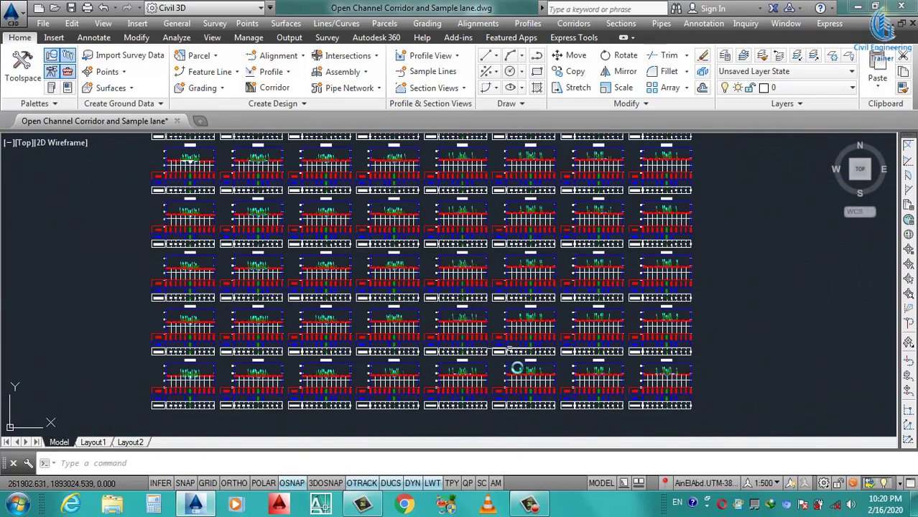
scroll(531, 373, "up", 3)
scroll(567, 360, "up", 4)
scroll(526, 302, "up", 4)
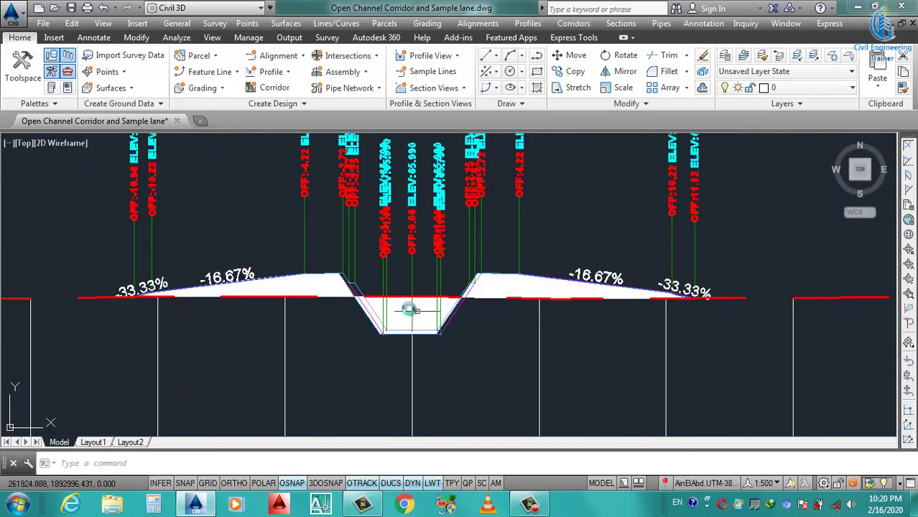
scroll(314, 302, "down", 3)
scroll(428, 334, "down", 3)
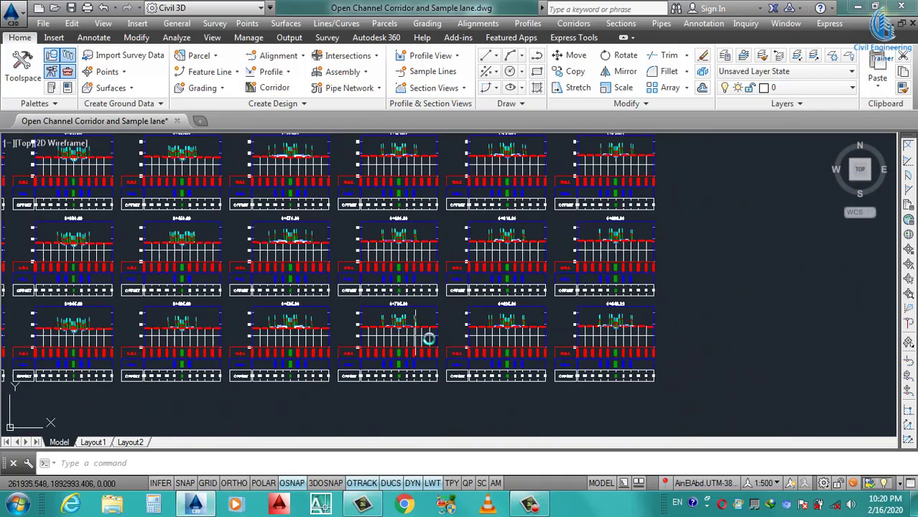
scroll(609, 280, "up", 5)
scroll(609, 280, "up", 3)
scroll(533, 318, "down", 3)
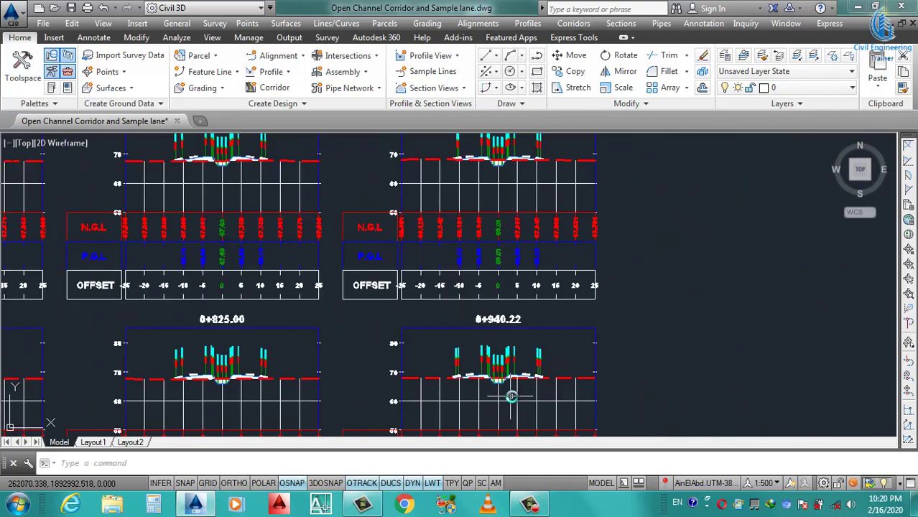
scroll(512, 359, "down", 2)
scroll(514, 301, "up", 4)
scroll(514, 300, "up", 2)
scroll(508, 303, "down", 5)
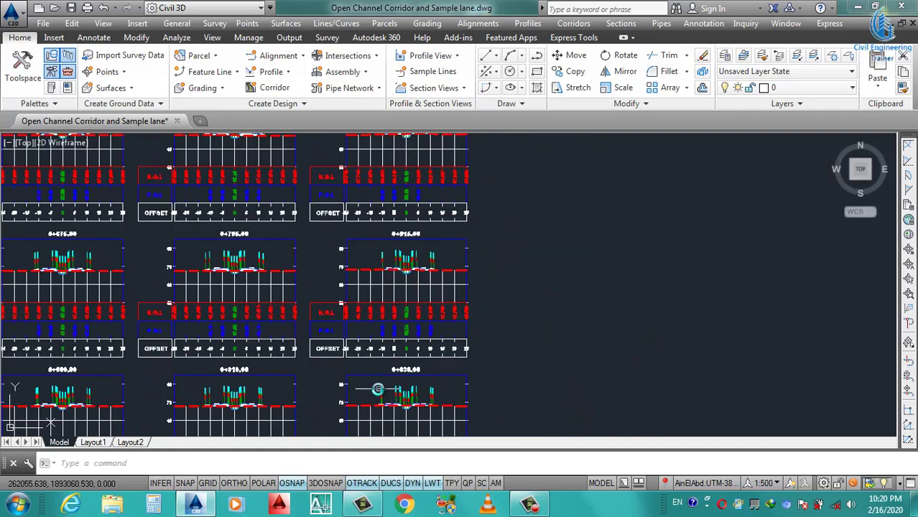
scroll(377, 383, "down", 3)
scroll(396, 356, "down", 1)
scroll(424, 316, "down", 2)
scroll(334, 282, "up", 5)
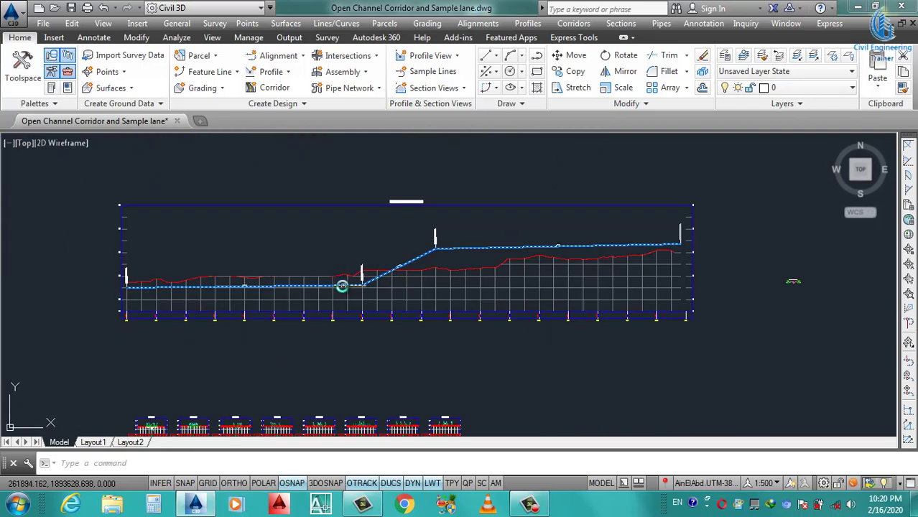
scroll(587, 245, "down", 3)
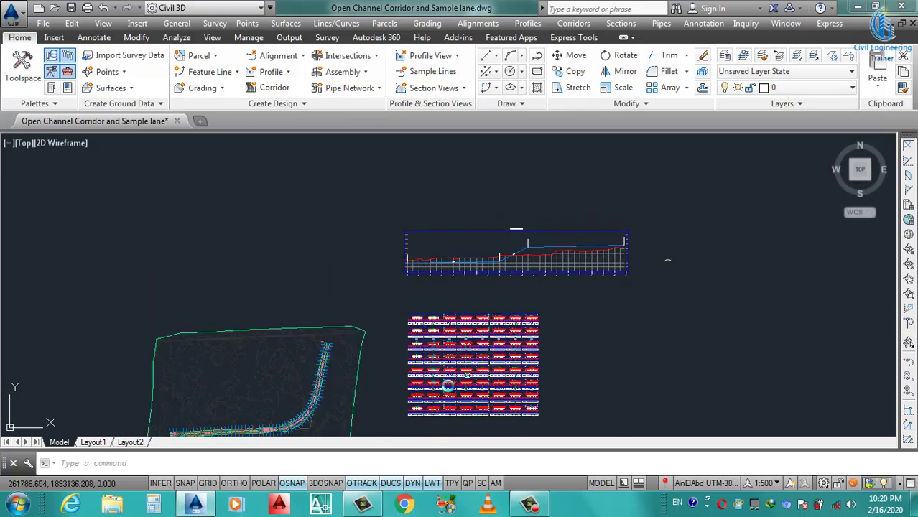
scroll(431, 378, "up", 5)
scroll(427, 376, "up", 5)
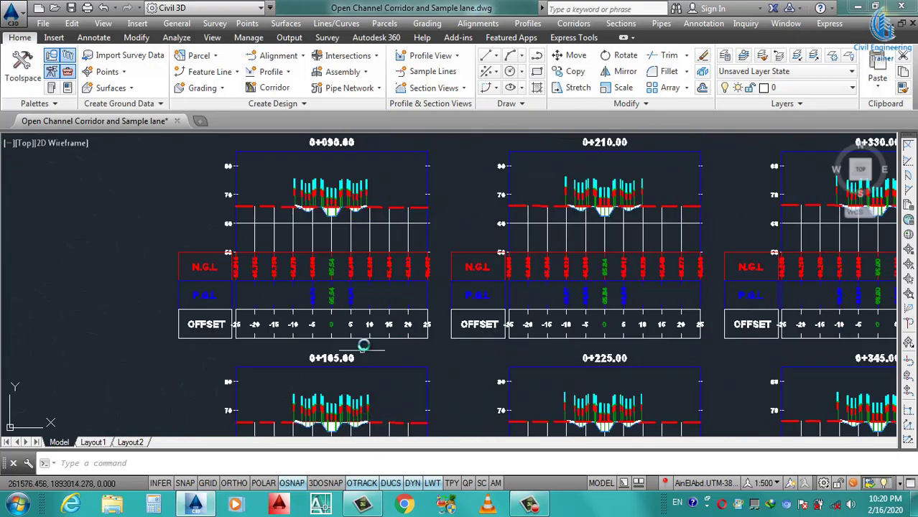
scroll(353, 408, "down", 2)
scroll(352, 407, "up", 3)
scroll(342, 349, "up", 3)
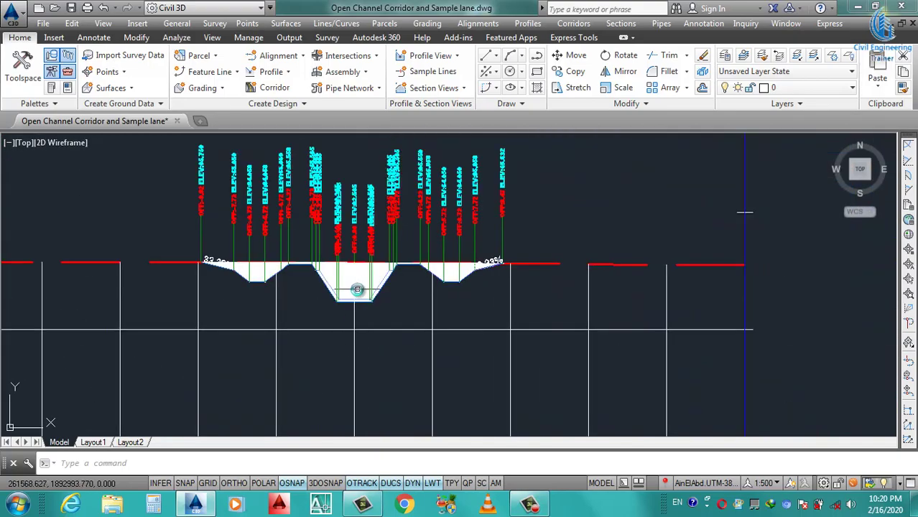
scroll(356, 289, "down", 5)
scroll(595, 293, "up", 2)
scroll(632, 293, "up", 3)
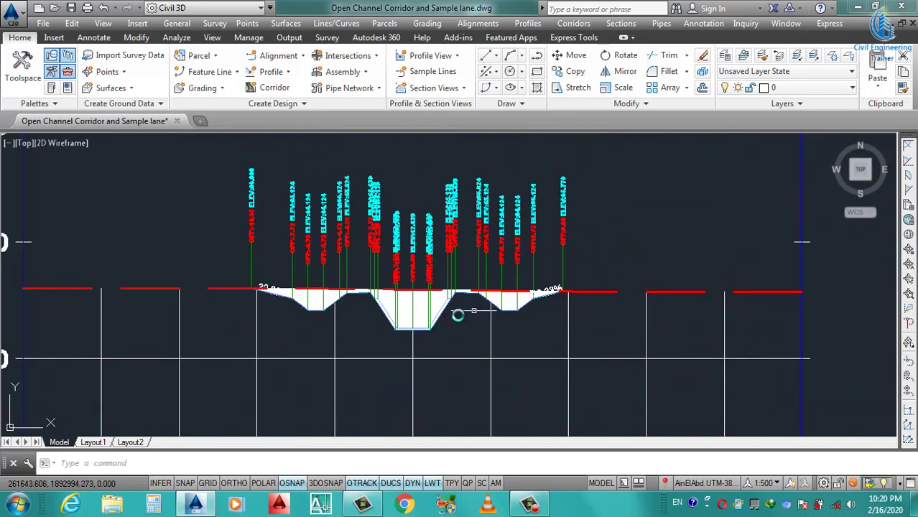
scroll(458, 314, "down", 3)
scroll(379, 349, "down", 2)
scroll(537, 242, "up", 3)
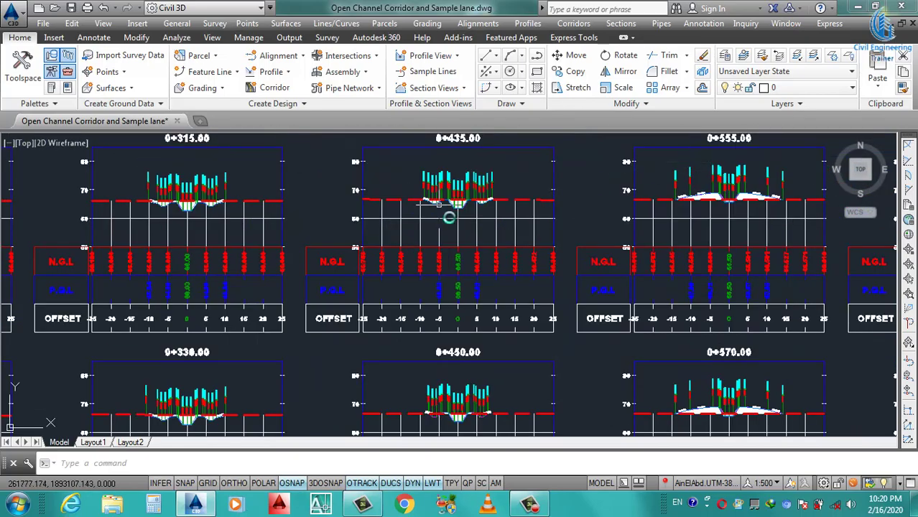
scroll(446, 215, "down", 3)
scroll(573, 227, "up", 3)
scroll(471, 283, "up", 3)
scroll(365, 266, "up", 2)
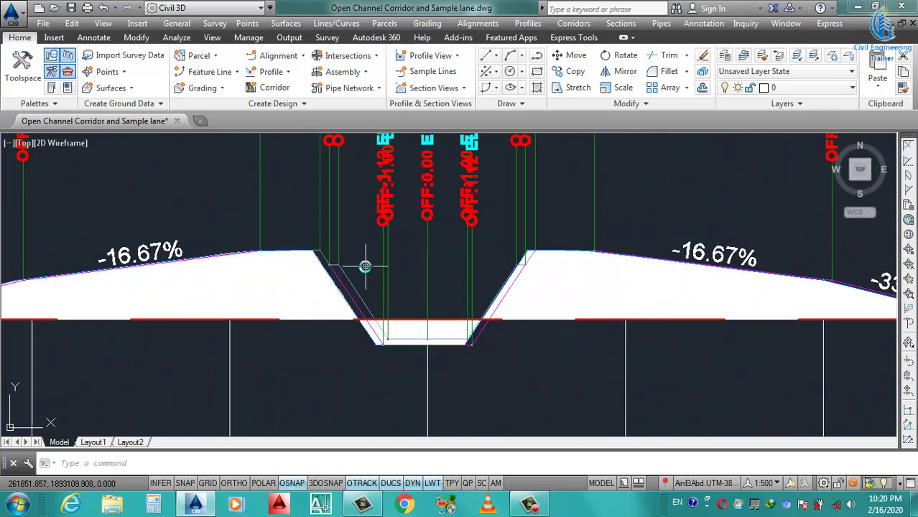
scroll(352, 280, "down", 3)
scroll(331, 267, "up", 2)
scroll(474, 331, "down", 3)
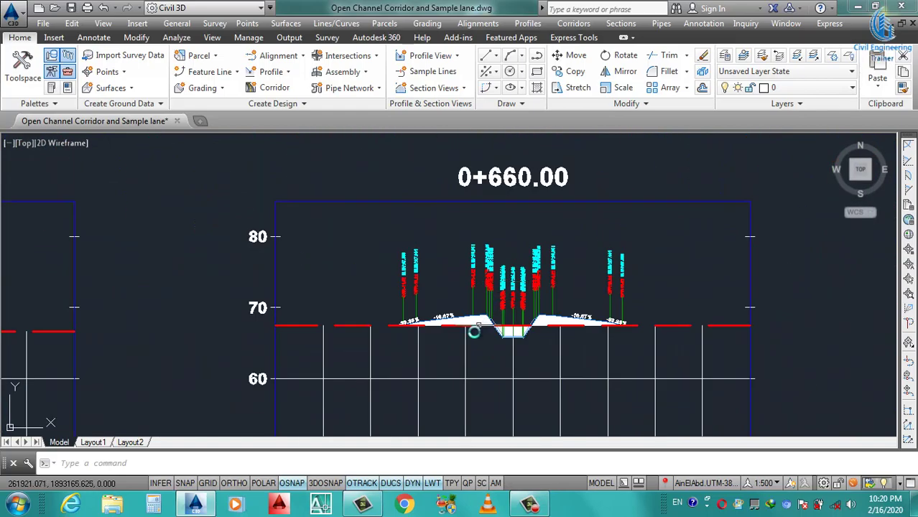
scroll(474, 332, "up", 3)
scroll(599, 295, "down", 4)
scroll(599, 293, "down", 2)
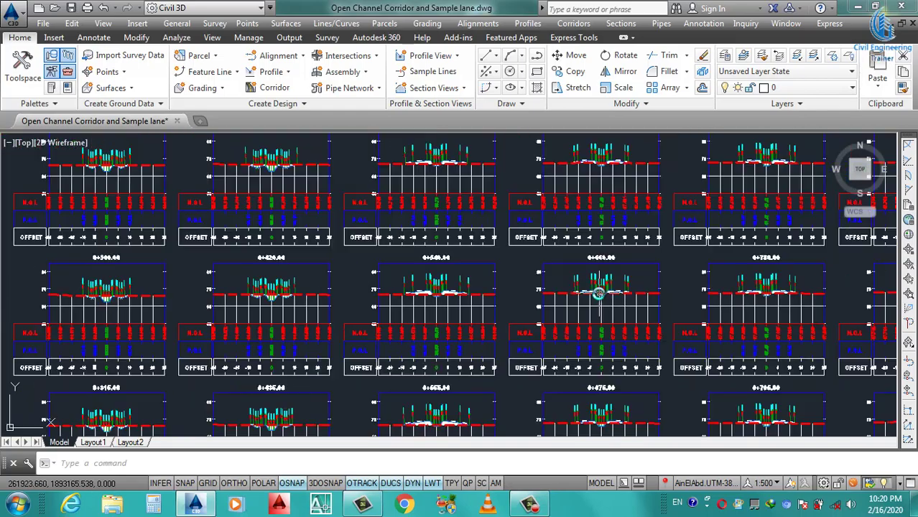
scroll(598, 293, "down", 2)
scroll(510, 298, "down", 3)
scroll(501, 294, "down", 3)
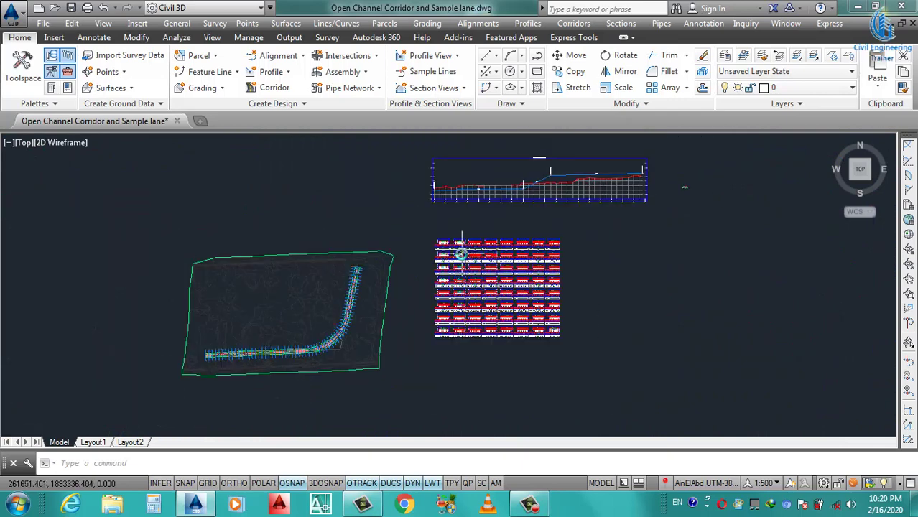
scroll(460, 255, "up", 2)
scroll(463, 244, "down", 1)
scroll(467, 239, "down", 1)
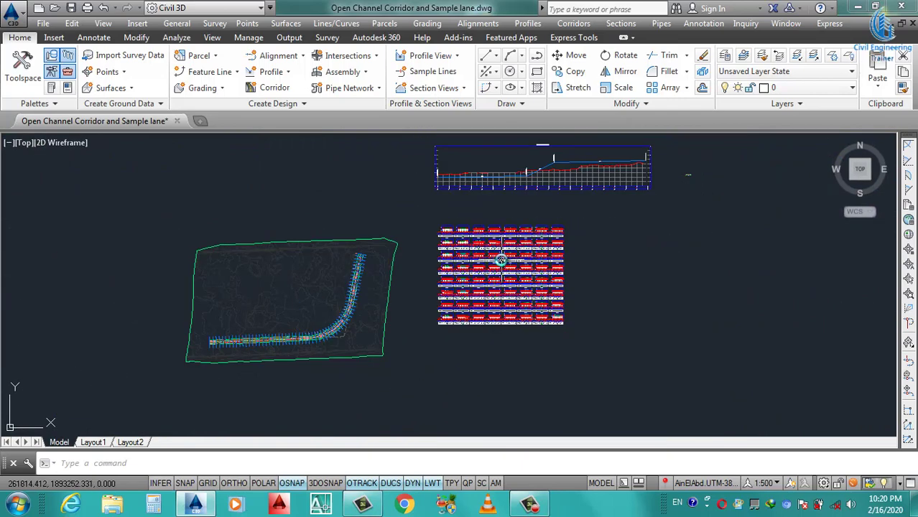
Step: Set up a Cut and Fill total volume table for Open Channel, SL Collection -1, Material List - (1), 35 rows
left_click(542, 164)
left_click(622, 23)
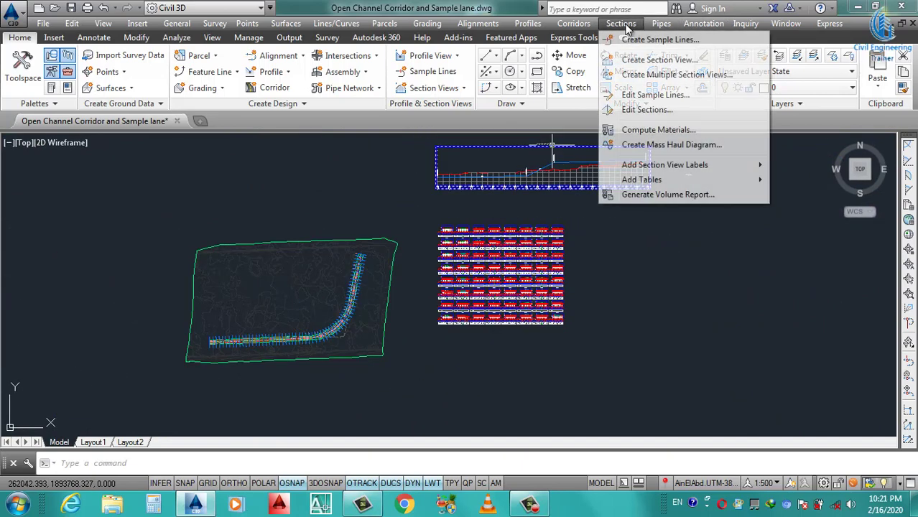
mouse_move(641, 180)
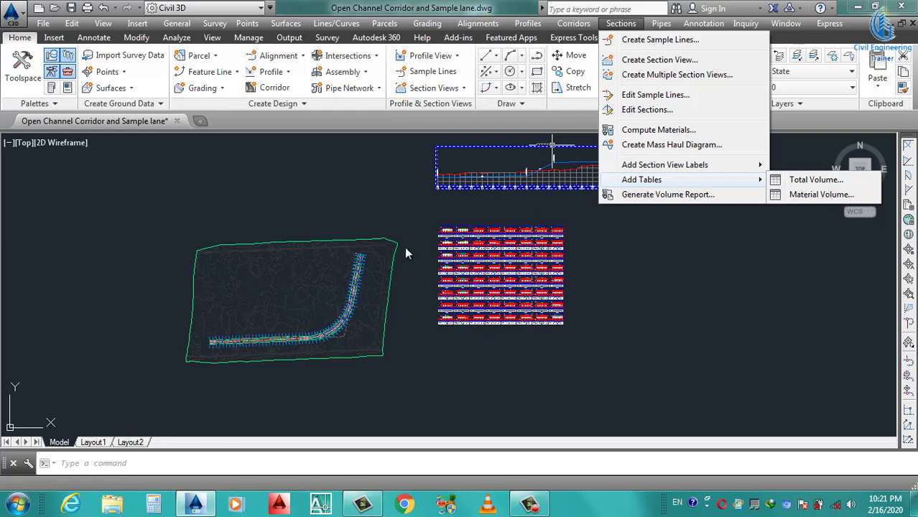
left_click(804, 181)
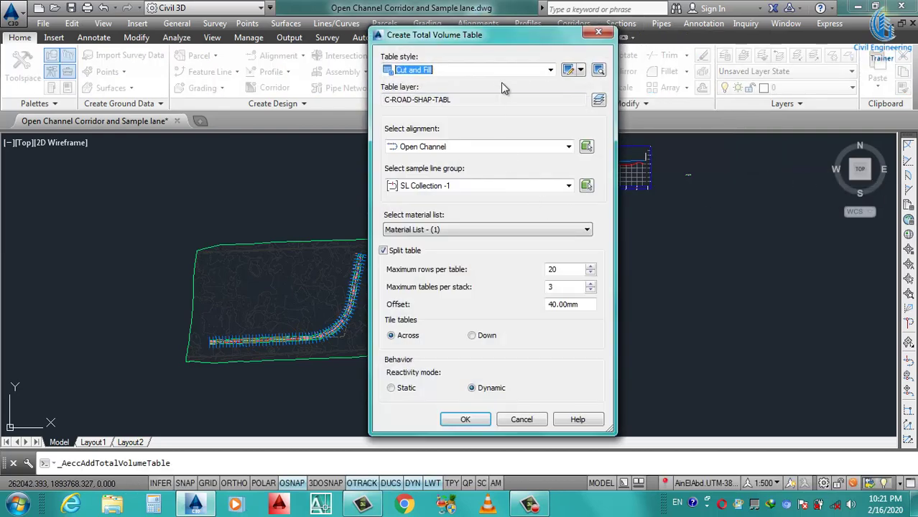
left_click(453, 72)
left_click(445, 81)
left_click(449, 149)
left_click(438, 158)
left_click(468, 185)
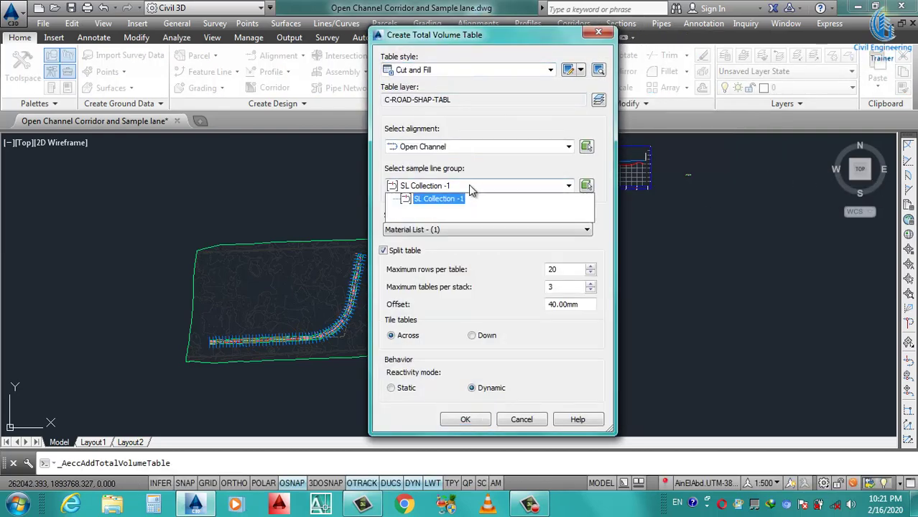
left_click(440, 200)
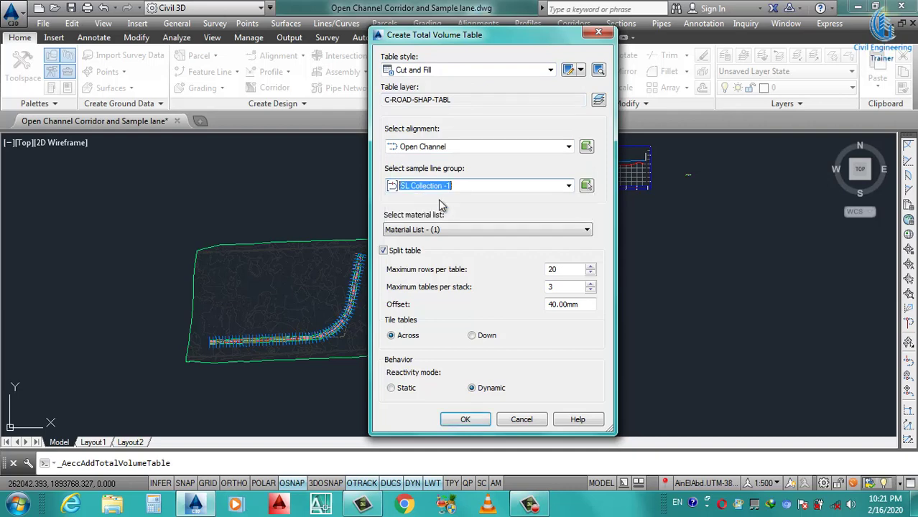
left_click(463, 231)
left_click(454, 243)
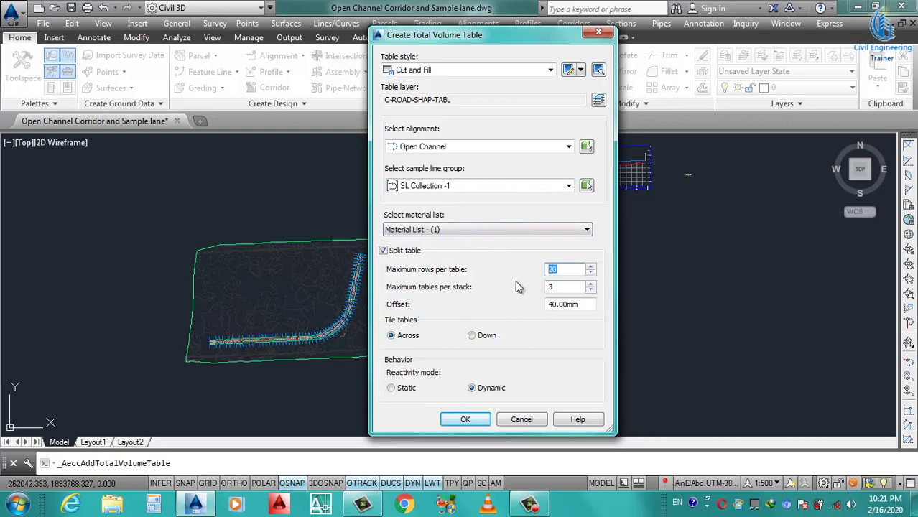
type("35")
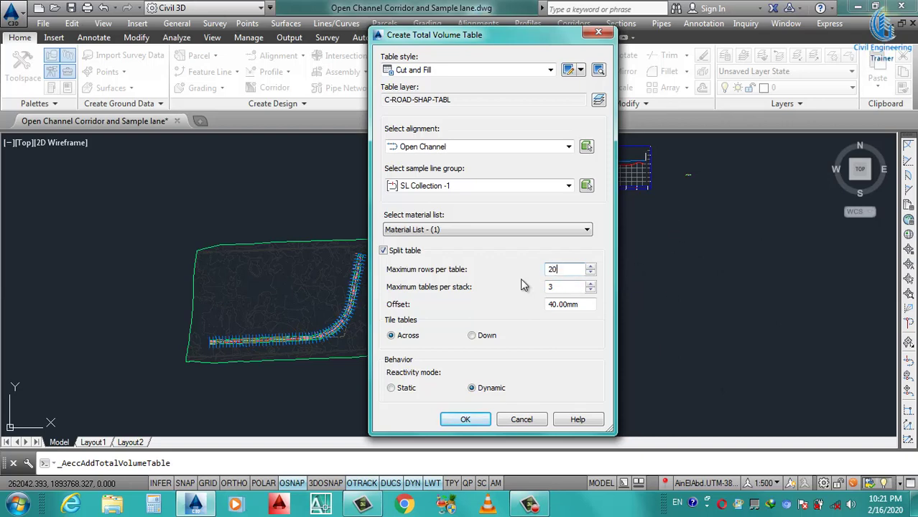
Step: Place the 20-row total volume tables from an upper-left corner and zoom to review them
left_click(468, 421)
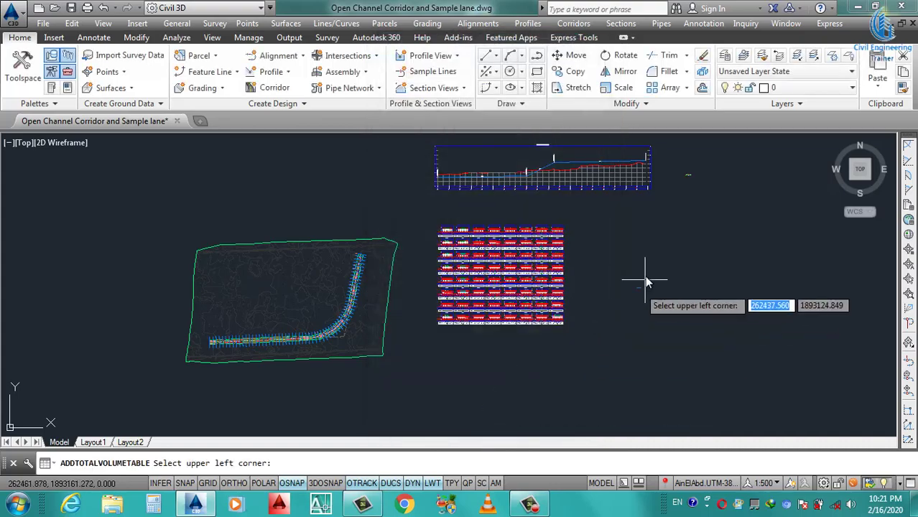
left_click(624, 234)
scroll(625, 237, "up", 1)
scroll(645, 245, "up", 3)
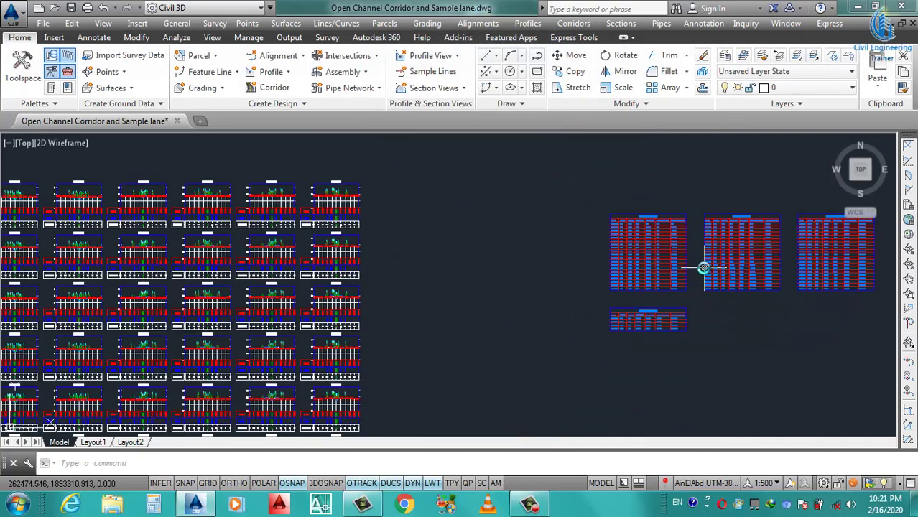
scroll(703, 267, "up", 2)
scroll(571, 308, "down", 3)
scroll(627, 311, "up", 3)
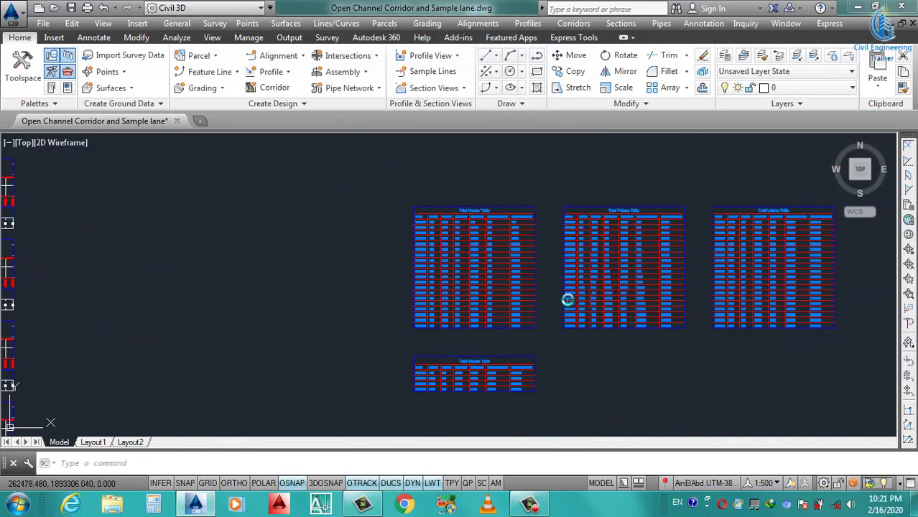
scroll(546, 303, "down", 2)
scroll(535, 310, "up", 2)
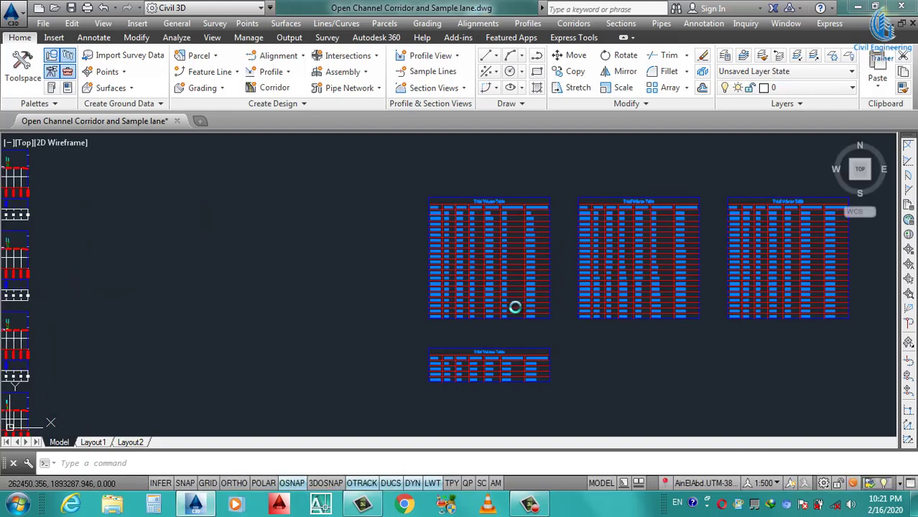
scroll(515, 308, "down", 2)
scroll(541, 307, "up", 3)
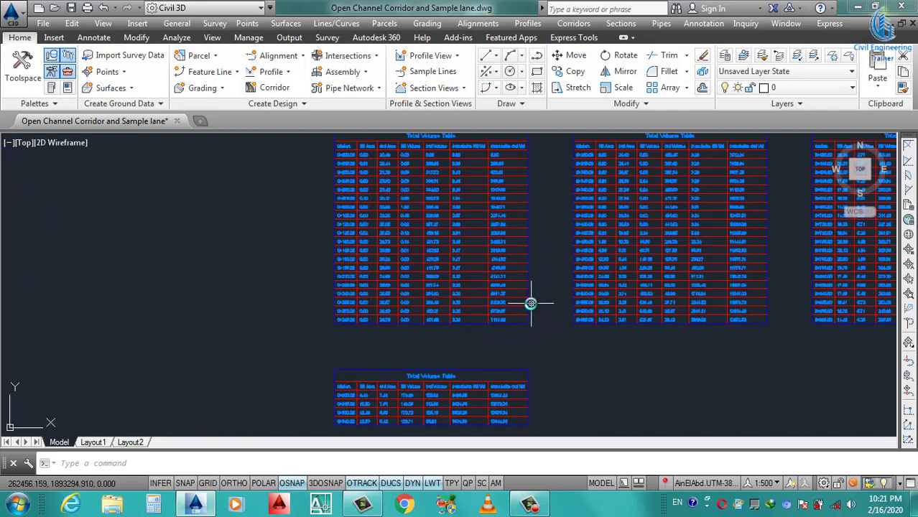
scroll(531, 303, "down", 3)
Step: Crossing-select all four volume tables and delete them
left_click(764, 199)
left_click(363, 422)
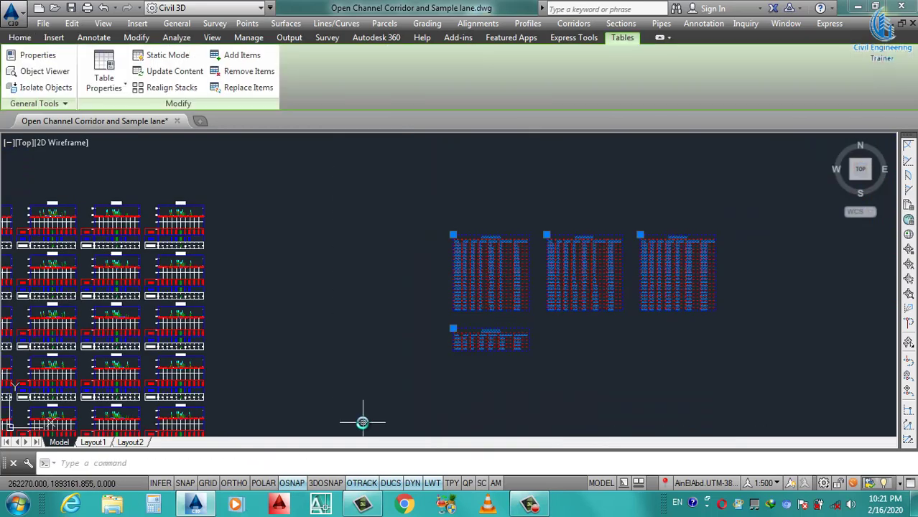
key("Delete")
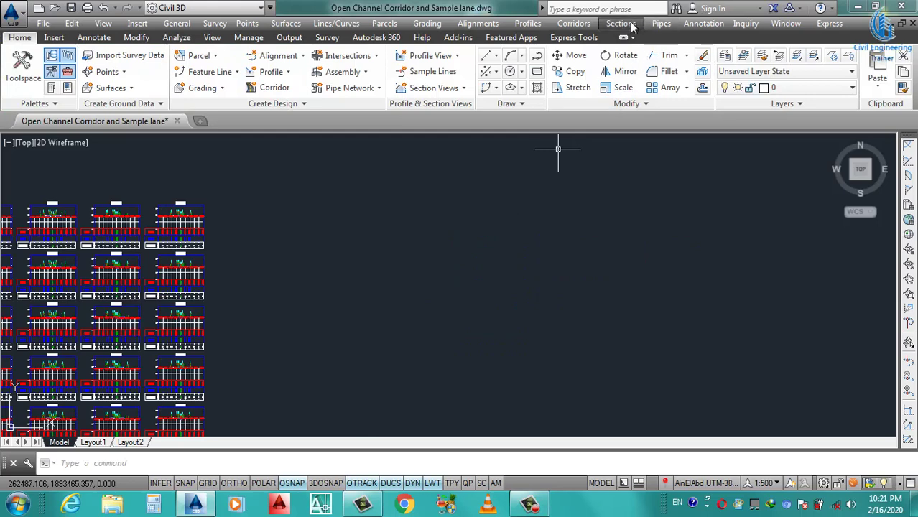
Step: Create Cut and Fill total volume tables with a maximum of 35 rows per table beside the sections
left_click(620, 23)
left_click(802, 181)
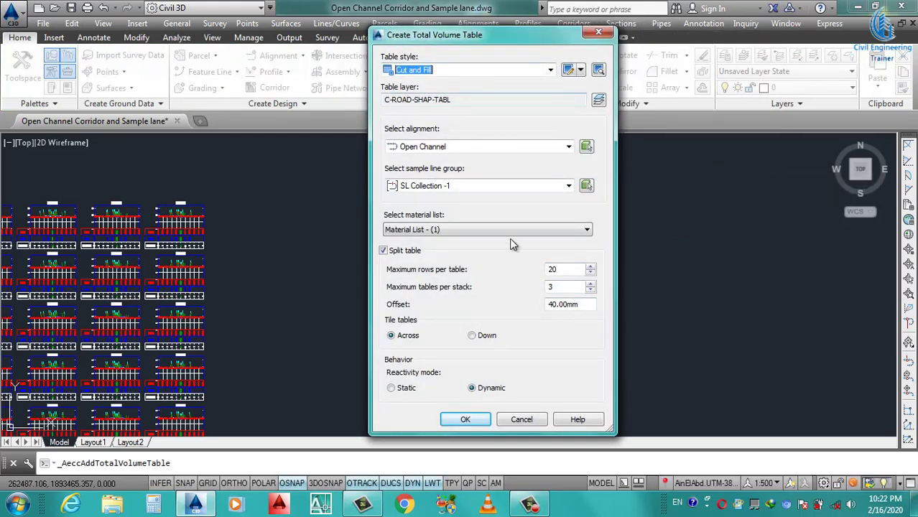
double_click(563, 270)
type("3")
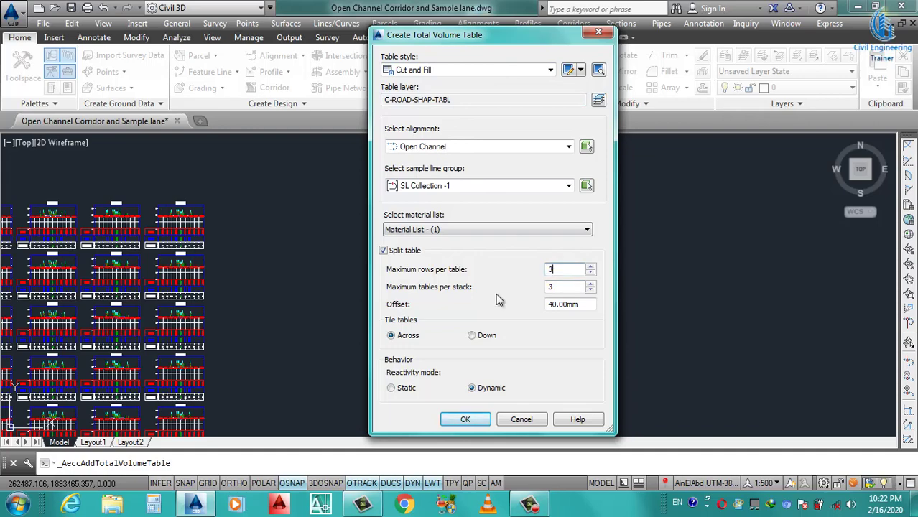
type("5")
left_click(478, 422)
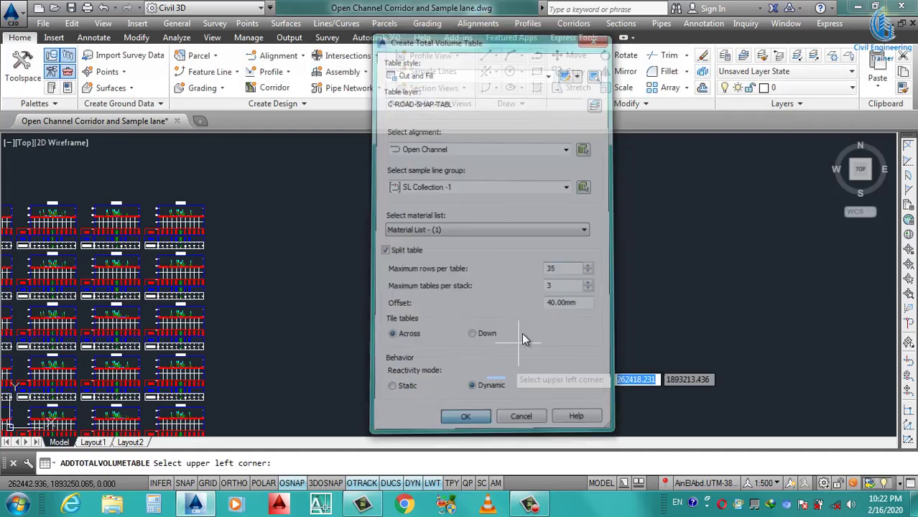
left_click(407, 216)
Step: Zoom around the drawing to inspect the two new volume tables
scroll(488, 261, "up", 4)
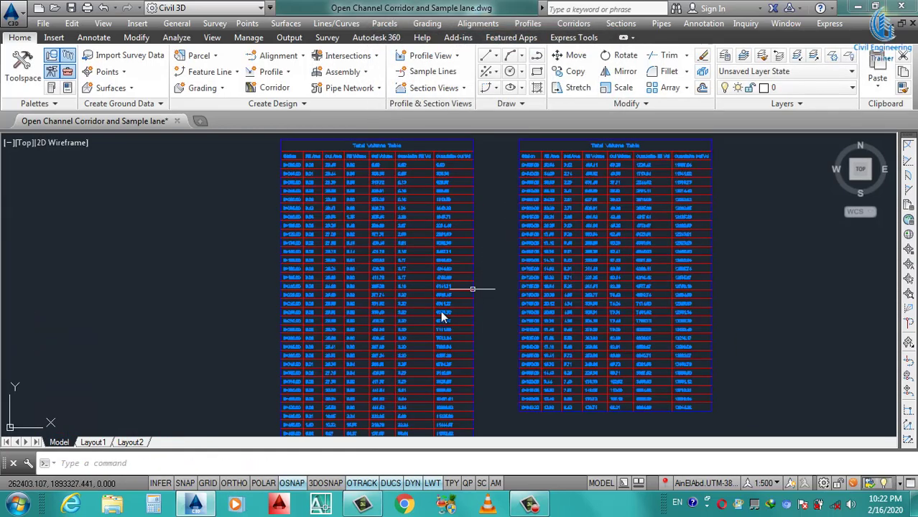
scroll(404, 306, "down", 4)
scroll(406, 320, "up", 3)
scroll(471, 318, "down", 2)
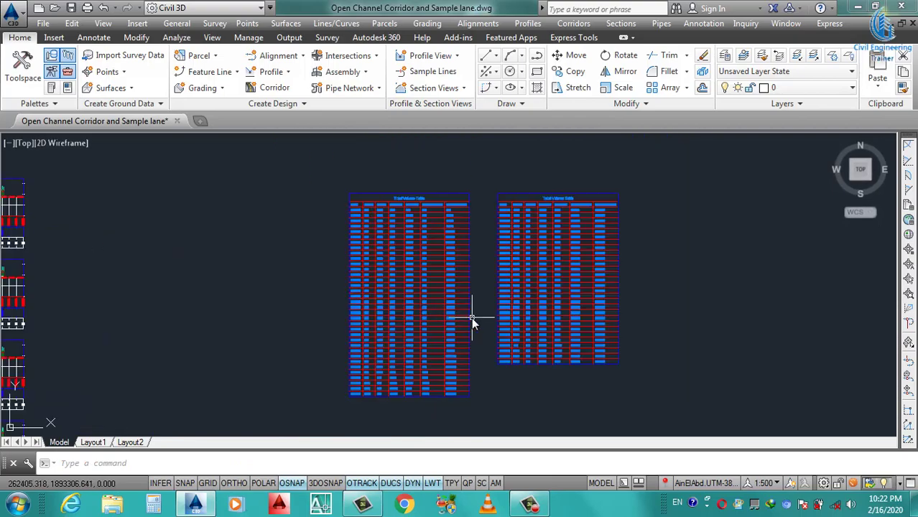
scroll(419, 398, "up", 3)
scroll(420, 398, "down", 5)
scroll(438, 334, "down", 2)
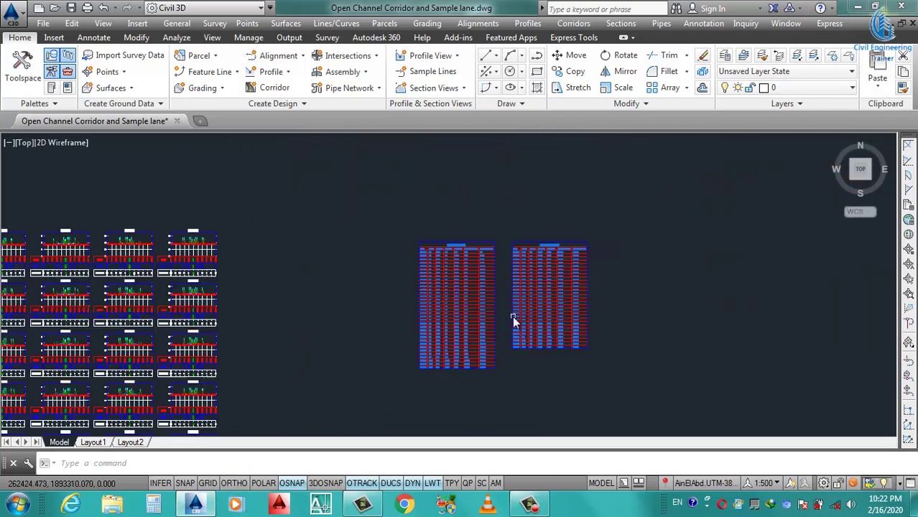
scroll(512, 318, "down", 2)
scroll(550, 301, "up", 6)
scroll(583, 313, "down", 3)
scroll(409, 337, "down", 2)
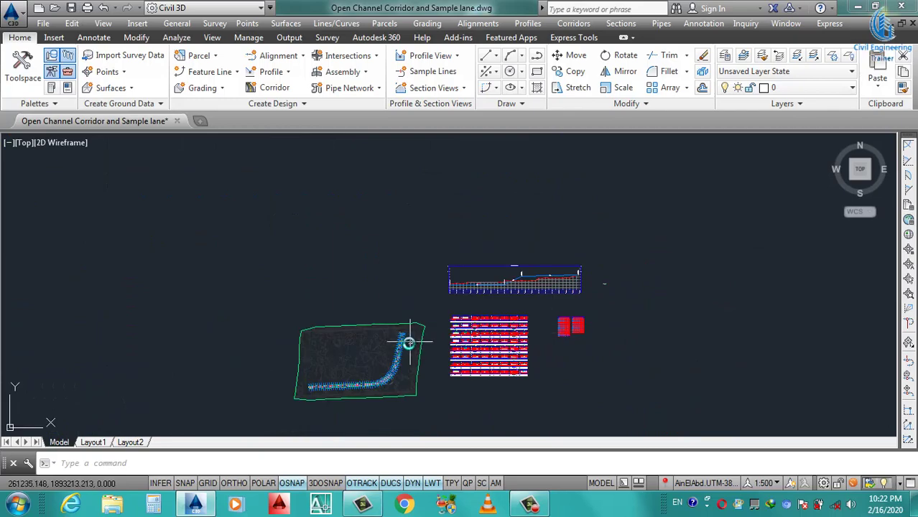
scroll(543, 296, "up", 3)
scroll(578, 275, "up", 3)
scroll(425, 288, "up", 4)
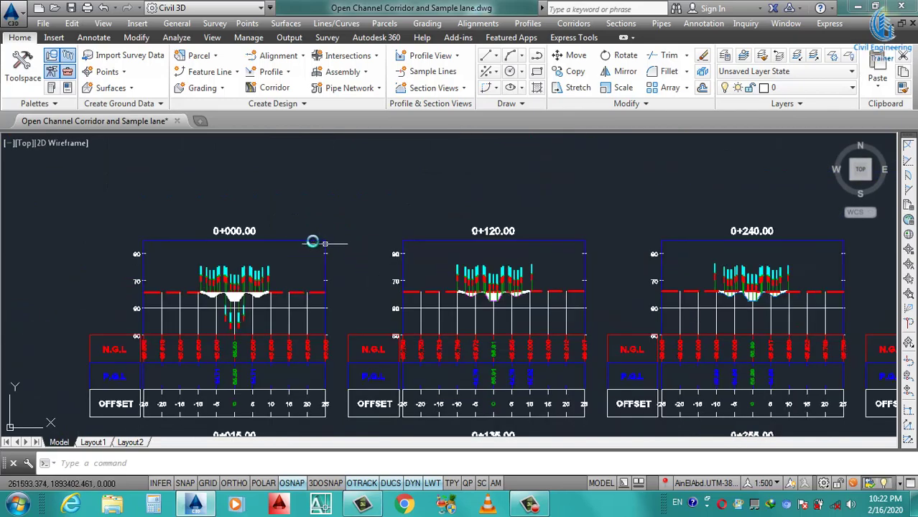
scroll(345, 292, "down", 2)
scroll(365, 293, "down", 2)
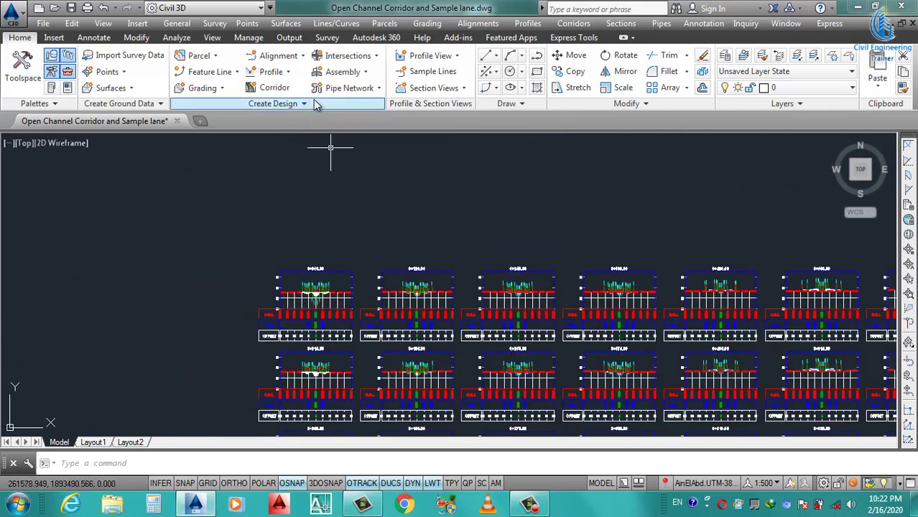
scroll(344, 280, "up", 5)
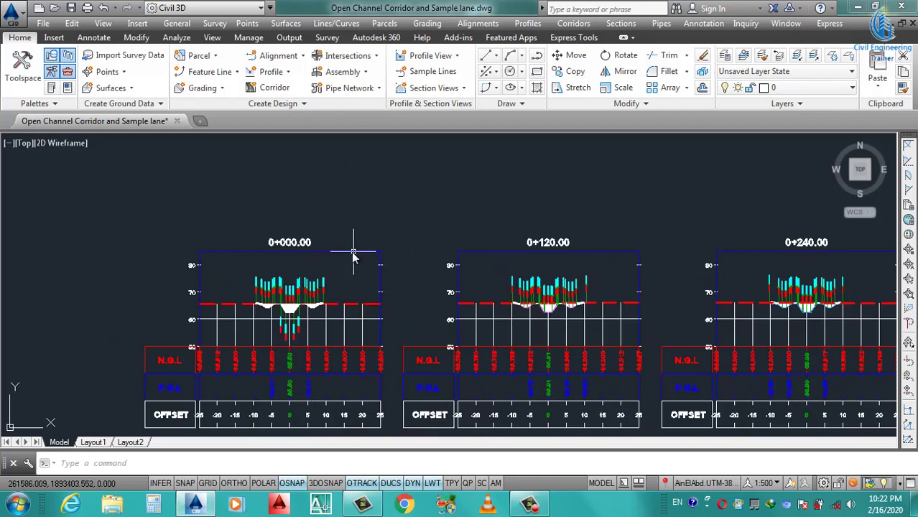
Step: Add a Total Volume table in the 0+000.00 section view group's volume table settings
left_click(358, 256)
right_click(353, 252)
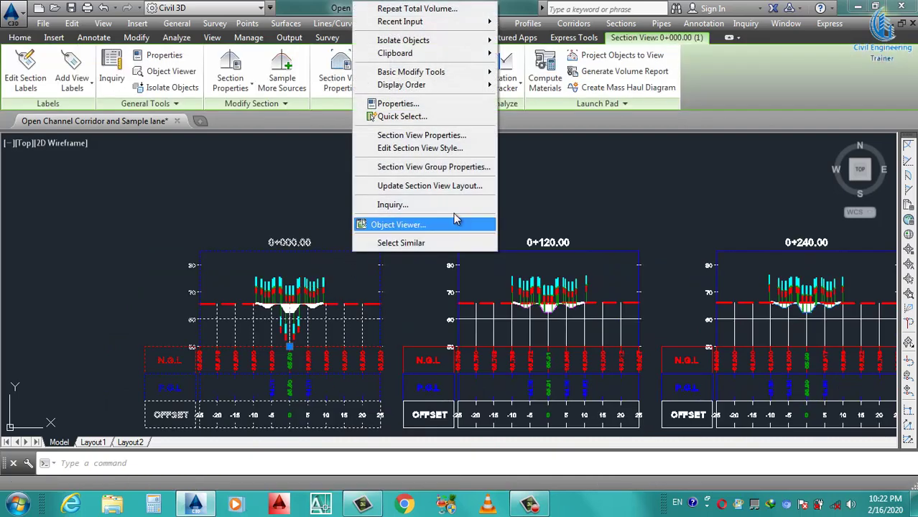
left_click(434, 169)
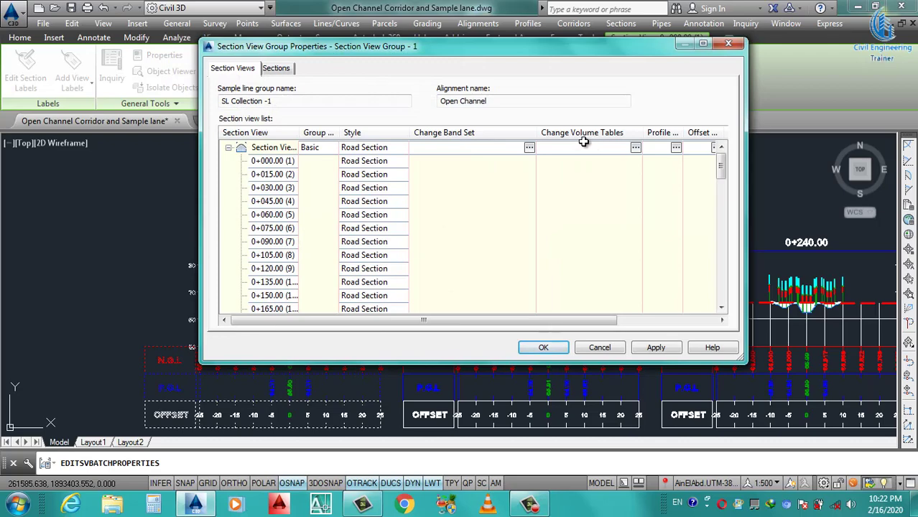
left_click(635, 147)
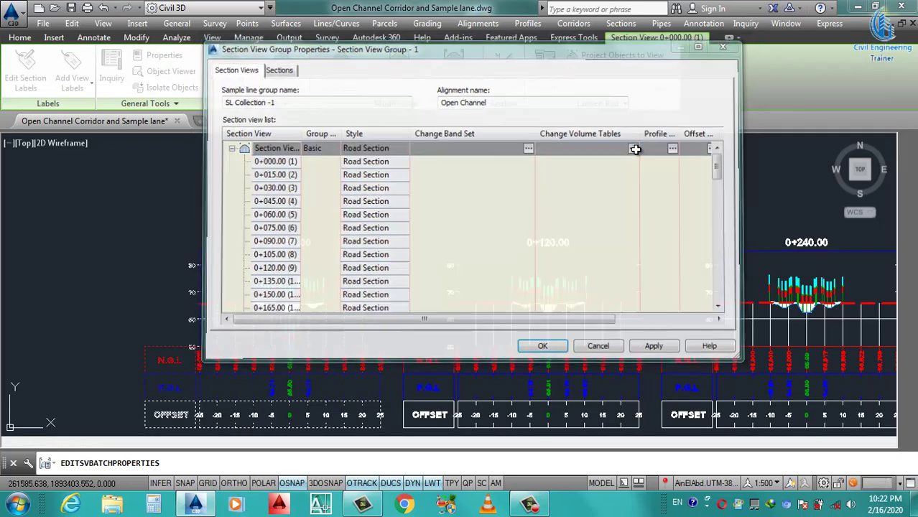
left_click(363, 166)
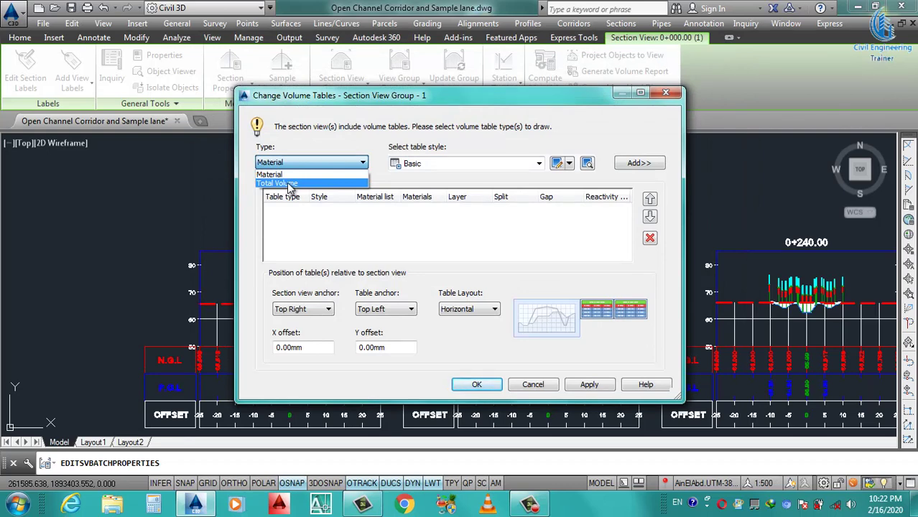
left_click(290, 184)
left_click(624, 163)
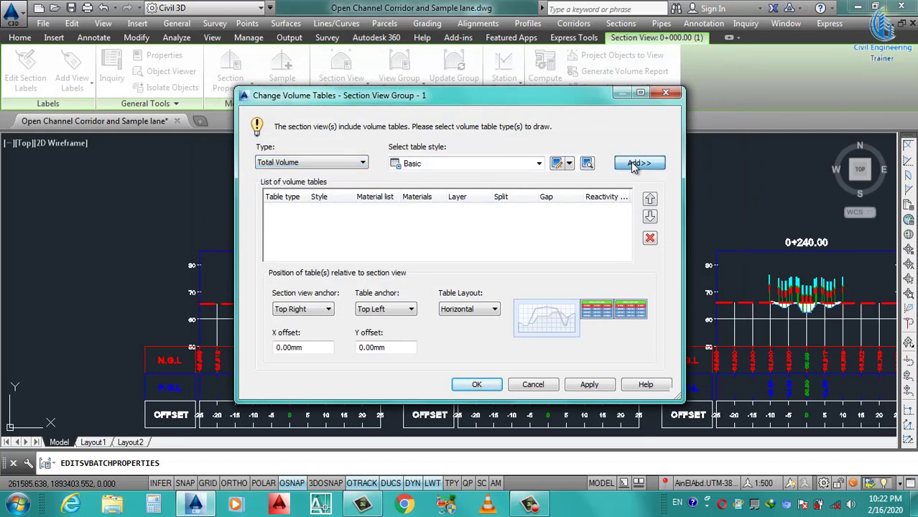
Step: Set the volume table layout to Vertical and apply the group property changes
left_click(496, 310)
left_click(472, 328)
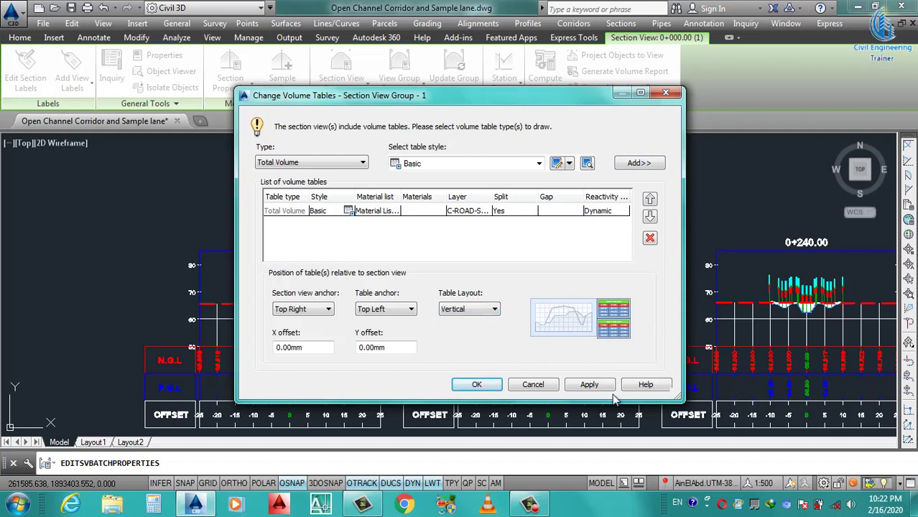
left_click(589, 385)
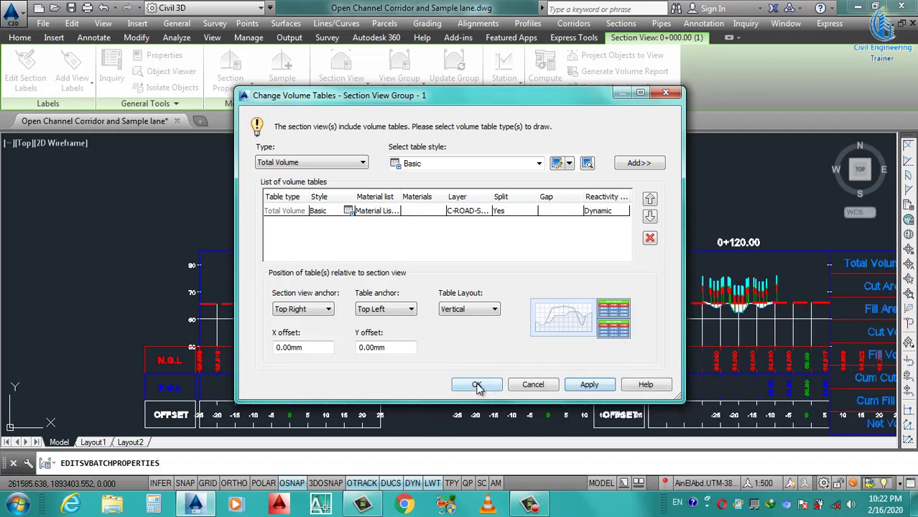
left_click(476, 384)
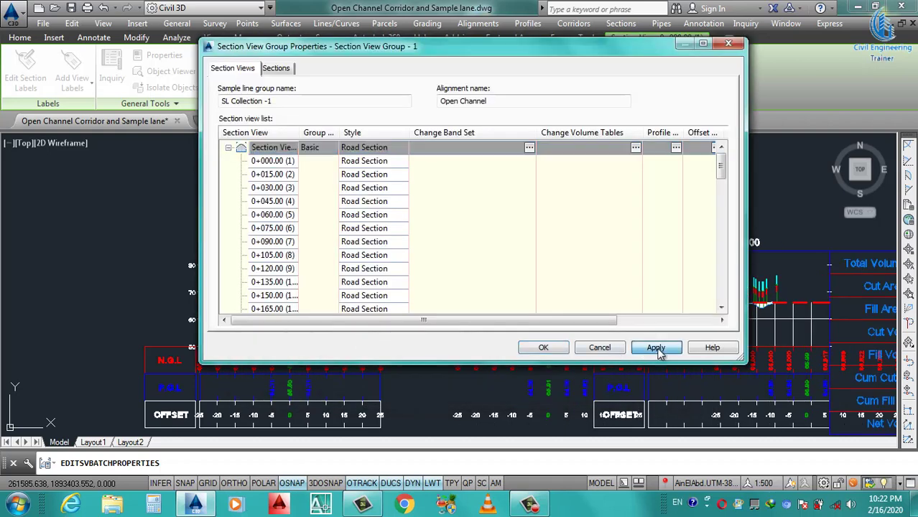
left_click(655, 348)
left_click(543, 348)
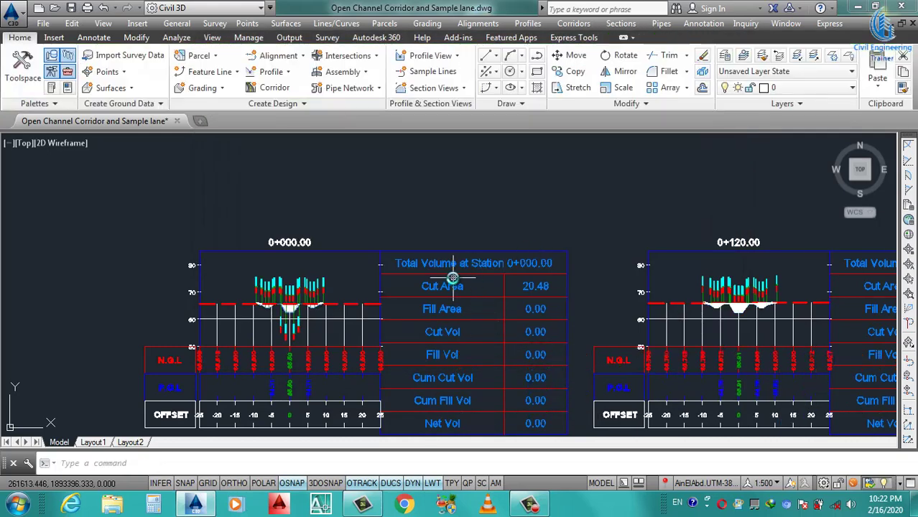
Step: Check the attached tables and select the volume table at station 0+000.00
scroll(501, 303, "down", 5)
scroll(492, 292, "down", 6)
scroll(492, 293, "down", 3)
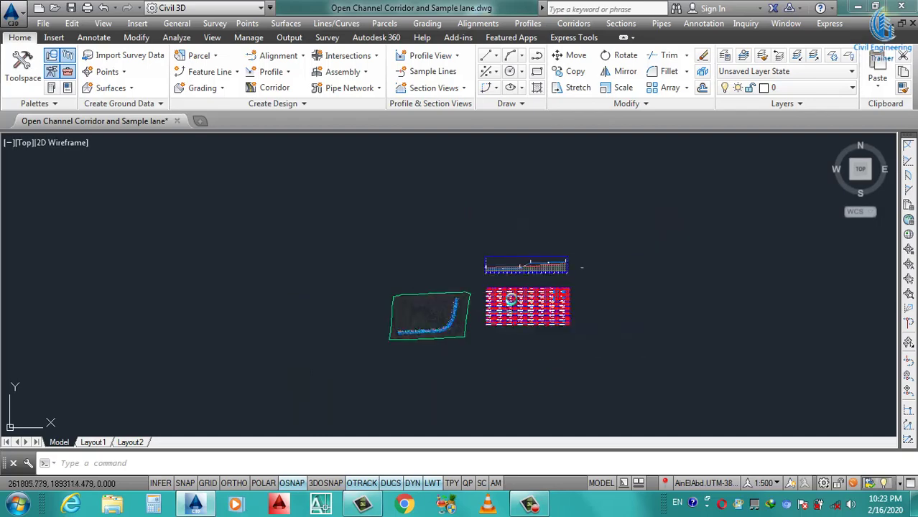
scroll(506, 287, "up", 6)
scroll(460, 277, "up", 3)
scroll(372, 252, "up", 5)
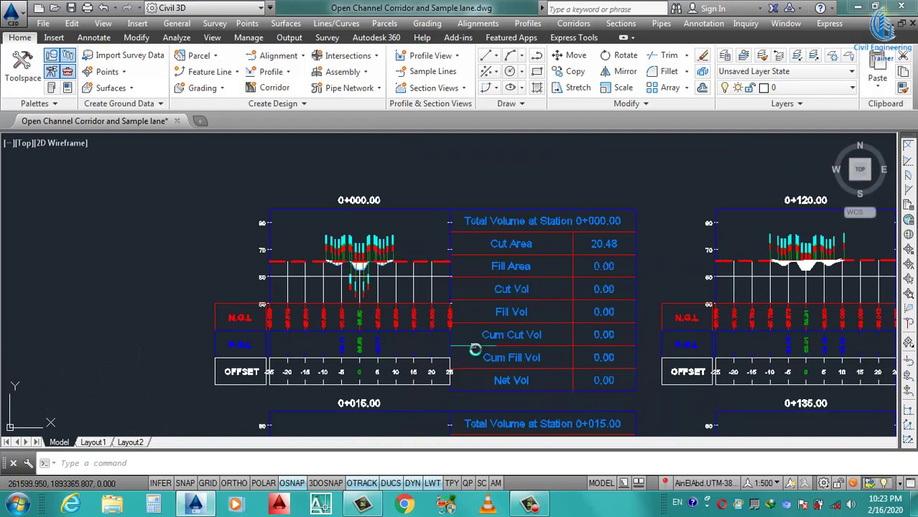
left_click(478, 255)
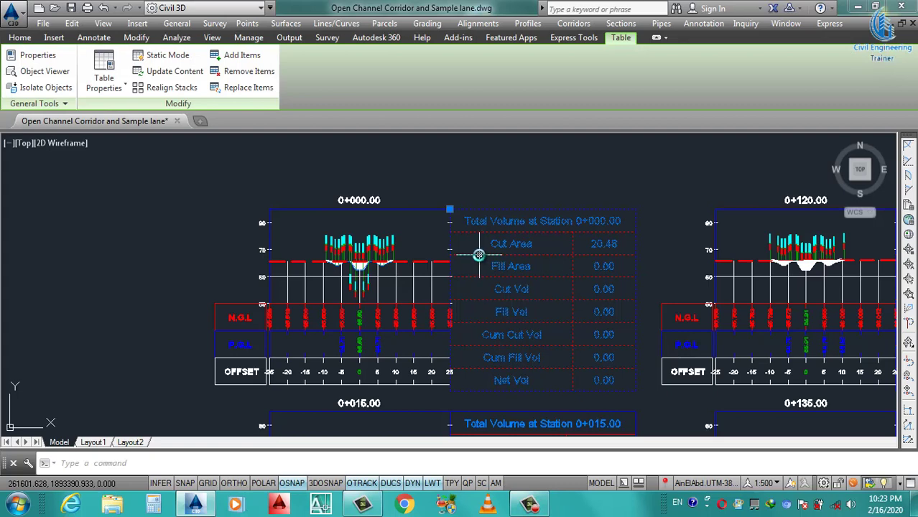
Step: Set the volume table style's title, header and data text heights to 1.75mm
right_click(478, 255)
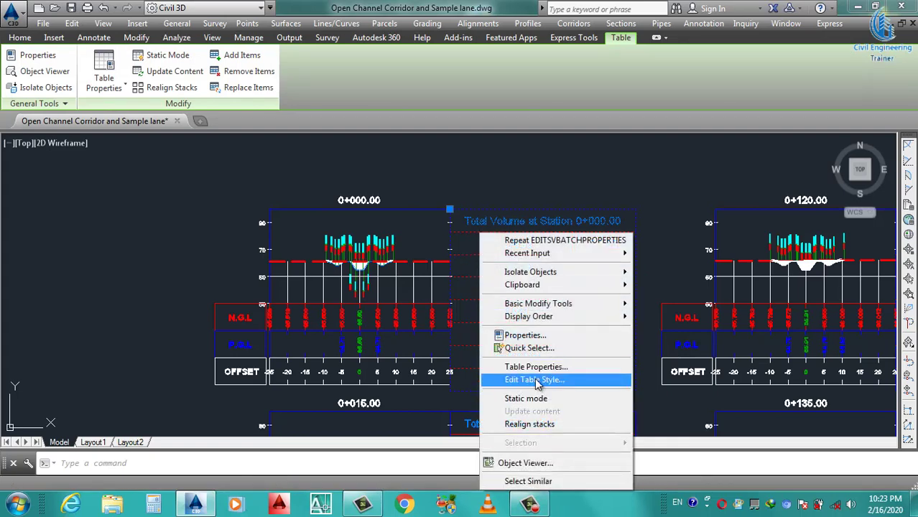
left_click(535, 386)
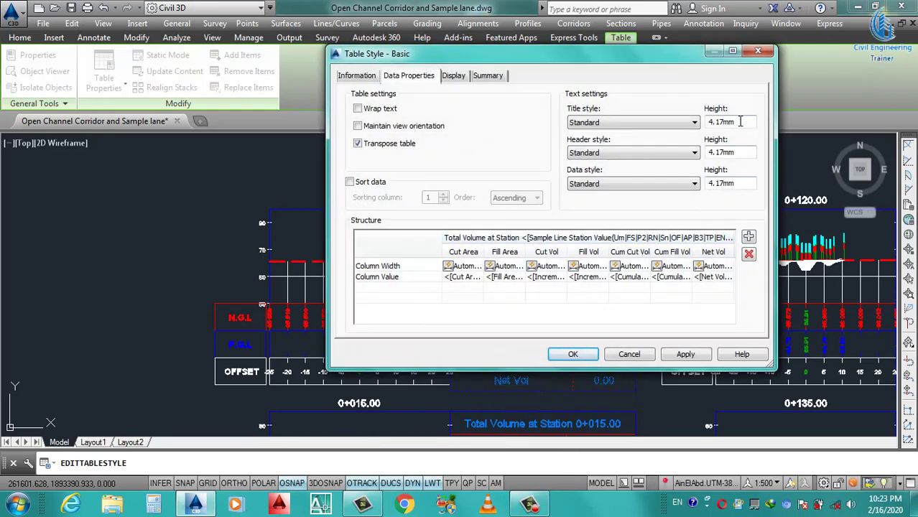
double_click(740, 122)
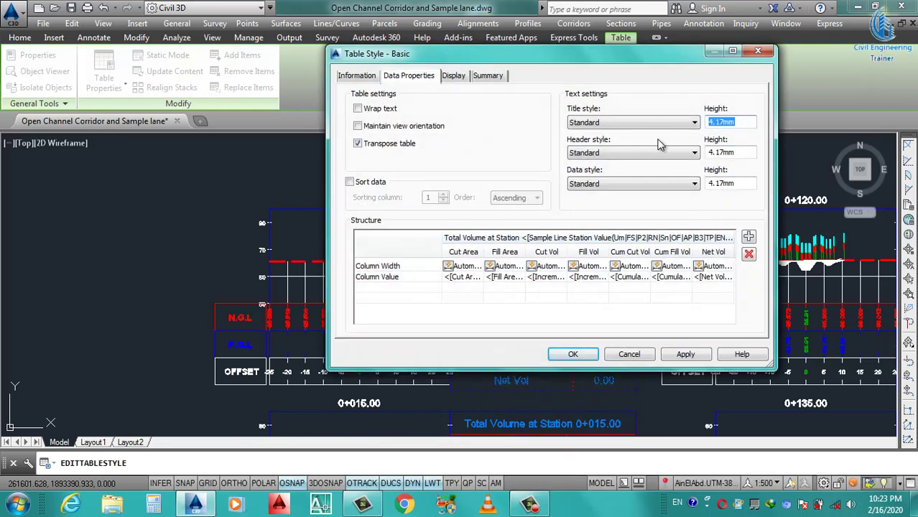
type("1.75")
double_click(751, 152)
type("1")
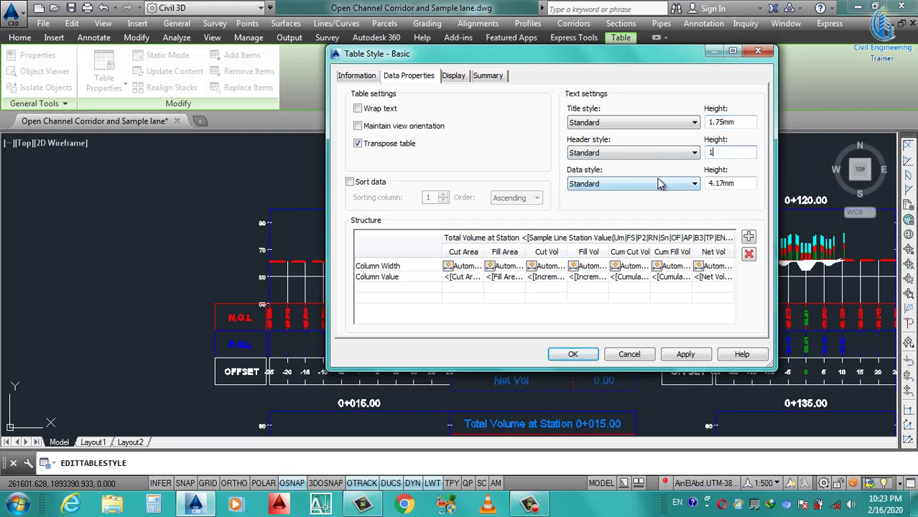
double_click(743, 183)
type("1.75")
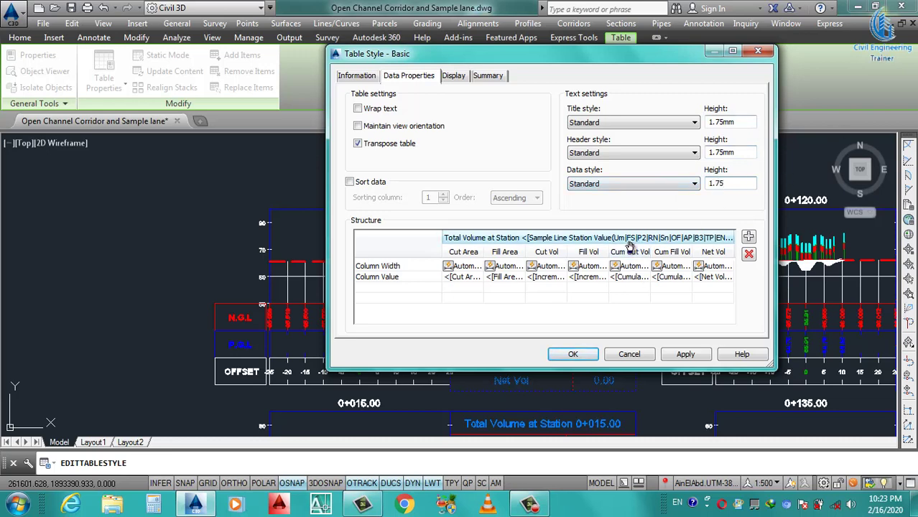
Step: Replace 'Total Volume' in the title row with 'Earthwork' to read 'Earthwork at Station'
left_click(598, 239)
double_click(598, 238)
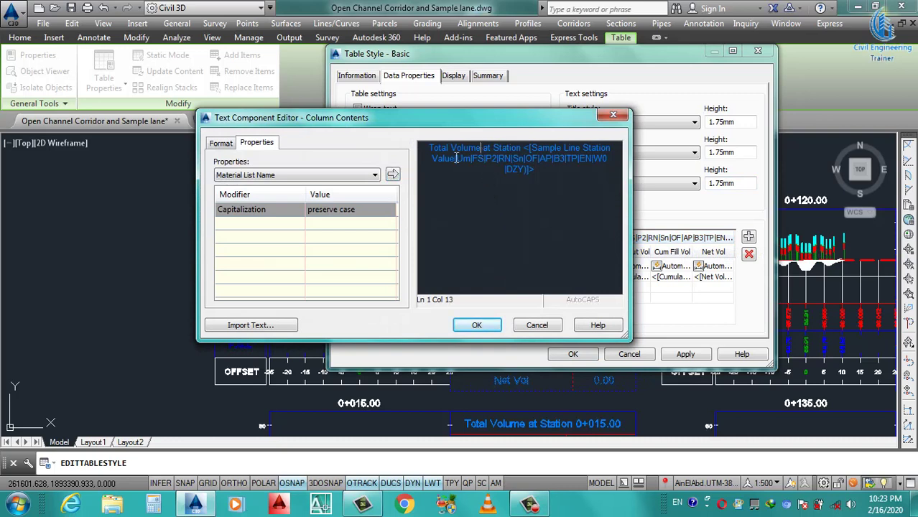
left_click_drag(455, 158, 415, 155)
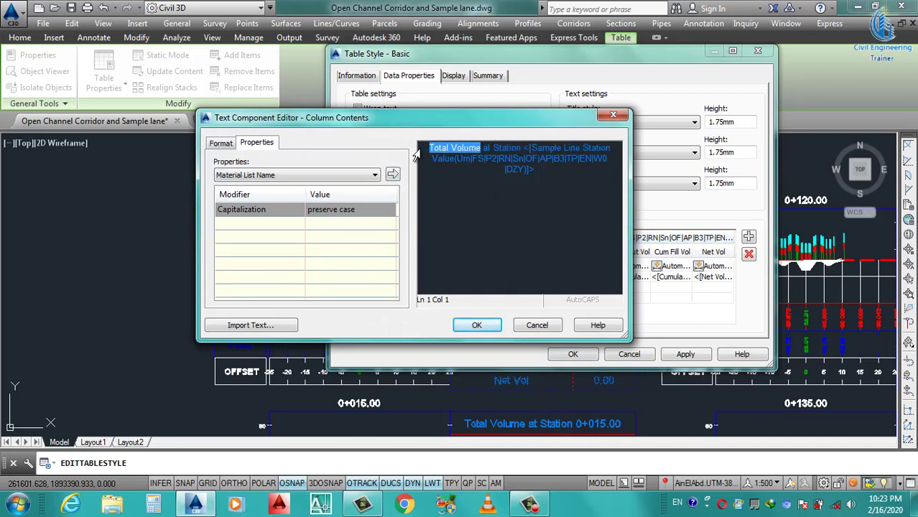
key("Delete")
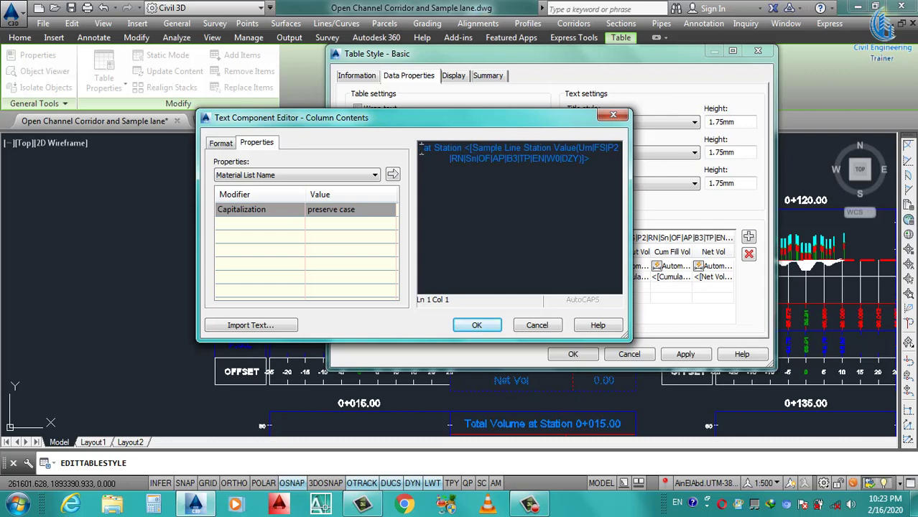
type("Earth ")
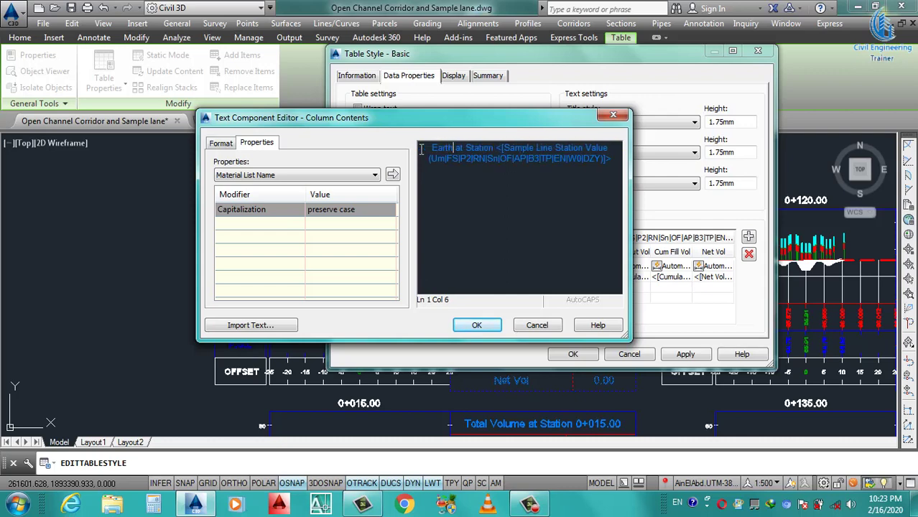
type("work")
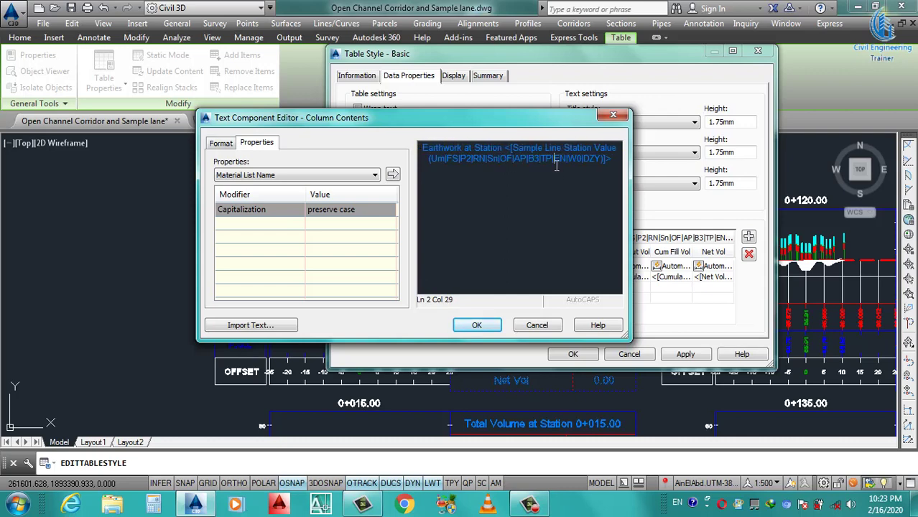
Step: Recolour the whole title text, trying cyan and then green
left_click(556, 166)
key("ctrl+a")
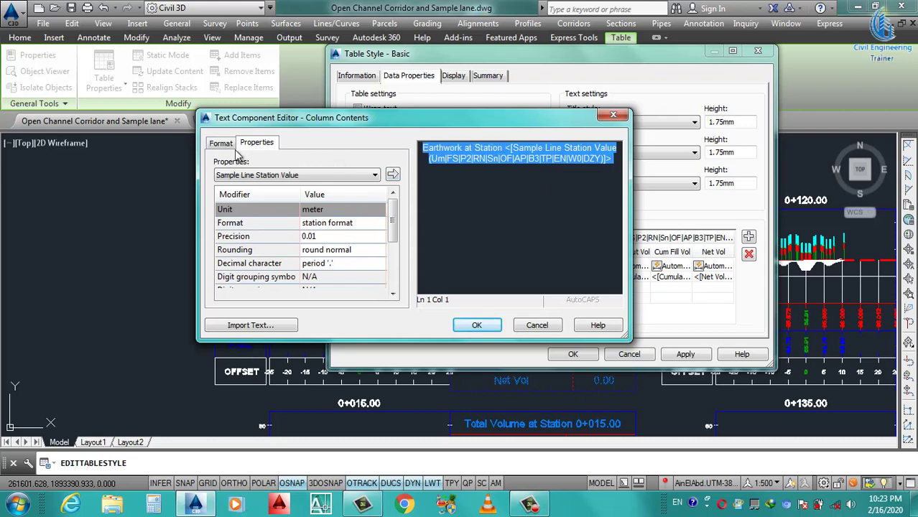
left_click(221, 145)
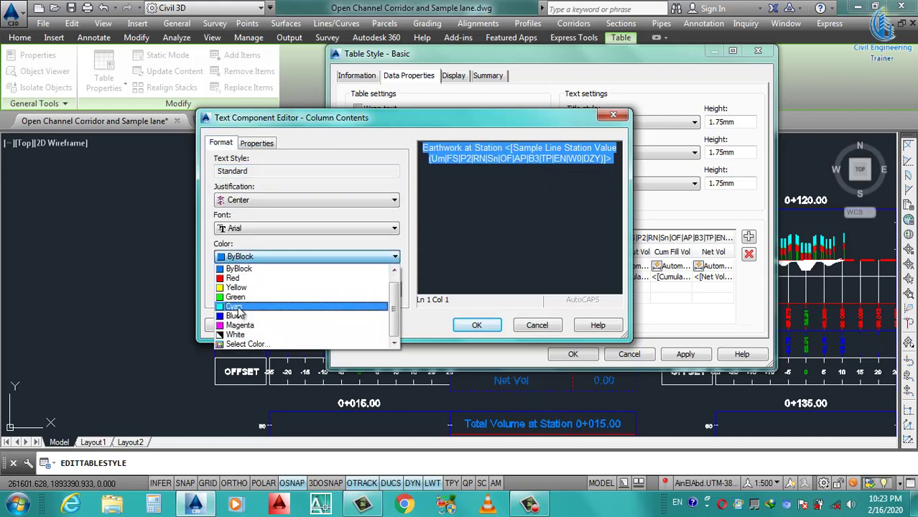
left_click(236, 307)
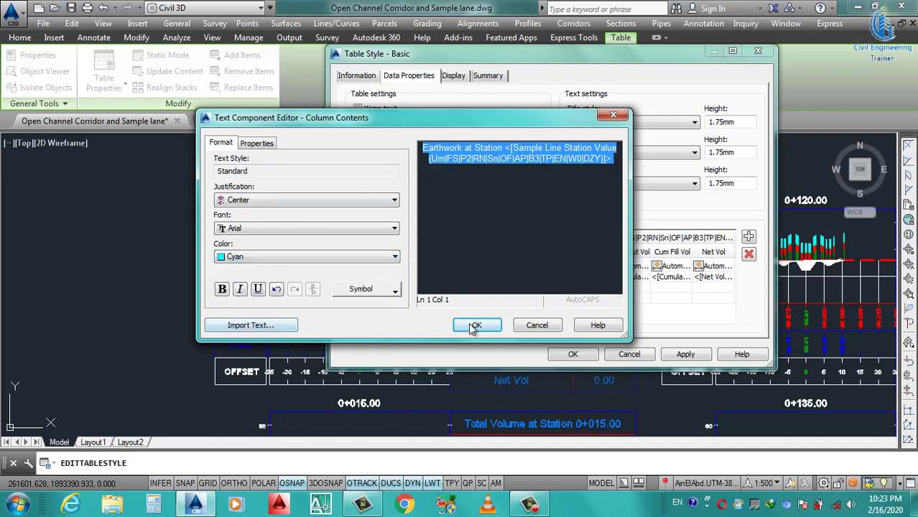
left_click(281, 263)
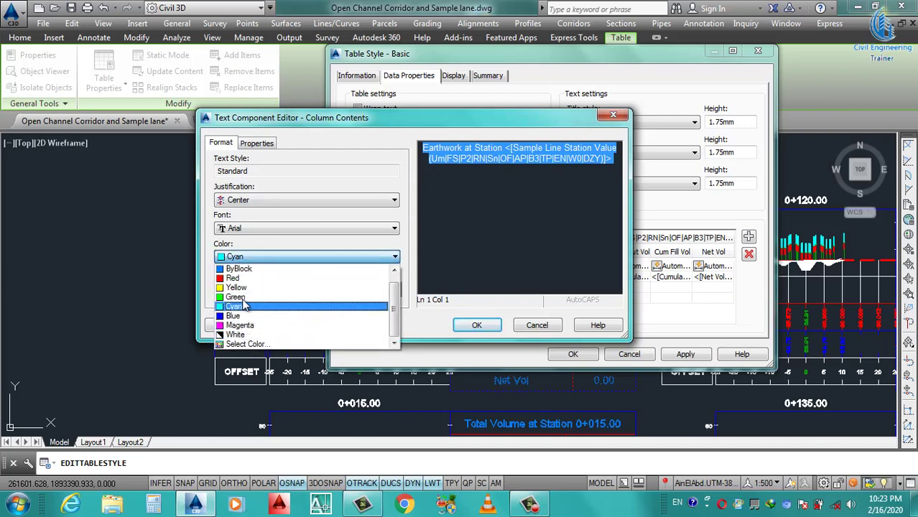
left_click(236, 297)
left_click(476, 325)
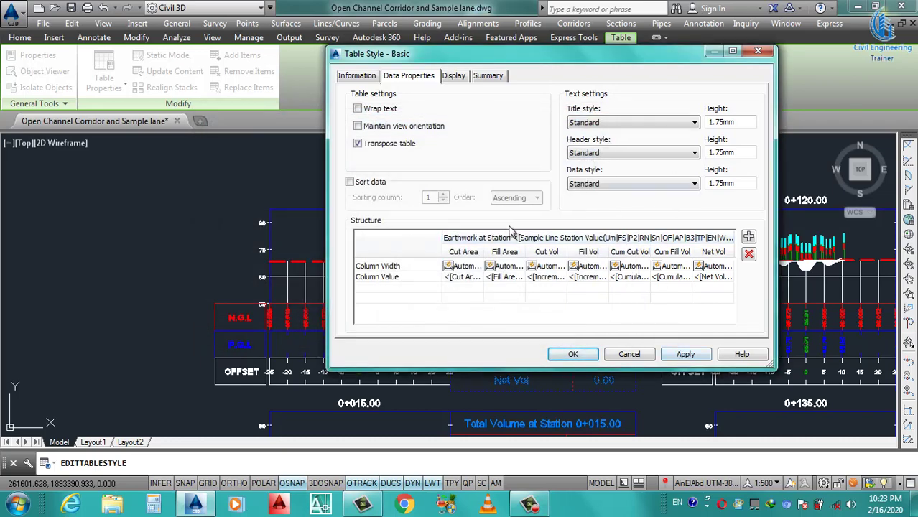
Step: Make the title bold and cyan, then apply and save the edited table style
double_click(588, 238)
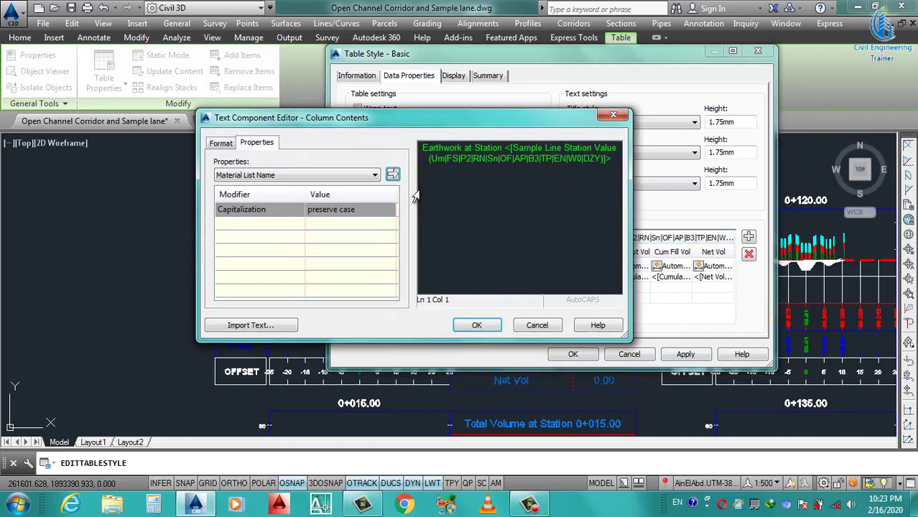
left_click(607, 158)
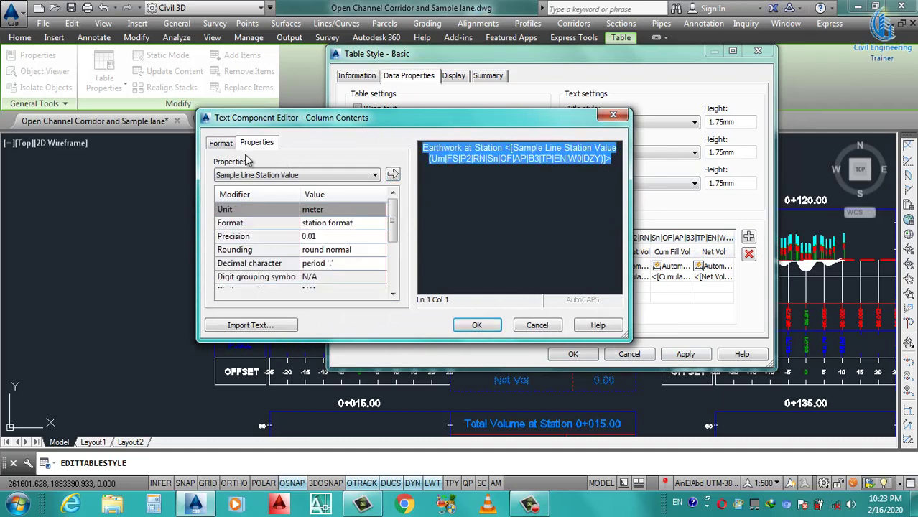
left_click(222, 144)
left_click(222, 288)
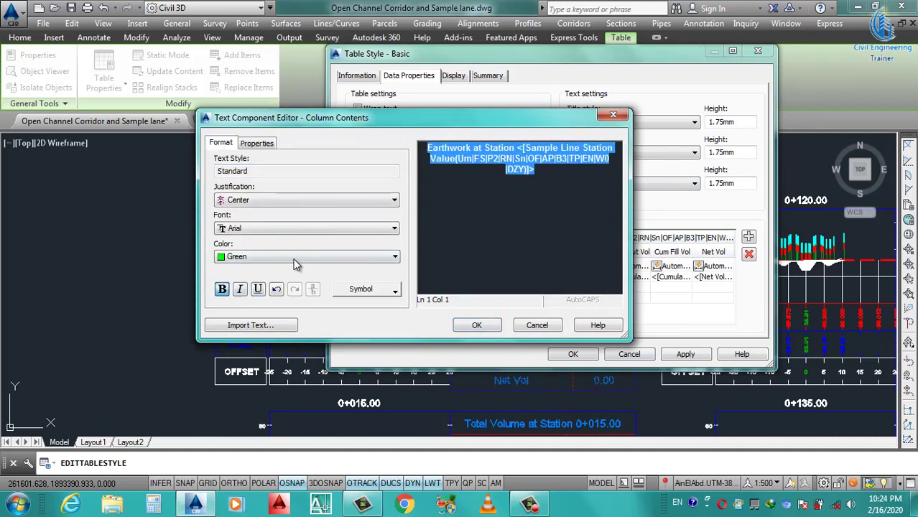
left_click(302, 257)
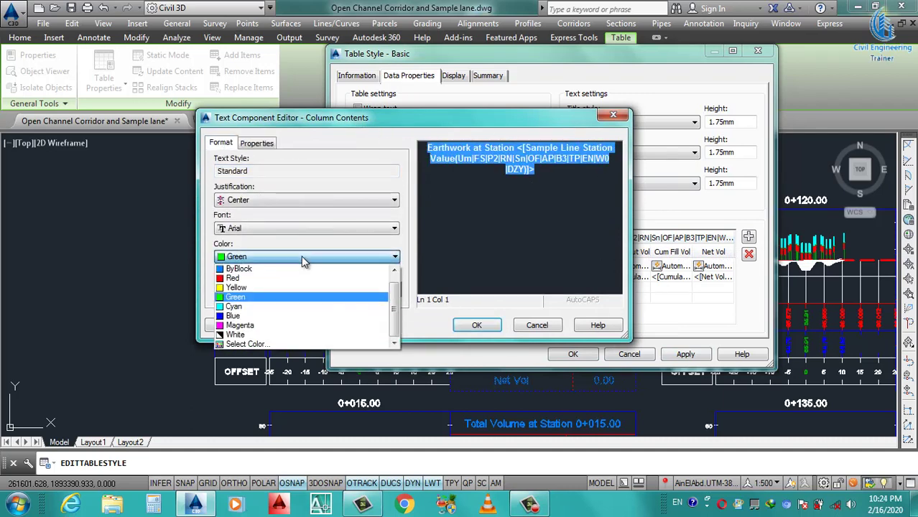
left_click(243, 306)
left_click(476, 325)
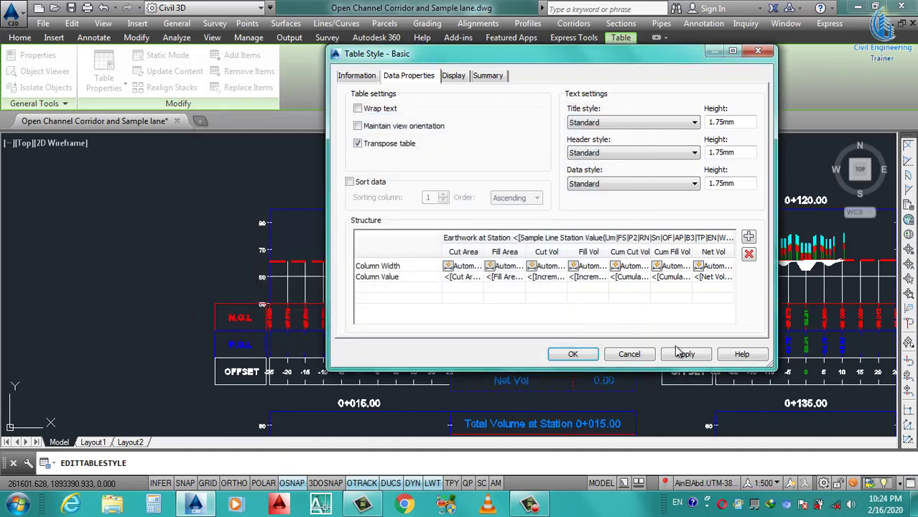
left_click(686, 354)
left_click(574, 354)
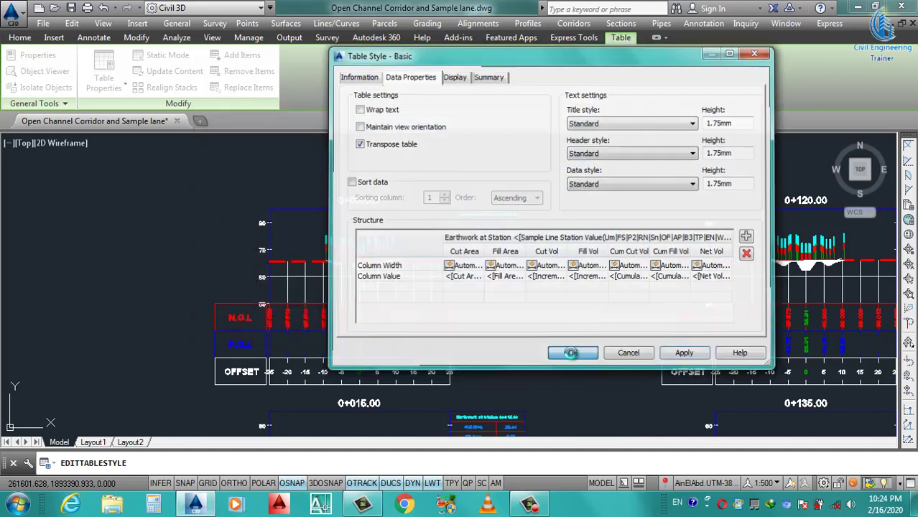
Step: Review the new tables and re-space the section view group around them
scroll(472, 209, "down", 5)
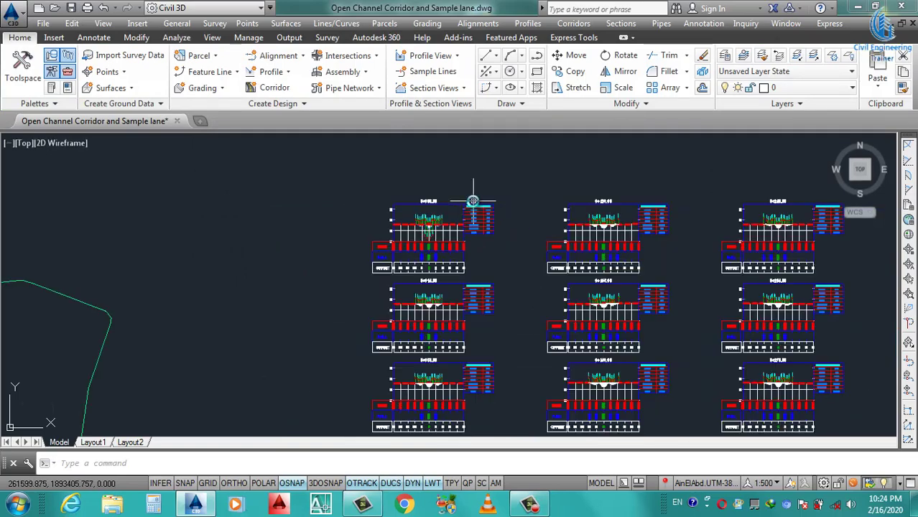
scroll(473, 210, "up", 9)
scroll(546, 273, "down", 5)
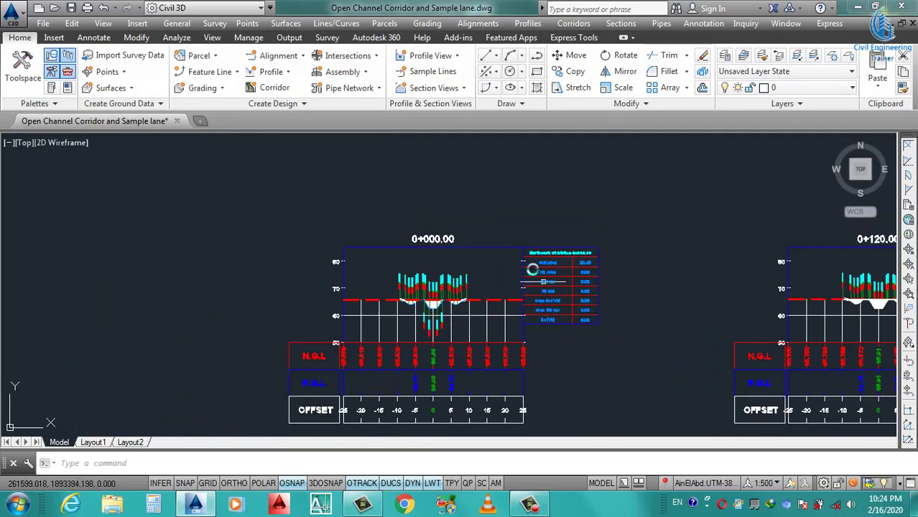
scroll(549, 293, "up", 3)
scroll(517, 229, "up", 4)
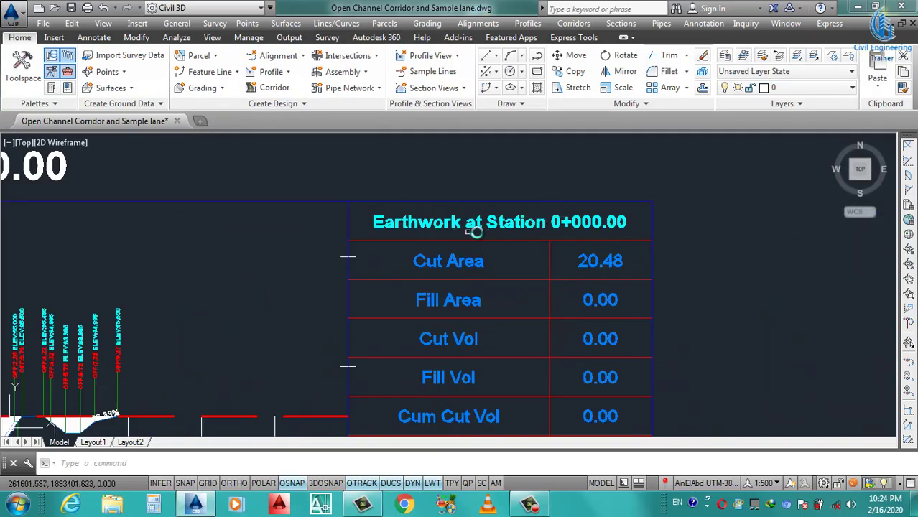
scroll(476, 203, "down", 5)
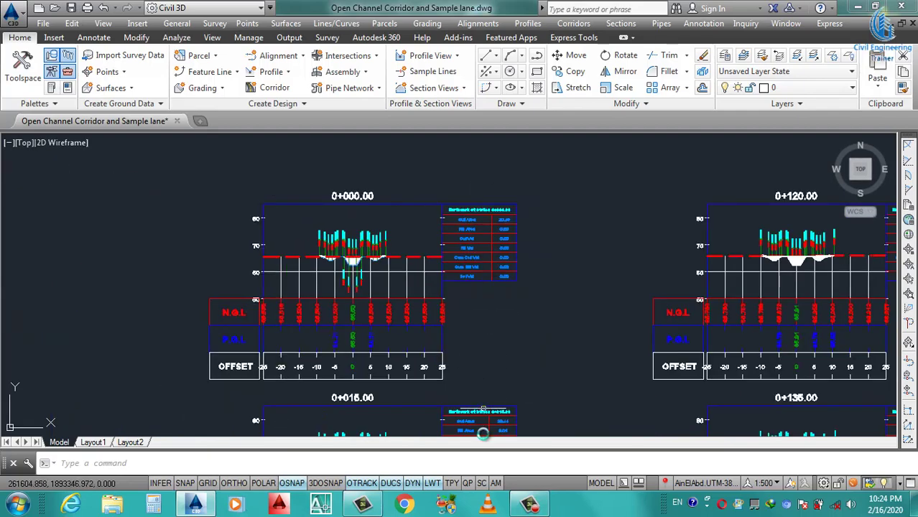
scroll(481, 427, "up", 5)
scroll(471, 260, "down", 3)
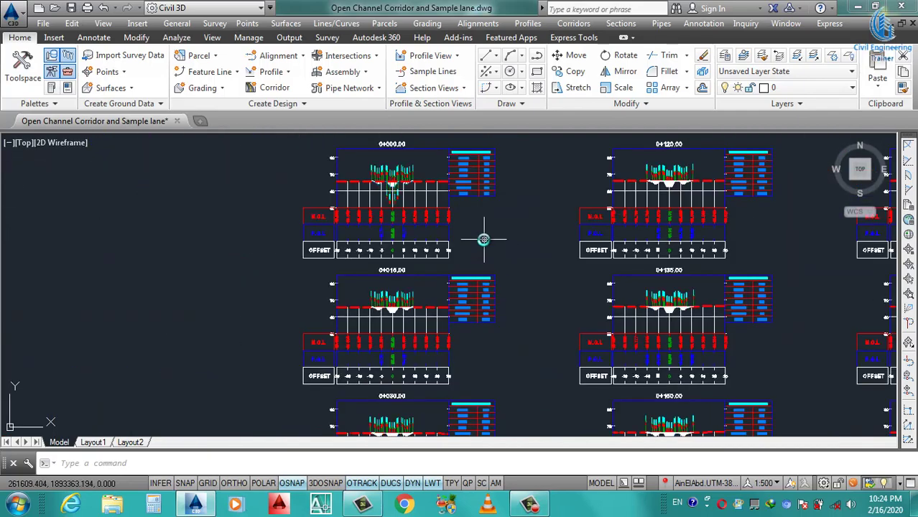
scroll(477, 248, "down", 2)
scroll(475, 258, "down", 5)
scroll(496, 267, "down", 1)
scroll(725, 266, "up", 3)
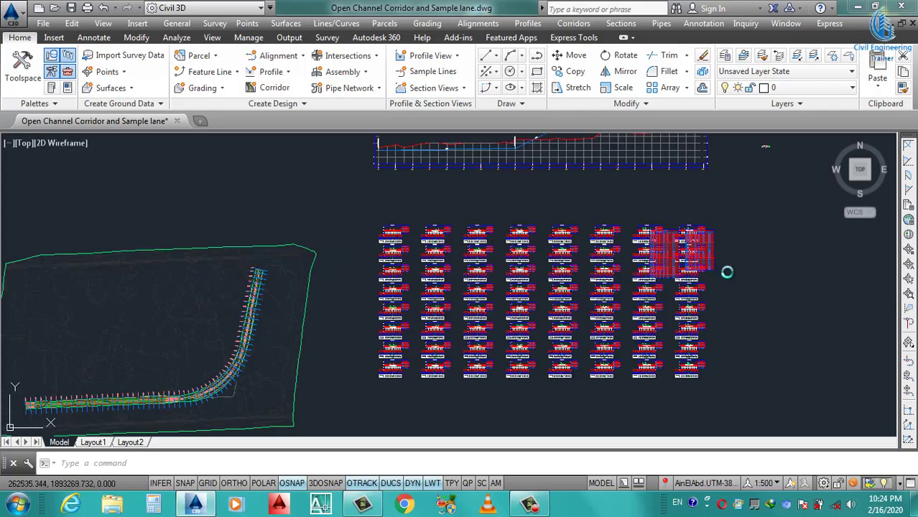
scroll(708, 257, "up", 3)
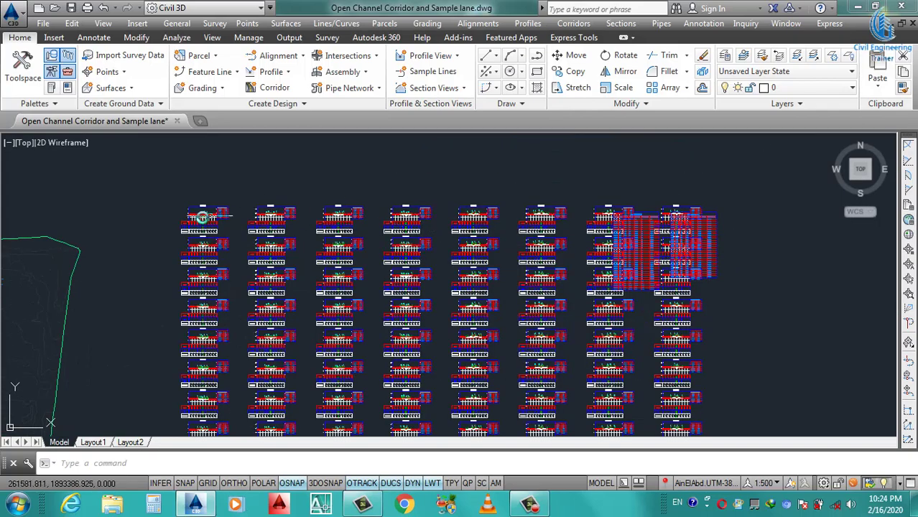
scroll(203, 217, "up", 5)
left_click(174, 172)
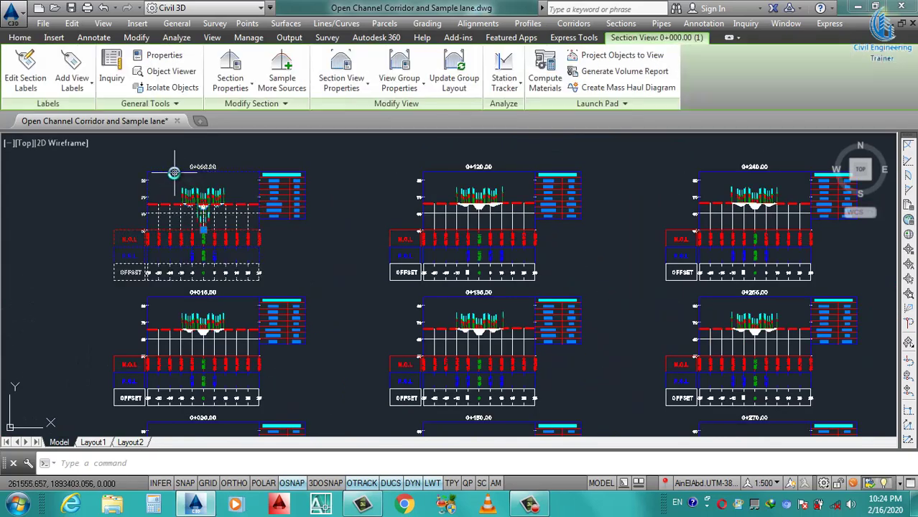
left_click(457, 85)
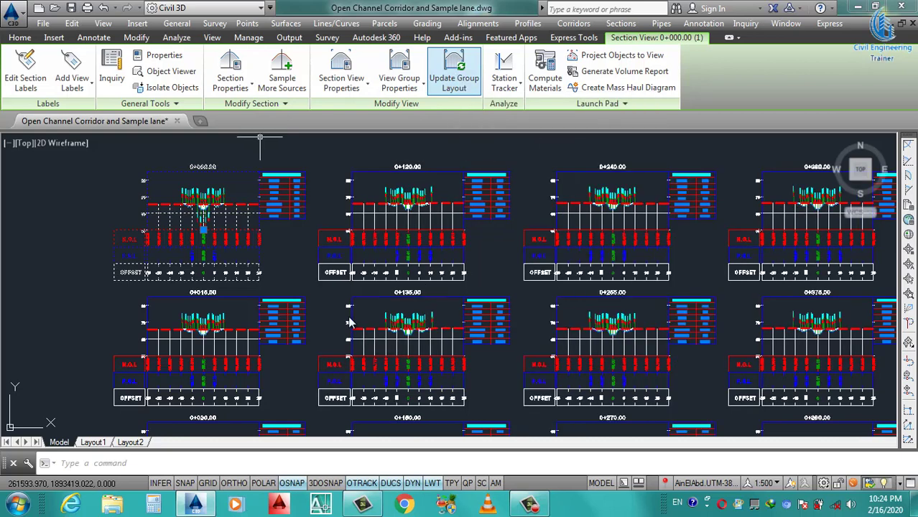
Step: Zoom across the re-spaced section views to inspect the 'Earthwork at Station' tables
scroll(562, 301, "down", 4)
scroll(562, 301, "down", 3)
scroll(625, 284, "up", 4)
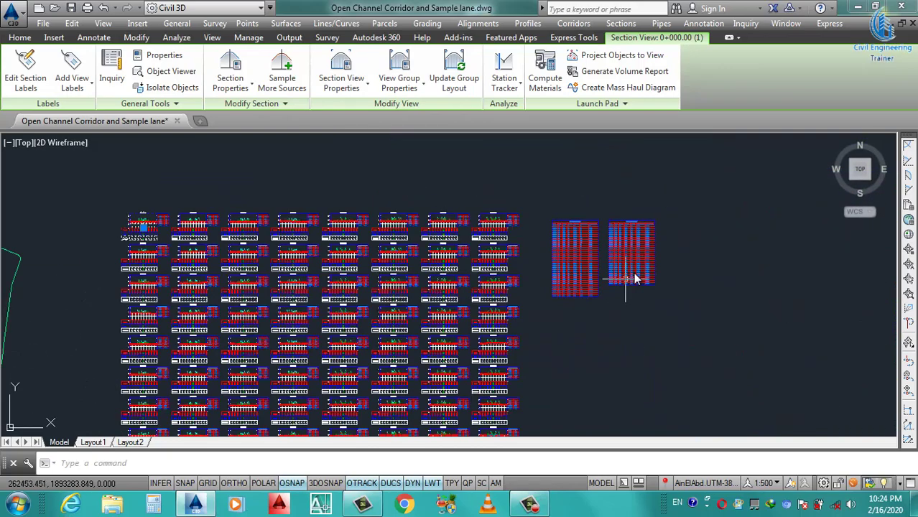
scroll(620, 269, "down", 3)
scroll(322, 240, "up", 6)
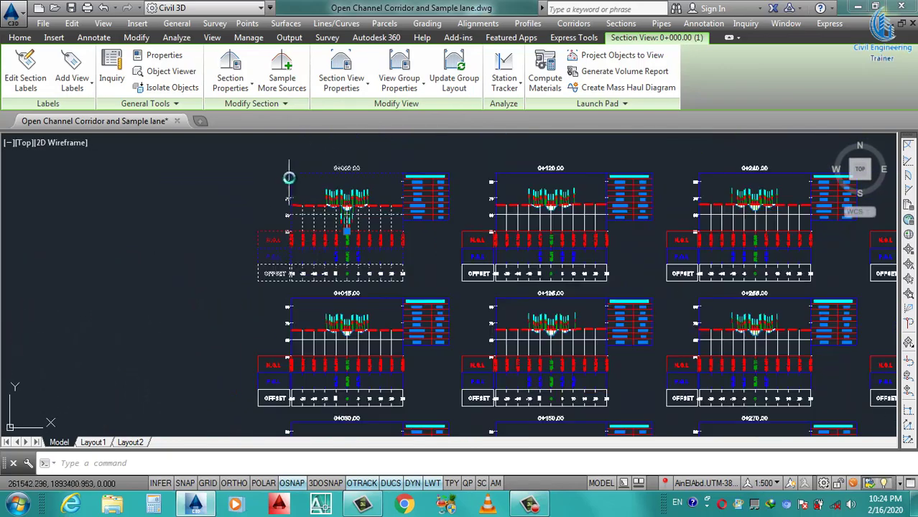
scroll(446, 245, "up", 3)
key("Escape")
scroll(446, 246, "down", 4)
scroll(487, 311, "down", 4)
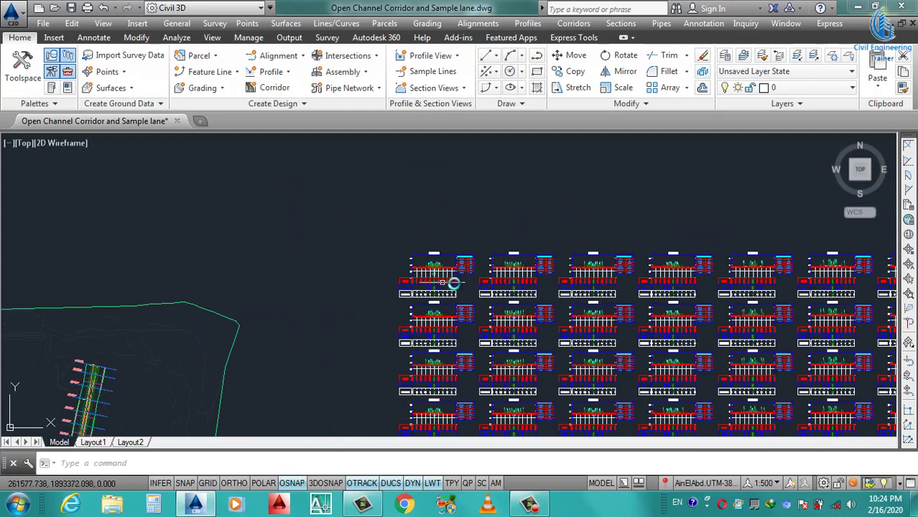
scroll(503, 309, "down", 3)
scroll(553, 314, "down", 2)
scroll(610, 338, "up", 2)
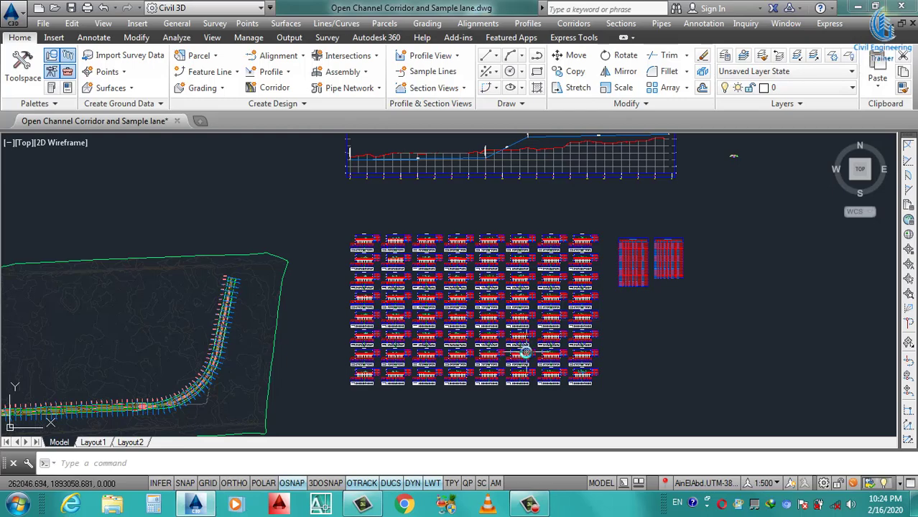
scroll(568, 298, "down", 2)
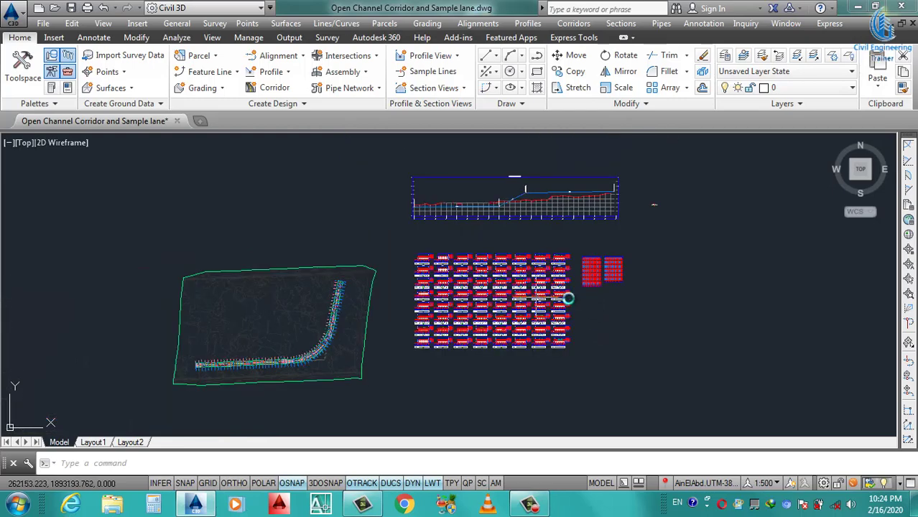
scroll(582, 293, "up", 2)
scroll(582, 293, "up", 2)
scroll(179, 205, "up", 2)
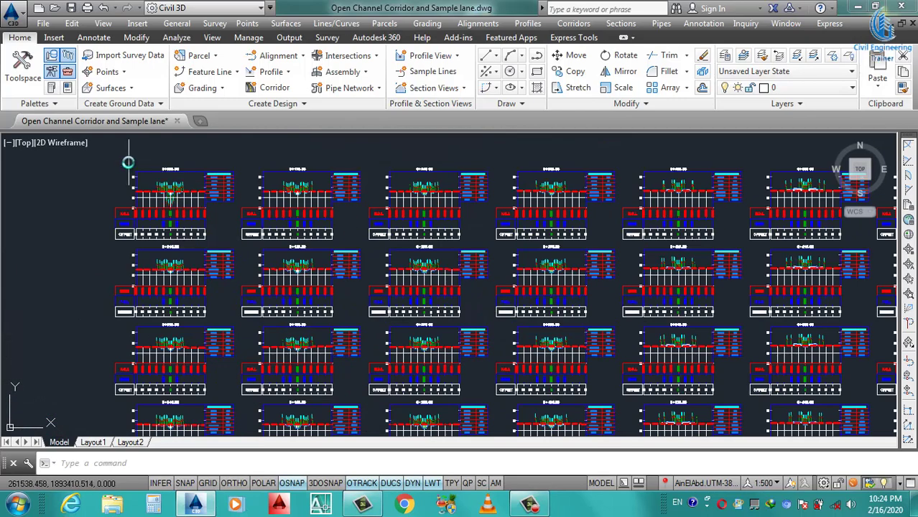
scroll(128, 172, "up", 2)
scroll(326, 239, "up", 2)
scroll(286, 248, "down", 2)
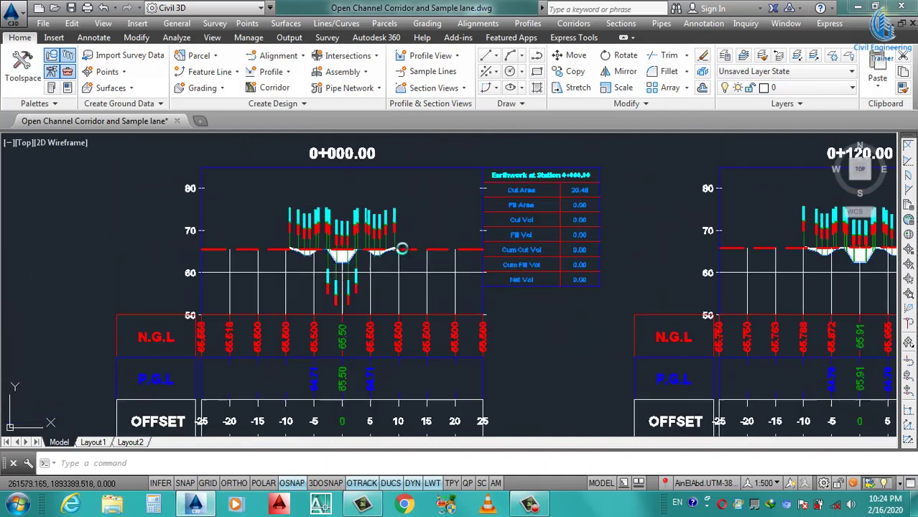
scroll(288, 308, "down", 2)
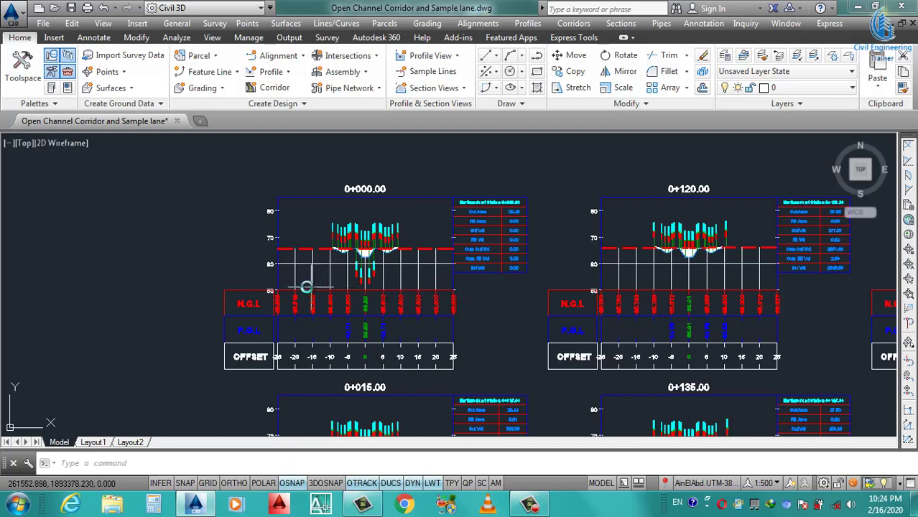
scroll(300, 282, "up", 5)
Step: Zoom in and select the 0+000.00 section view by its grid
left_click(323, 203)
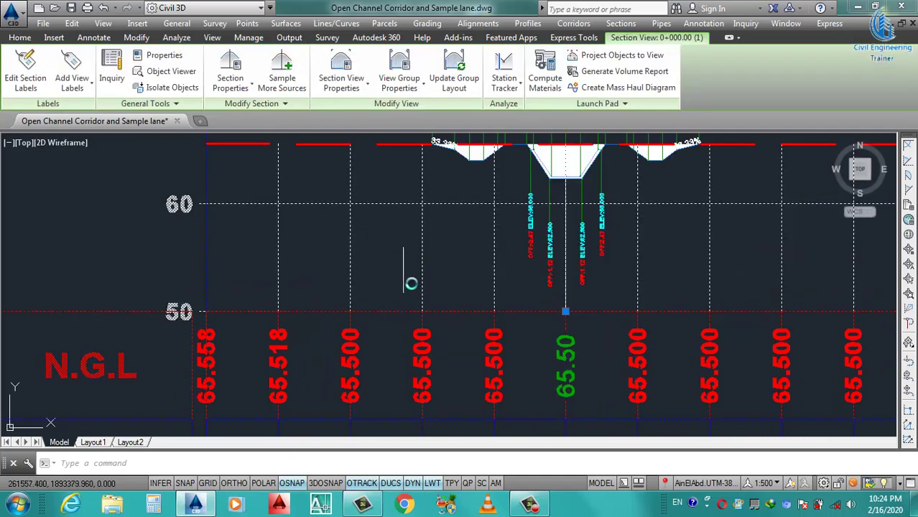
scroll(418, 248, "down", 4)
key("Escape")
scroll(418, 247, "up", 4)
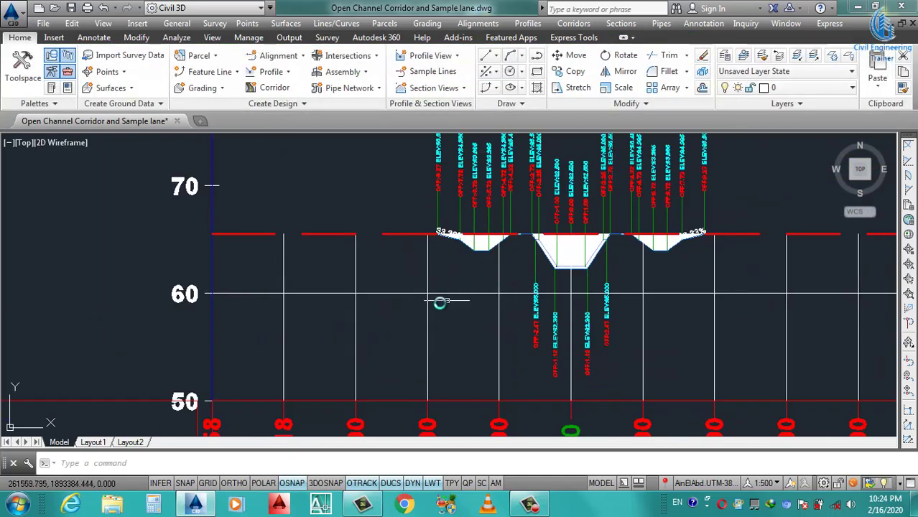
left_click(394, 293)
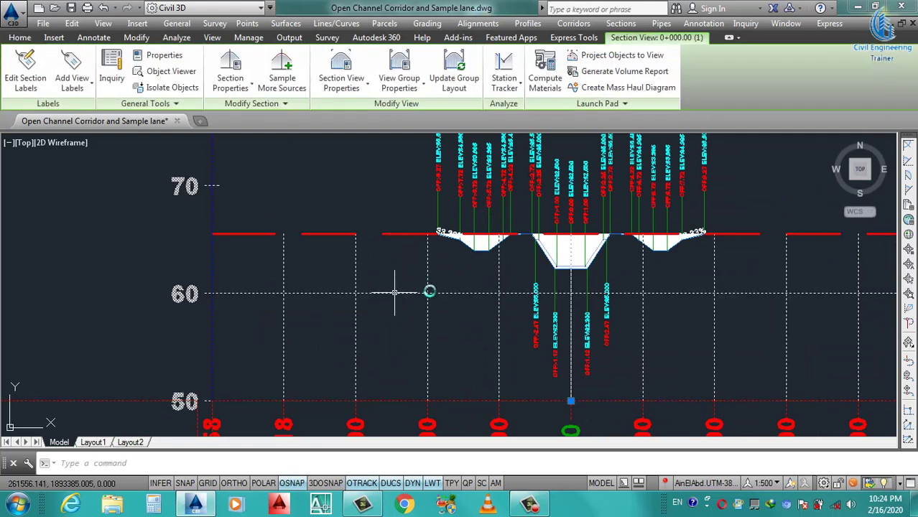
left_click(388, 302)
left_click(384, 293)
Step: In the Road Section view style, make major horizontal grid lines dark grey 61,61,61 DASHED2 with linetype scale 5
right_click(392, 290)
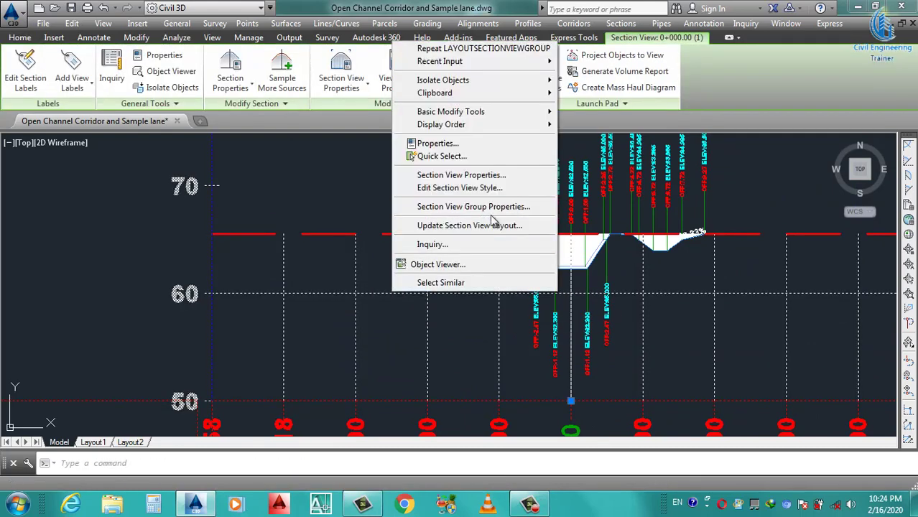
left_click(453, 189)
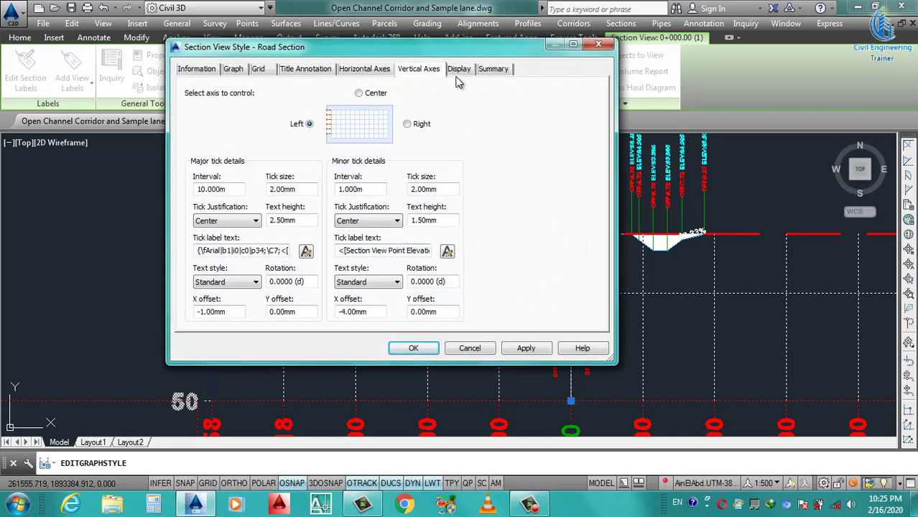
left_click(458, 70)
left_click_drag(597, 153, 587, 248)
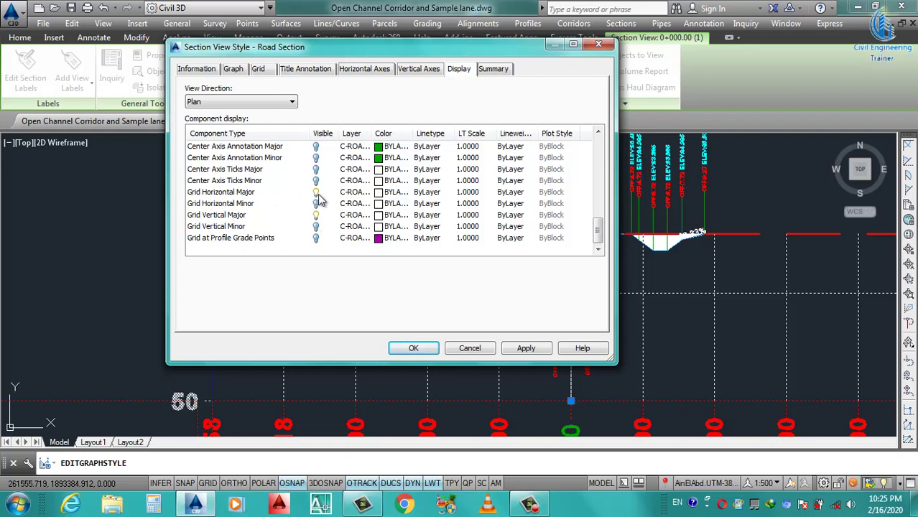
left_click(378, 192)
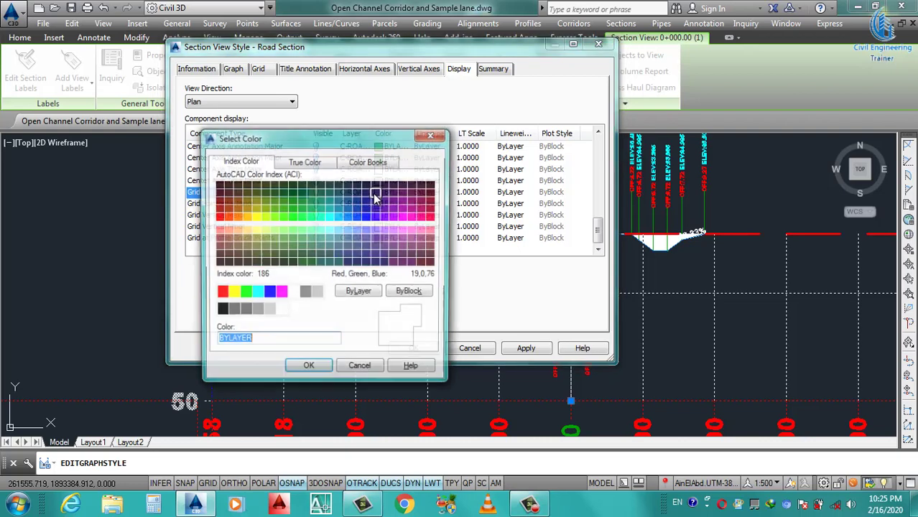
left_click(232, 311)
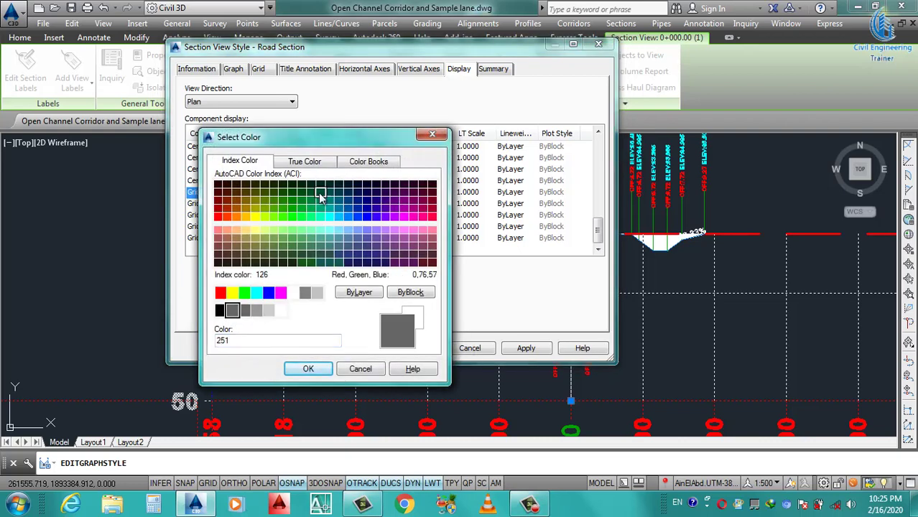
left_click(305, 161)
left_click_drag(358, 279, 357, 300)
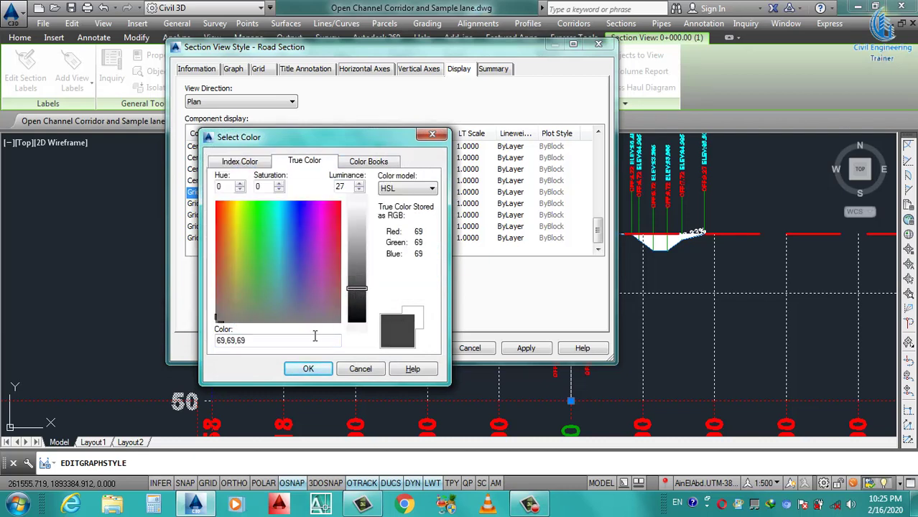
left_click_drag(357, 294, 358, 299)
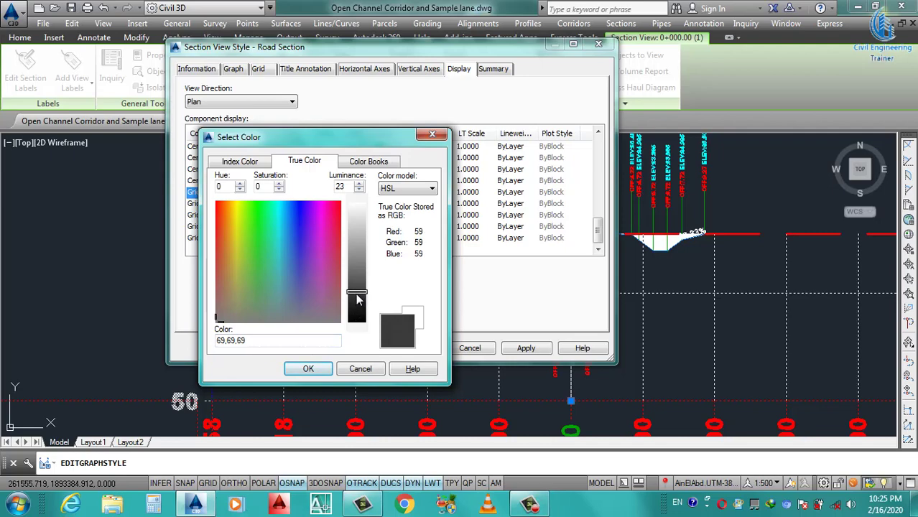
left_click(309, 369)
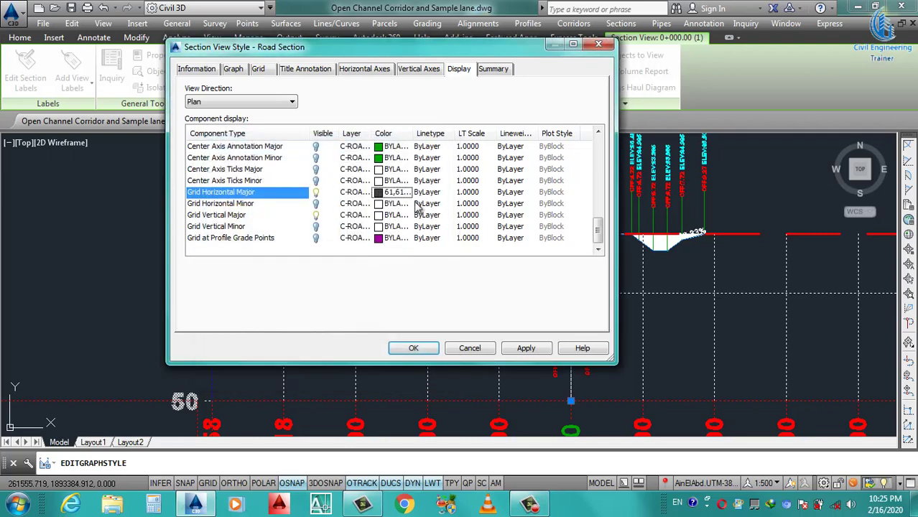
left_click(431, 192)
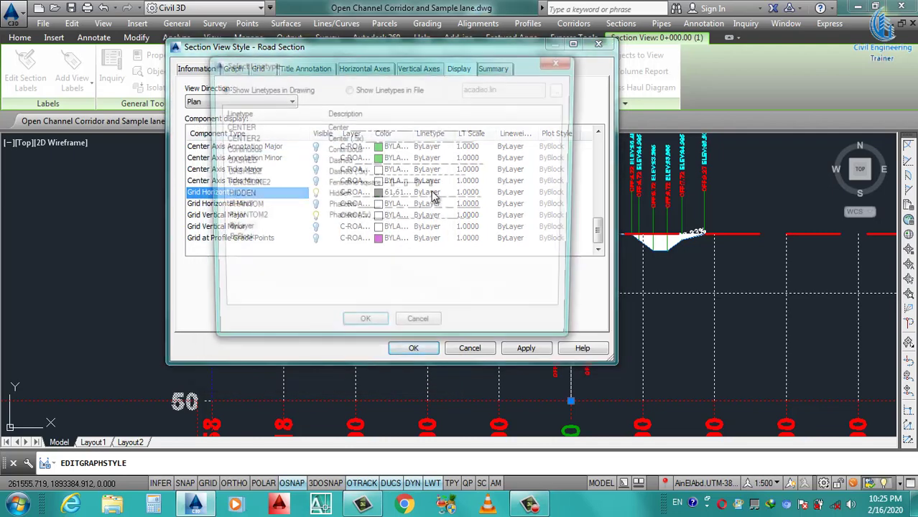
left_click(253, 172)
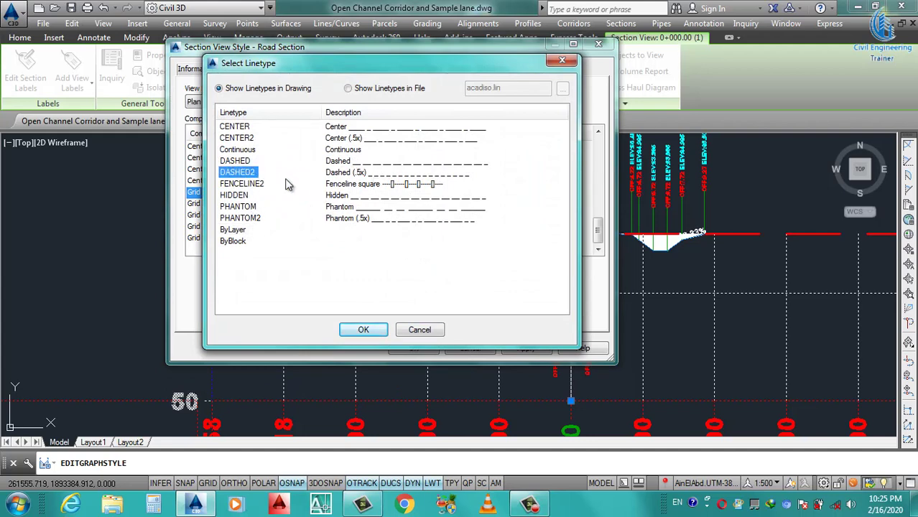
left_click(364, 331)
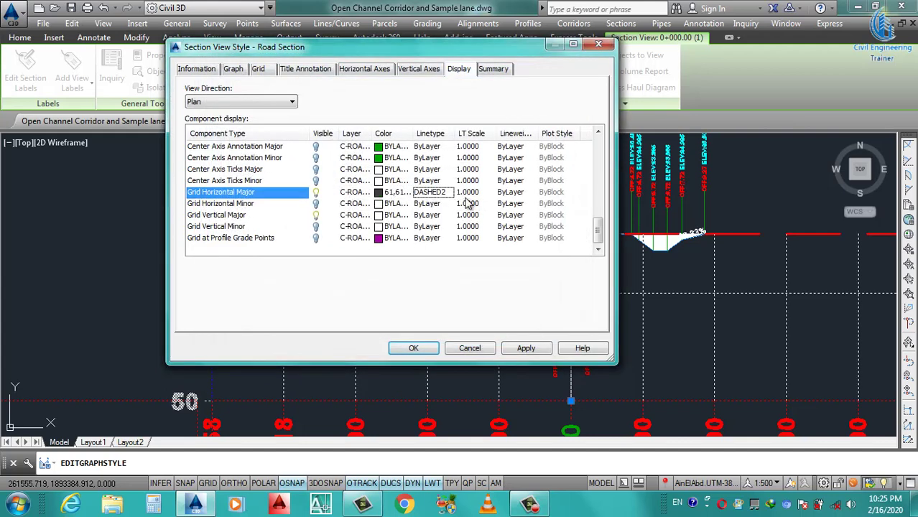
left_click(466, 193)
type("5")
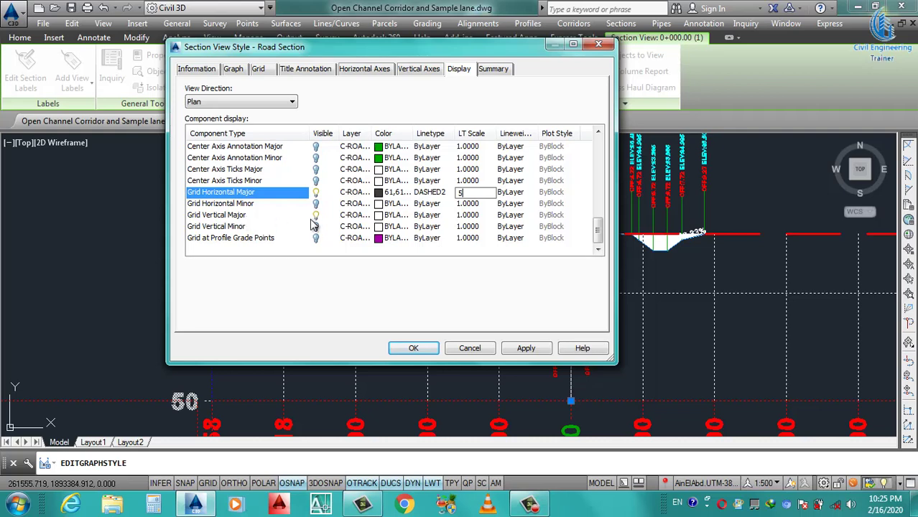
Step: Make major vertical grid lines dark grey 66,66,66 DASHED2 with linetype scale 5, then apply and close
left_click(377, 214)
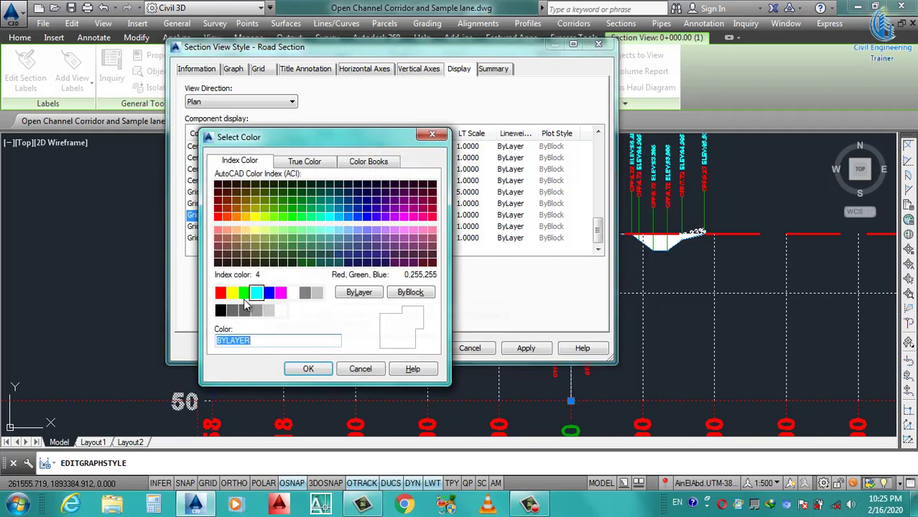
left_click(231, 309)
left_click(333, 162)
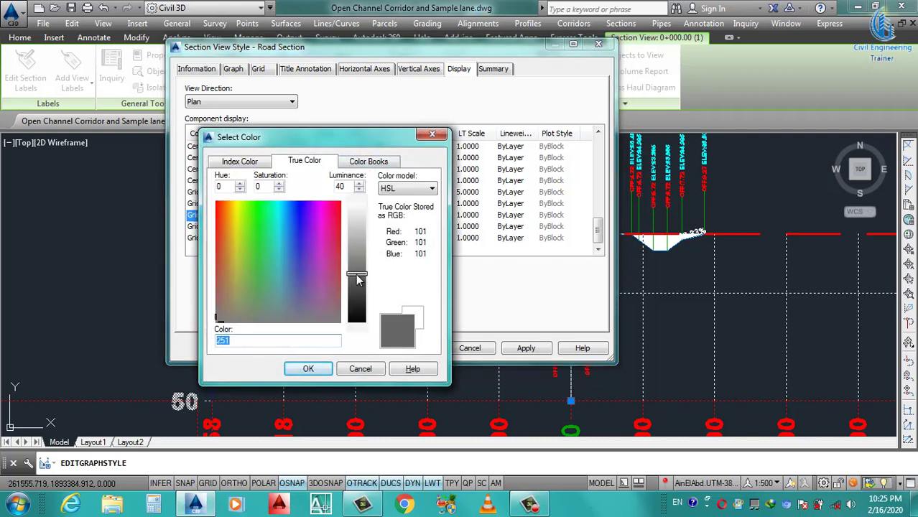
left_click_drag(357, 278, 357, 299)
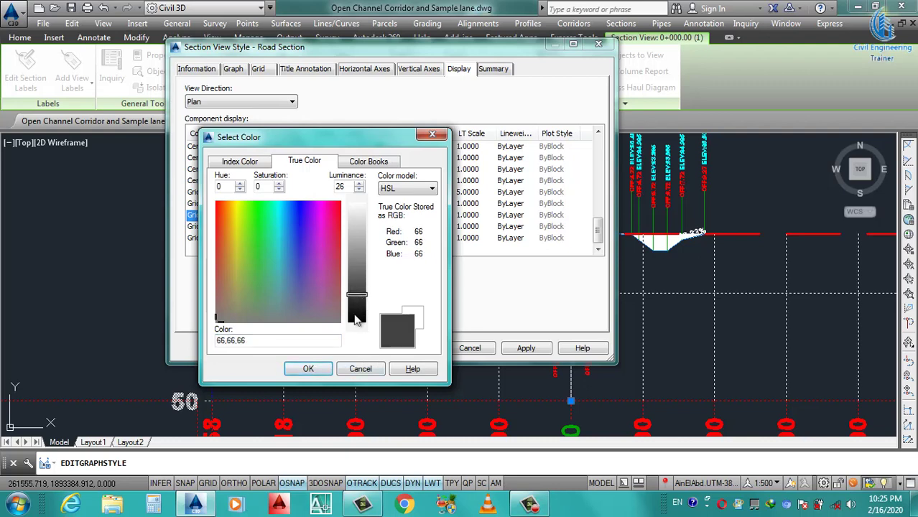
left_click(309, 367)
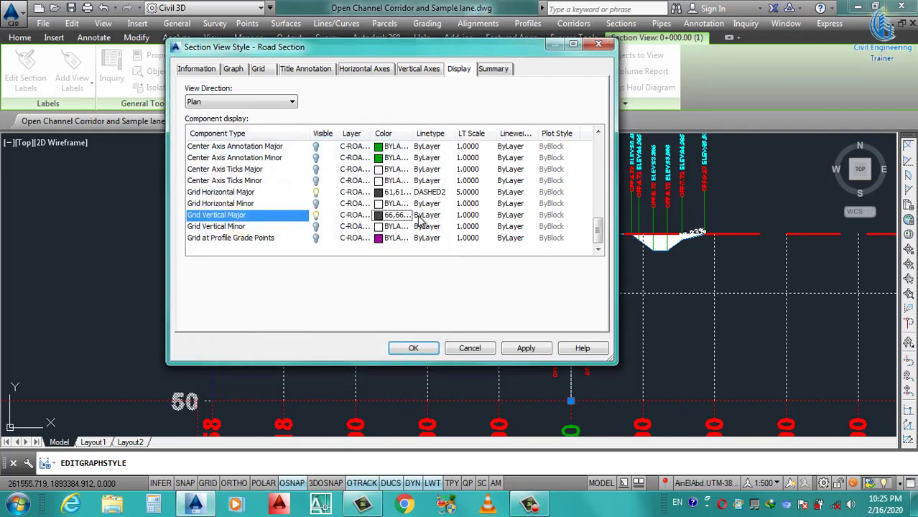
left_click(427, 216)
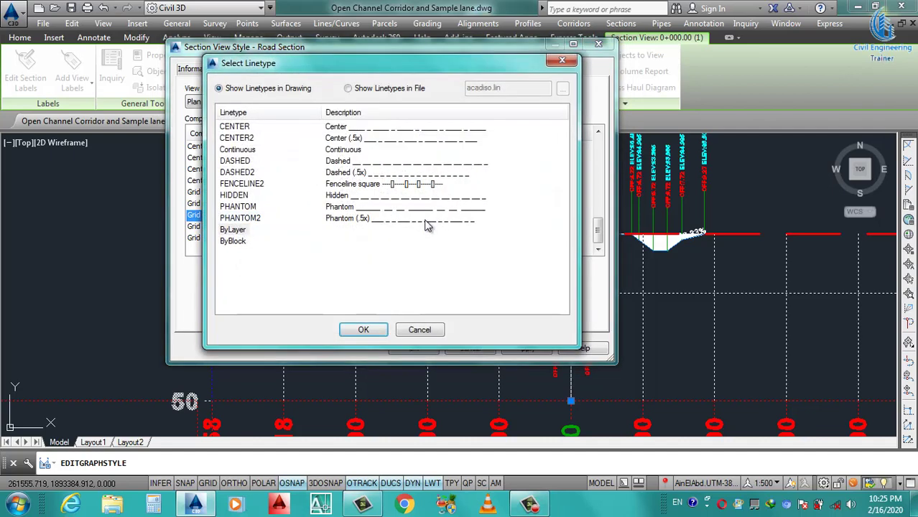
left_click(248, 173)
left_click(363, 330)
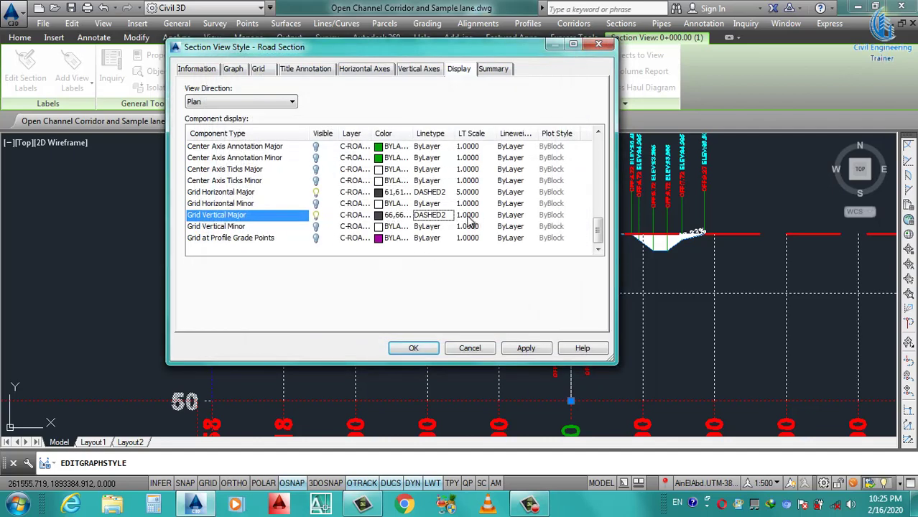
left_click(474, 215)
type("5")
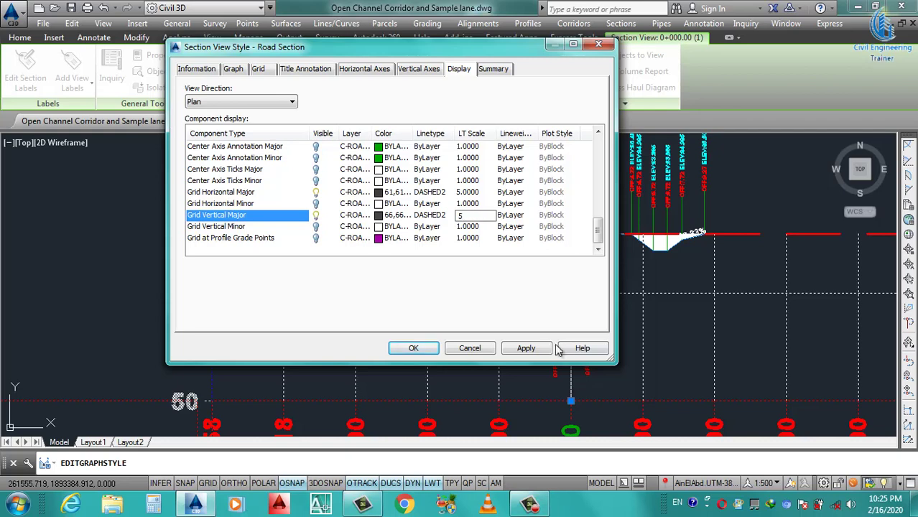
left_click(522, 355)
left_click(526, 349)
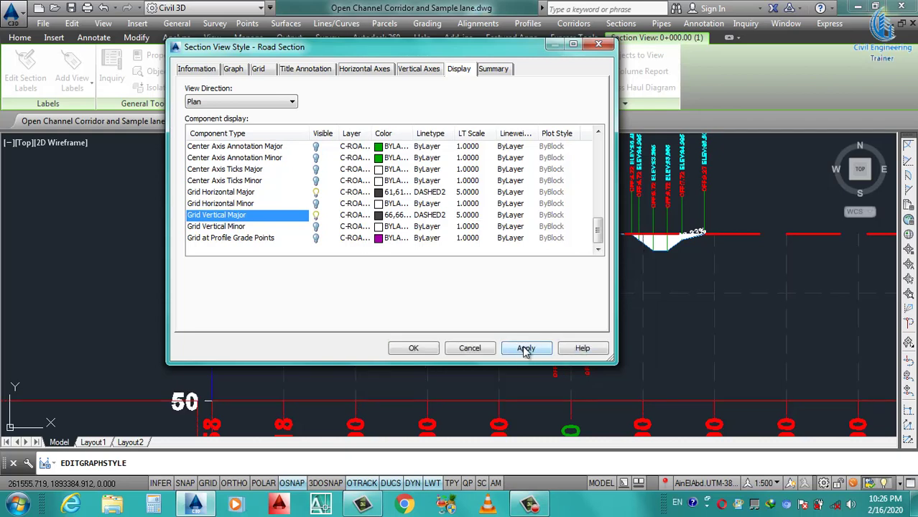
left_click(414, 349)
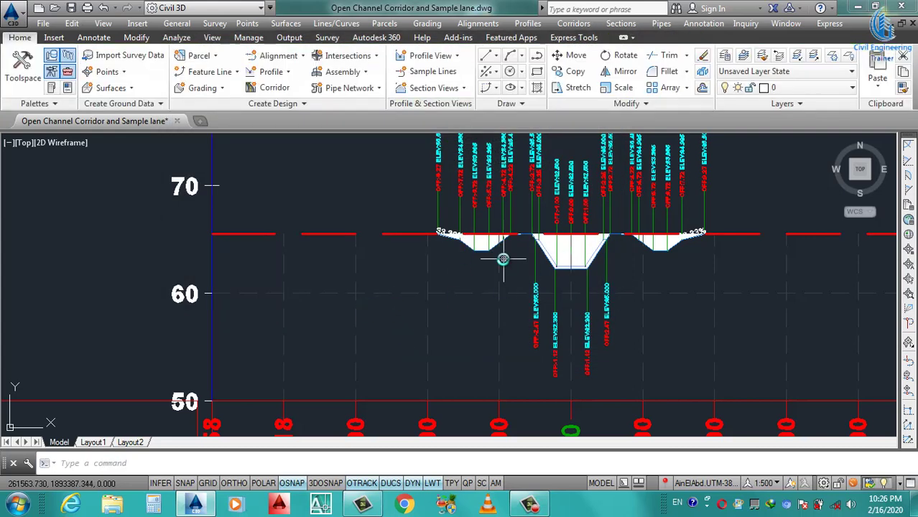
Step: Zoom to the 0+135.00 section and flip the channel's offset labels to read OFF:-1.00, OFF:0.00, OFF:1.00
scroll(470, 273, "down", 5)
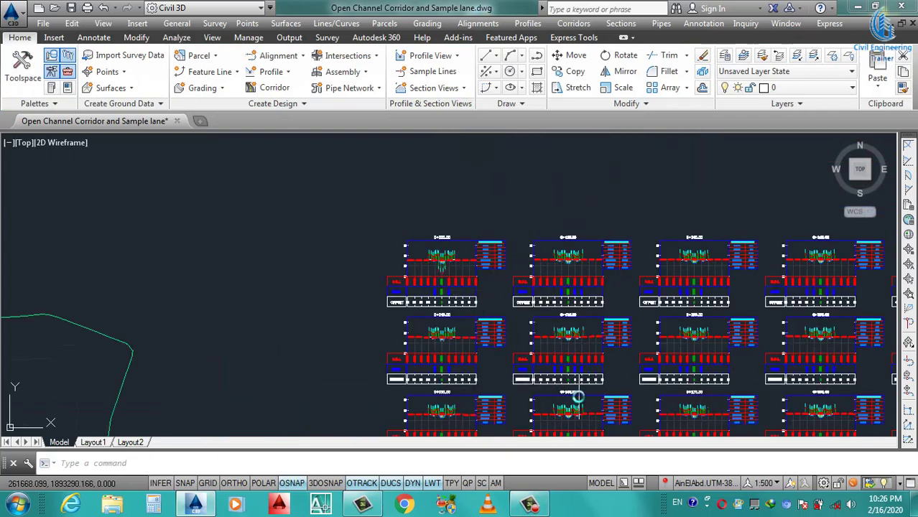
scroll(578, 391, "up", 3)
scroll(587, 245, "up", 3)
scroll(293, 280, "down", 5)
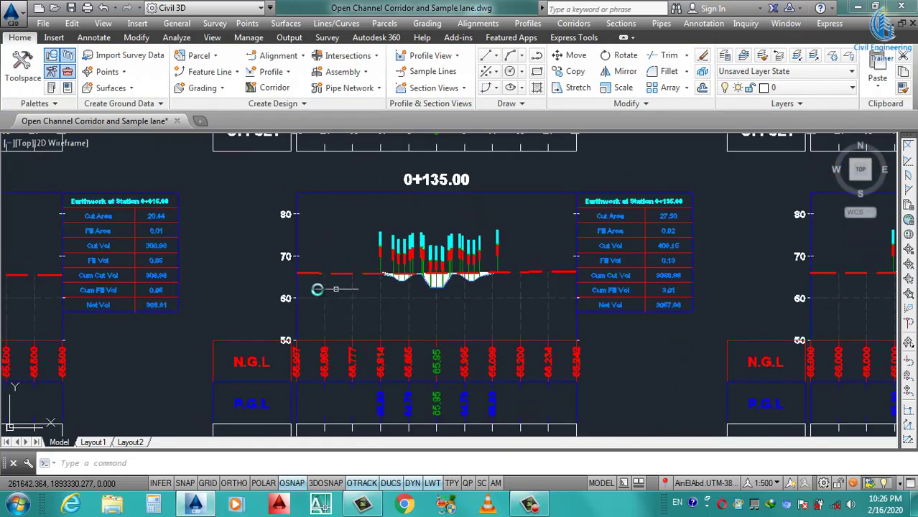
scroll(324, 272, "up", 4)
scroll(404, 288, "down", 2)
scroll(404, 289, "down", 4)
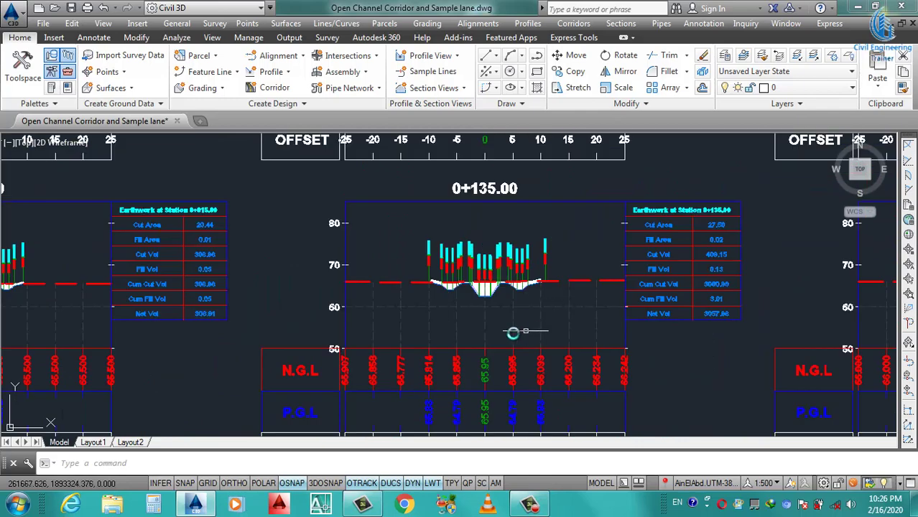
scroll(431, 302, "up", 6)
scroll(416, 275, "down", 1)
scroll(416, 287, "up", 2)
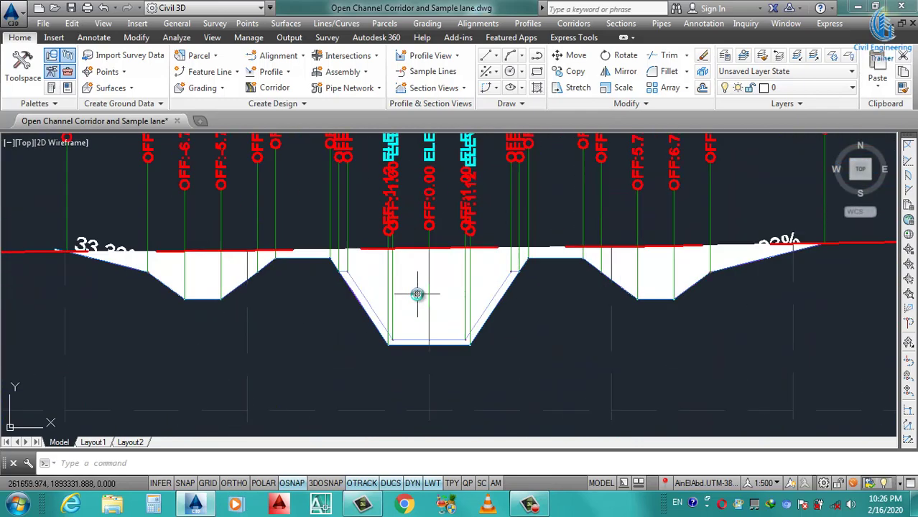
scroll(388, 244, "up", 4)
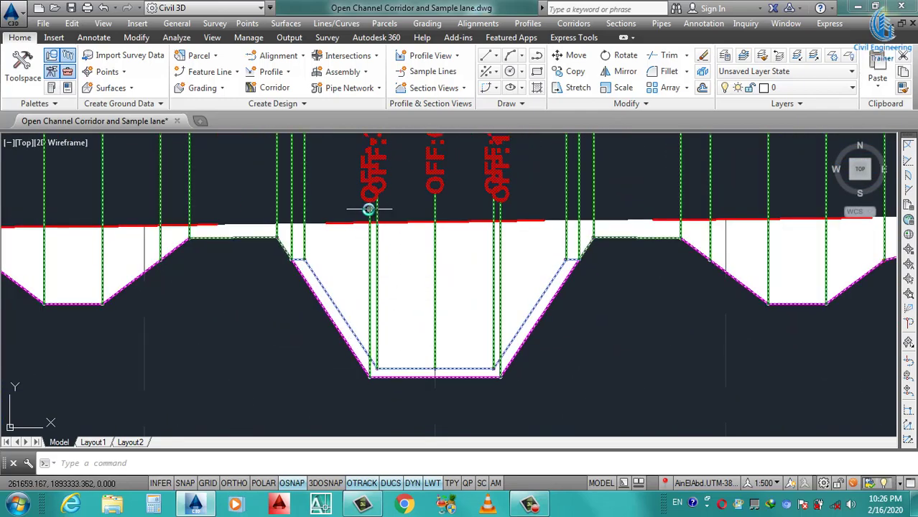
left_click(369, 208)
right_click(369, 209)
left_click(411, 387)
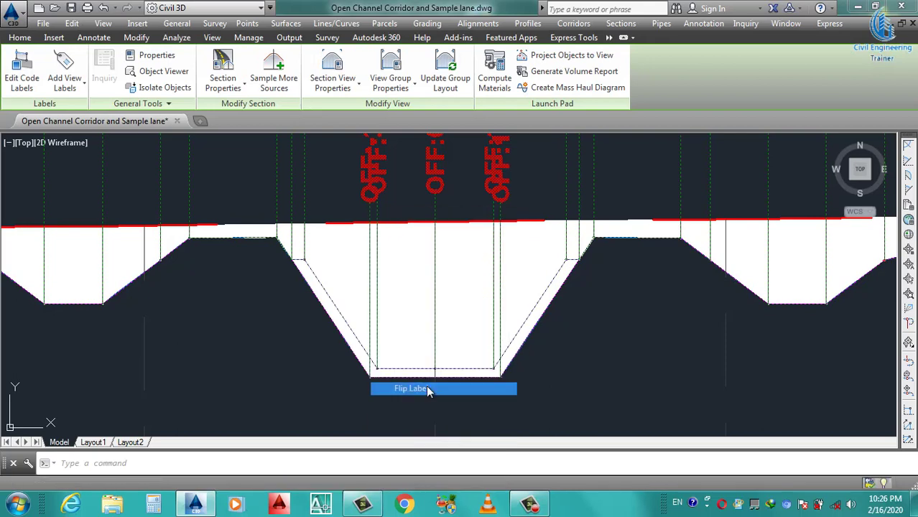
left_click(503, 214)
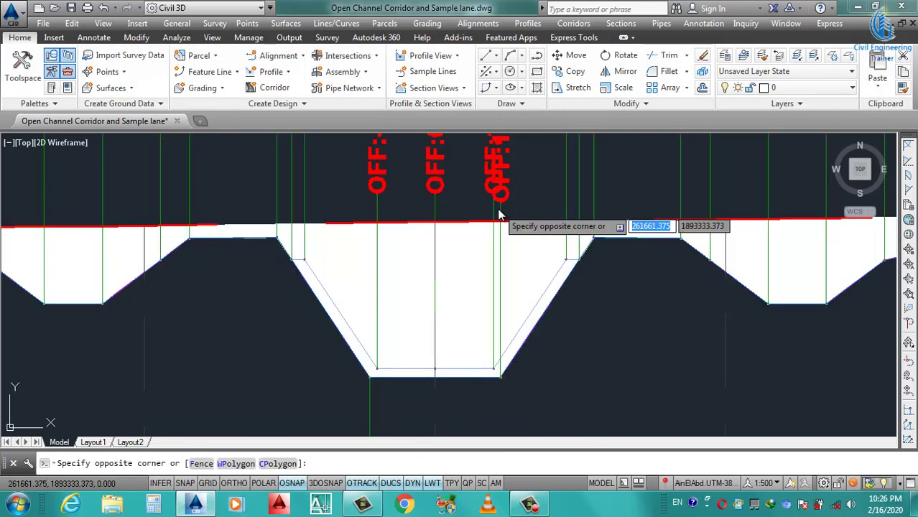
left_click(500, 219)
right_click(501, 216)
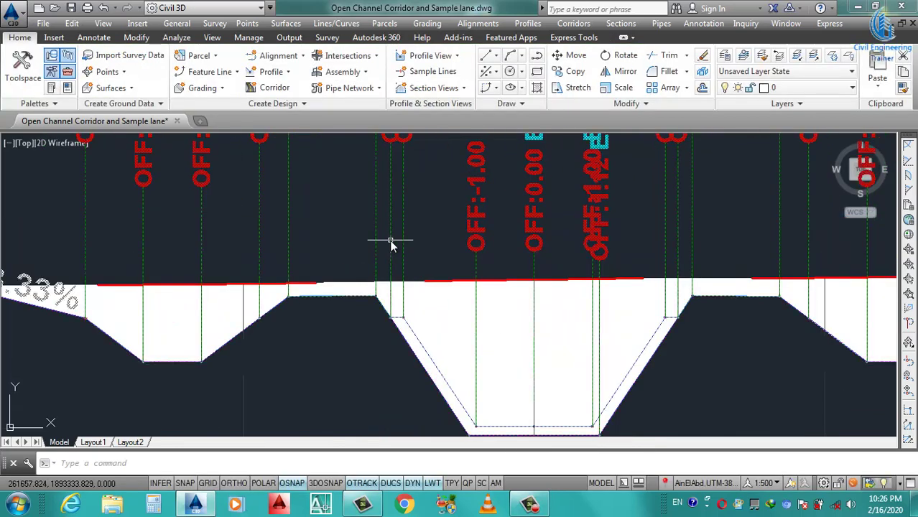
Step: Open the View-Edit code set style and leave only the Point code group expanded
left_click(392, 244)
right_click(392, 244)
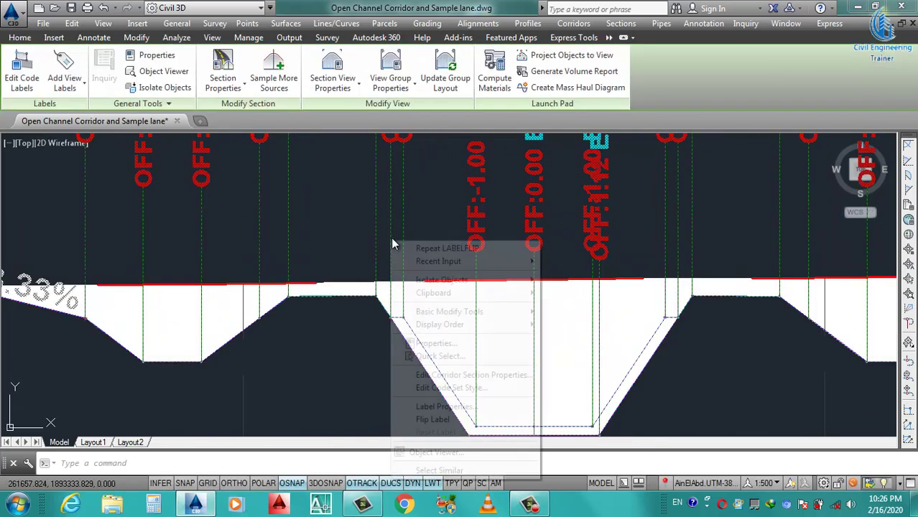
left_click(451, 389)
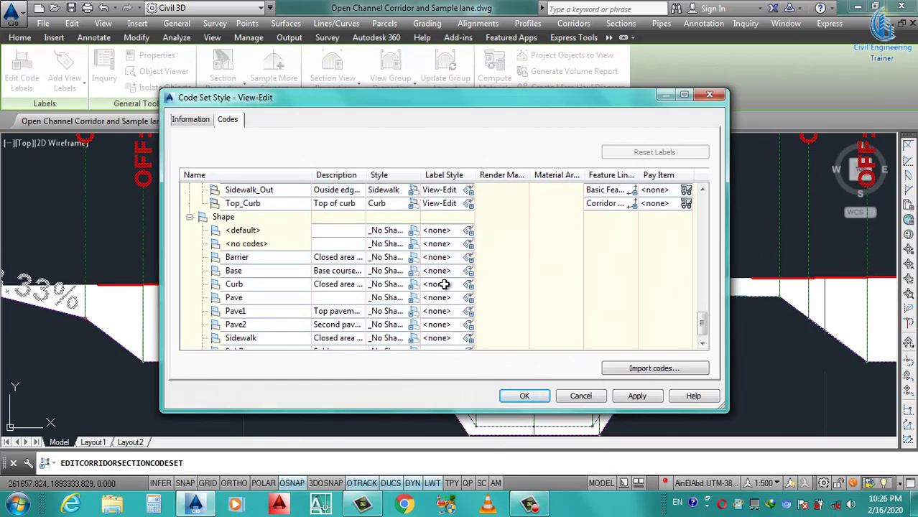
left_click(203, 217)
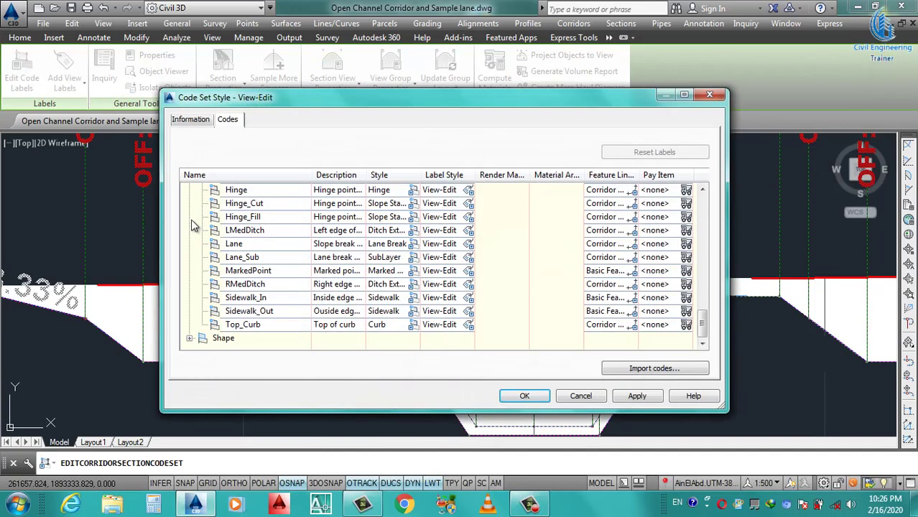
scroll(197, 230, "up", 3)
scroll(194, 273, "up", 4)
scroll(187, 302, "up", 2)
left_click(189, 311)
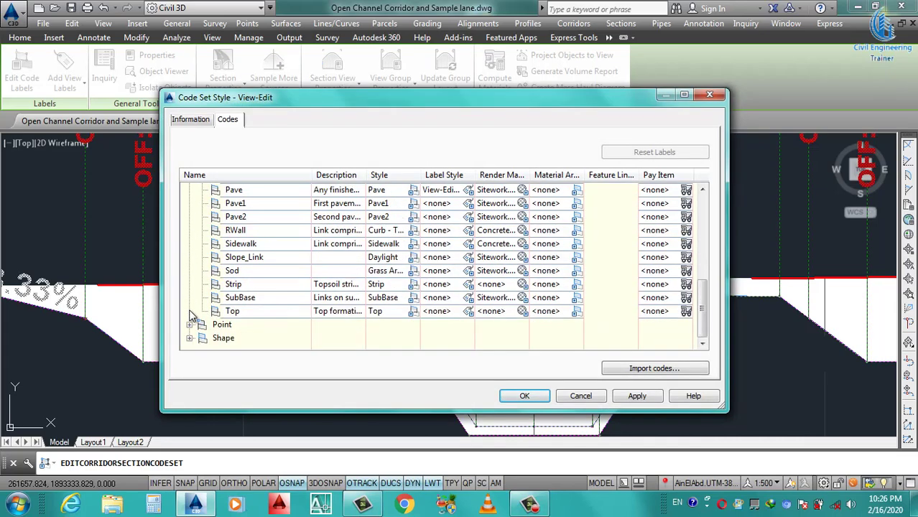
scroll(214, 192, "up", 5)
left_click(190, 190)
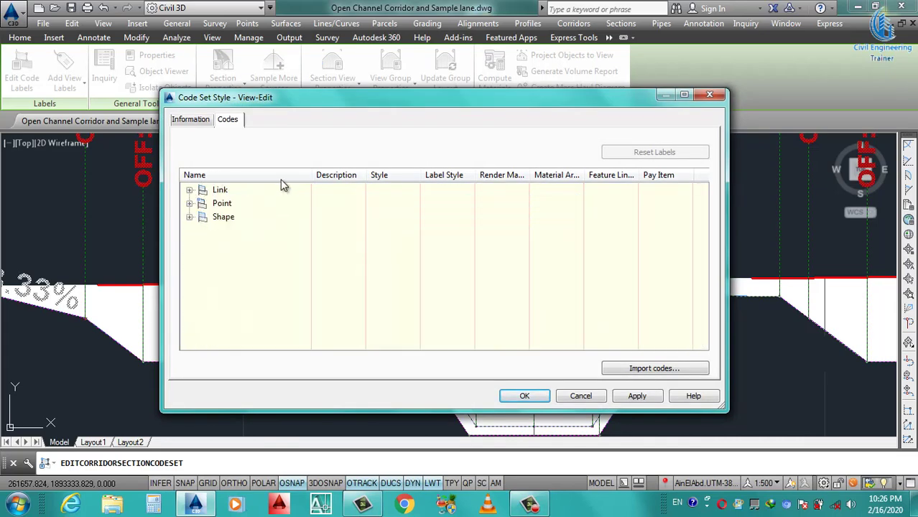
left_click(190, 204)
scroll(433, 270, "down", 2)
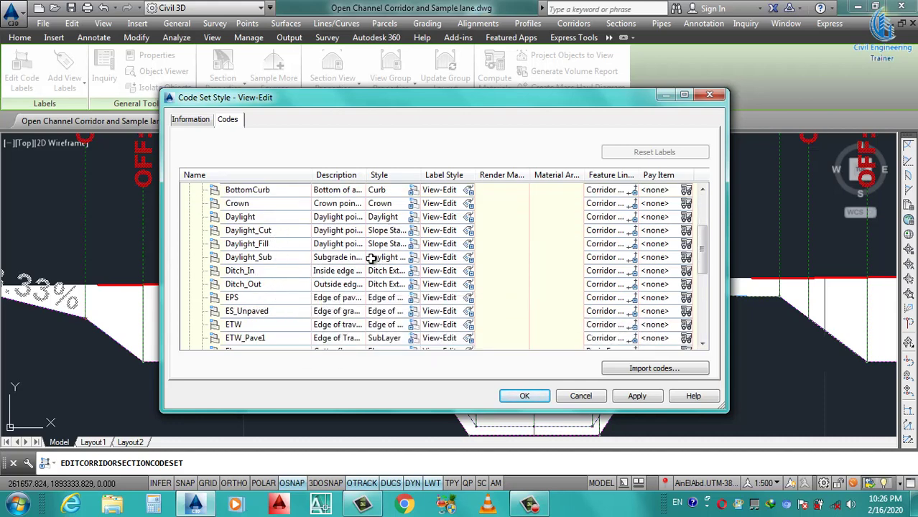
scroll(370, 281, "down", 3)
scroll(355, 309, "down", 1)
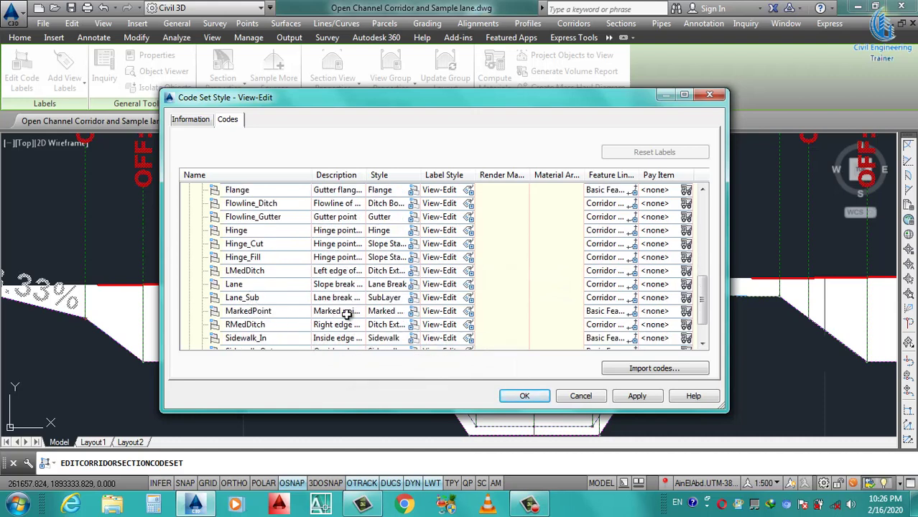
Step: Set the MarkedPoint code's label style to <none>
left_click(468, 283)
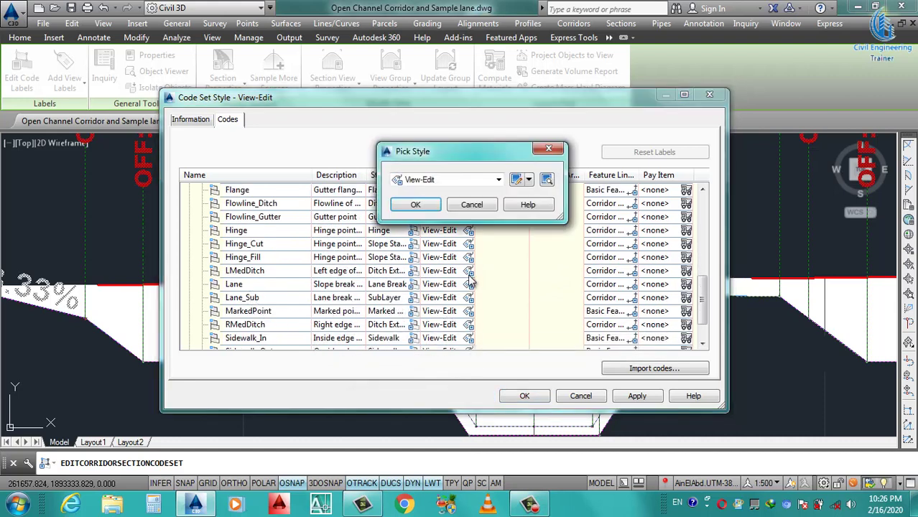
left_click(471, 184)
left_click(424, 190)
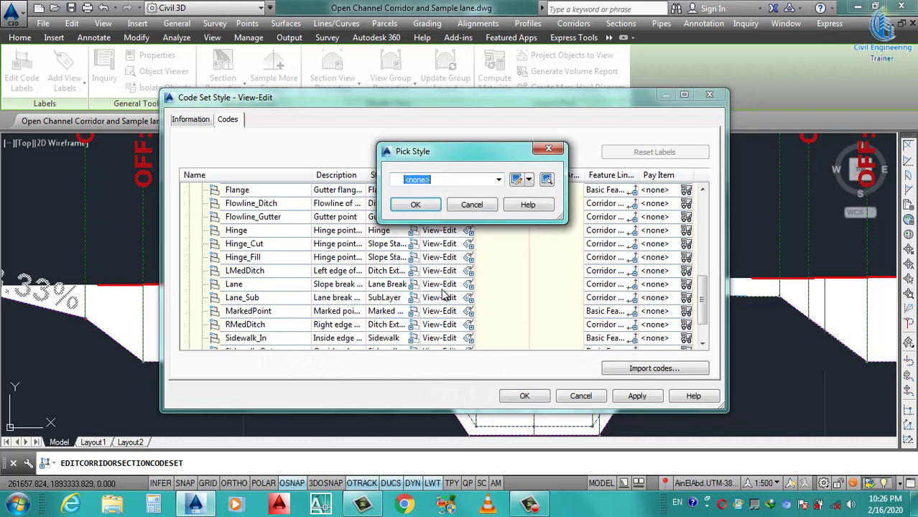
left_click(416, 205)
Step: Set the ETW_Pave1 code's label style to <none>, then apply and close the code set style
scroll(449, 316, "down", 1)
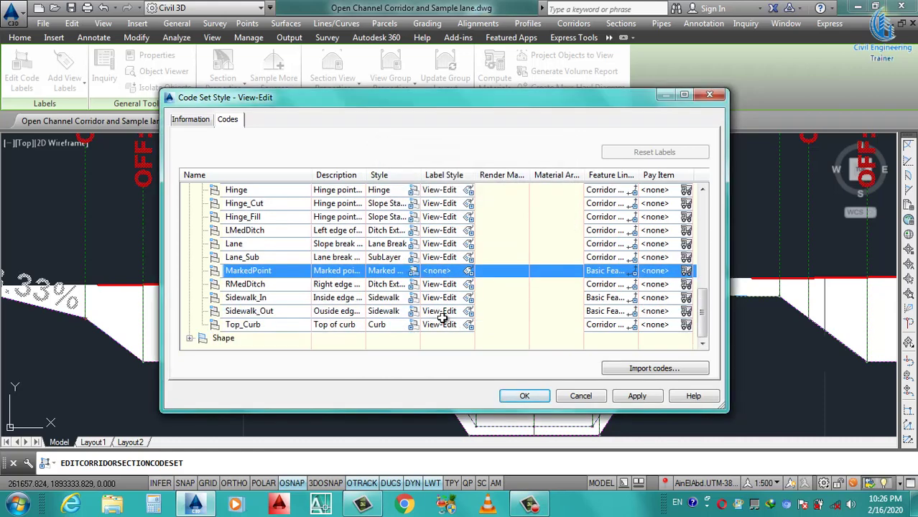
left_click(469, 314)
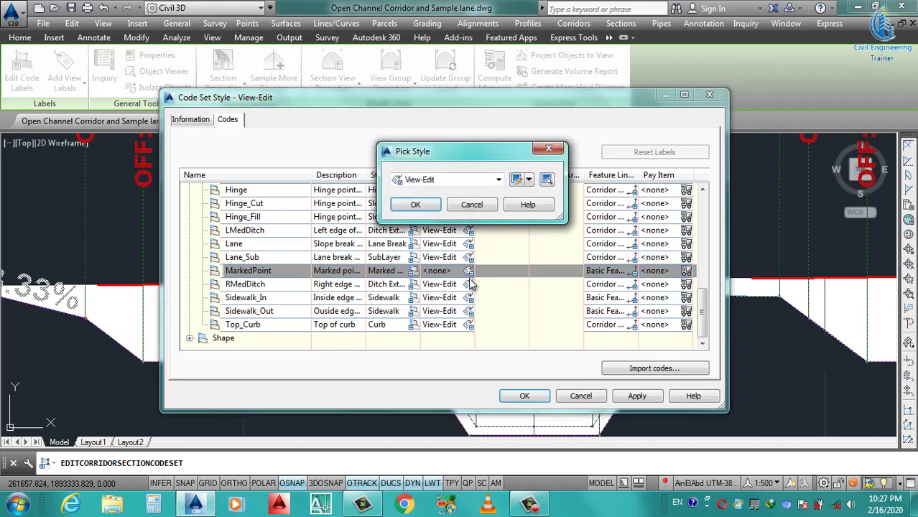
left_click(492, 180)
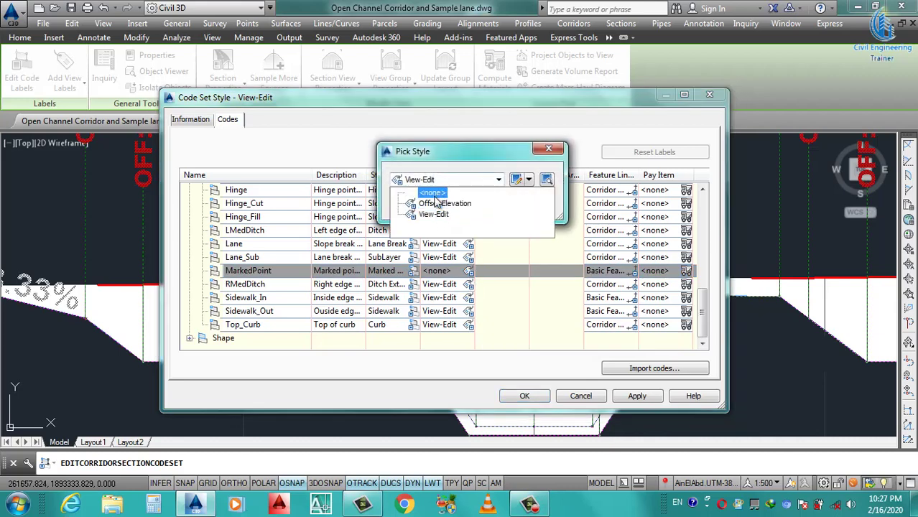
left_click(431, 192)
left_click(415, 204)
scroll(445, 297, "up", 3)
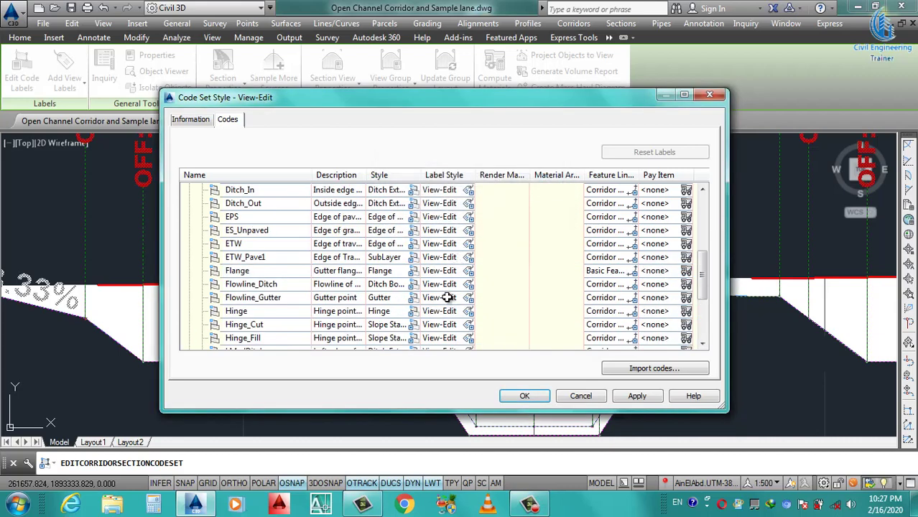
left_click(445, 260)
left_click(468, 258)
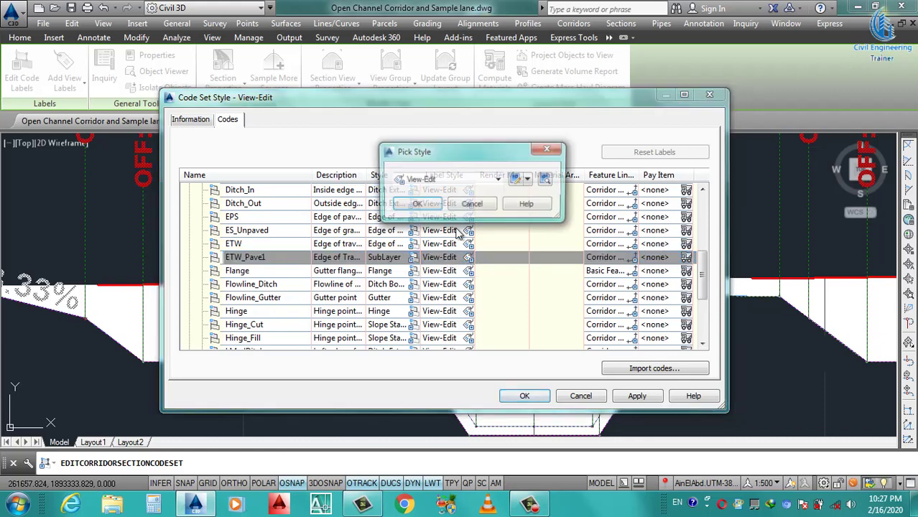
left_click(443, 181)
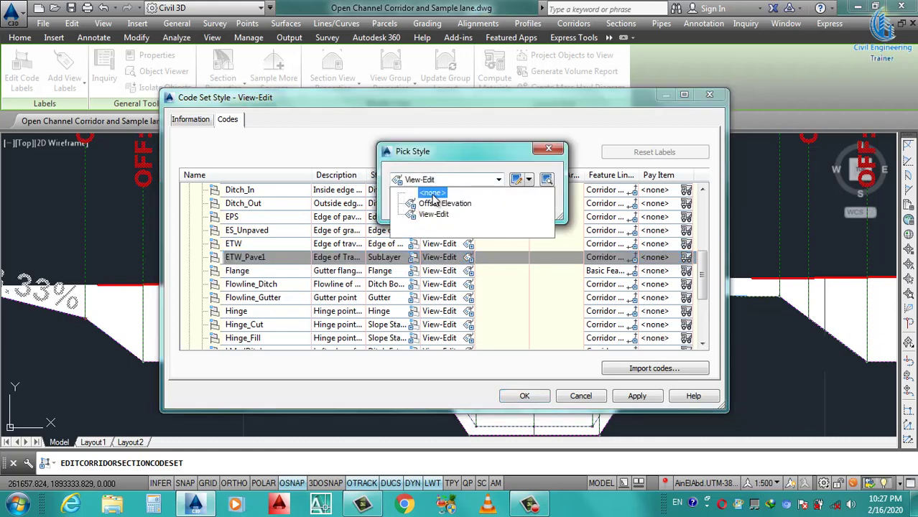
left_click(424, 192)
left_click(415, 204)
left_click(635, 398)
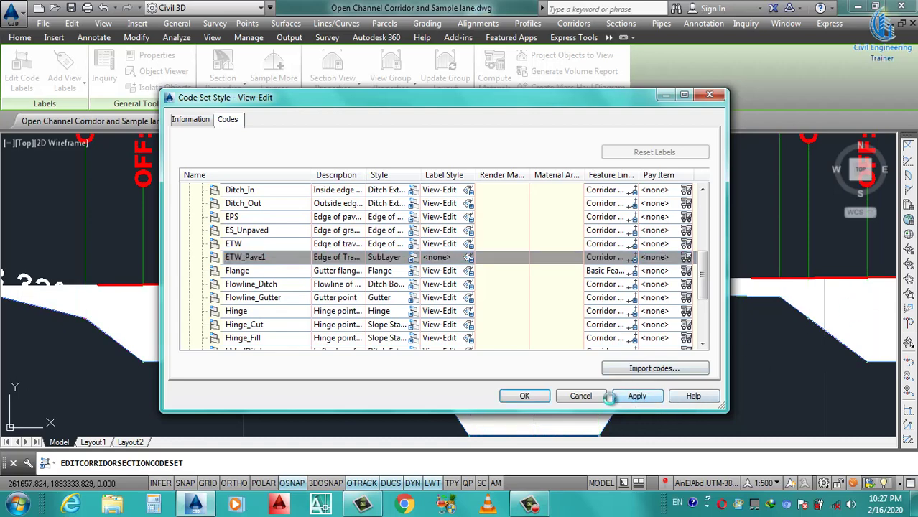
left_click(524, 396)
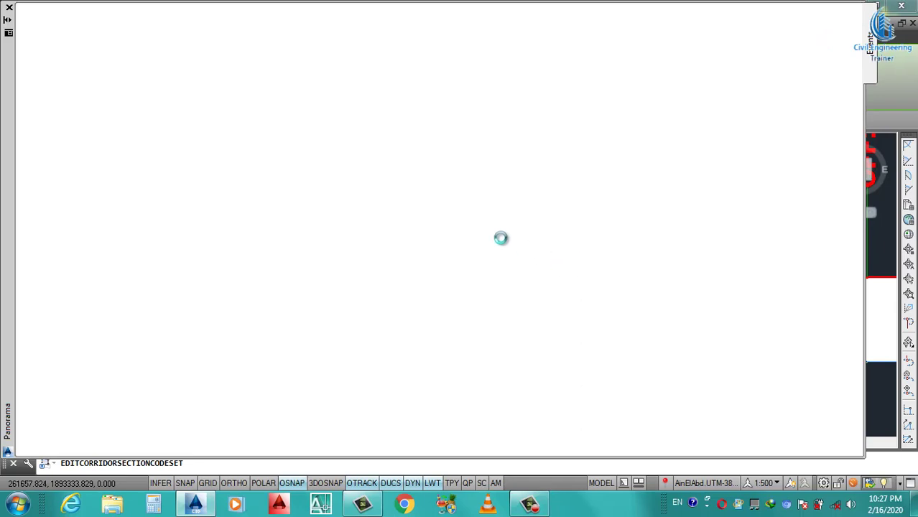
Step: Close the Panorama window and zoom out to the full section-view grid, volume tables and corridor plan
left_click(835, 13)
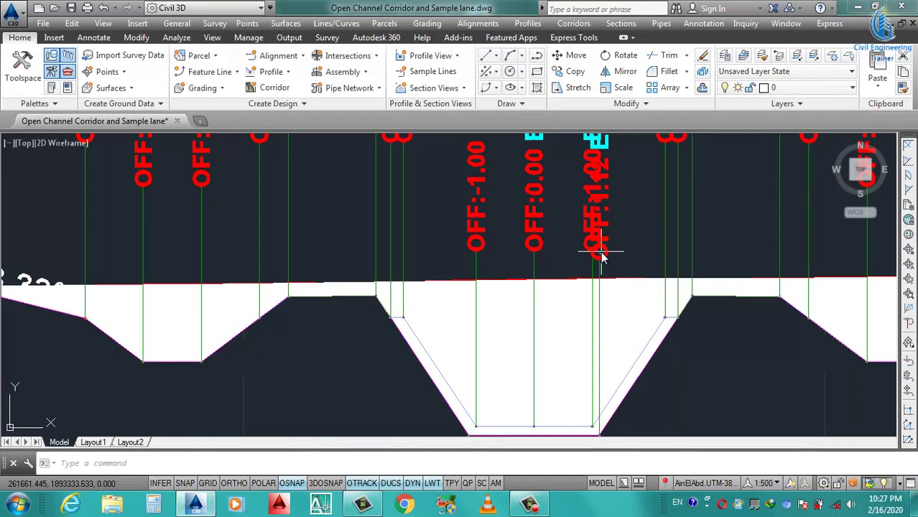
scroll(476, 334, "down", 3)
scroll(447, 349, "down", 3)
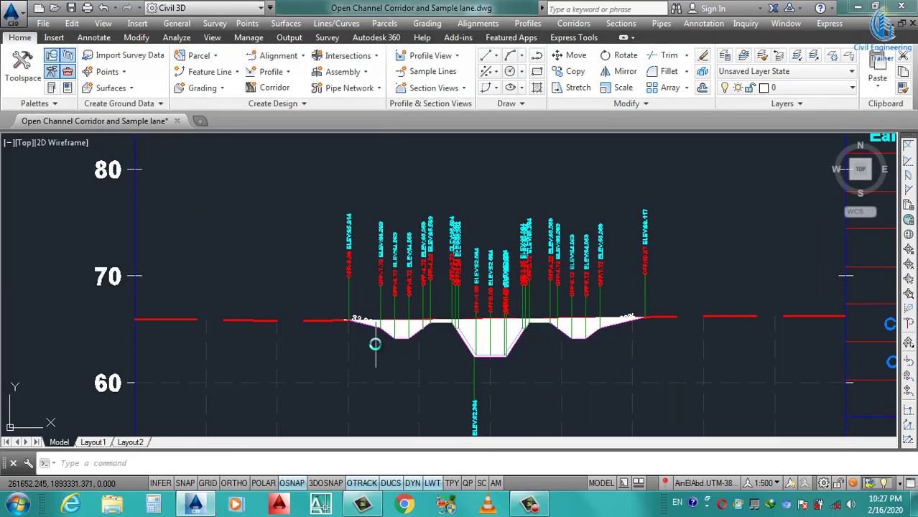
scroll(375, 344, "up", 4)
scroll(373, 316, "down", 2)
scroll(474, 334, "down", 2)
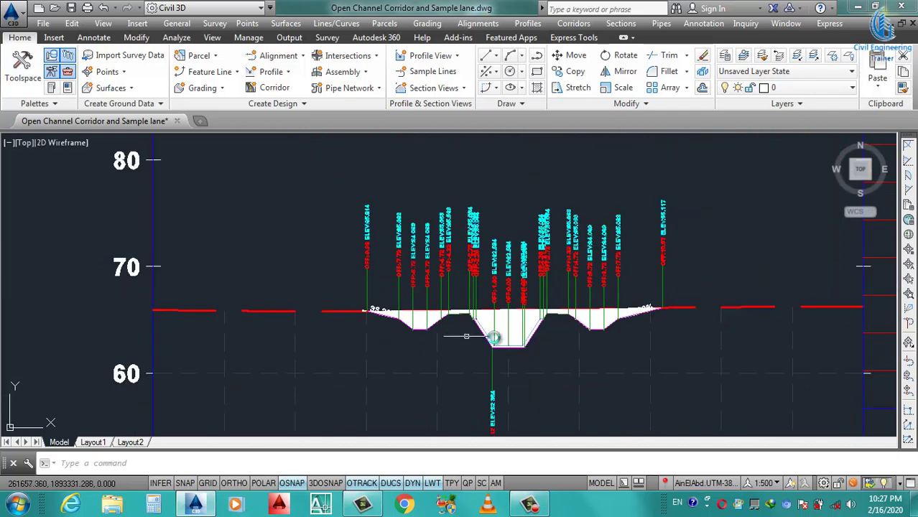
scroll(546, 344, "up", 4)
scroll(476, 354, "down", 3)
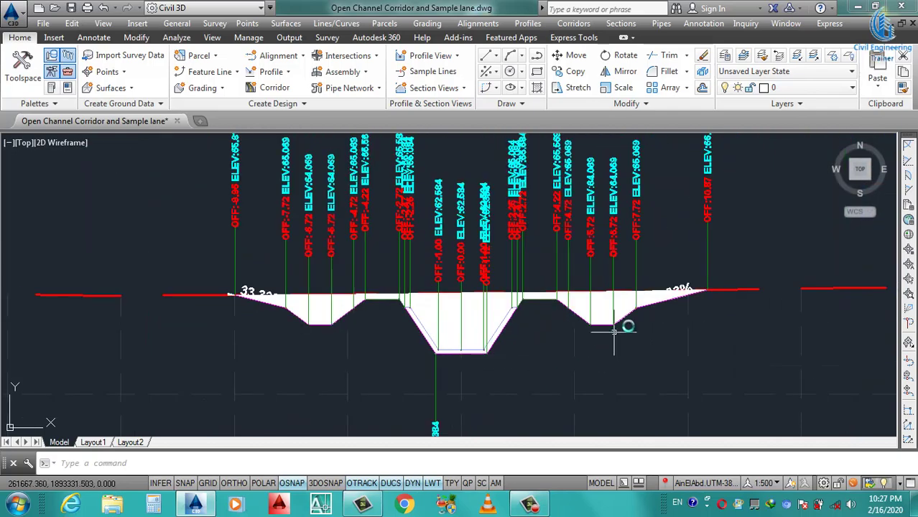
scroll(592, 317, "up", 5)
scroll(489, 304, "down", 4)
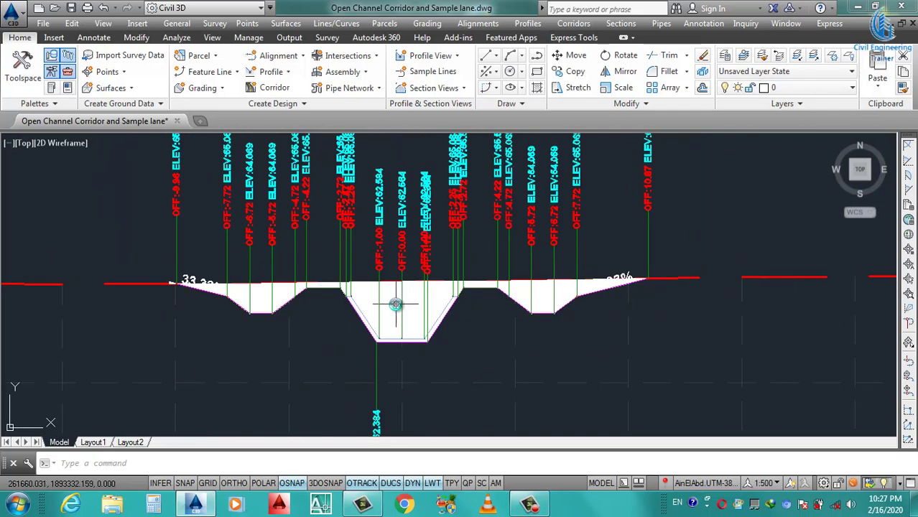
scroll(403, 312, "up", 3)
scroll(495, 272, "down", 5)
scroll(504, 272, "down", 3)
scroll(504, 271, "up", 2)
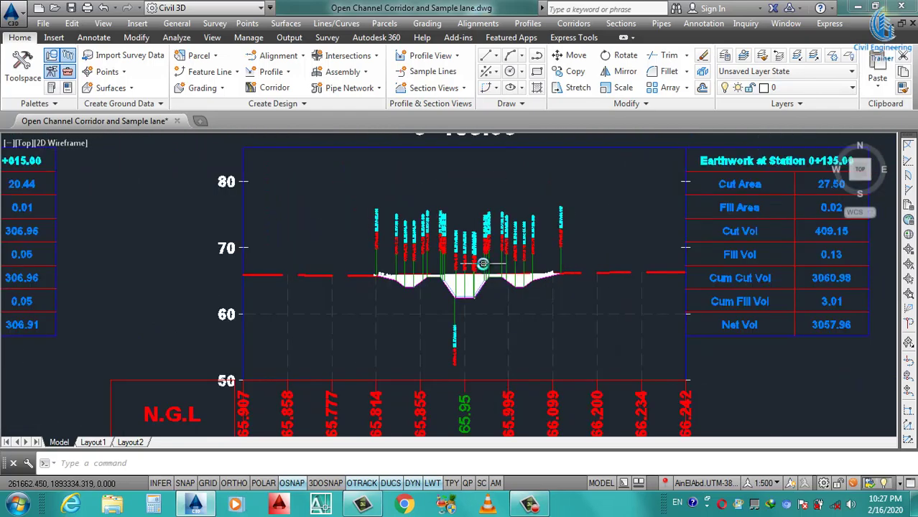
scroll(488, 260, "up", 2)
scroll(432, 306, "up", 3)
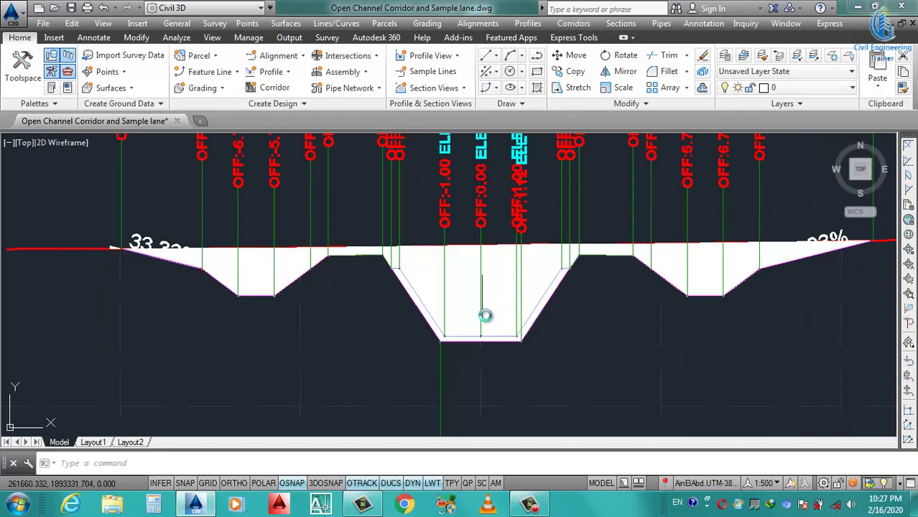
scroll(465, 240, "down", 3)
scroll(478, 316, "down", 2)
scroll(481, 271, "down", 3)
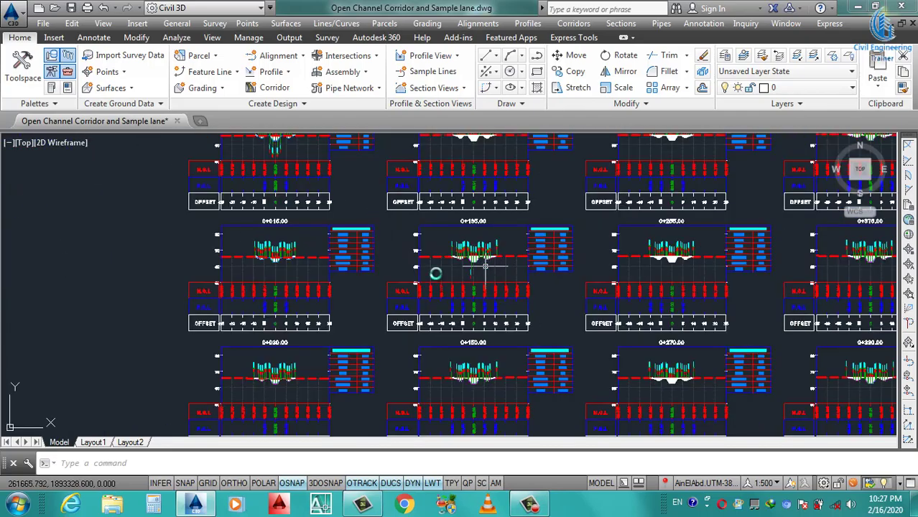
scroll(434, 270, "down", 2)
scroll(460, 296, "down", 3)
scroll(431, 294, "down", 4)
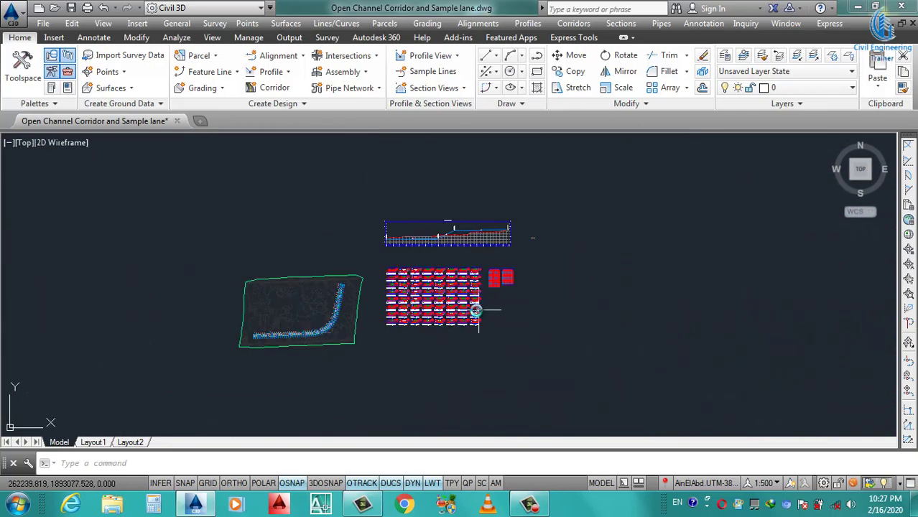
scroll(463, 306, "up", 3)
scroll(467, 303, "up", 3)
scroll(438, 291, "down", 2)
scroll(404, 279, "up", 2)
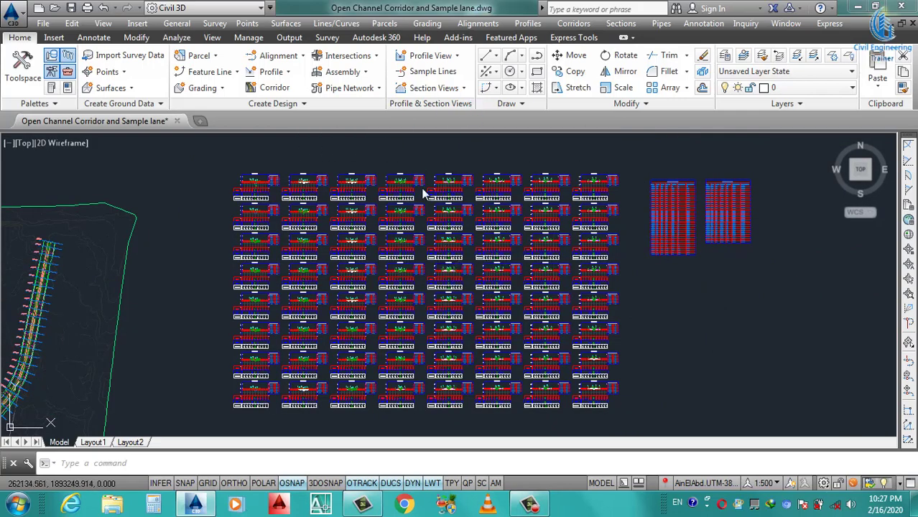
Step: Plot a window around the section grid with the ISO A1 page setup, fit to paper, centred, and preview it
key("ctrl+p")
left_click(333, 109)
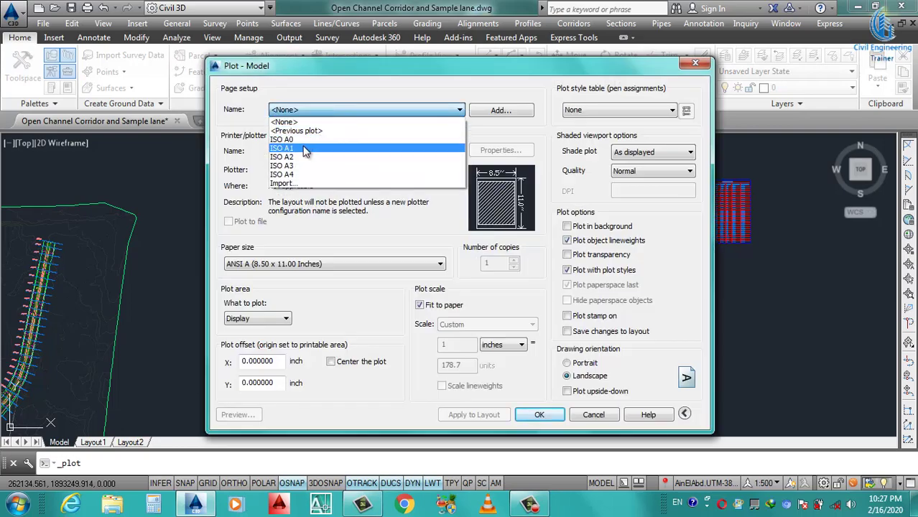
left_click(305, 149)
left_click(273, 322)
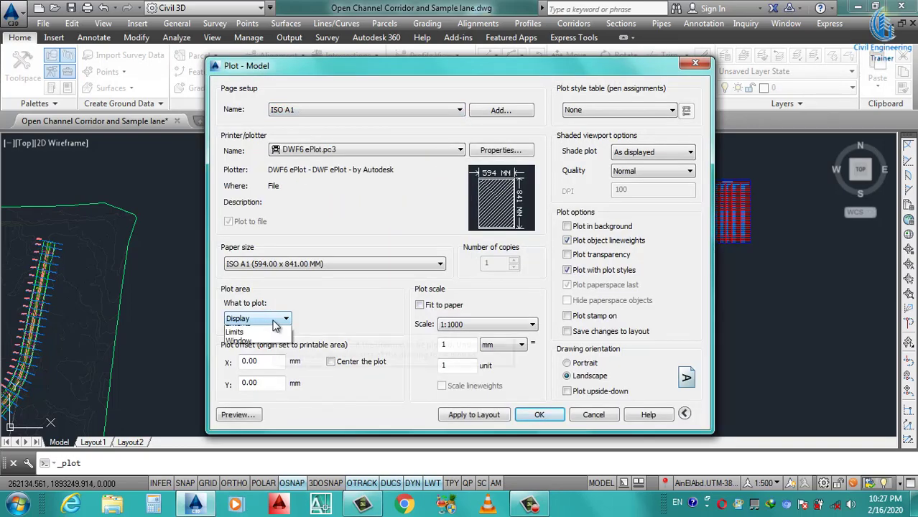
left_click(244, 351)
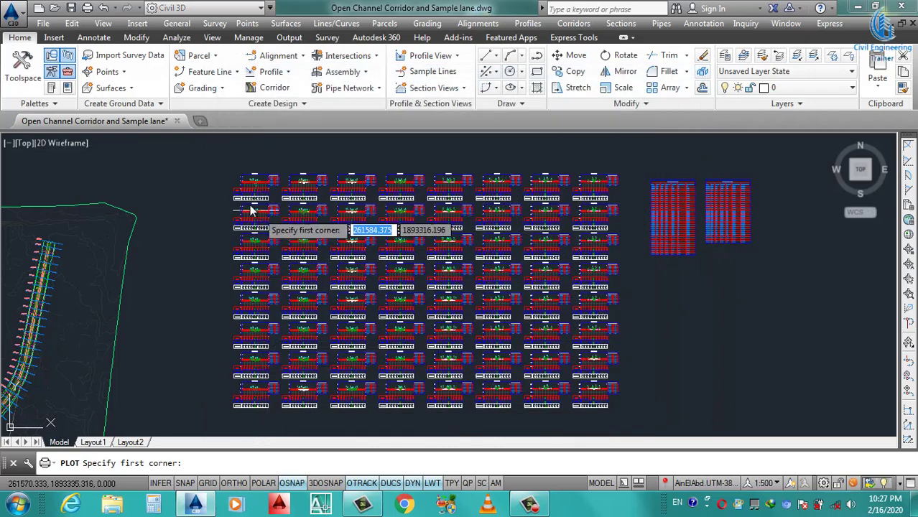
left_click(227, 160)
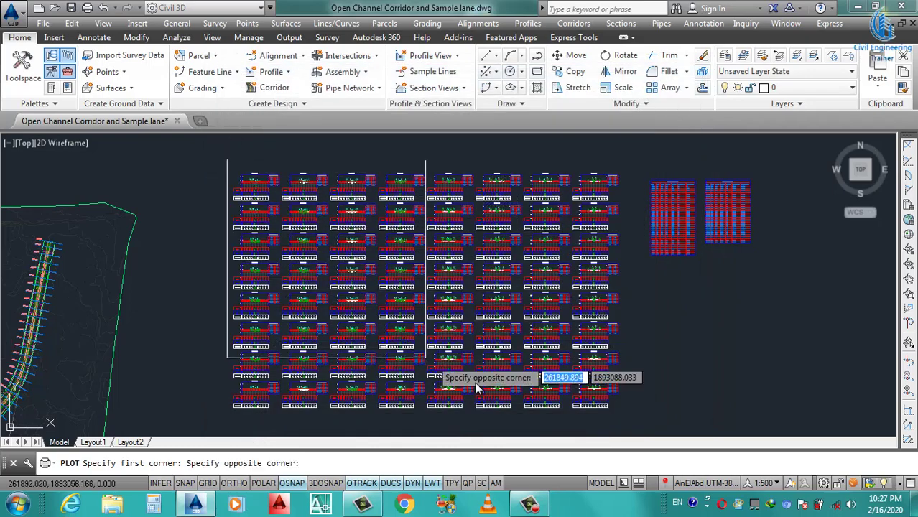
left_click(628, 417)
left_click(419, 304)
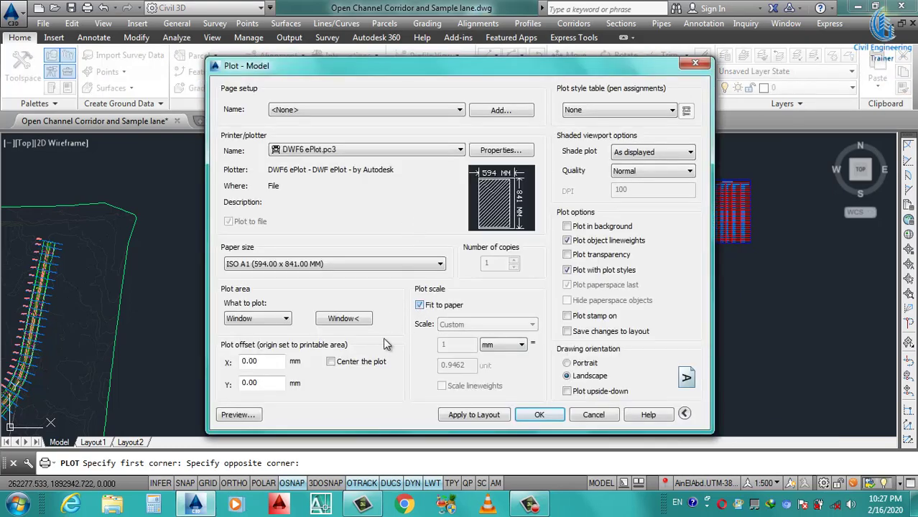
left_click(331, 361)
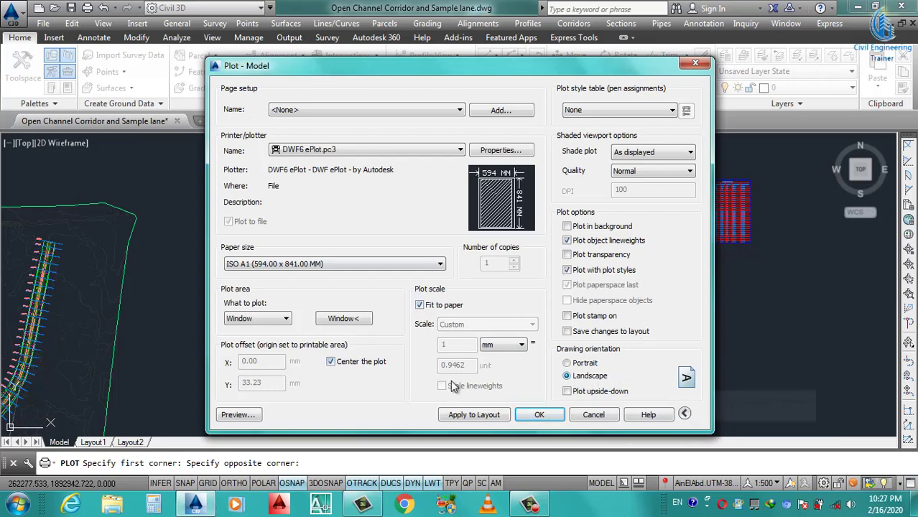
left_click(239, 414)
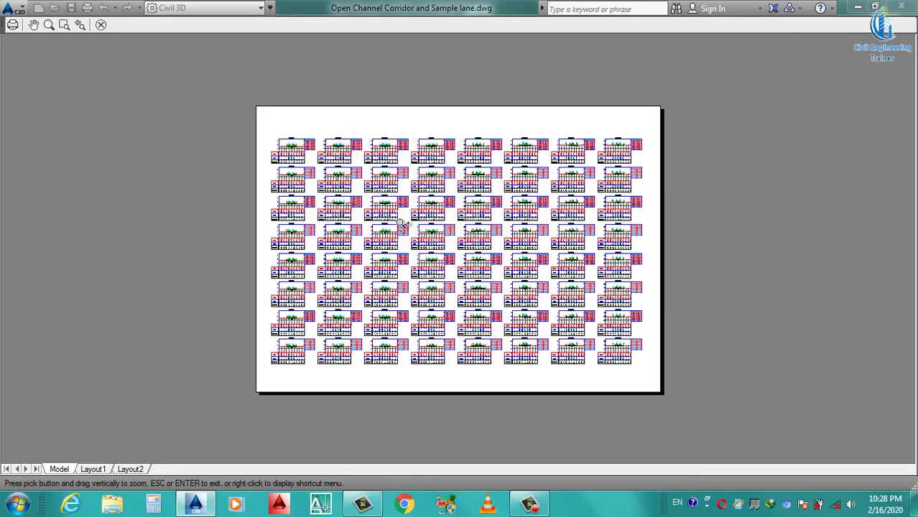
Step: Zoom around the preview to check the 0+000.00 section and its earthwork table, then exit the preview
scroll(339, 181, "up", 3)
scroll(318, 147, "up", 2)
scroll(359, 165, "up", 2)
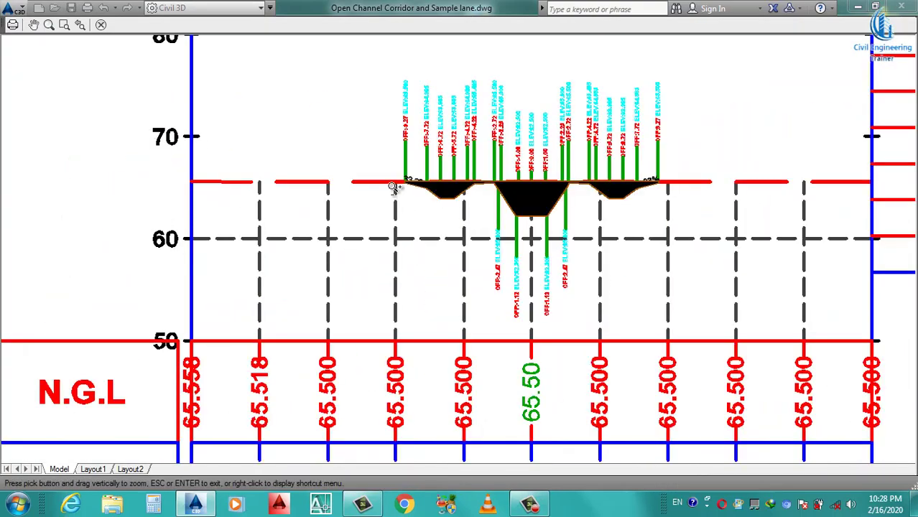
scroll(393, 188, "up", 1)
scroll(505, 202, "up", 2)
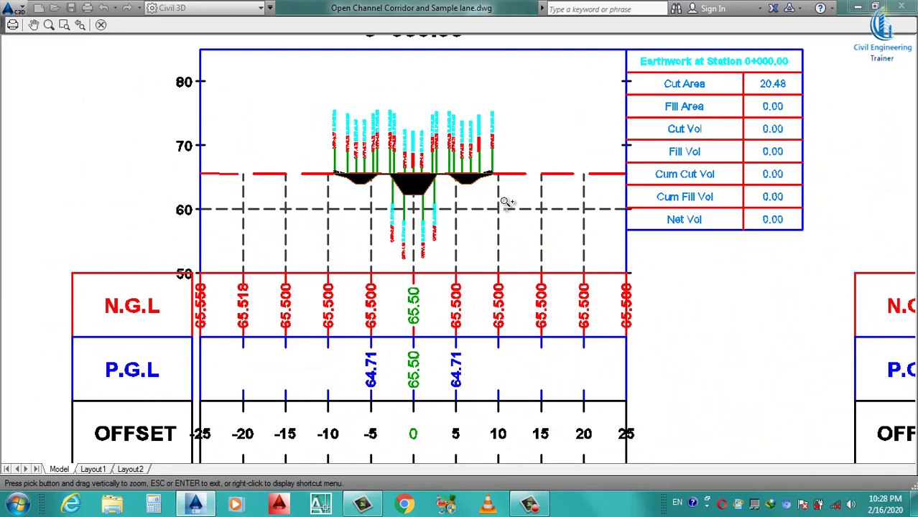
scroll(506, 202, "down", 2)
scroll(487, 283, "down", 4)
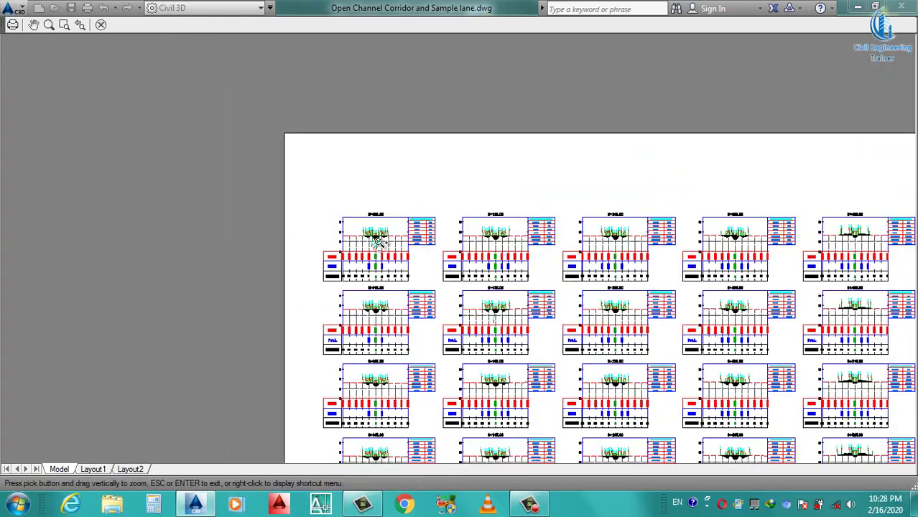
scroll(381, 239, "down", 2)
scroll(492, 404, "up", 3)
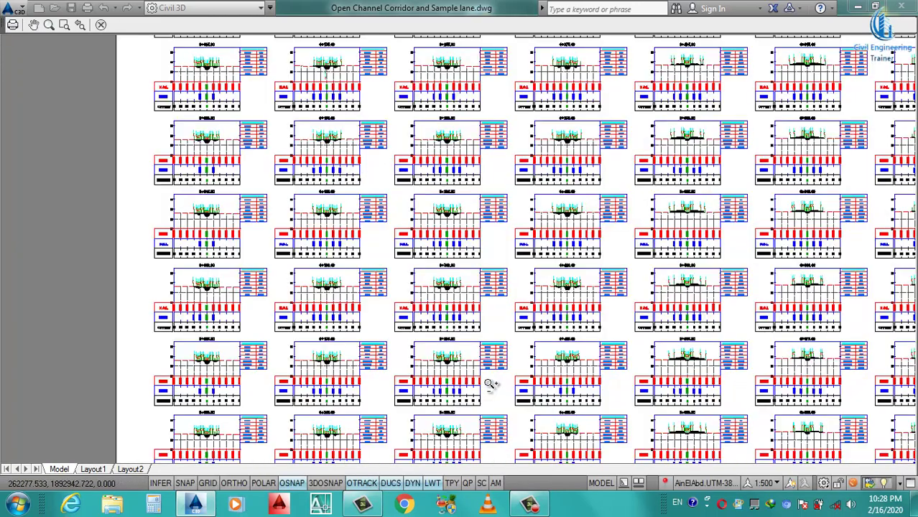
scroll(492, 404, "down", 4)
scroll(495, 262, "down", 2)
scroll(495, 262, "up", 4)
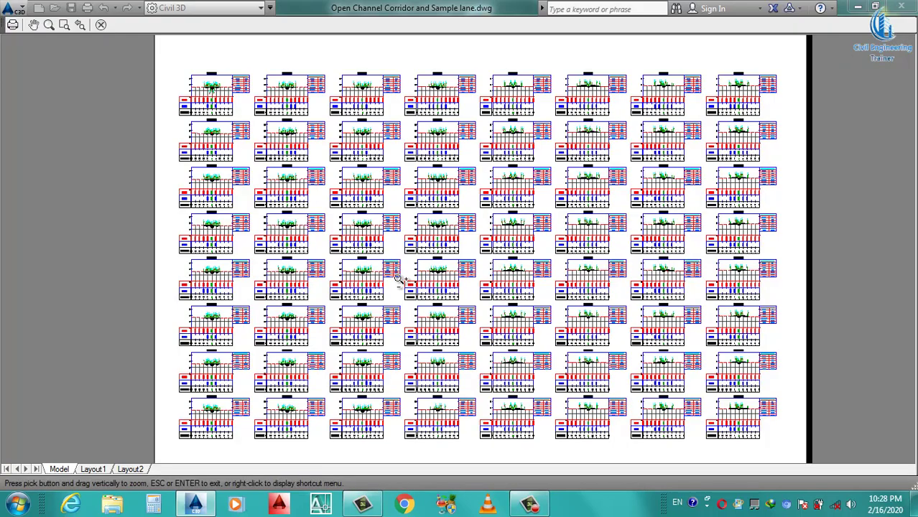
scroll(437, 259, "down", 4)
key("Escape")
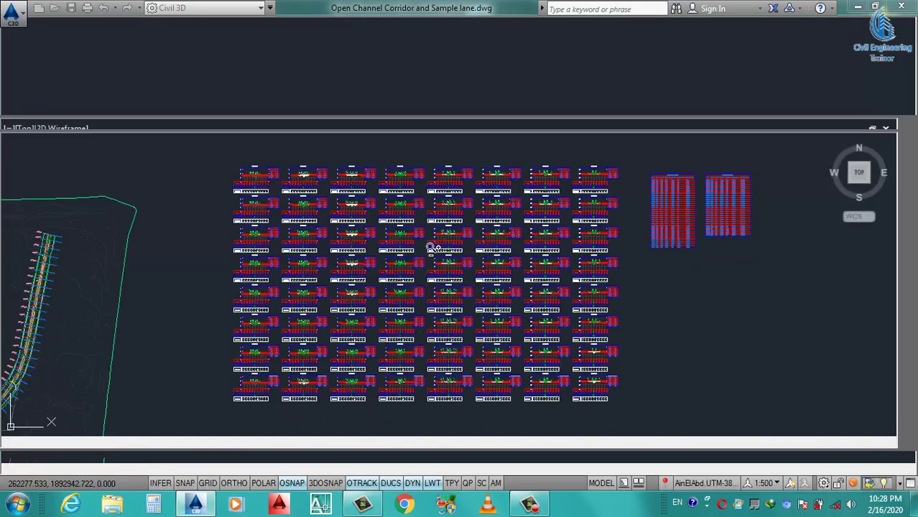
key("Escape")
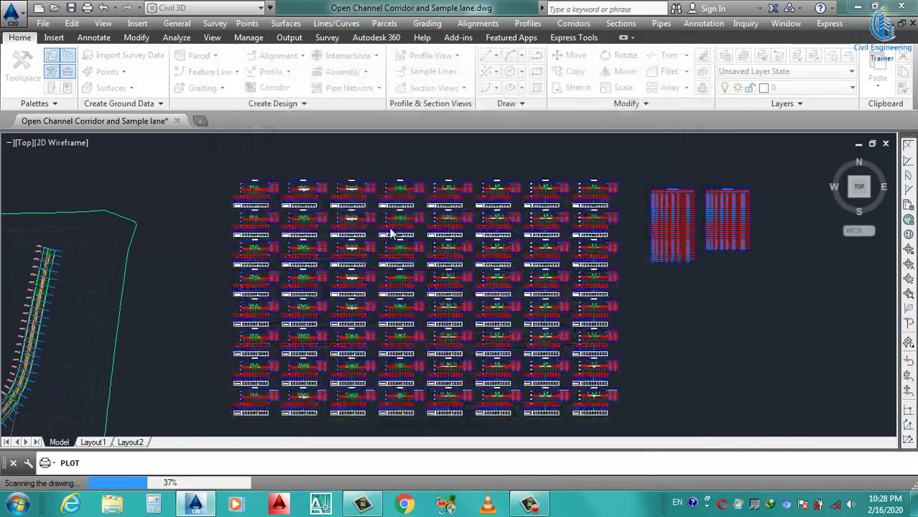
scroll(394, 244, "down", 6)
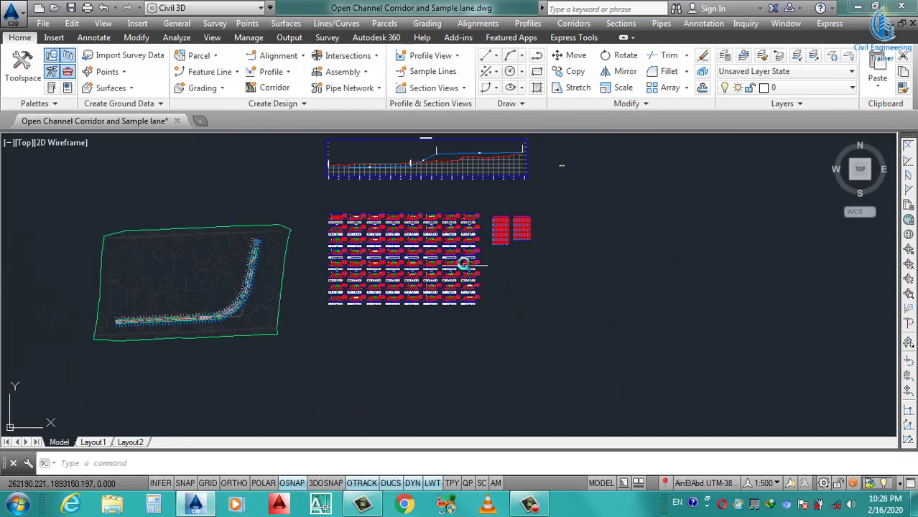
scroll(447, 240, "up", 2)
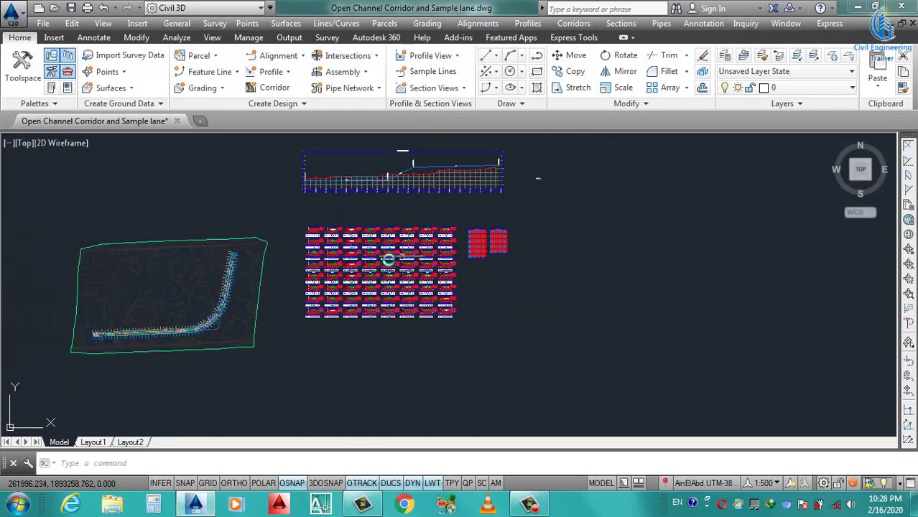
scroll(388, 259, "up", 2)
scroll(373, 262, "up", 2)
scroll(176, 203, "up", 2)
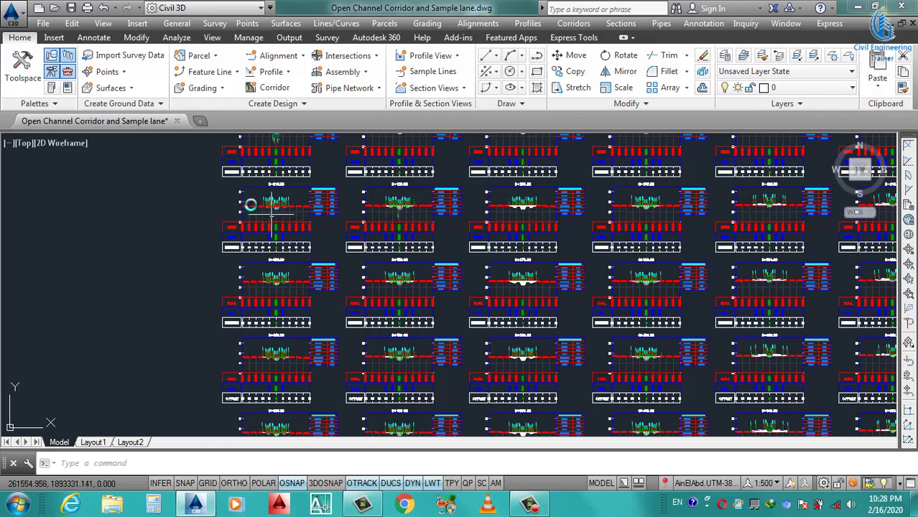
scroll(250, 205, "up", 2)
scroll(356, 313, "up", 1)
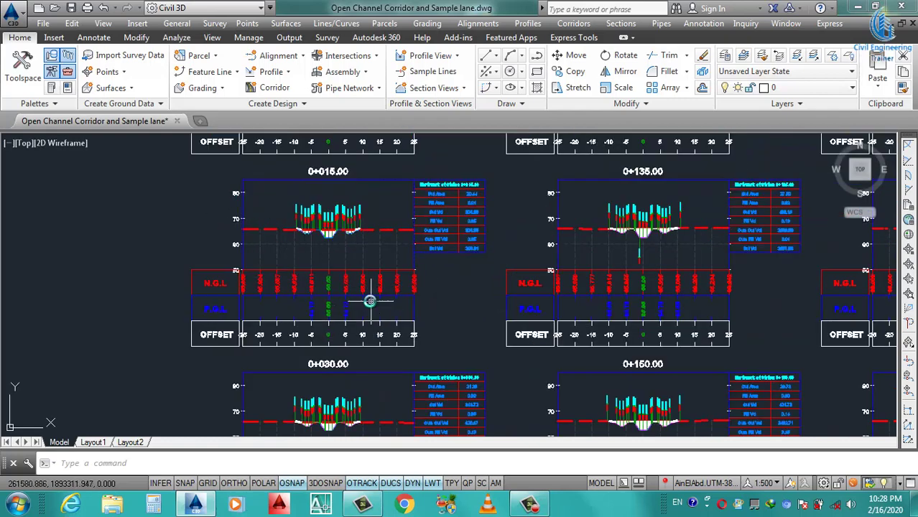
scroll(380, 287, "down", 2)
scroll(402, 244, "up", 2)
scroll(404, 250, "up", 1)
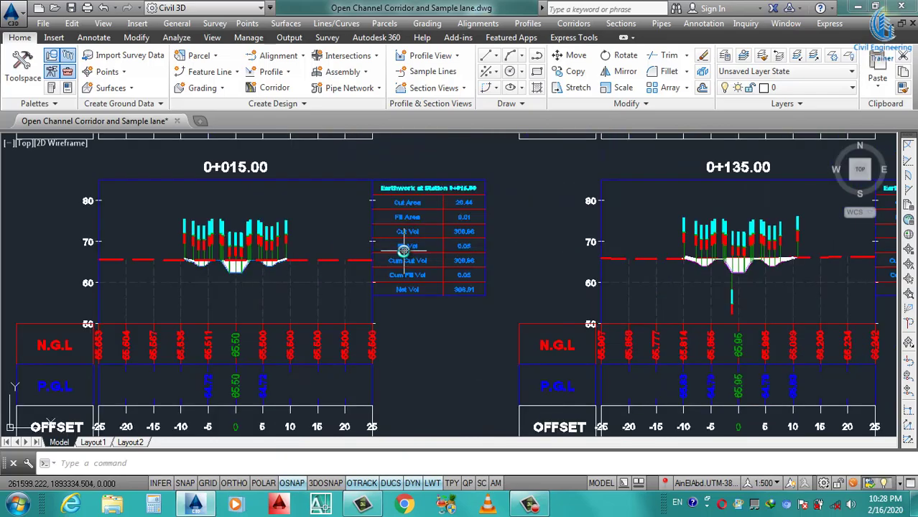
scroll(301, 238, "down", 1)
scroll(303, 248, "down", 2)
scroll(342, 250, "down", 1)
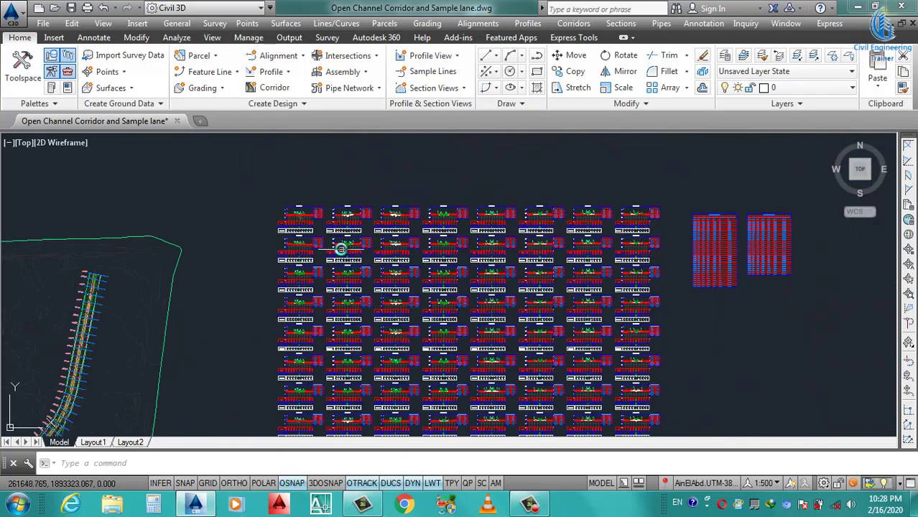
scroll(486, 301, "down", 1)
scroll(486, 301, "up", 1)
scroll(445, 309, "down", 1)
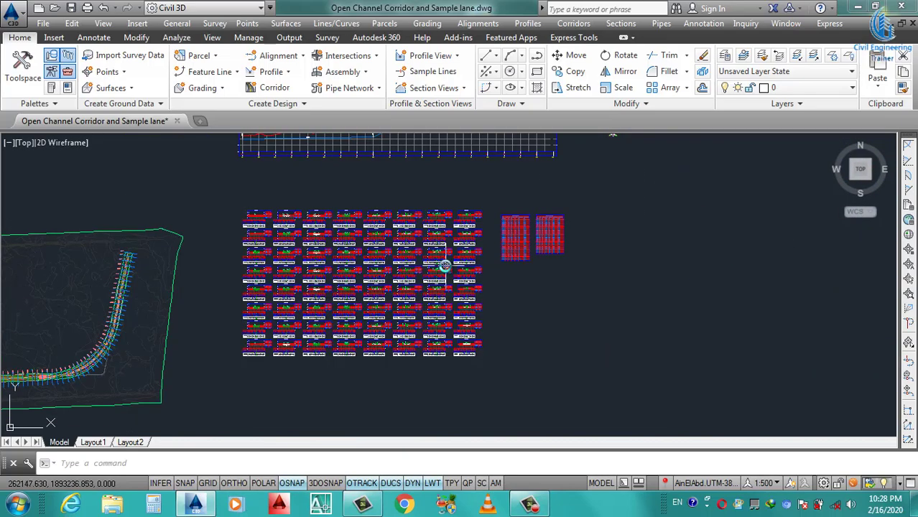
scroll(445, 265, "up", 2)
scroll(446, 267, "down", 2)
scroll(466, 259, "up", 2)
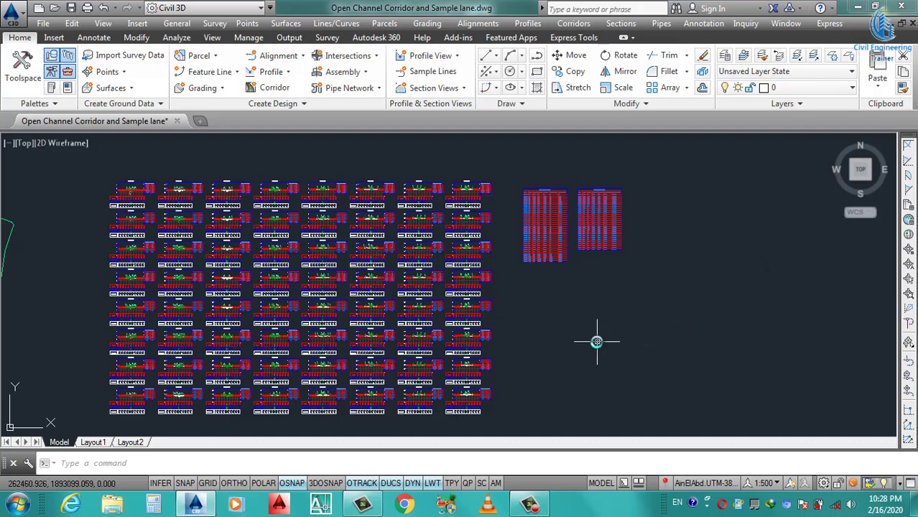
scroll(561, 315, "down", 2)
scroll(559, 309, "up", 2)
scroll(493, 349, "down", 2)
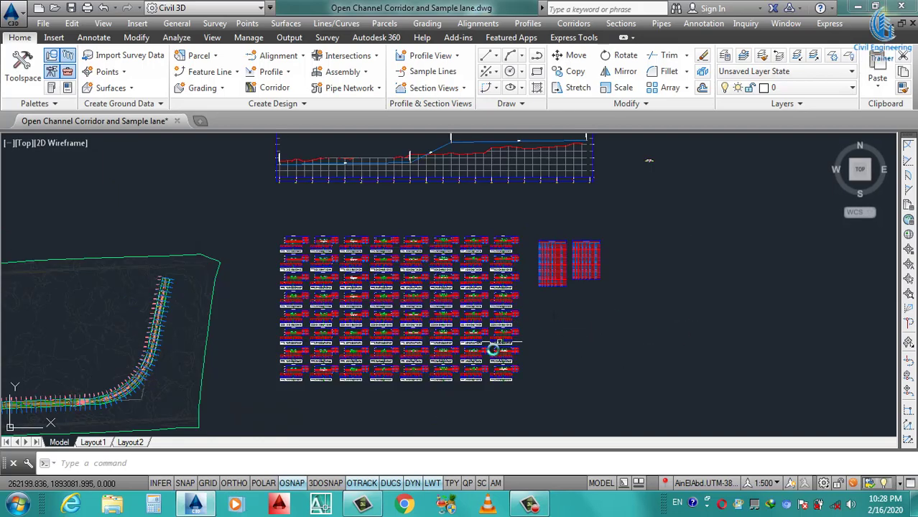
scroll(492, 344, "up", 2)
mouse_move(492, 344)
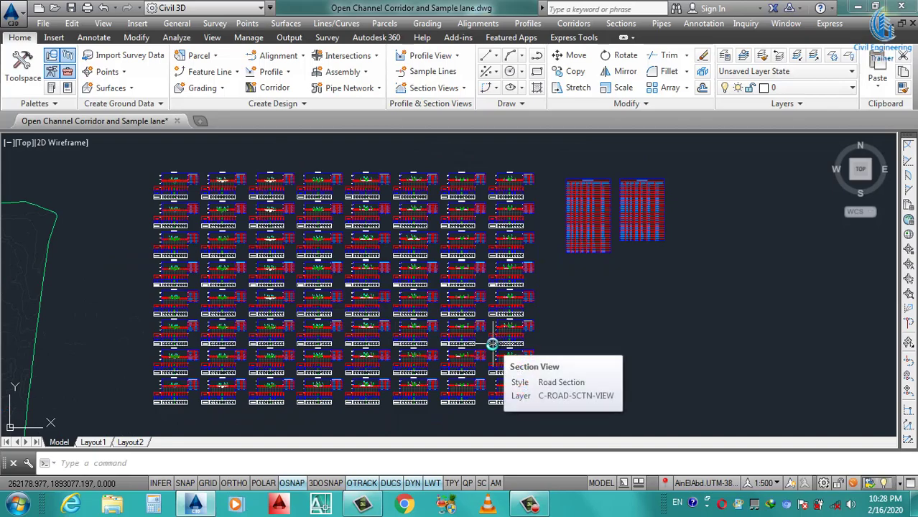